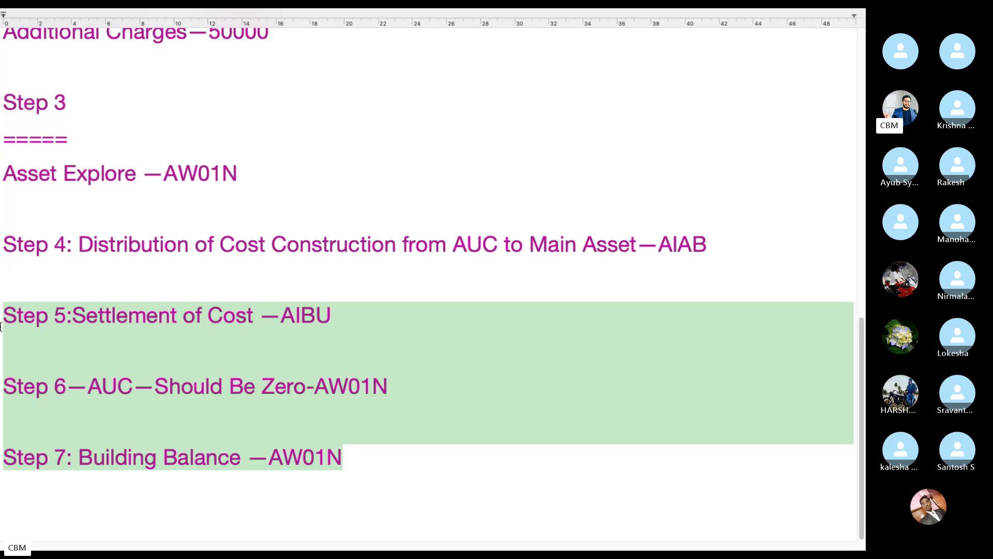
Review the Asset Under Construction notes, covering asset creation, material purchase, cost distribution, settlement and the final balance checks.
{"action": "scroll", "coordinate": [236, 362], "scroll_direction": "up", "scroll_amount": 3}
{"action": "scroll", "coordinate": [240, 377], "scroll_direction": "down", "scroll_amount": 3}
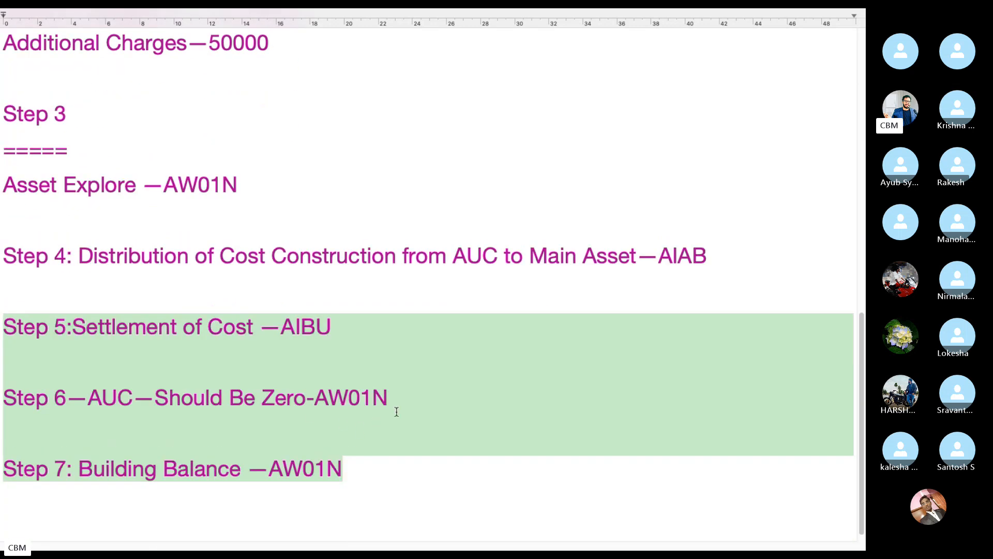
{"action": "left_click", "coordinate": [405, 397]}
{"action": "left_click_drag", "start_coordinate": [405, 397], "coordinate": [2, 392]}
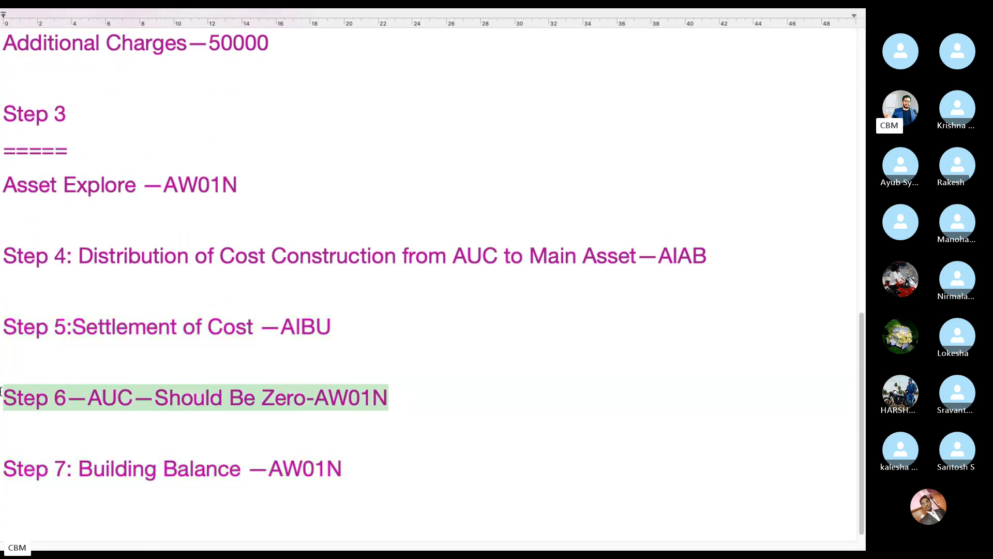
{"action": "left_click_drag", "start_coordinate": [360, 465], "coordinate": [21, 462]}
{"action": "scroll", "coordinate": [251, 248], "scroll_direction": "up", "scroll_amount": 5}
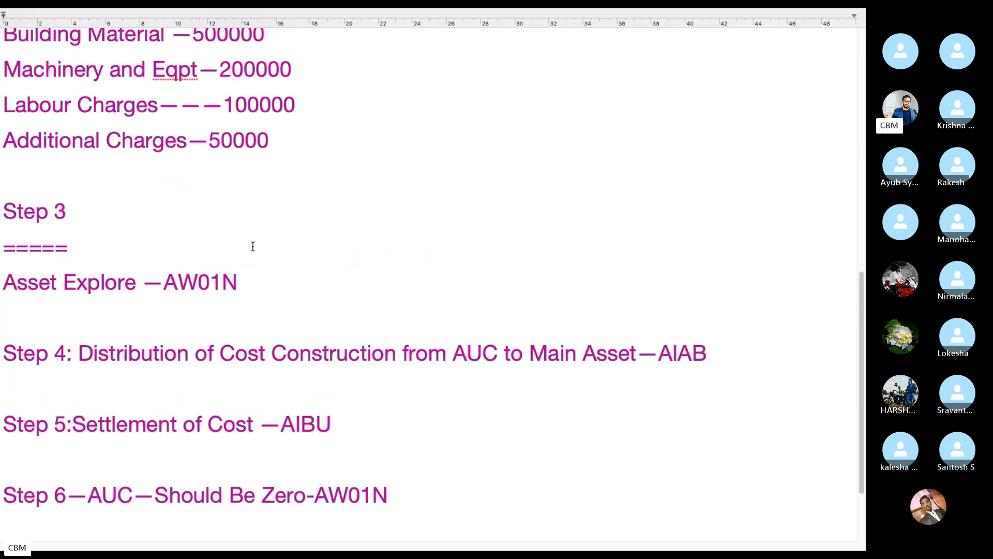
{"action": "scroll", "coordinate": [248, 255], "scroll_direction": "up", "scroll_amount": 9}
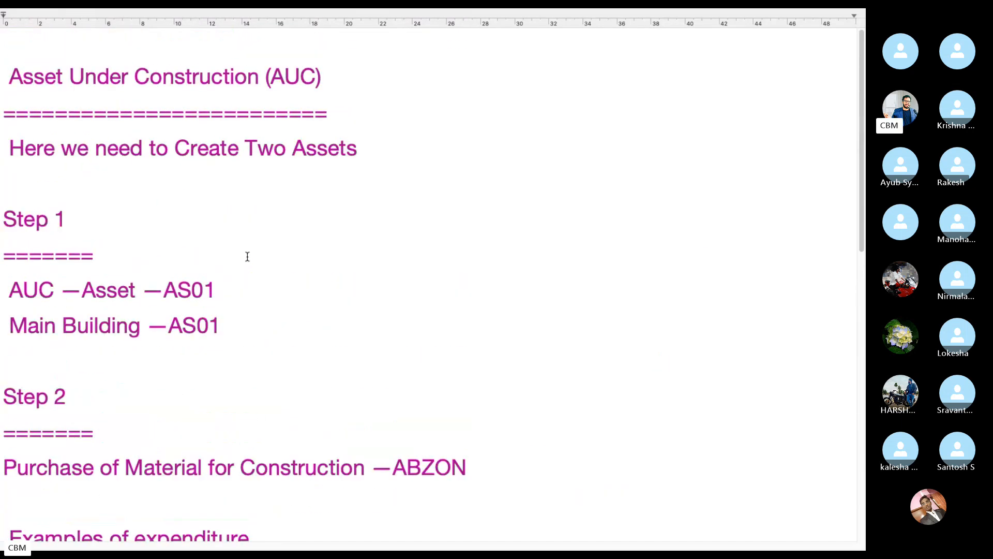
{"action": "scroll", "coordinate": [247, 256], "scroll_direction": "down", "scroll_amount": 3}
{"action": "scroll", "coordinate": [247, 256], "scroll_direction": "down", "scroll_amount": 2}
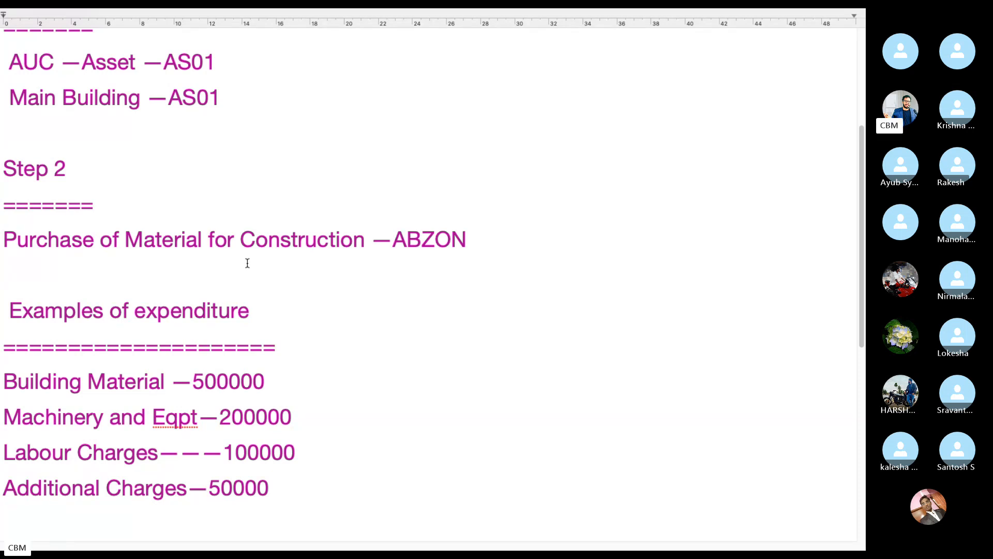
Switch to the remote desktop's SAP session and choose to see the detailed description of the auto-logout error.
{"action": "key", "text": "ctrl+Left"}
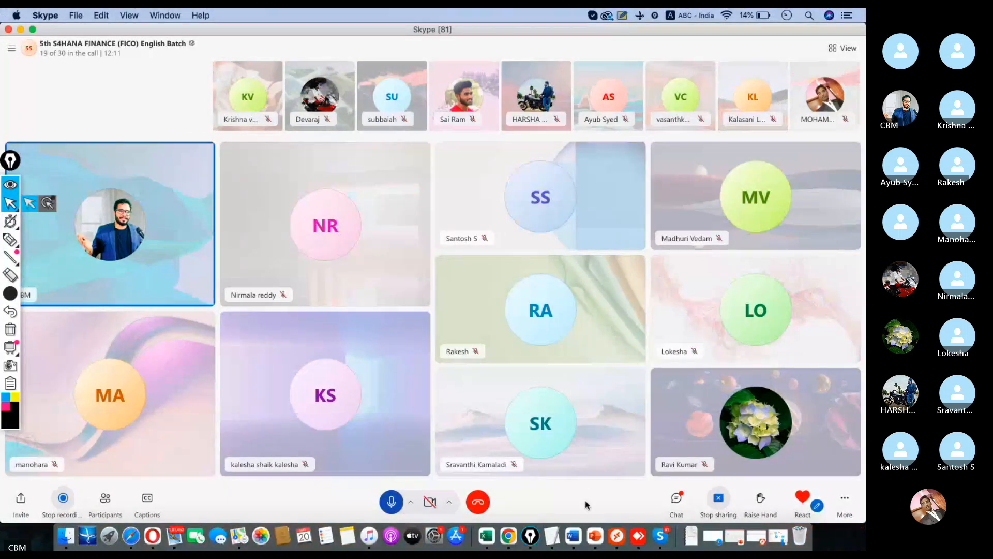
{"action": "left_click", "coordinate": [615, 527]}
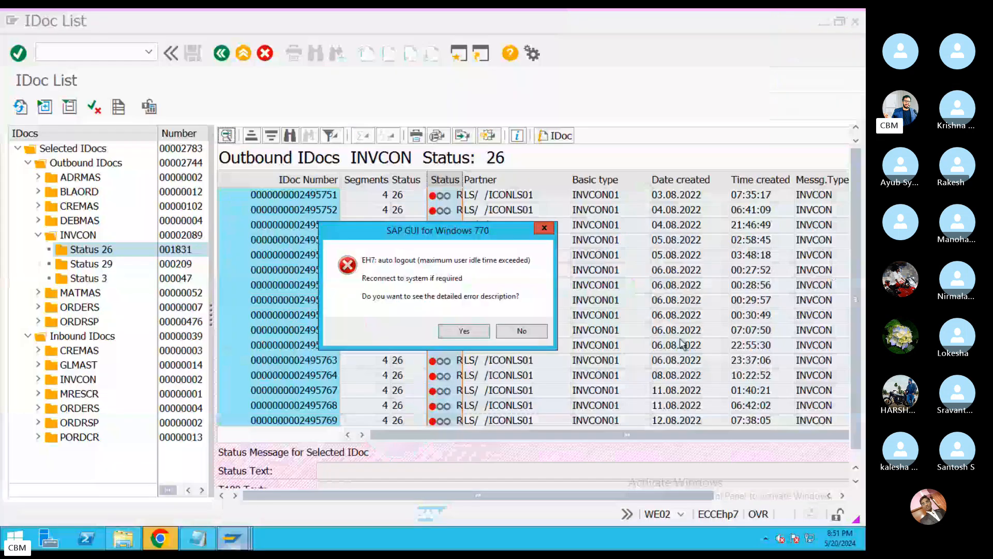
{"action": "left_click", "coordinate": [459, 331]}
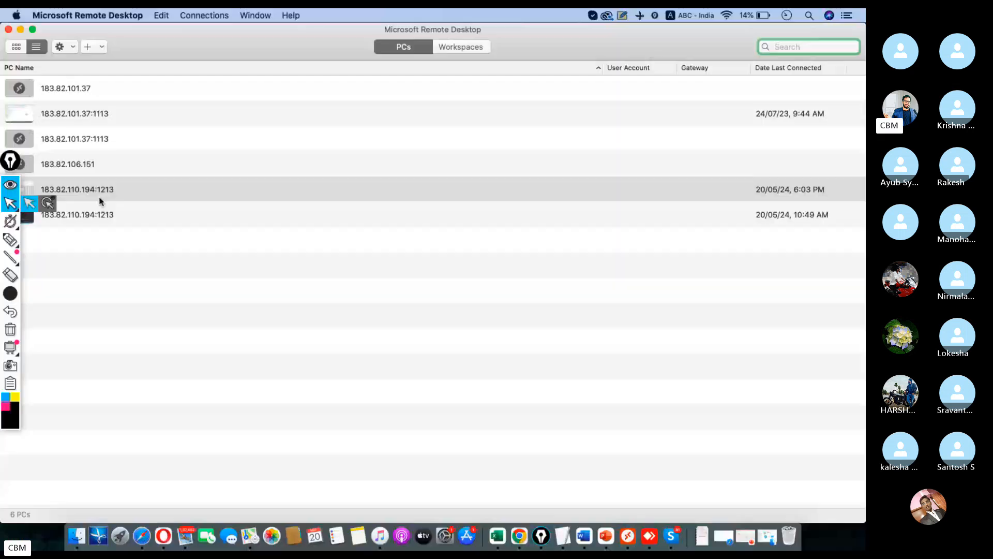
{"action": "double_click", "coordinate": [98, 198]}
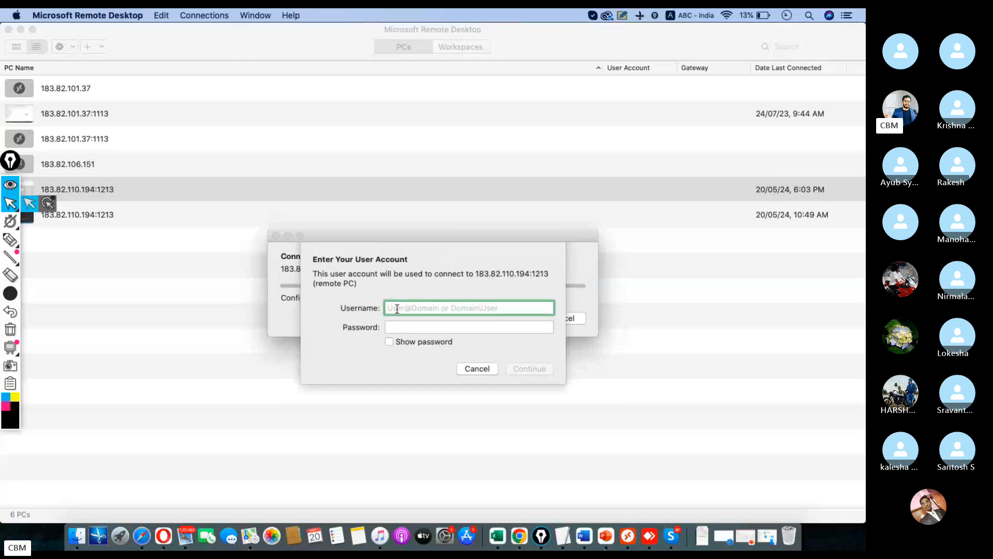
{"action": "type", "text": "s4"}
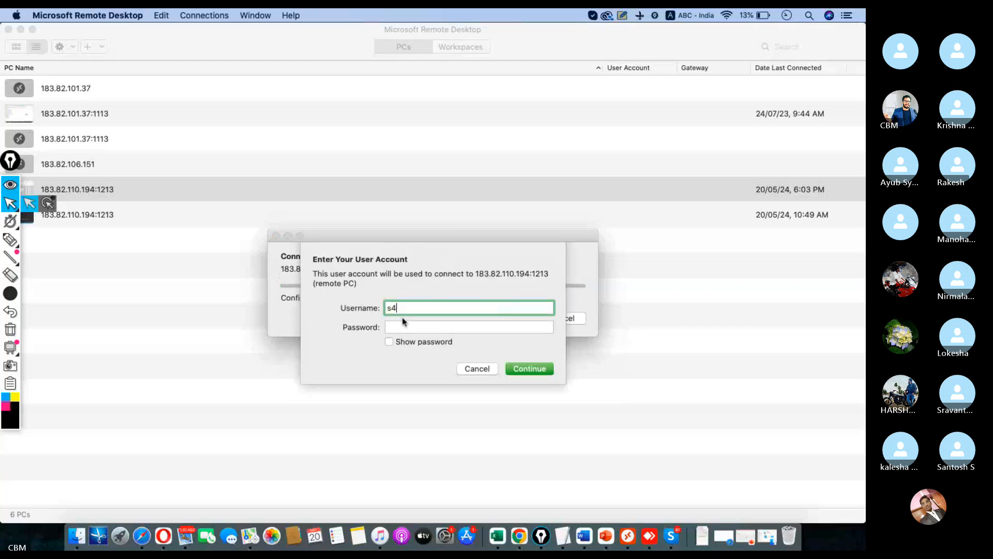
{"action": "type", "text": "user87"}
{"action": "key", "text": "Tab"}
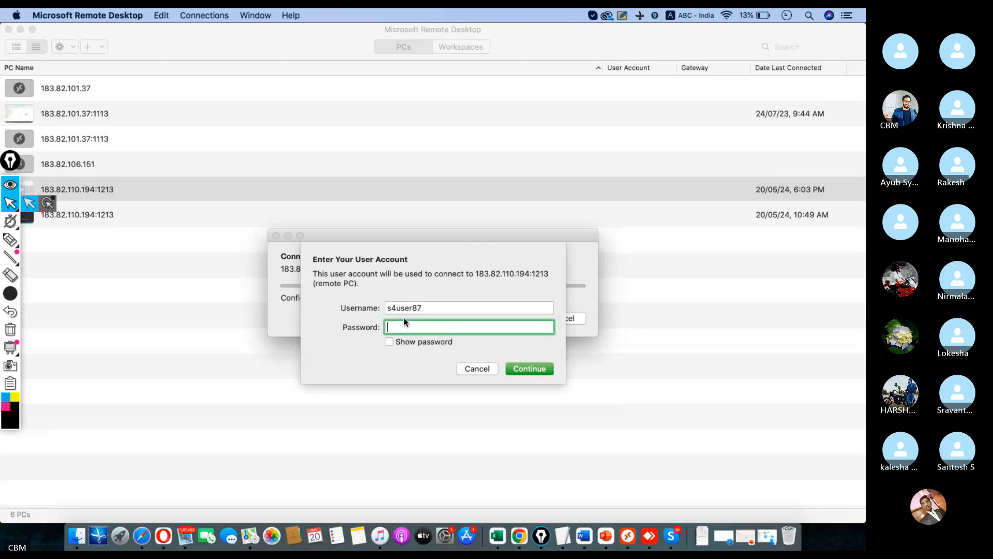
{"action": "type", "text": "•••••••"}
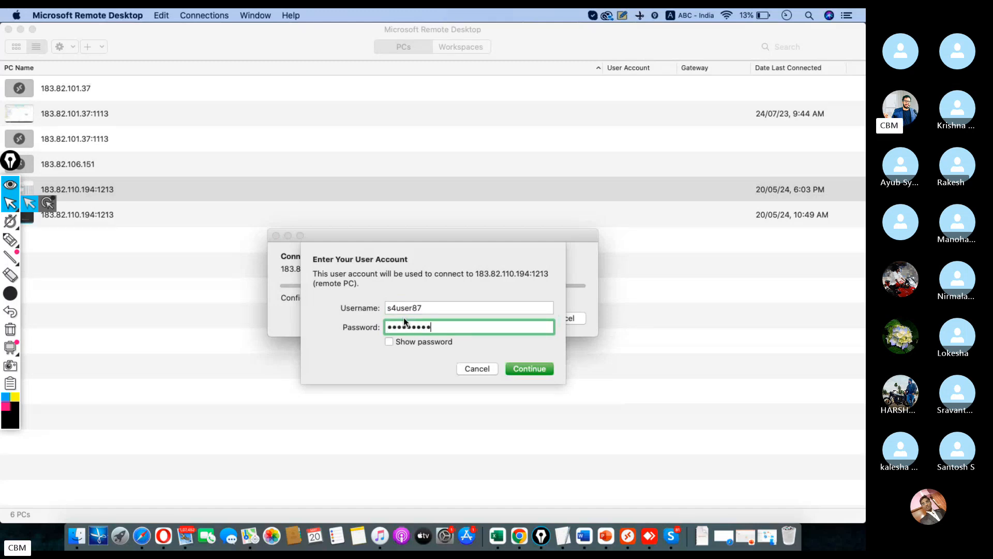
{"action": "key", "text": "Return"}
{"action": "left_click", "coordinate": [567, 331]}
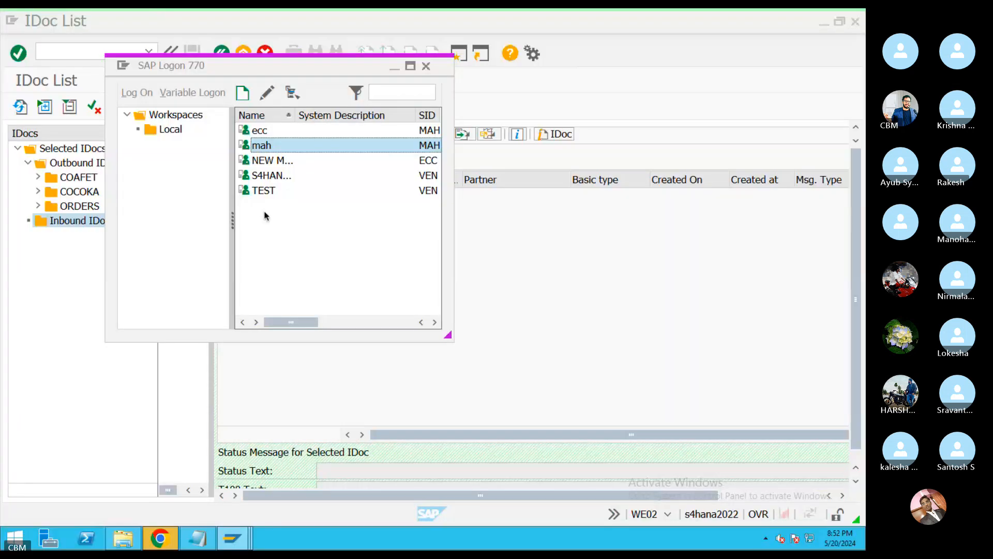
Log on to the S4HANA system in client 400 with the previously used user ID and the account password.
{"action": "double_click", "coordinate": [272, 175]}
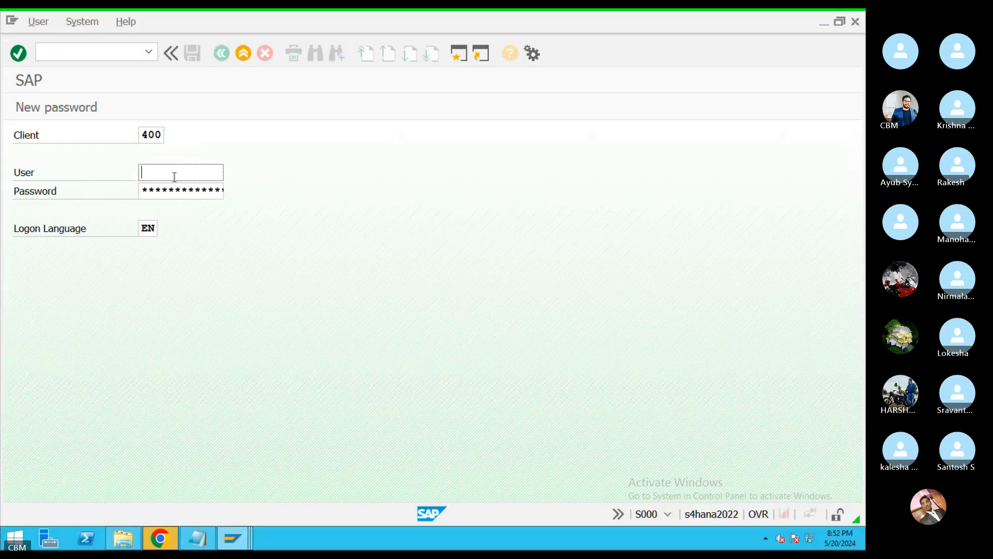
{"action": "left_click", "coordinate": [172, 172]}
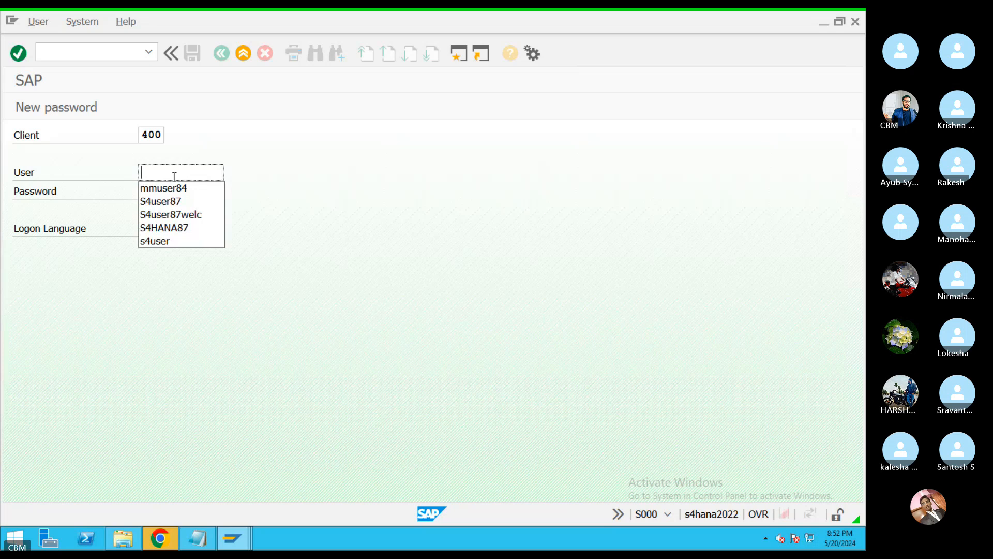
{"action": "left_click", "coordinate": [188, 201]}
{"action": "left_click", "coordinate": [184, 194]}
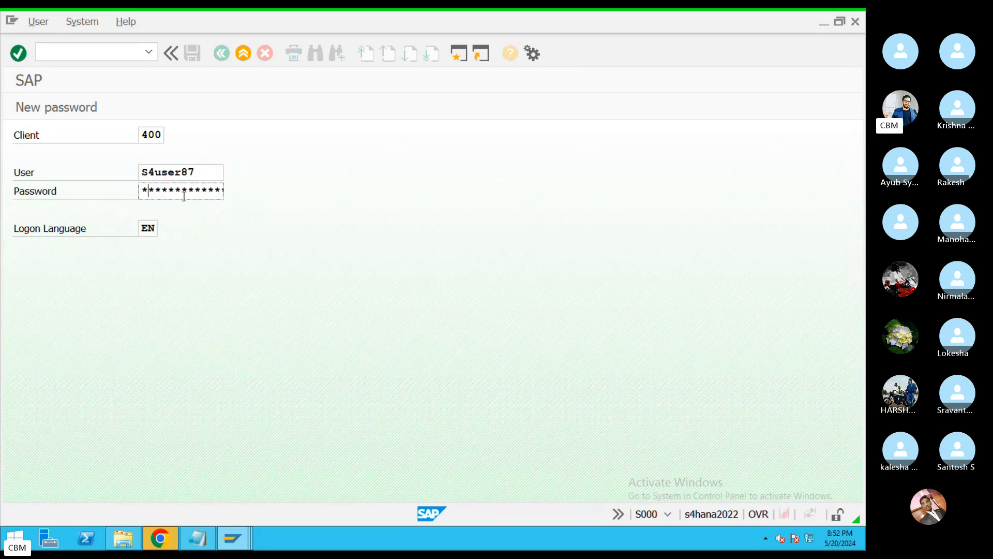
{"action": "key", "text": "Return"}
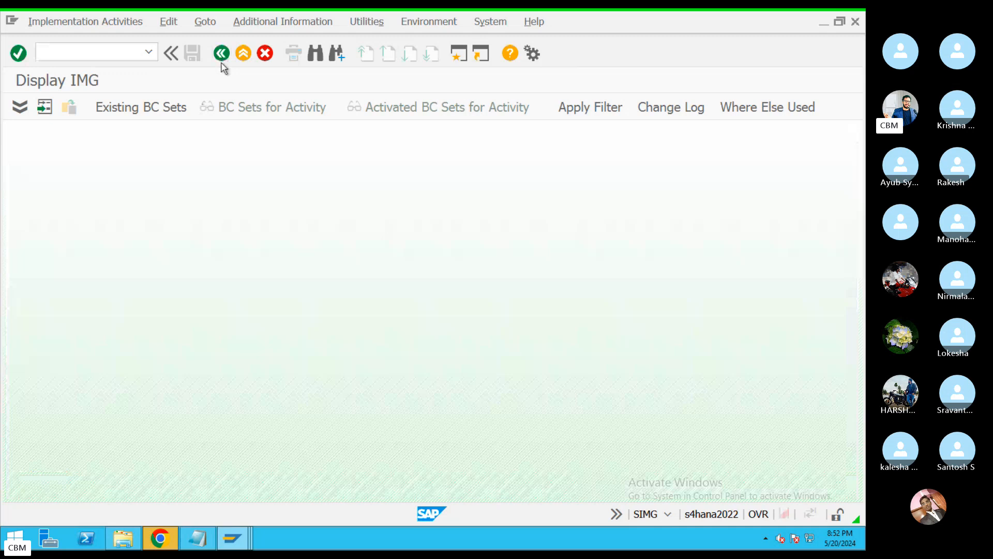
Leave Display IMG and display the ANLA table entries for company code KIM with transaction SE16N.
{"action": "left_click", "coordinate": [221, 54]}
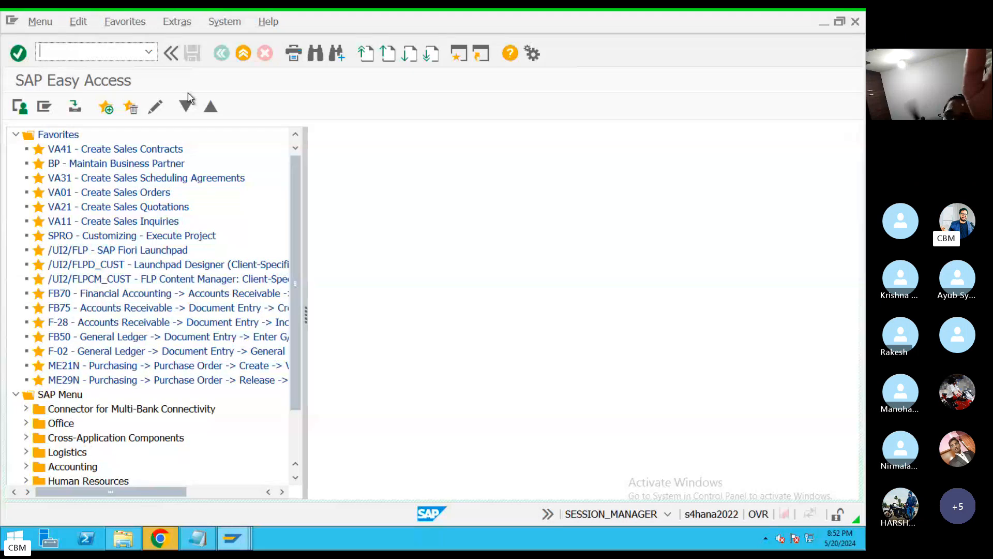
{"action": "type", "text": "se16n"}
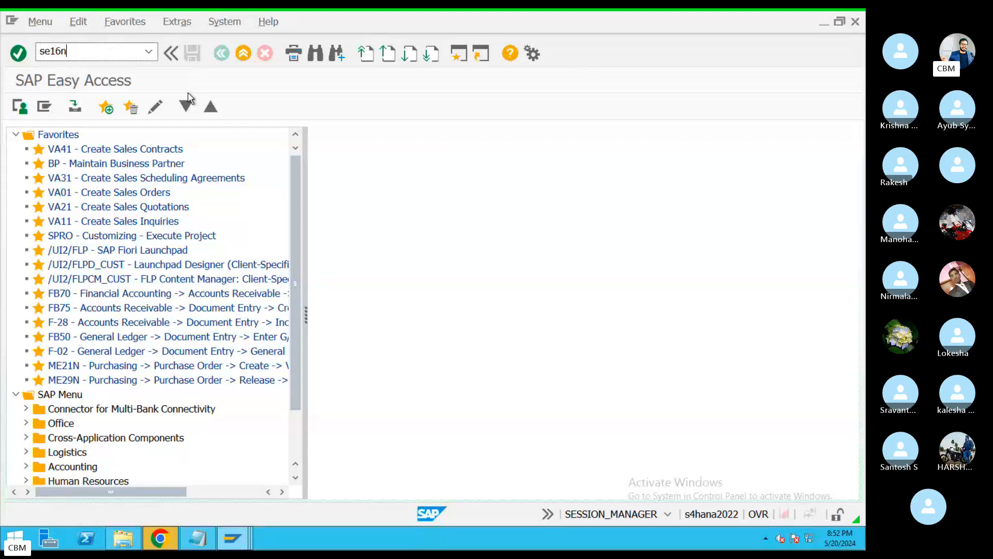
{"action": "key", "text": "Return"}
{"action": "type", "text": "ANLA"}
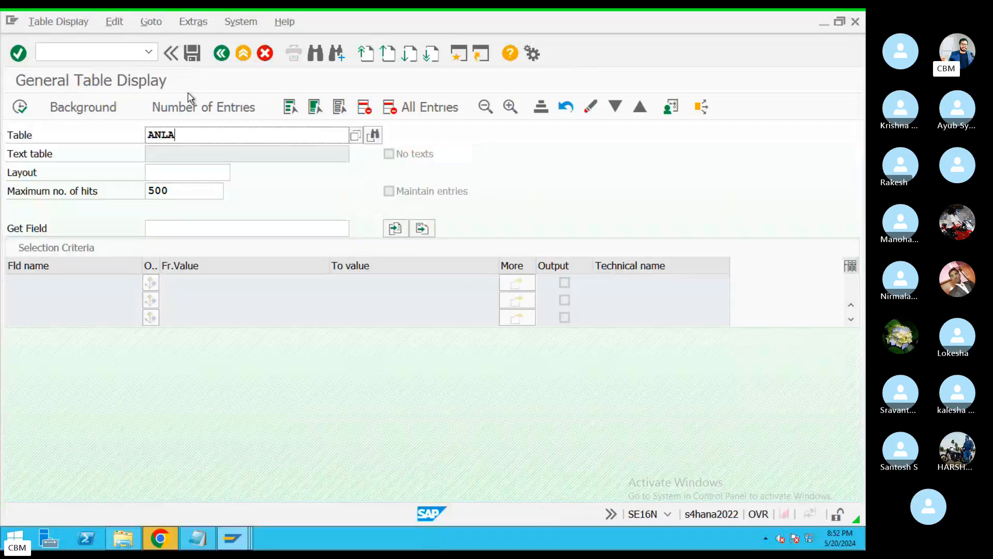
{"action": "key", "text": "Return"}
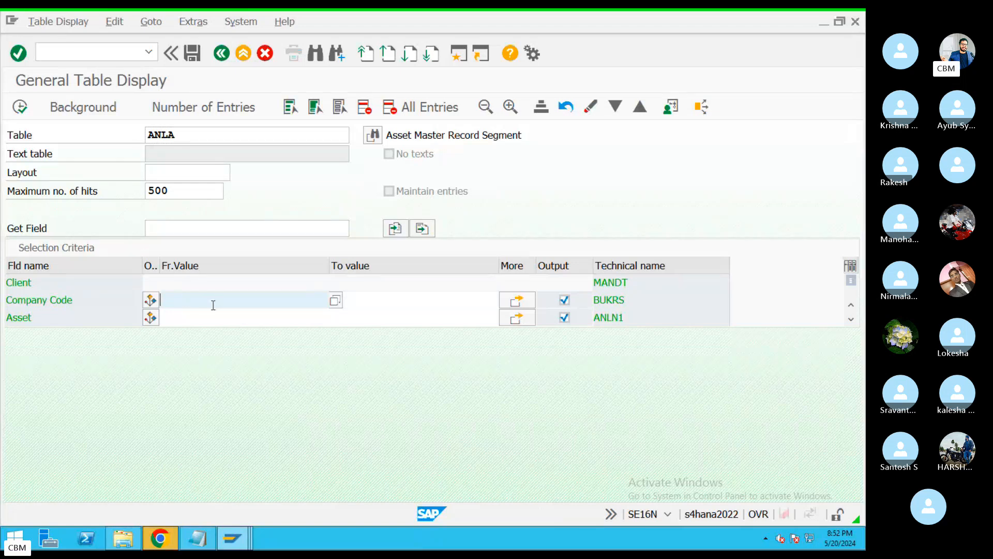
{"action": "type", "text": "KIM"}
{"action": "key", "text": "F8"}
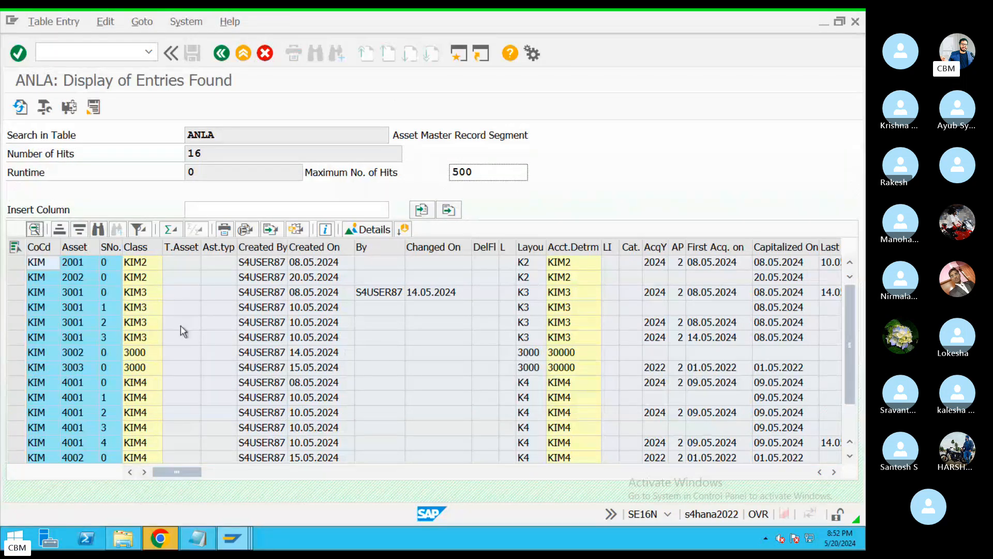
Examine the Asset Description column of the ANLA entries to see which assets exist in company code KIM.
{"action": "left_click_drag", "start_coordinate": [847, 368], "coordinate": [847, 395]}
{"action": "left_click", "coordinate": [327, 473]}
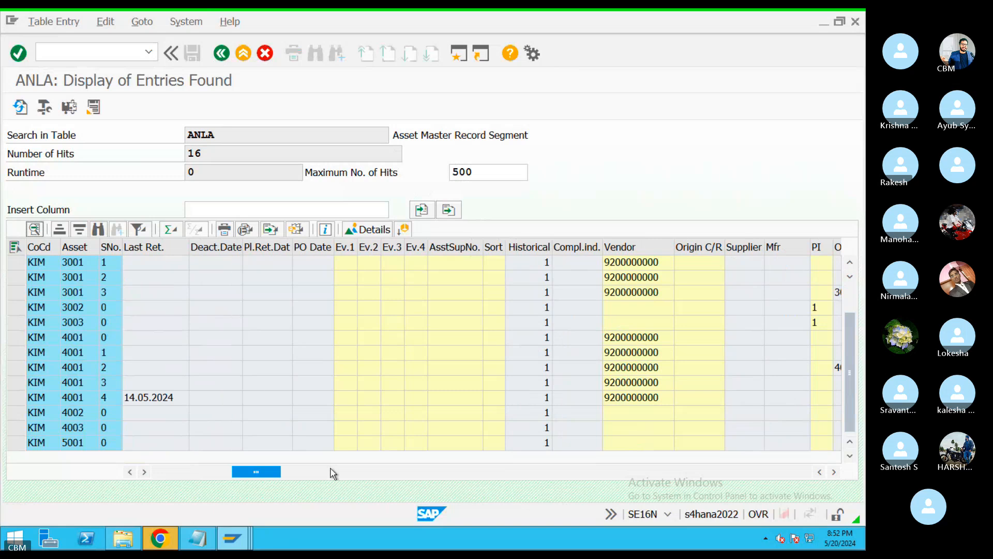
{"action": "left_click", "coordinate": [341, 473]}
{"action": "left_click", "coordinate": [383, 475]}
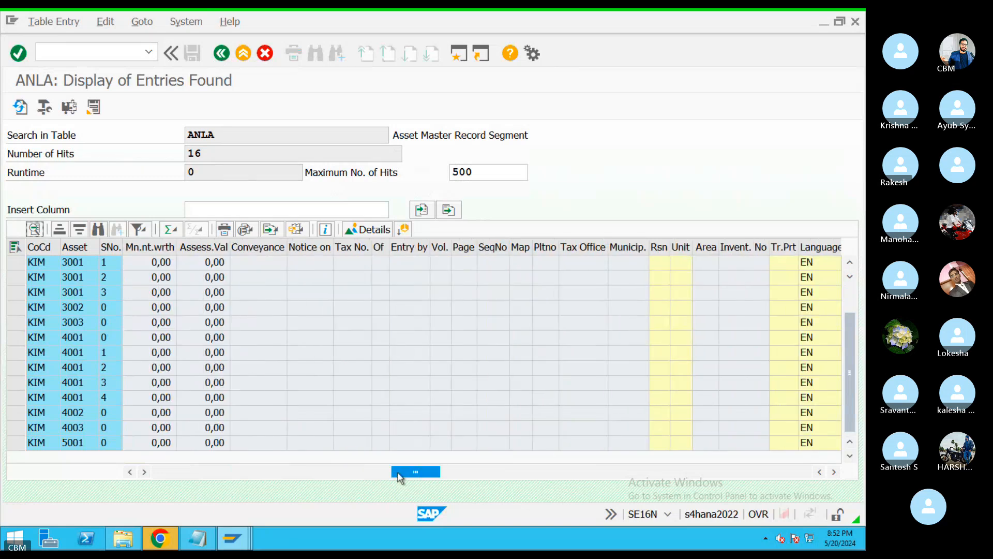
{"action": "left_click", "coordinate": [480, 472]}
{"action": "left_click", "coordinate": [572, 472]}
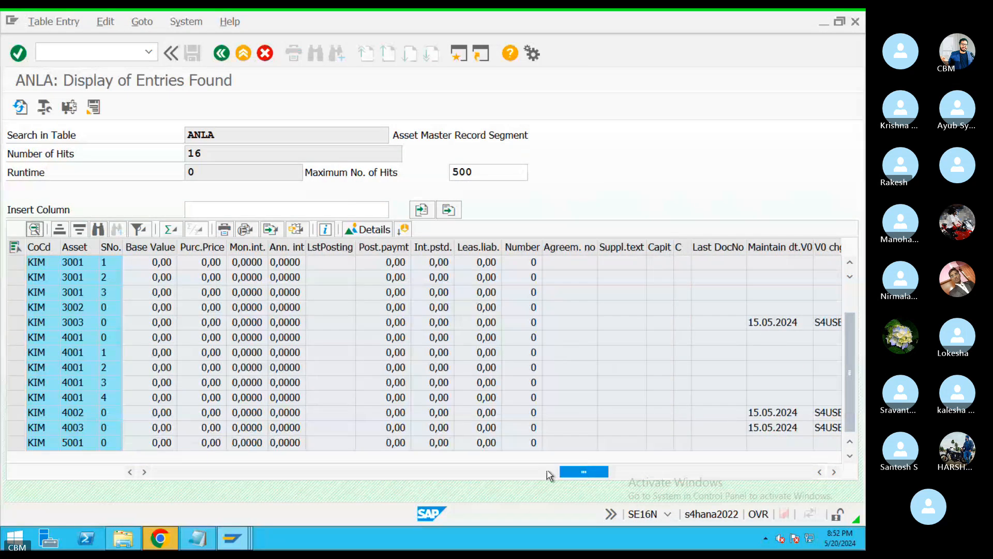
{"action": "left_click", "coordinate": [547, 472]}
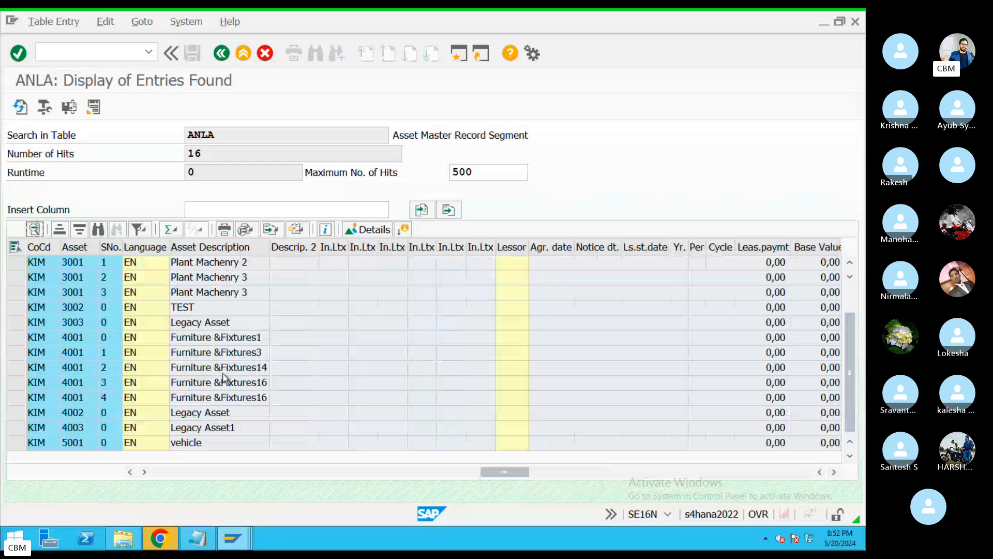
{"action": "scroll", "coordinate": [225, 379], "scroll_direction": "up", "scroll_amount": 1}
{"action": "scroll", "coordinate": [225, 380], "scroll_direction": "down", "scroll_amount": 1}
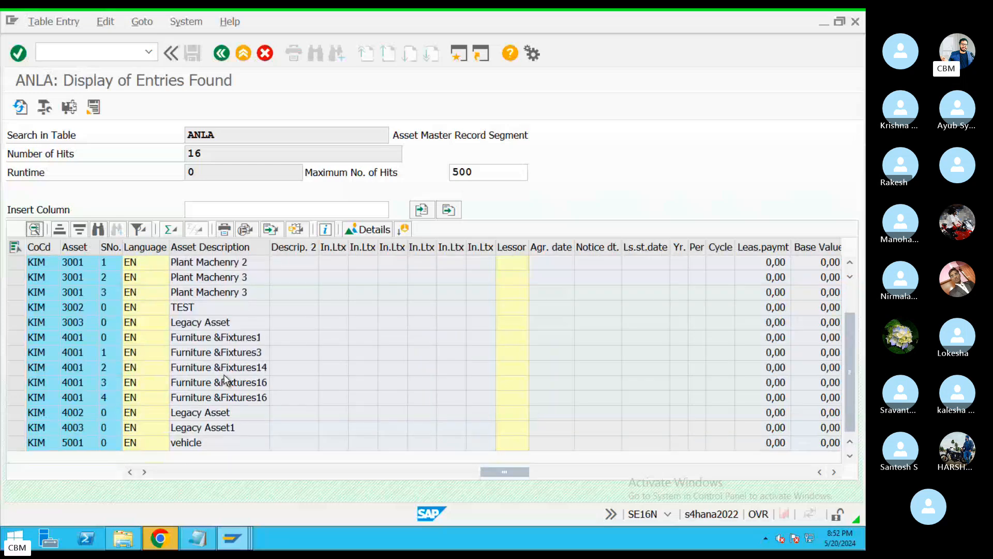
{"action": "scroll", "coordinate": [225, 379], "scroll_direction": "up", "scroll_amount": 1}
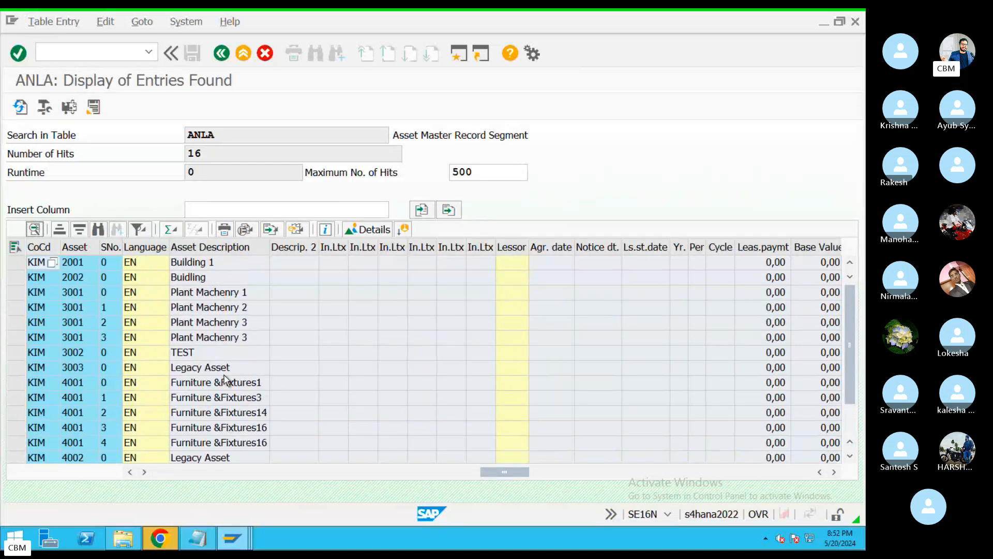
{"action": "scroll", "coordinate": [225, 379], "scroll_direction": "down", "scroll_amount": 1}
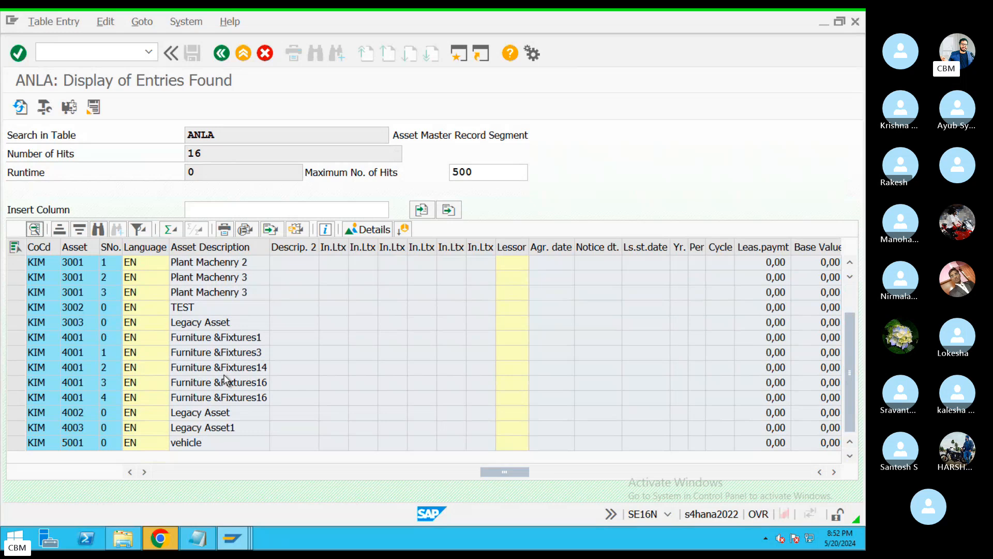
{"action": "scroll", "coordinate": [225, 379], "scroll_direction": "up", "scroll_amount": 1}
{"action": "scroll", "coordinate": [225, 379], "scroll_direction": "down", "scroll_amount": 1}
Start asset creation with AS01 in a new session, using asset class KIM6 (AUC) and company code KIM, and open its master data.
{"action": "key", "text": "ctrl+n"}
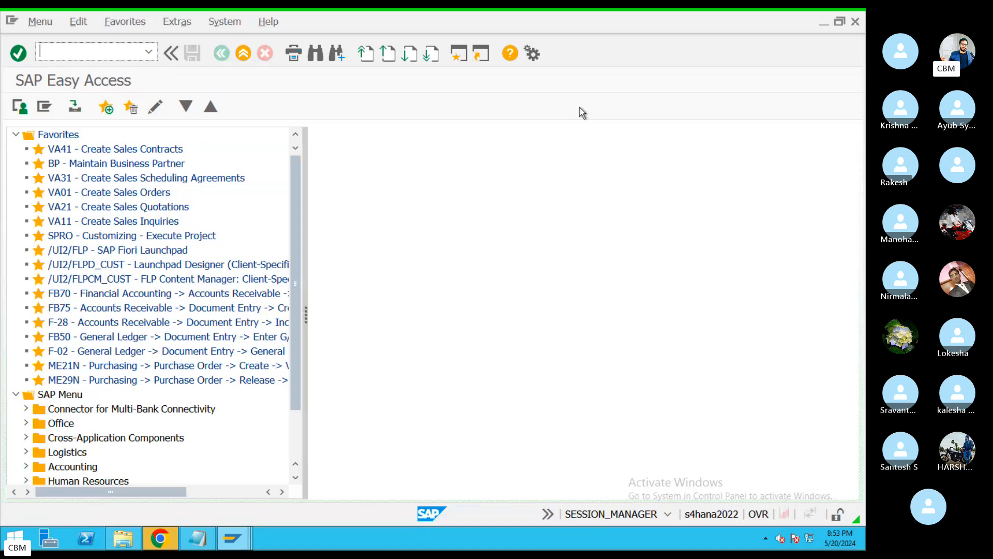
{"action": "type", "text": "AS01"}
{"action": "key", "text": "Return"}
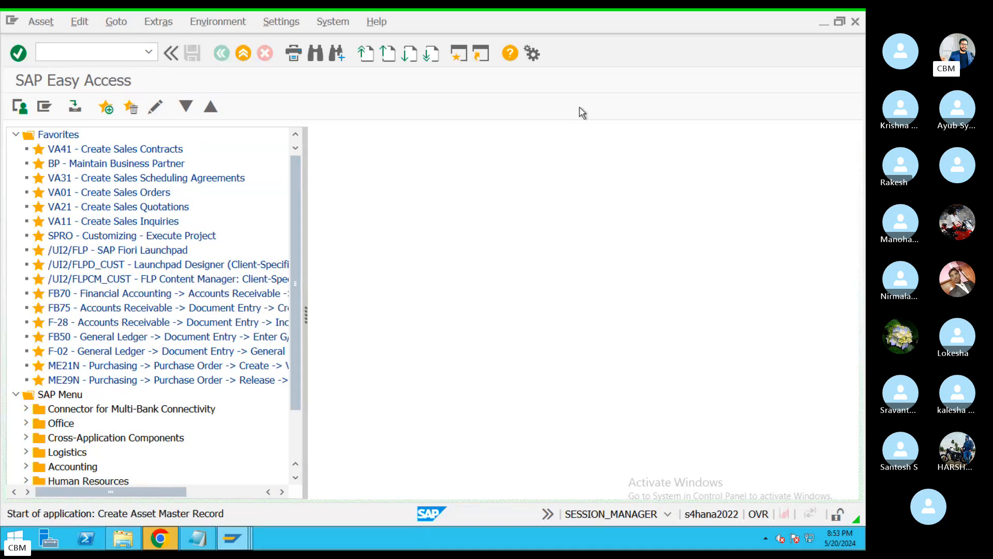
{"action": "type", "text": "KIM"}
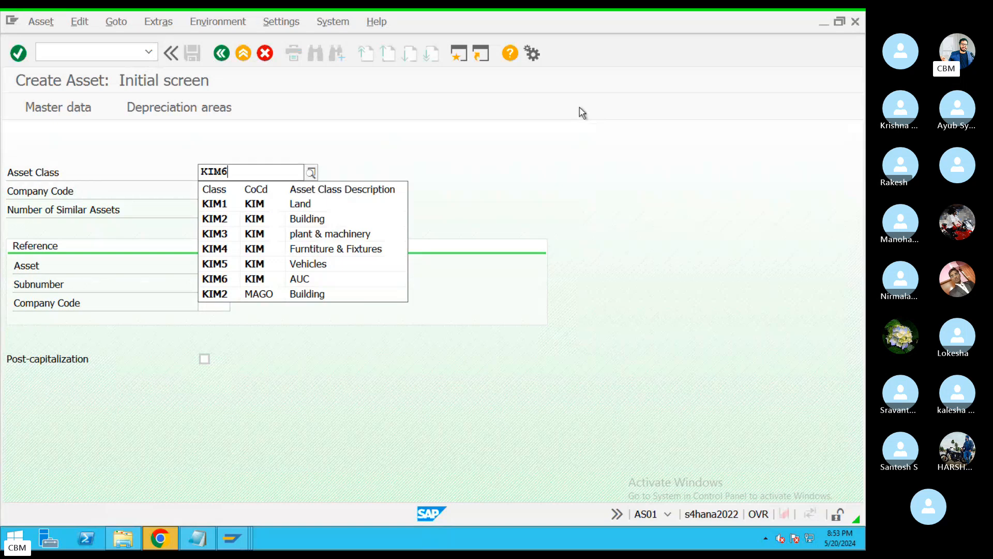
{"action": "type", "text": "6"}
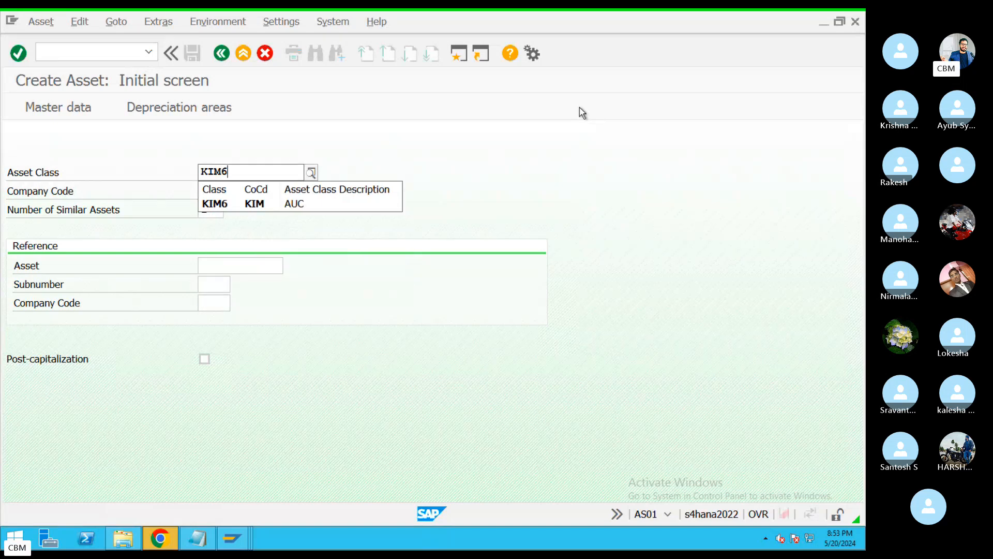
{"action": "left_click", "coordinate": [298, 203]}
{"action": "double_click", "coordinate": [218, 192]}
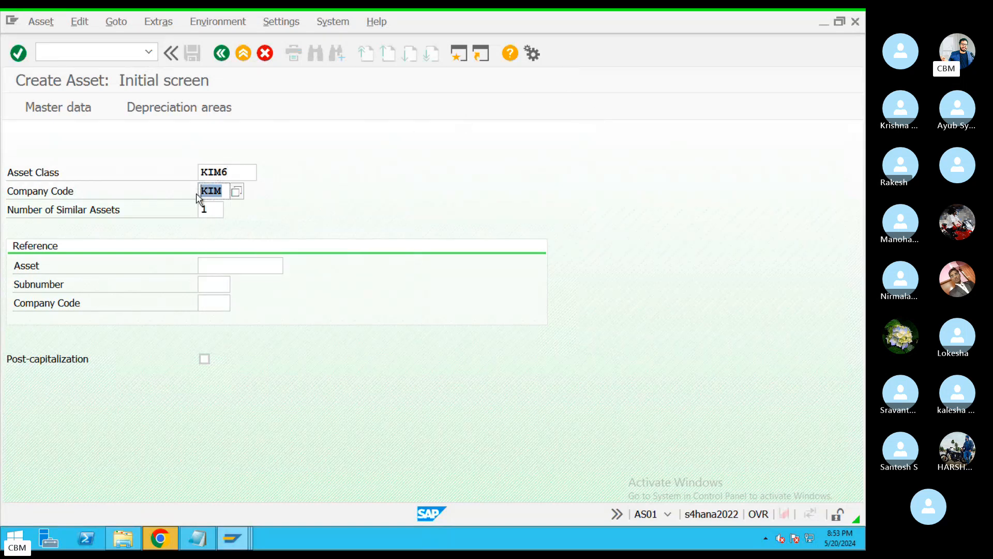
{"action": "key", "text": "Return"}
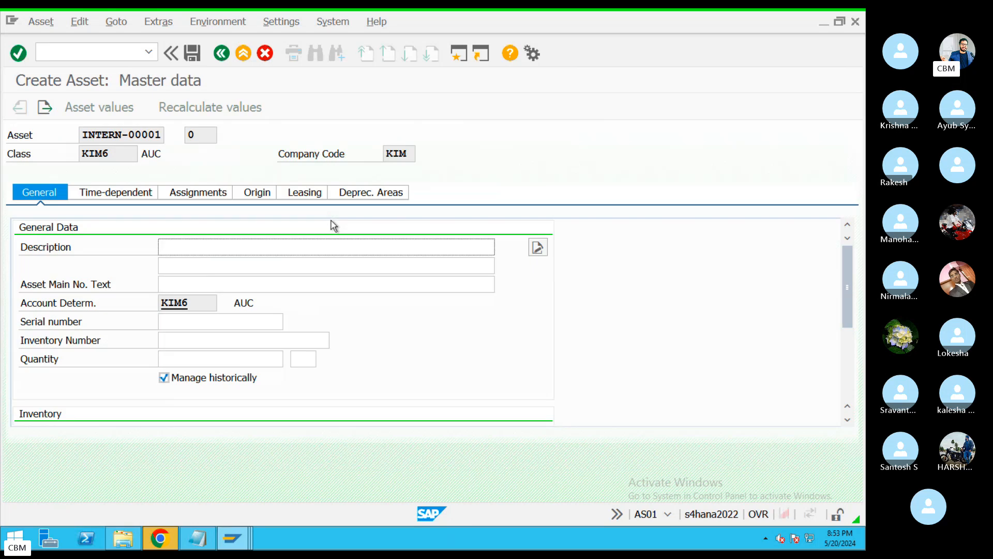
Enter AUC as the asset description and 20.05.2024 as the capitalization date in the general data.
{"action": "type", "text": "AUC"}
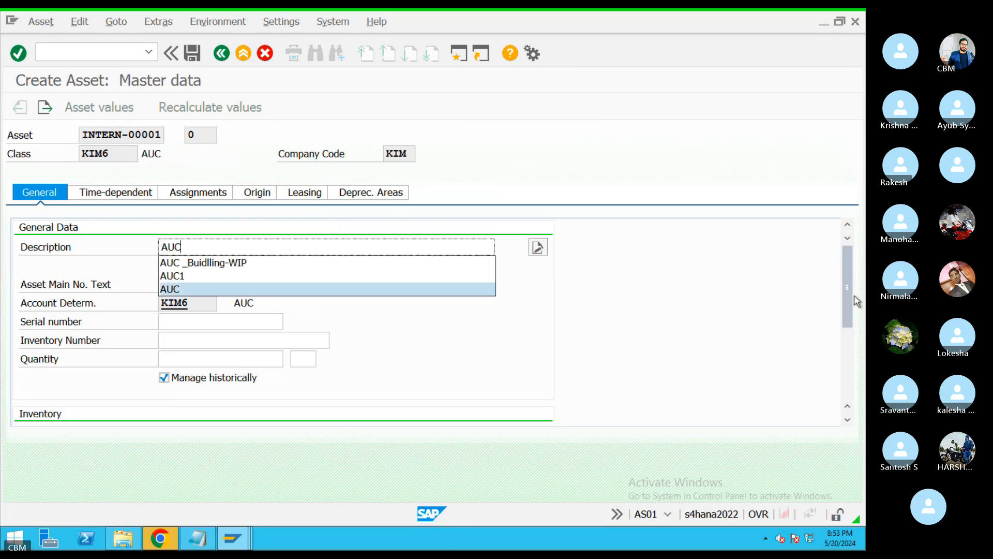
{"action": "left_click_drag", "start_coordinate": [846, 323], "coordinate": [846, 404]}
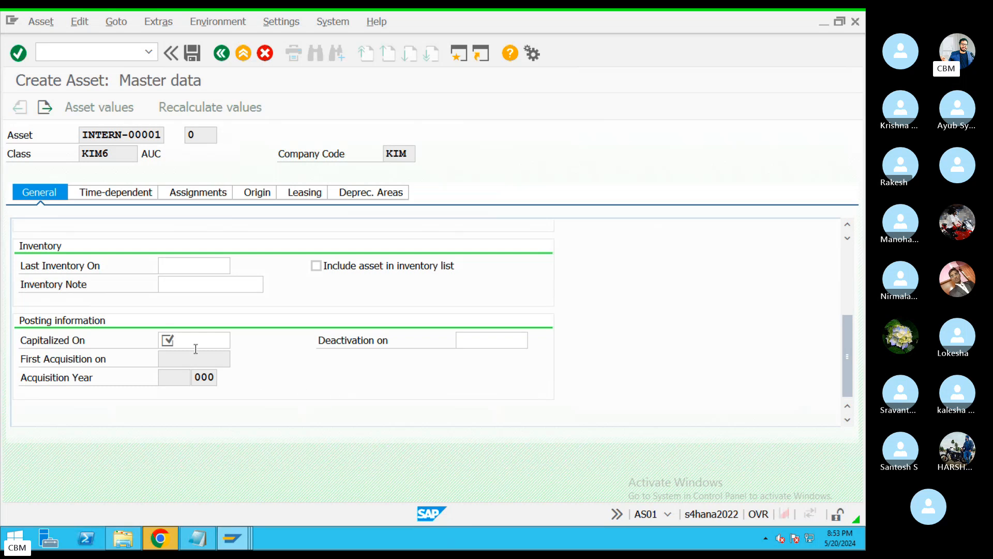
{"action": "left_click", "coordinate": [216, 340]}
{"action": "left_click", "coordinate": [236, 340]}
{"action": "double_click", "coordinate": [209, 355]}
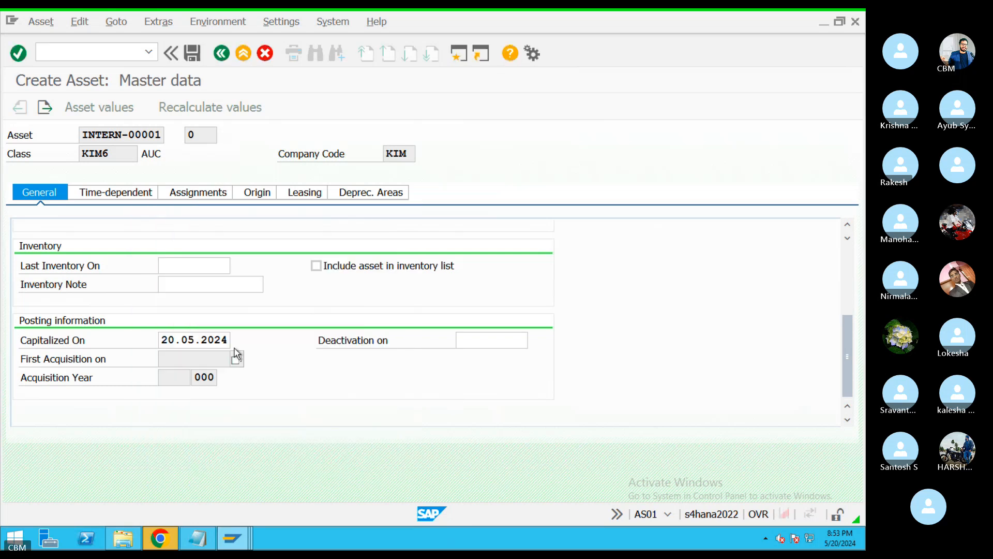
{"action": "left_click_drag", "start_coordinate": [228, 340], "coordinate": [79, 332]}
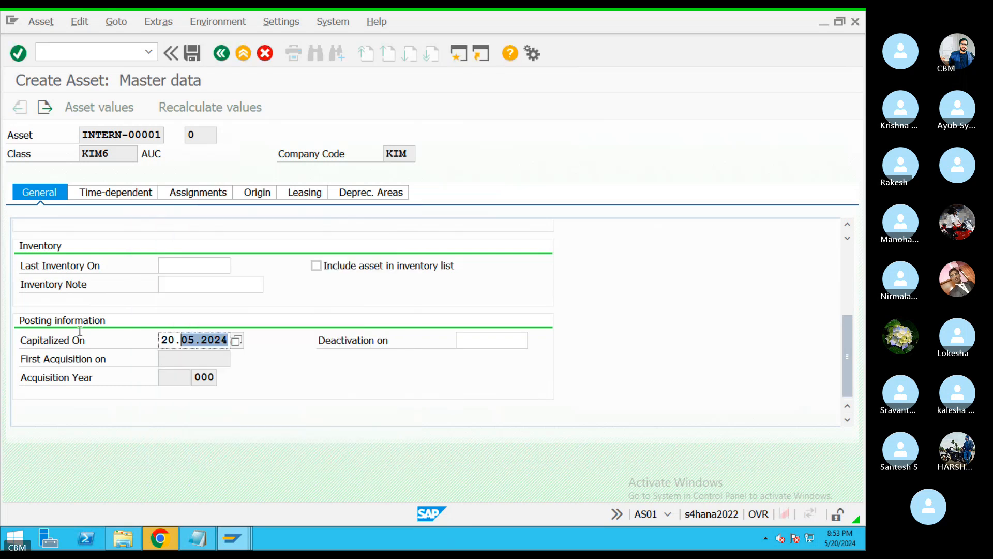
{"action": "left_click", "coordinate": [848, 256]}
Assign business area **29 (Karnataka) in the asset's time-dependent data and check its value list.
{"action": "left_click", "coordinate": [147, 198]}
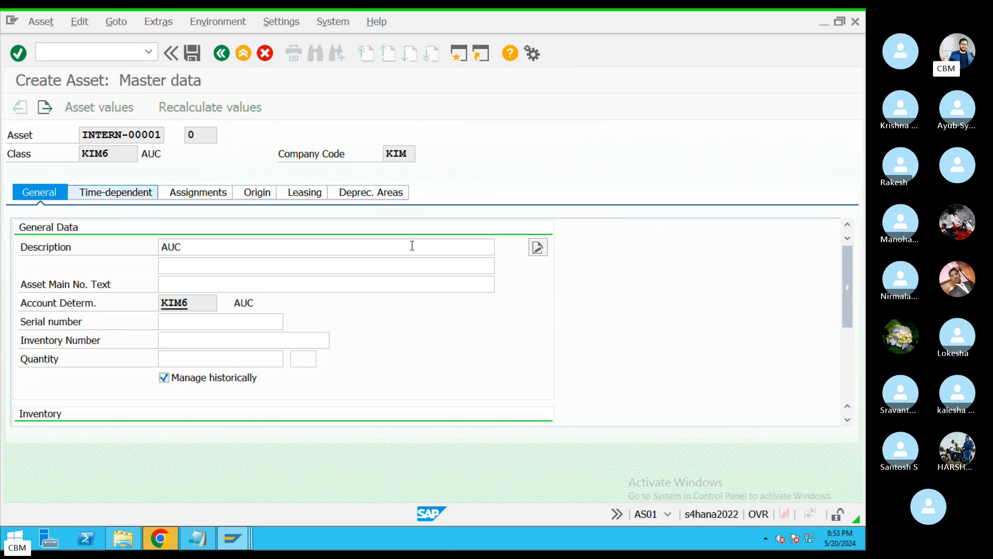
{"action": "left_click", "coordinate": [198, 247]}
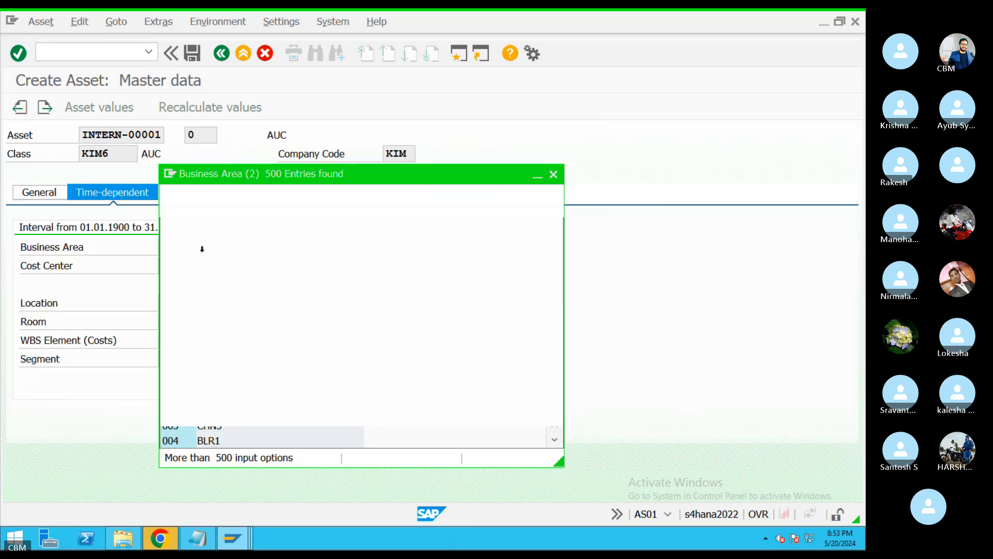
{"action": "double_click", "coordinate": [207, 288]}
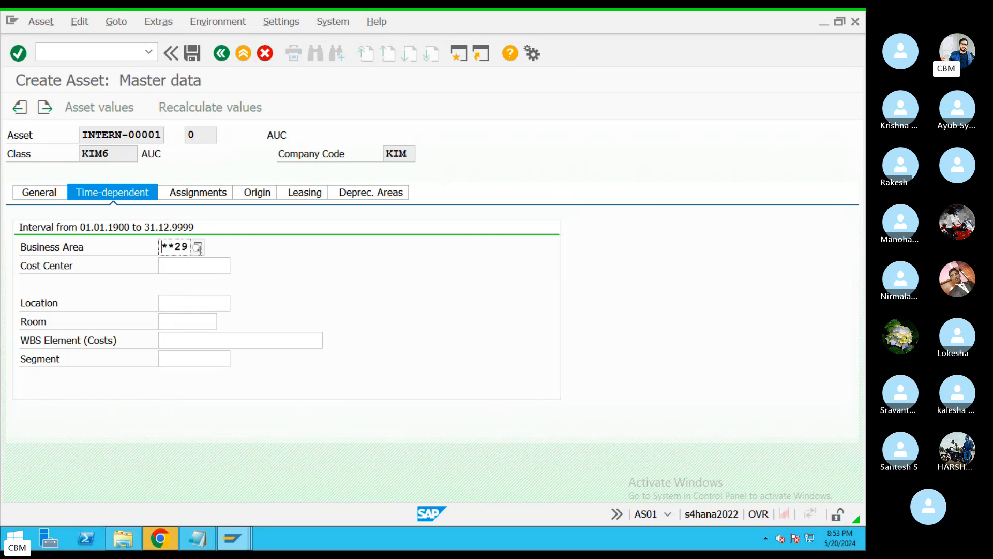
{"action": "left_click", "coordinate": [199, 247]}
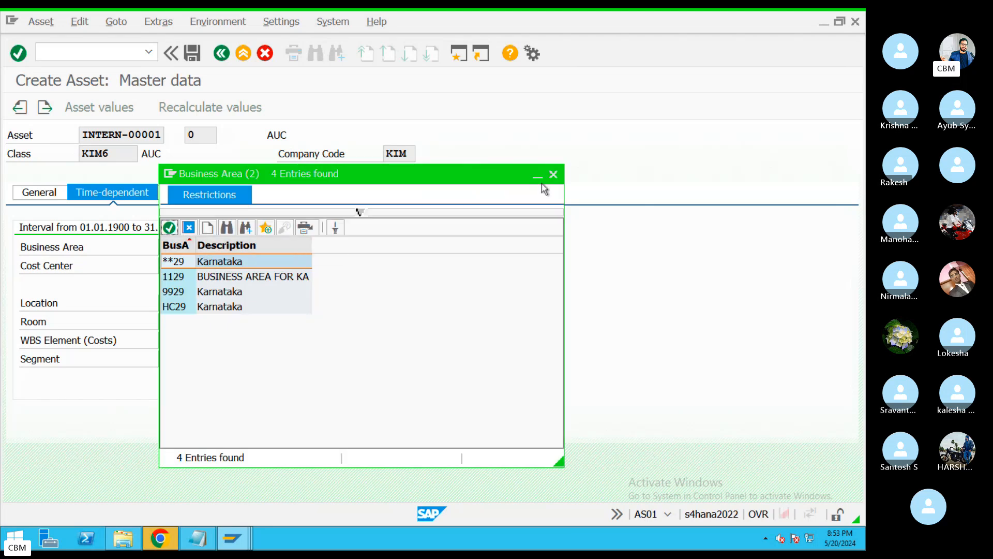
{"action": "left_click", "coordinate": [557, 180]}
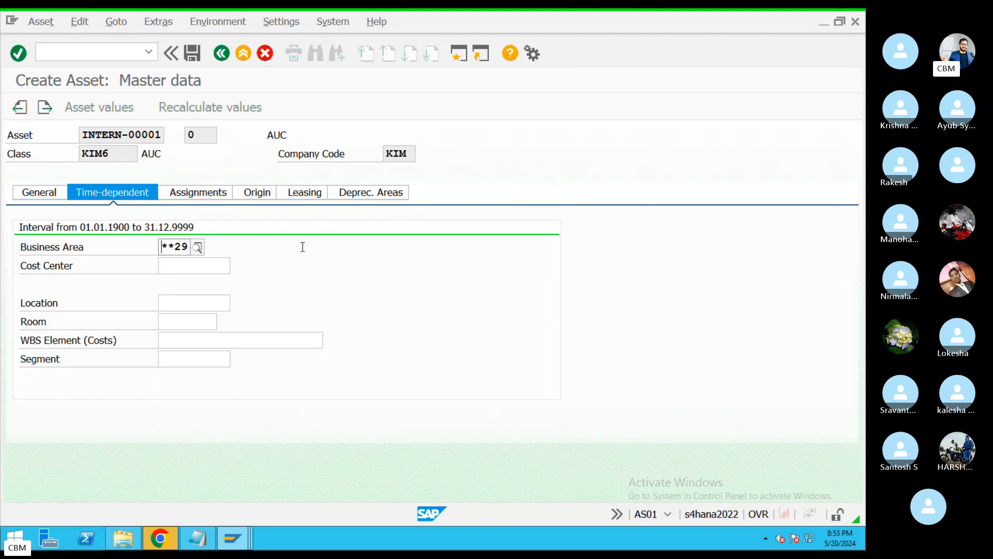
Assign segment 1009 (manufacturing) to the asset and validate the time-dependent entries.
{"action": "left_click", "coordinate": [167, 269]}
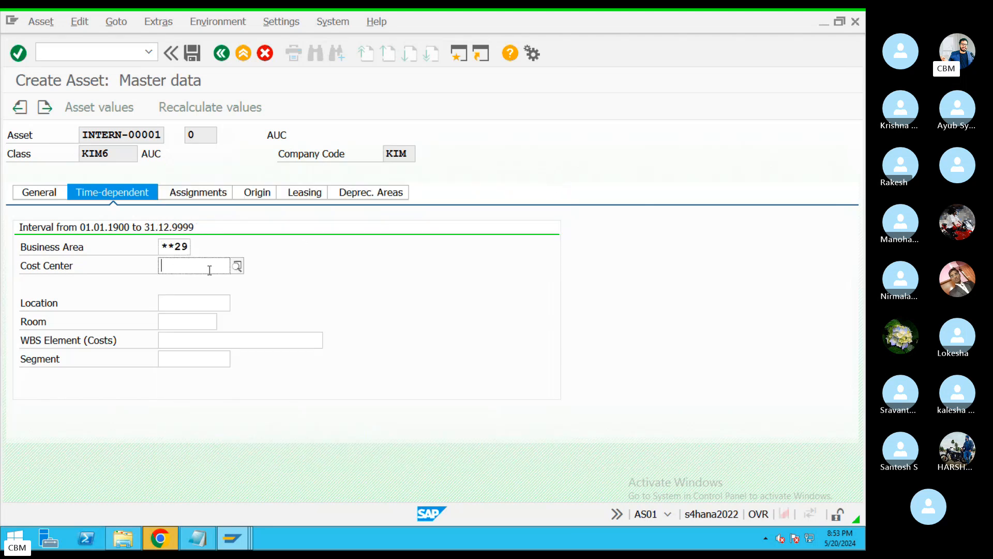
{"action": "left_click", "coordinate": [190, 309]}
{"action": "left_click", "coordinate": [182, 341]}
{"action": "left_click", "coordinate": [192, 362]}
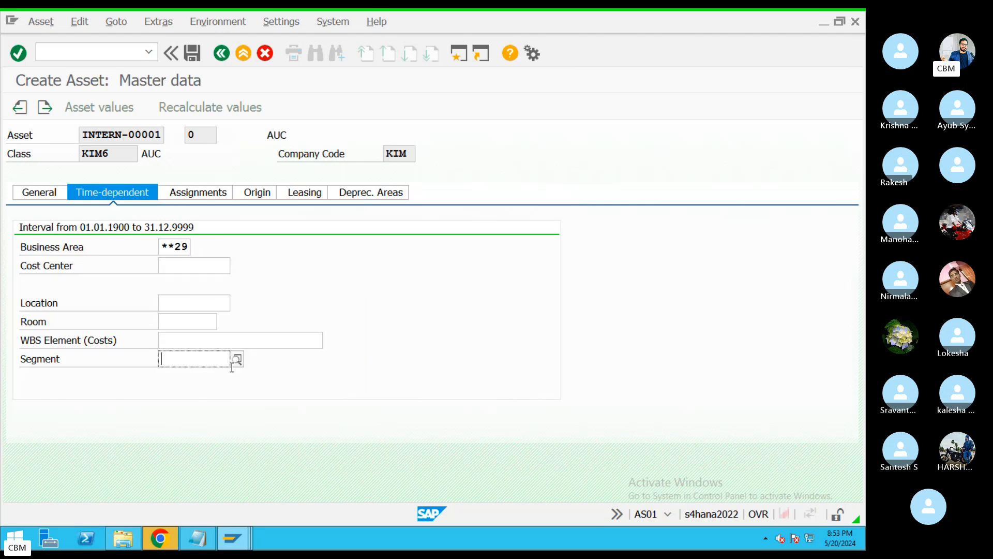
{"action": "left_click", "coordinate": [232, 359]}
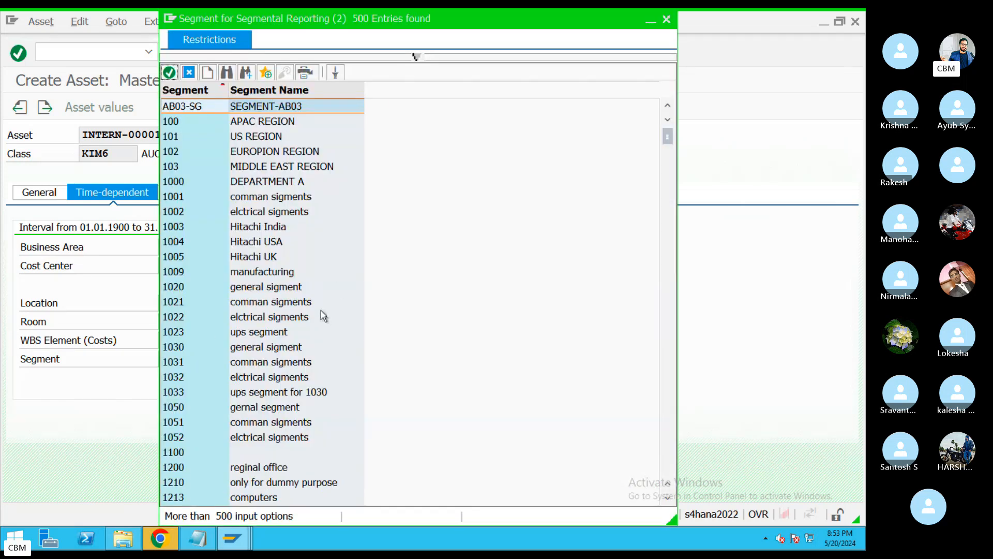
{"action": "double_click", "coordinate": [284, 272]}
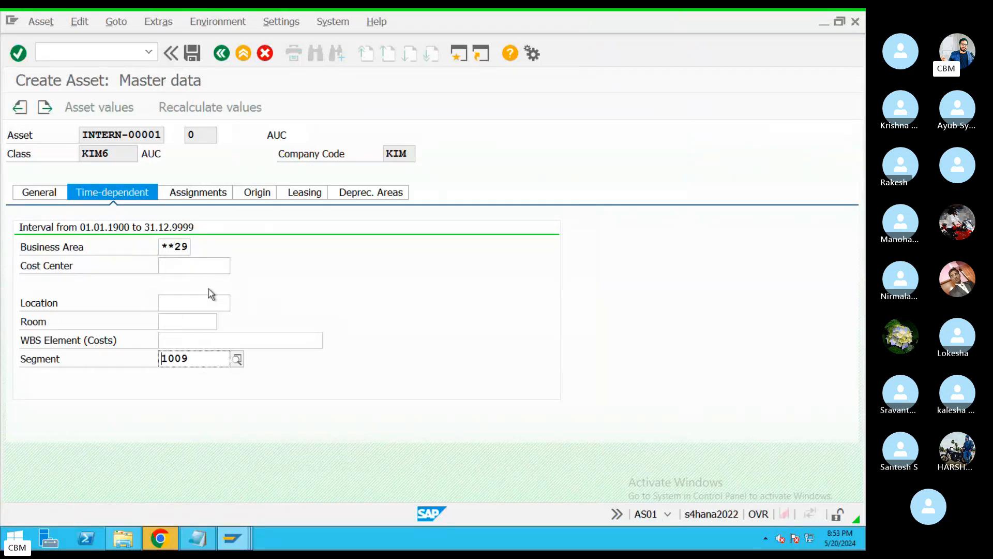
{"action": "key", "text": "Return"}
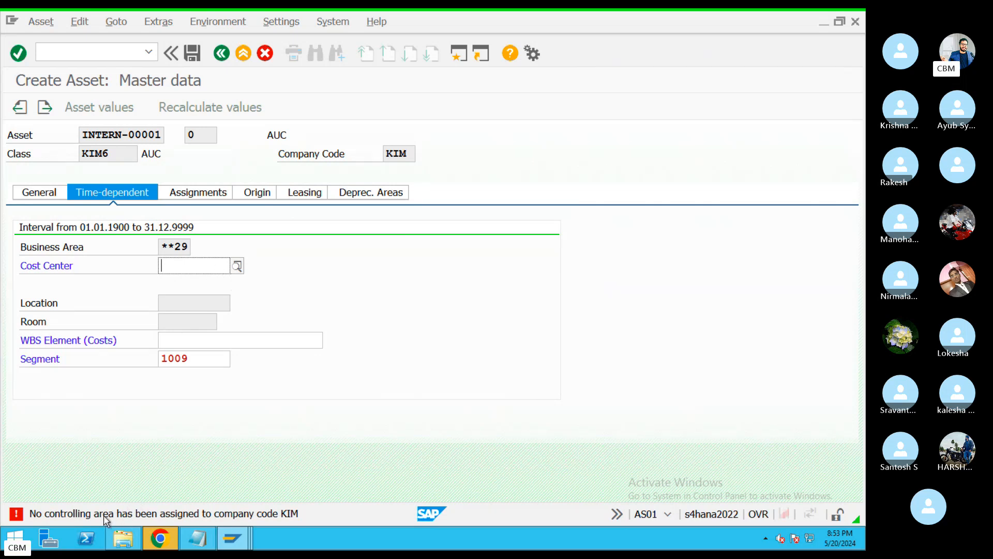
Read the detailed text of the error message about company code KIM and close it.
{"action": "double_click", "coordinate": [293, 512]}
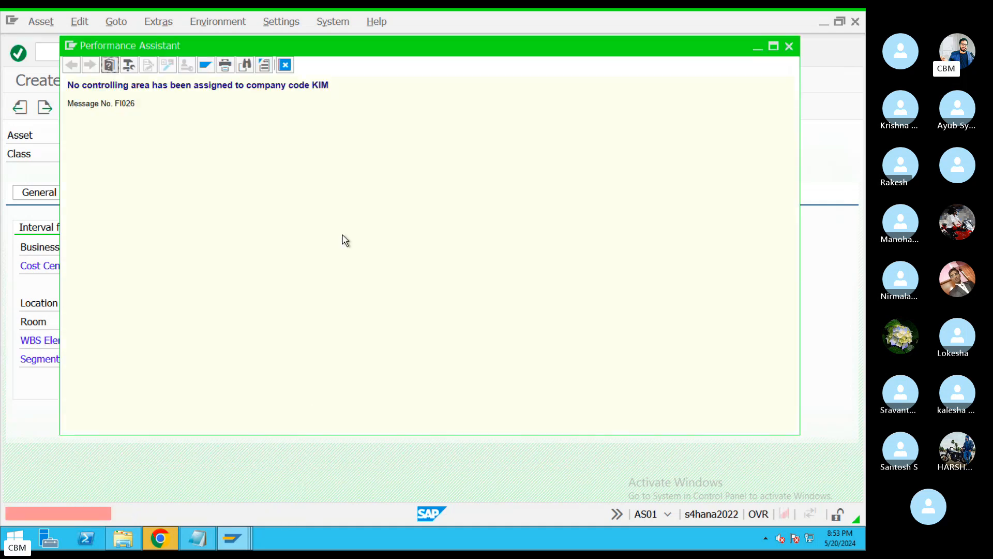
{"action": "left_click_drag", "start_coordinate": [334, 86], "coordinate": [69, 85]}
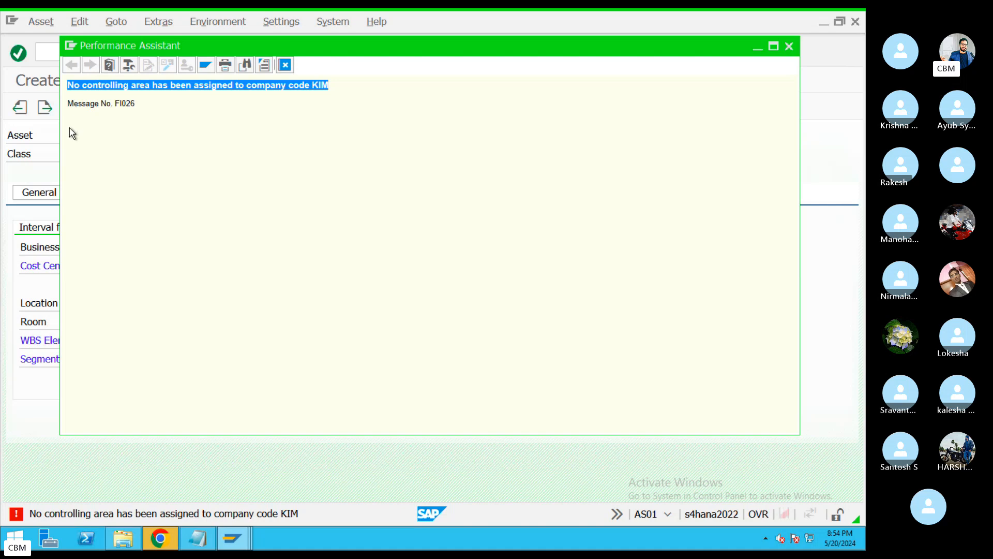
{"action": "left_click", "coordinate": [285, 65]}
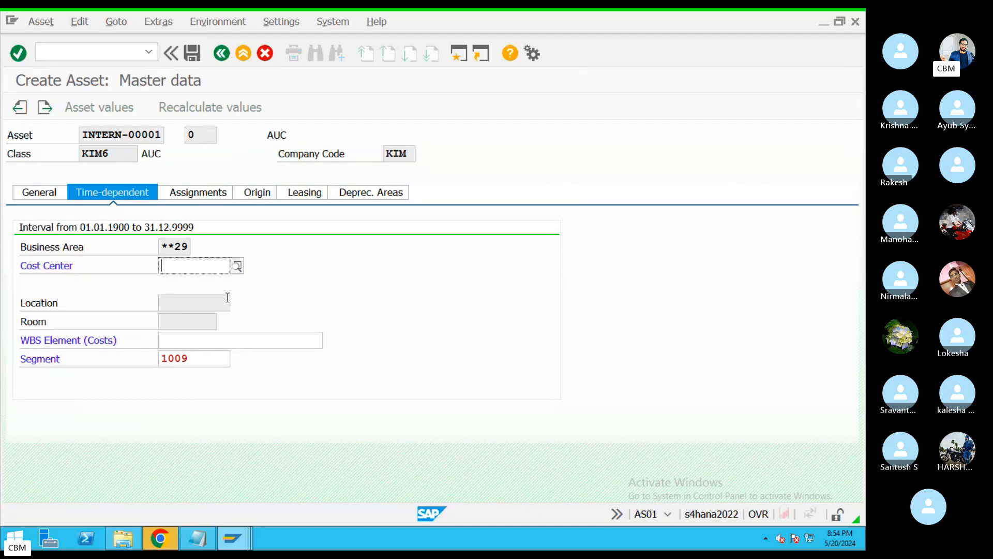
Start transaction OKKP in a new session and look up controlling area KIM in the overview.
{"action": "left_click", "coordinate": [461, 54]}
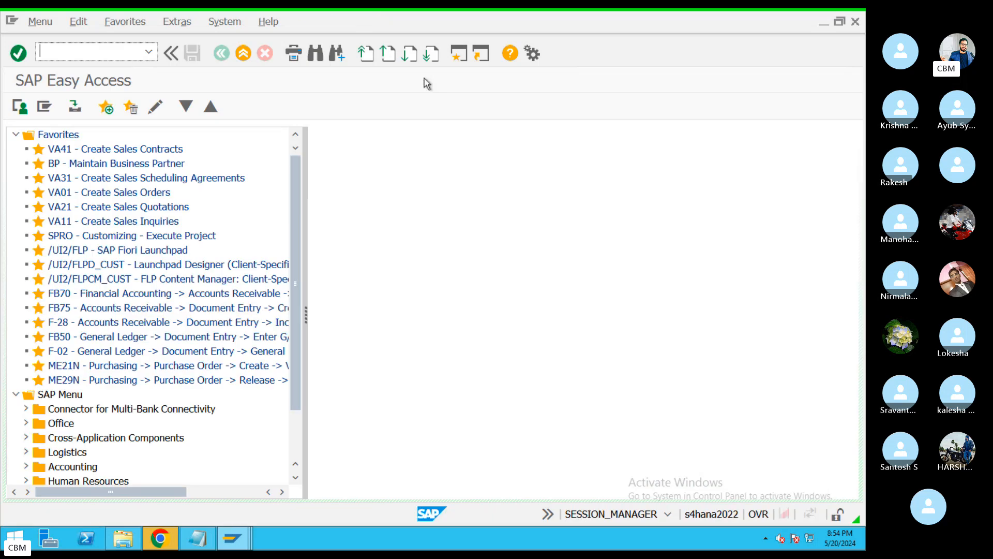
{"action": "type", "text": "o"}
{"action": "type", "text": "P"}
{"action": "key", "text": "Return"}
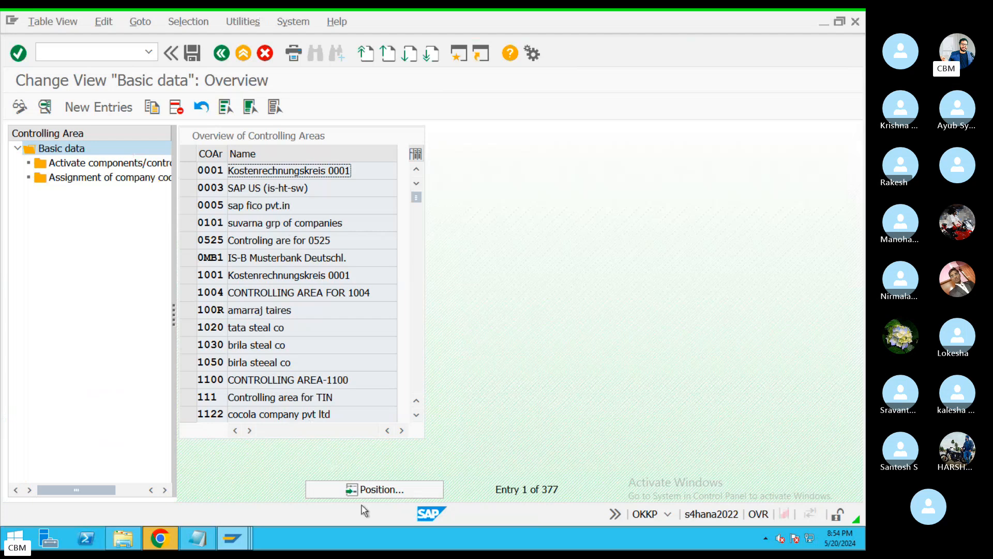
{"action": "left_click", "coordinate": [377, 489]}
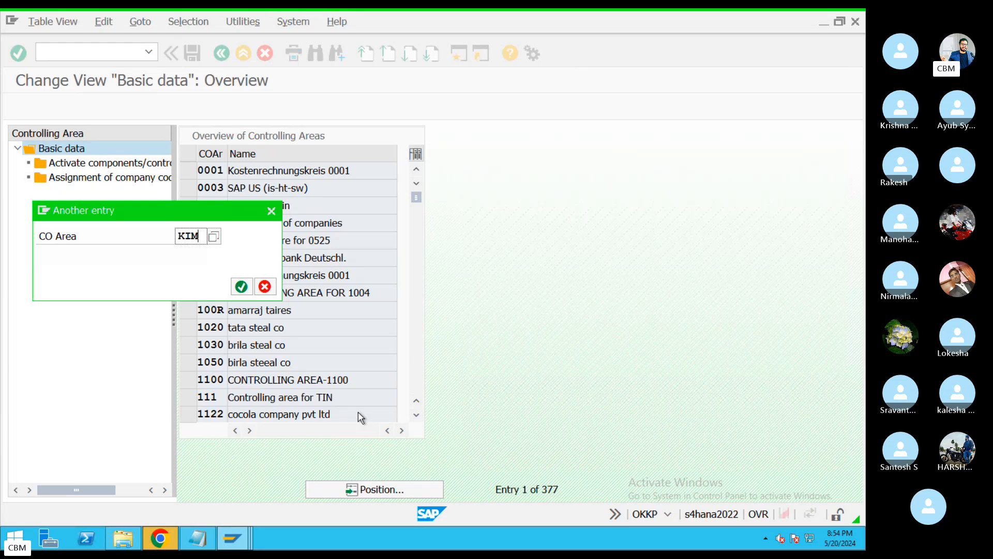
{"action": "type", "text": "KIM"}
{"action": "key", "text": "Return"}
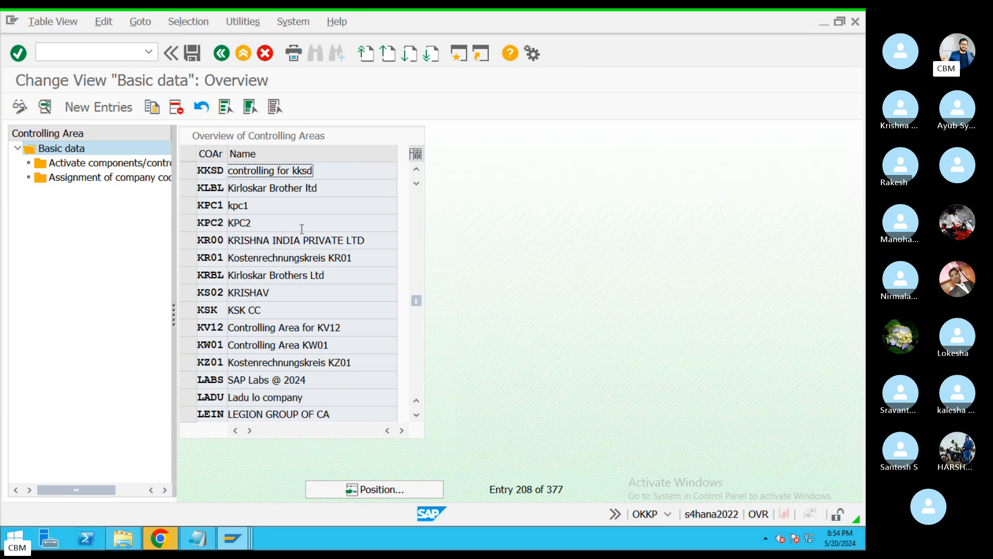
Add a new controlling area KIM based on company code KIM, with the assignment control Controlling area same as company code.
{"action": "left_click", "coordinate": [125, 107]}
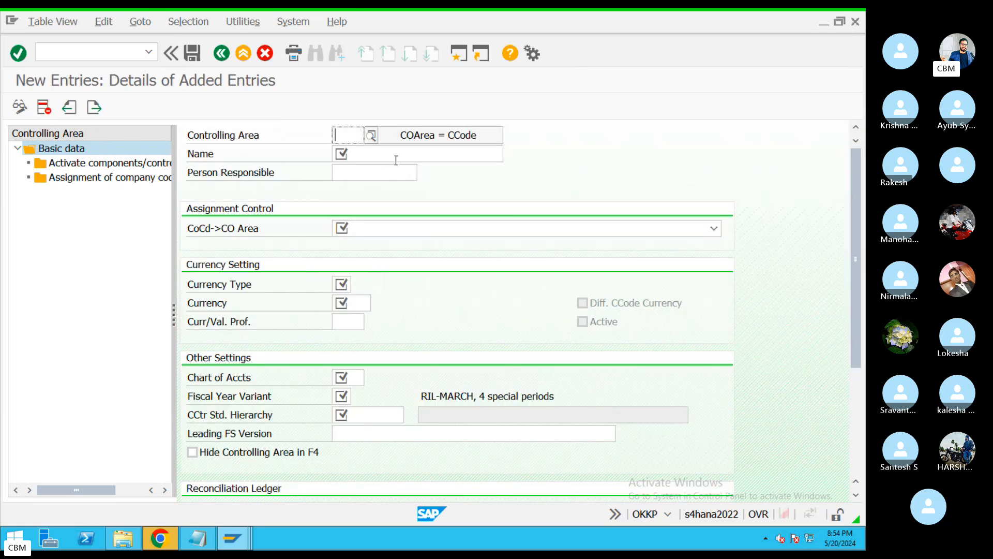
{"action": "type", "text": "KI"}
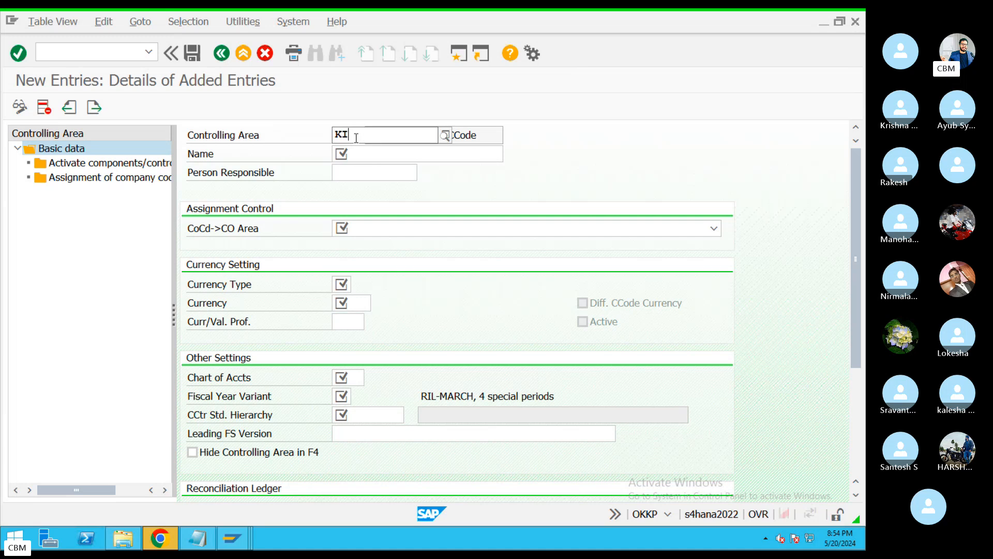
{"action": "type", "text": "M"}
{"action": "key", "text": "Return"}
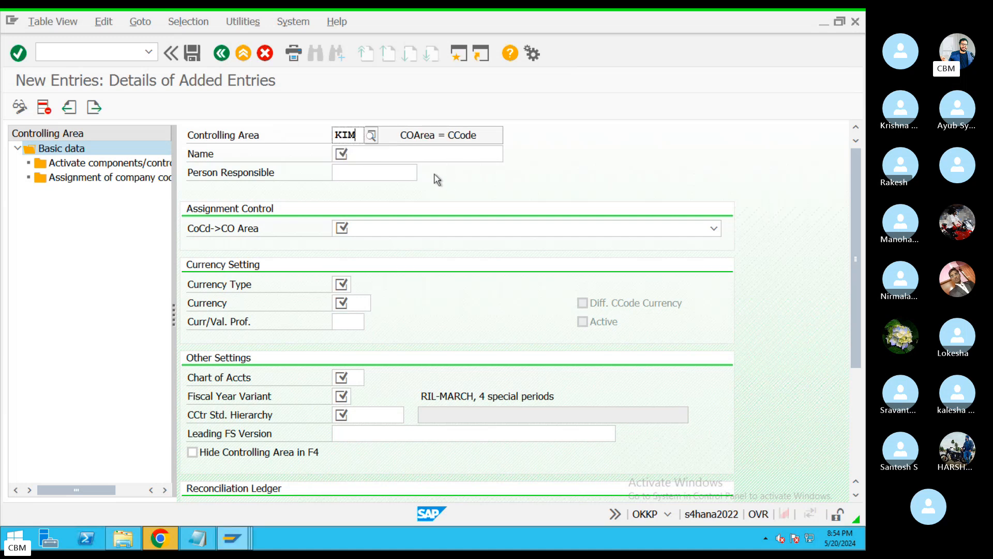
{"action": "left_click_drag", "start_coordinate": [361, 136], "coordinate": [304, 129]}
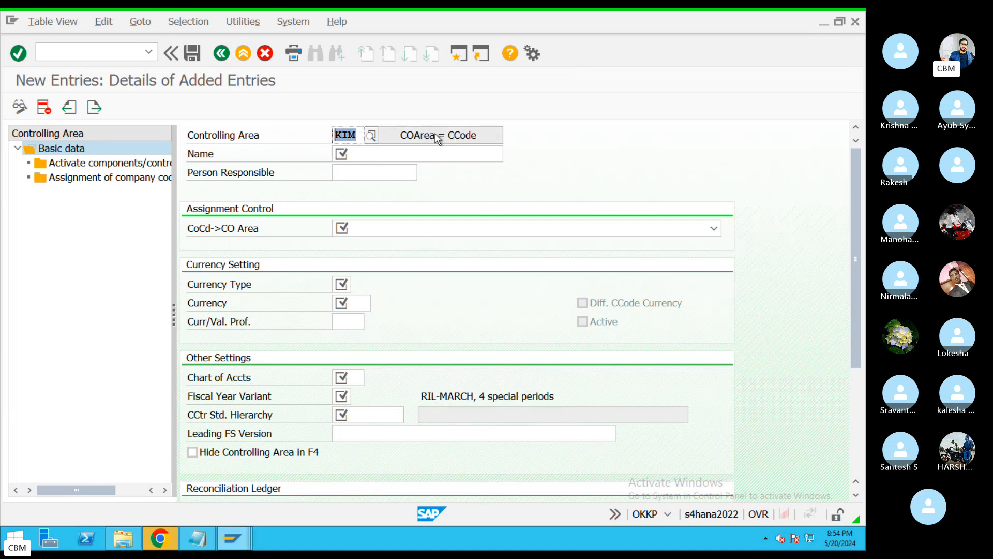
{"action": "left_click", "coordinate": [436, 135]}
{"action": "left_click", "coordinate": [423, 200]}
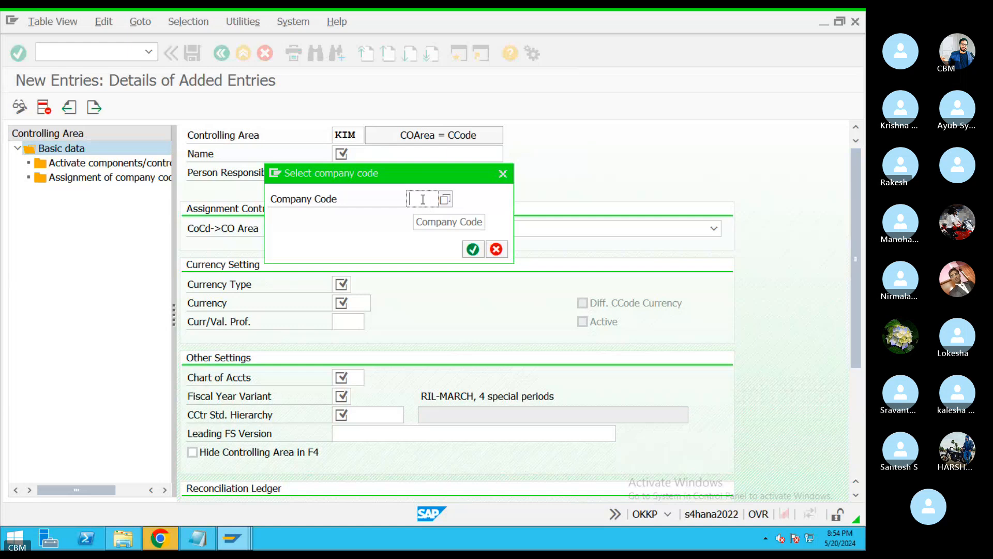
{"action": "type", "text": "KIM"}
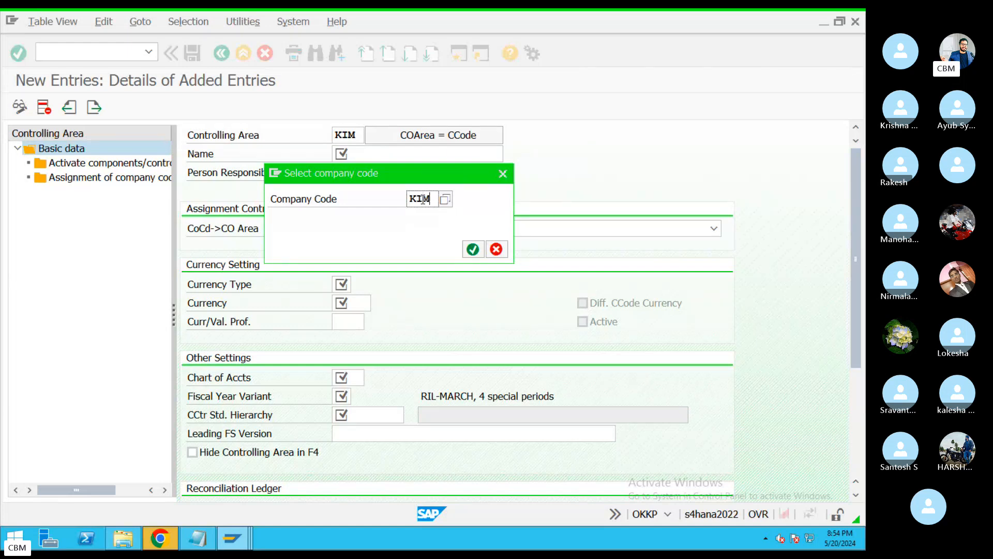
{"action": "left_click", "coordinate": [472, 249]}
{"action": "left_click", "coordinate": [353, 231]}
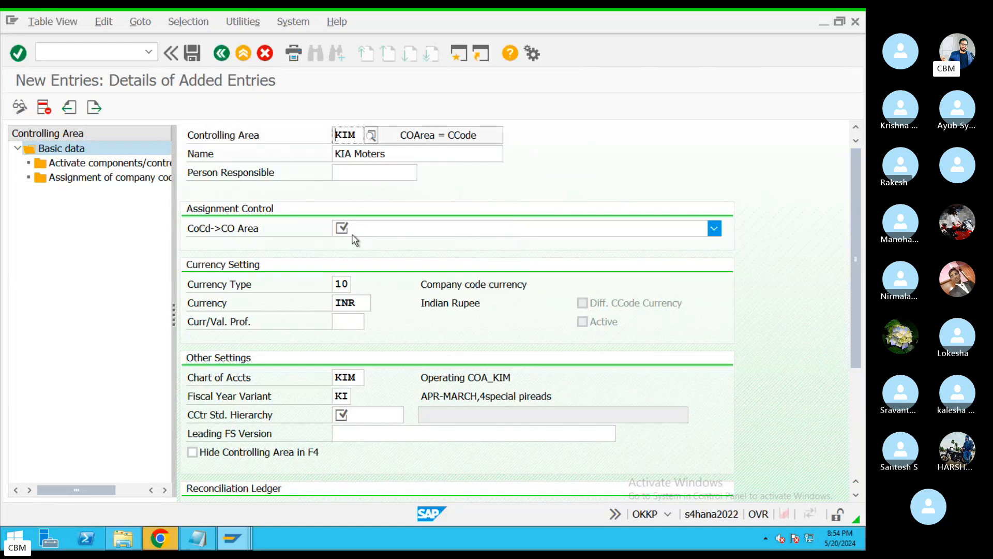
{"action": "left_click", "coordinate": [485, 241]}
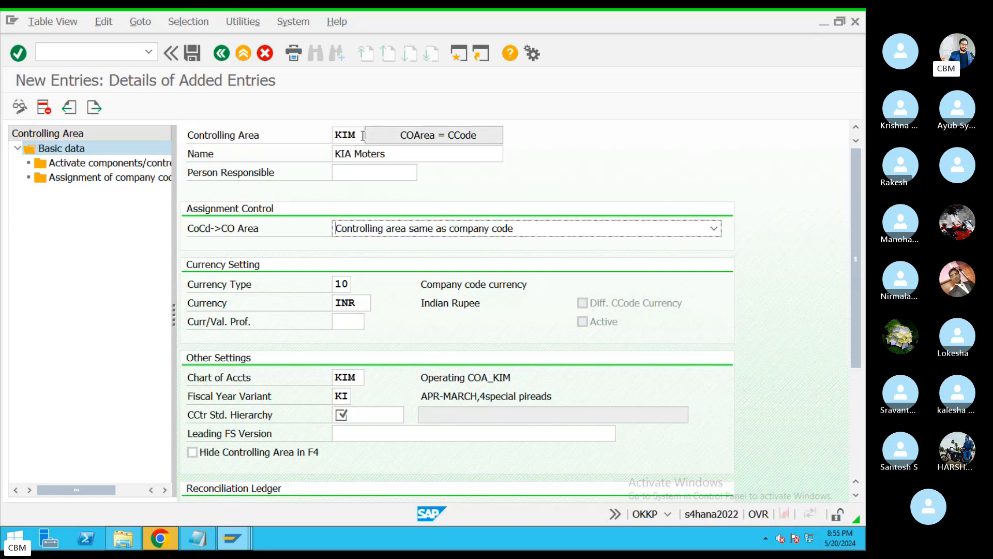
Check the currency and chart of accounts settings, and enter KIM_SC as the cost center standard hierarchy.
{"action": "double_click", "coordinate": [345, 135]}
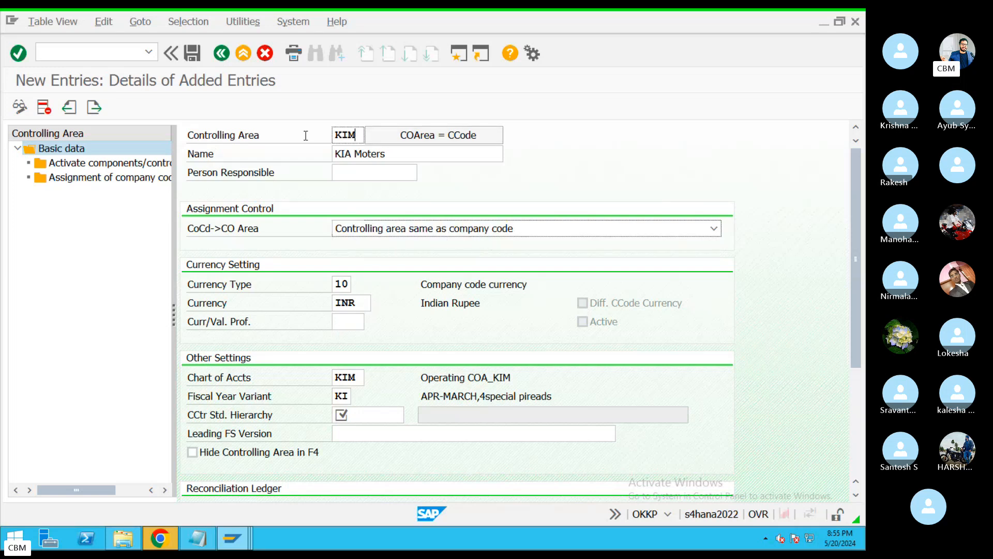
{"action": "double_click", "coordinate": [345, 284]}
{"action": "double_click", "coordinate": [361, 304]}
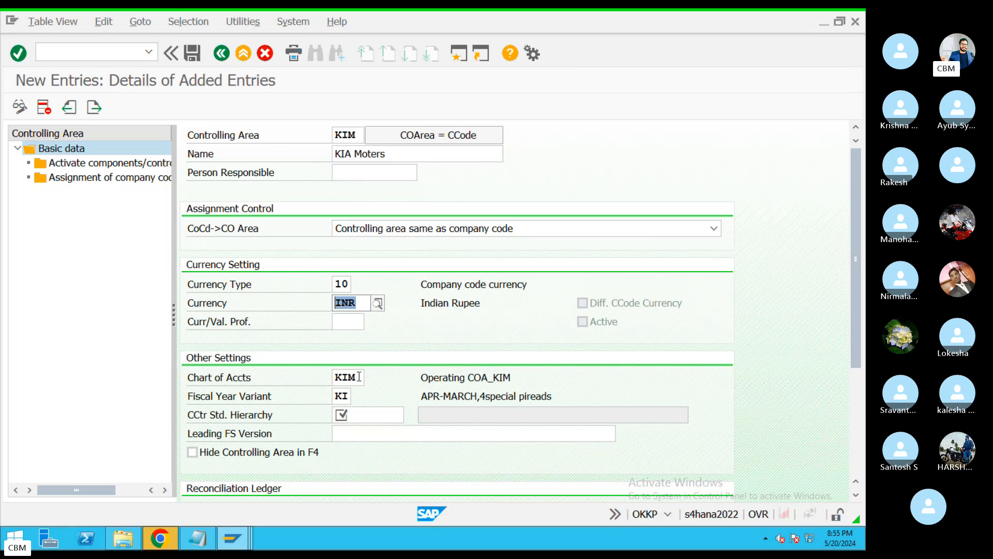
{"action": "double_click", "coordinate": [359, 376]}
{"action": "scroll", "coordinate": [854, 371], "scroll_direction": "down", "scroll_amount": 1}
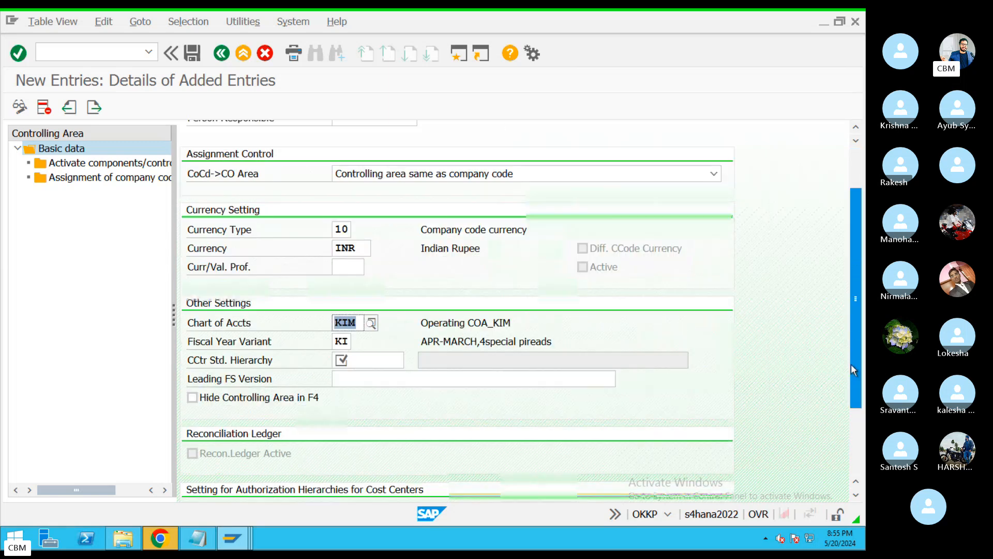
{"action": "left_click_drag", "start_coordinate": [851, 364], "coordinate": [853, 422]}
{"action": "left_click", "coordinate": [369, 249]}
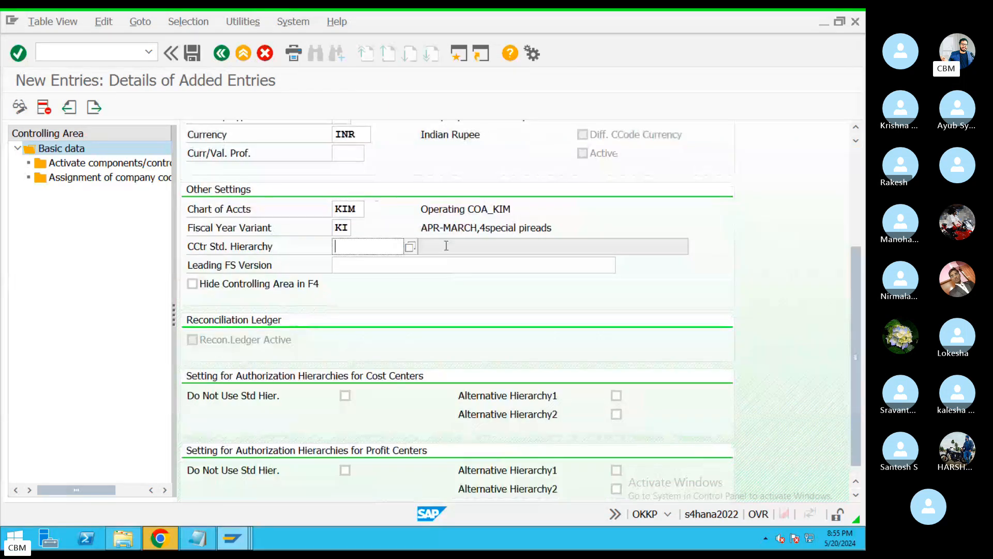
{"action": "type", "text": "KIM_SC"}
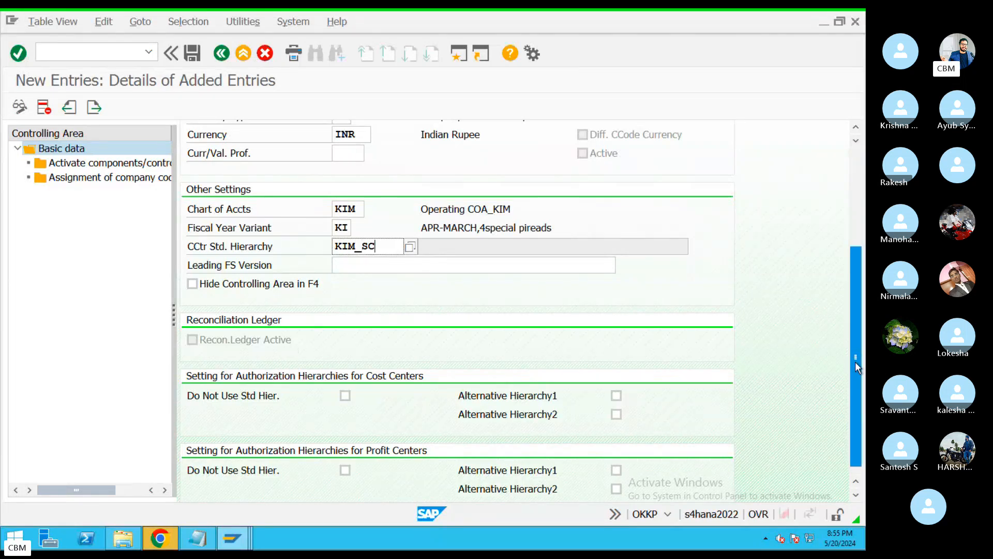
{"action": "scroll", "coordinate": [855, 383], "scroll_direction": "down", "scroll_amount": 1}
{"action": "scroll", "coordinate": [853, 388], "scroll_direction": "up", "scroll_amount": 5}
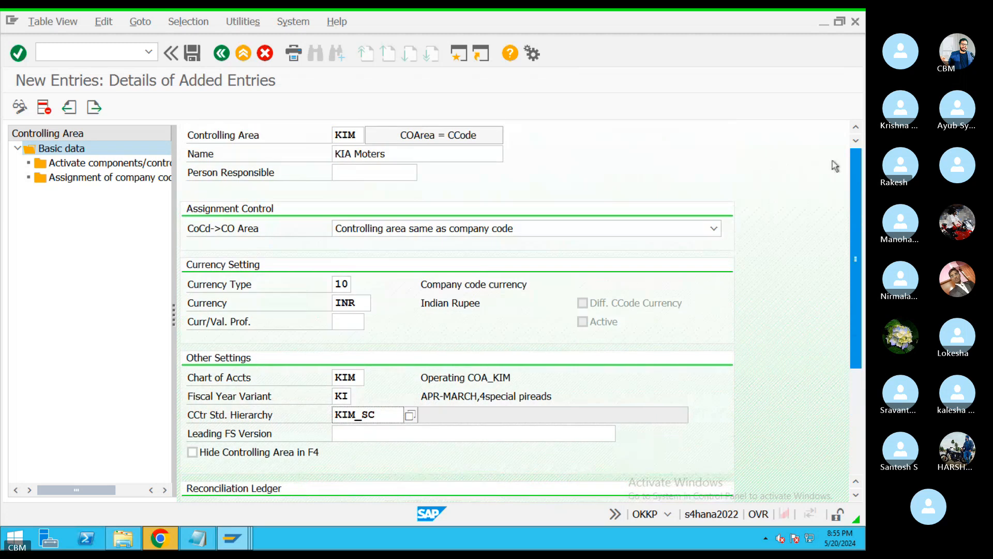
Create KIM_SC as the standard hierarchy and assign company code KIM to controlling area KIM.
{"action": "left_click", "coordinate": [93, 179]}
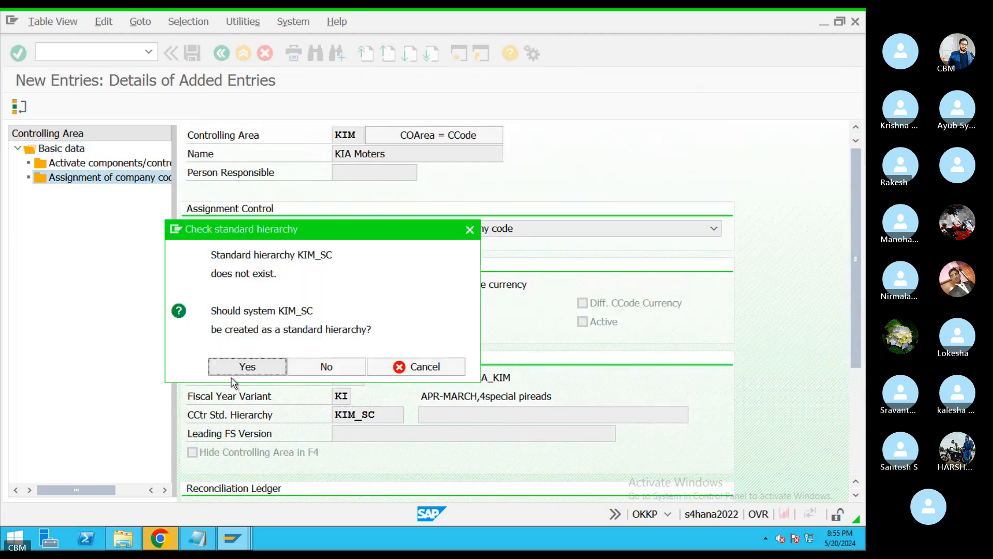
{"action": "left_click", "coordinate": [248, 367]}
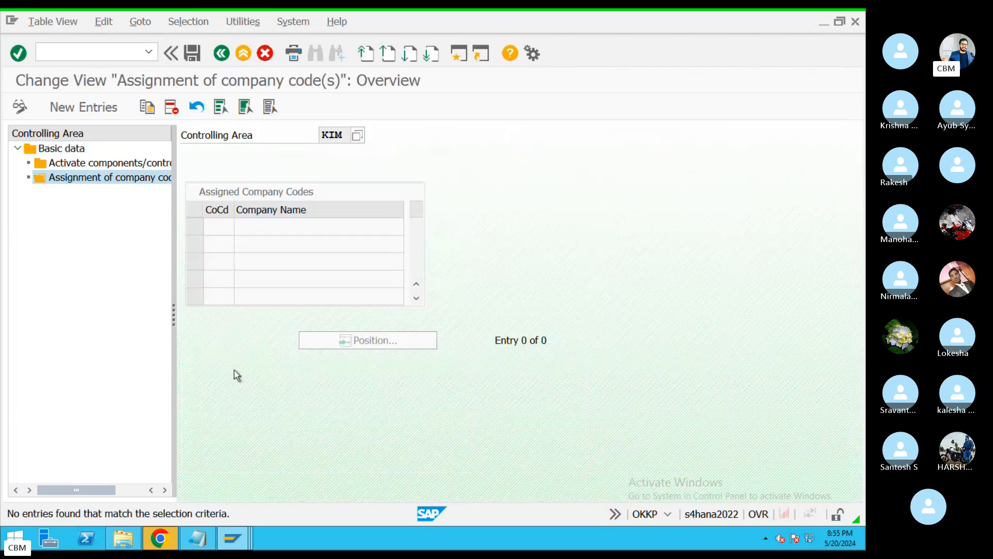
{"action": "left_click", "coordinate": [94, 111]}
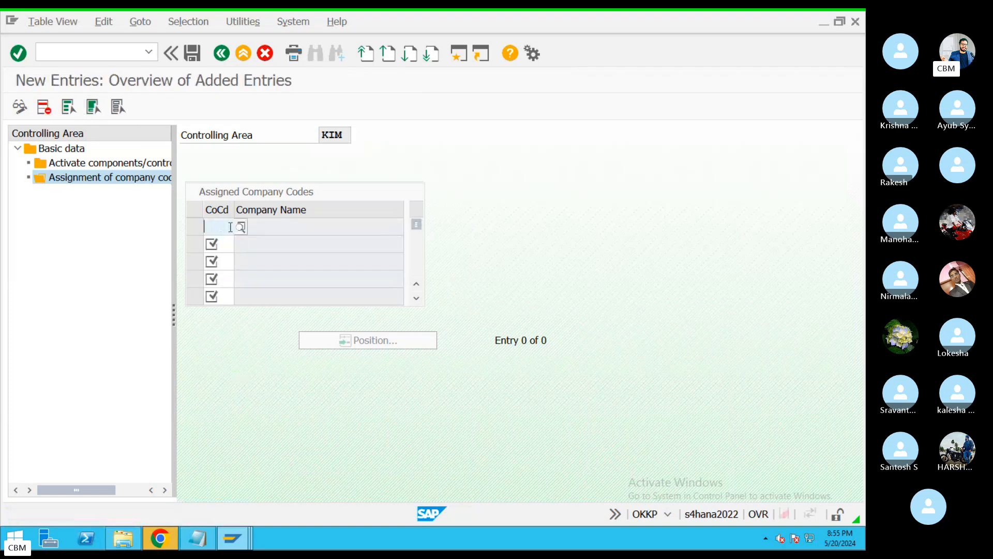
{"action": "type", "text": "KIM"}
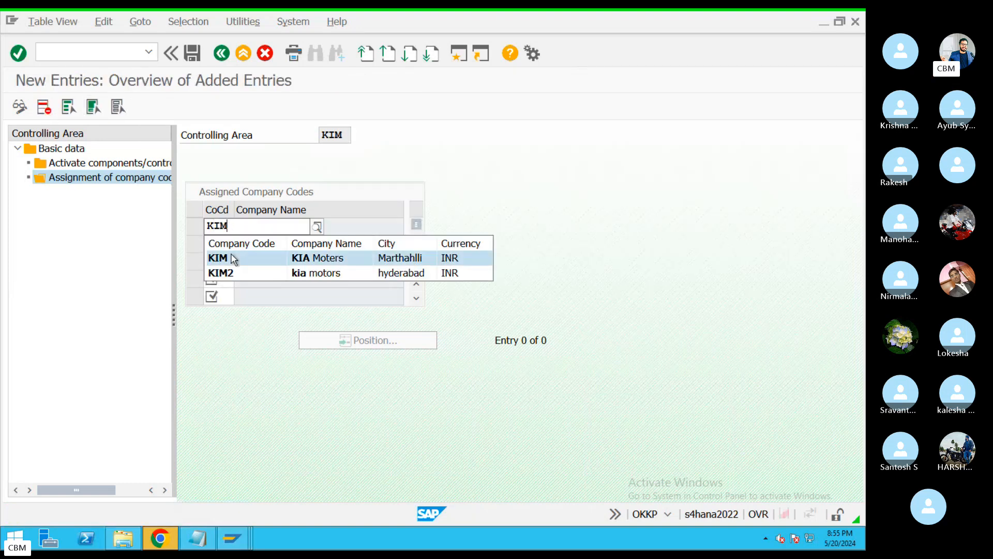
{"action": "left_click", "coordinate": [234, 257]}
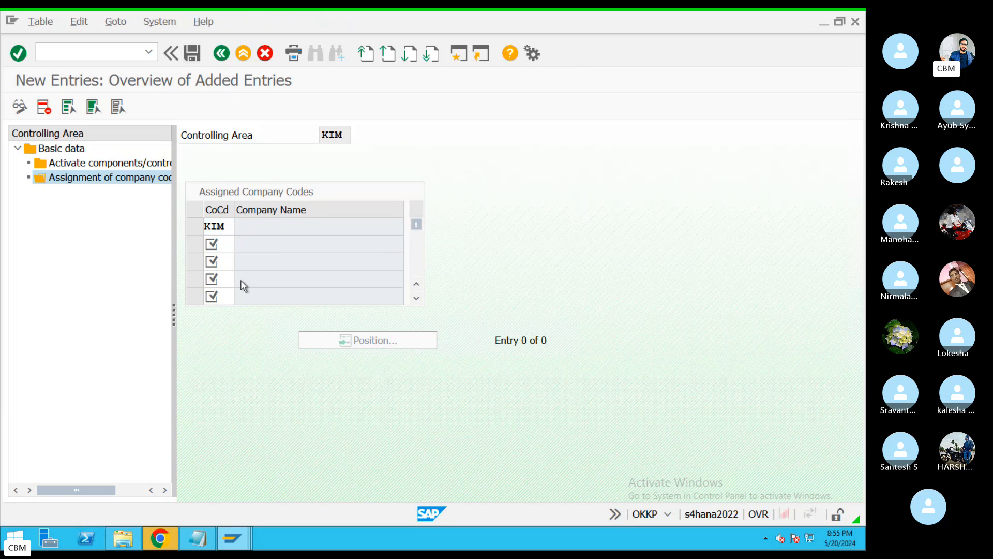
Save the company code assignment and create the mass data project for updating existing journal entries with project ID TEST123.
{"action": "left_click", "coordinate": [38, 329]}
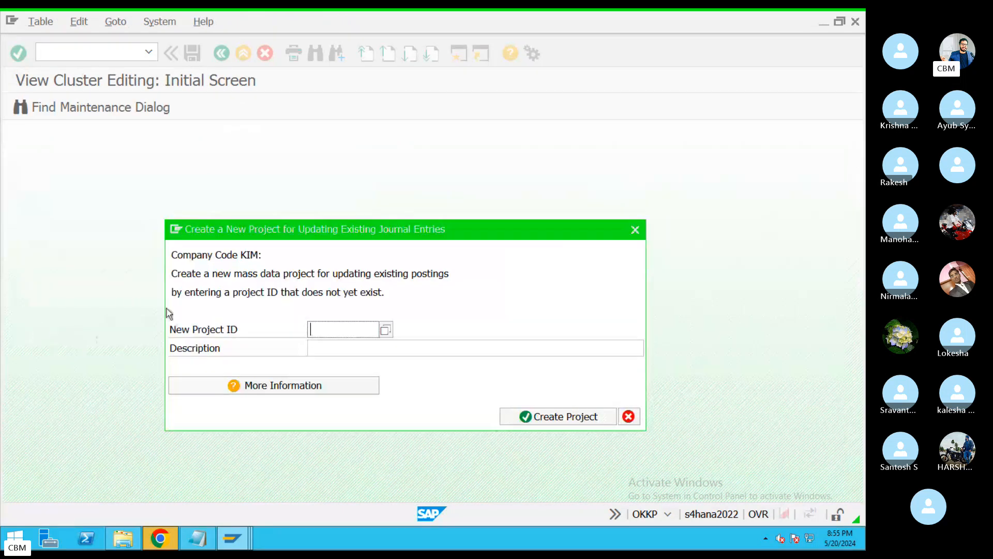
{"action": "left_click", "coordinate": [385, 331]}
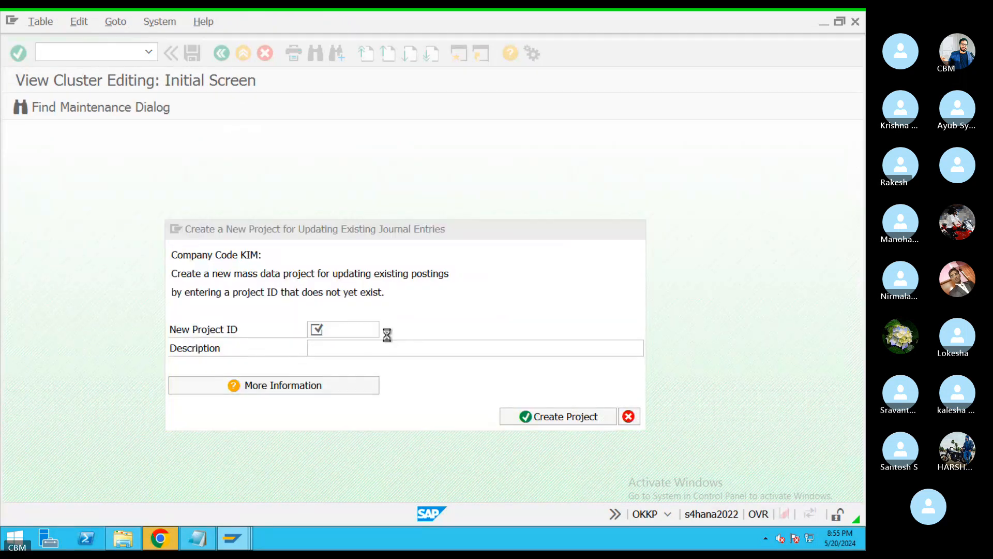
{"action": "left_click", "coordinate": [854, 19]}
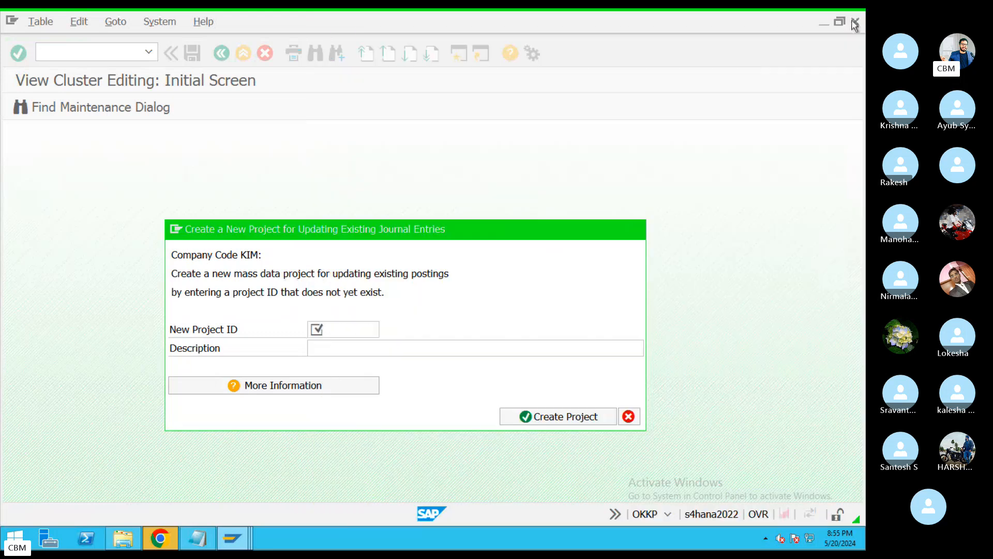
{"action": "left_click", "coordinate": [555, 417]}
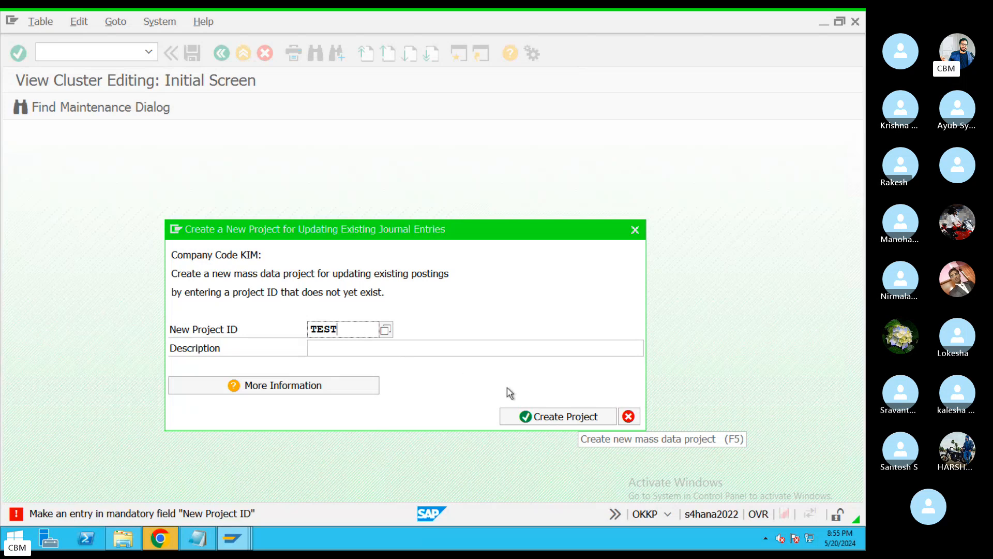
{"action": "left_click", "coordinate": [510, 413]}
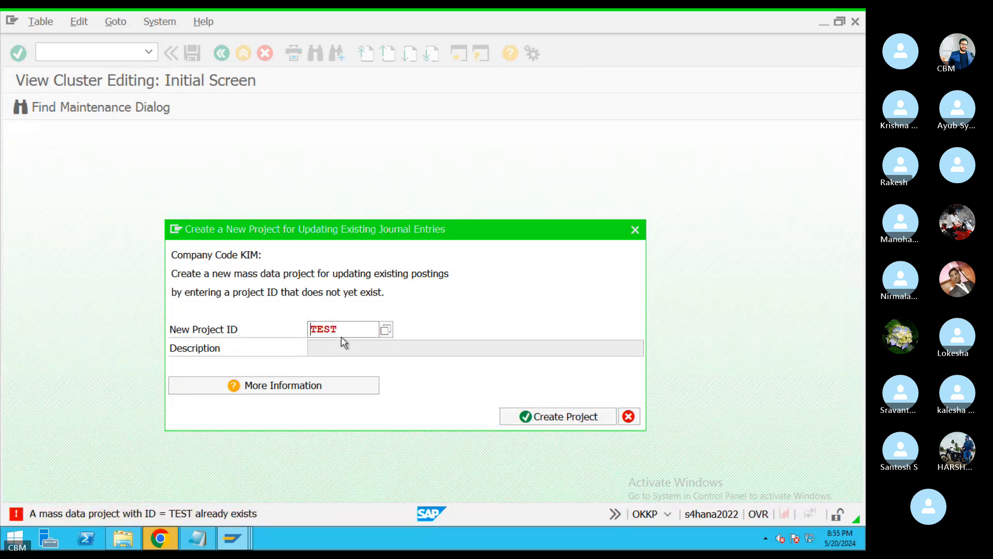
{"action": "type", "text": "123"}
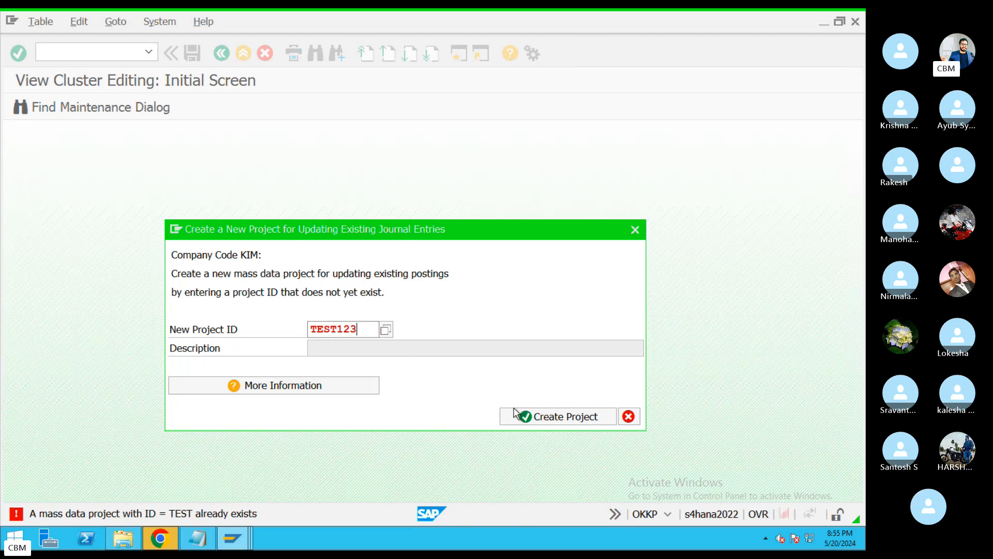
{"action": "left_click", "coordinate": [517, 414]}
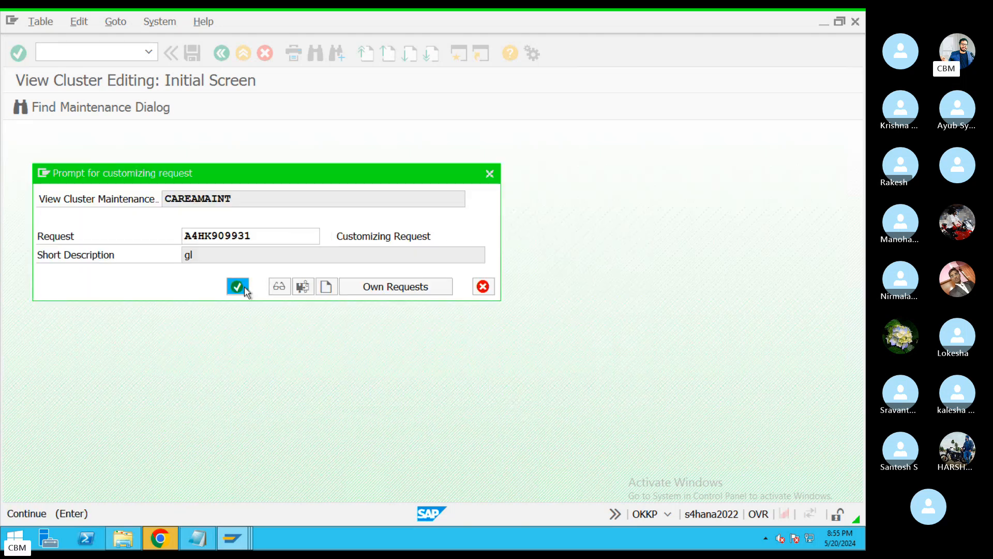
Accept the customizing request for the controlling area and close the message log.
{"action": "left_click", "coordinate": [244, 288]}
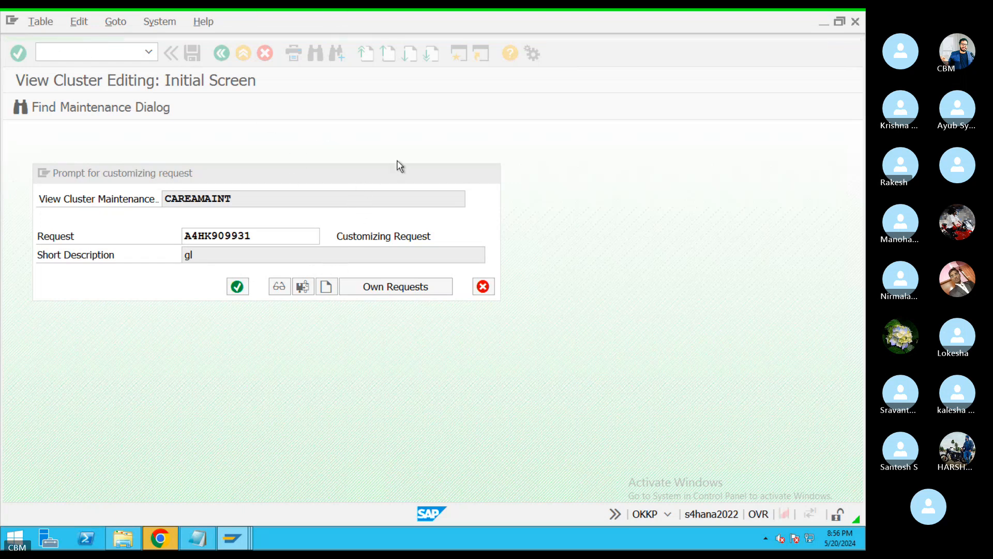
{"action": "key", "text": "ctrl+Left"}
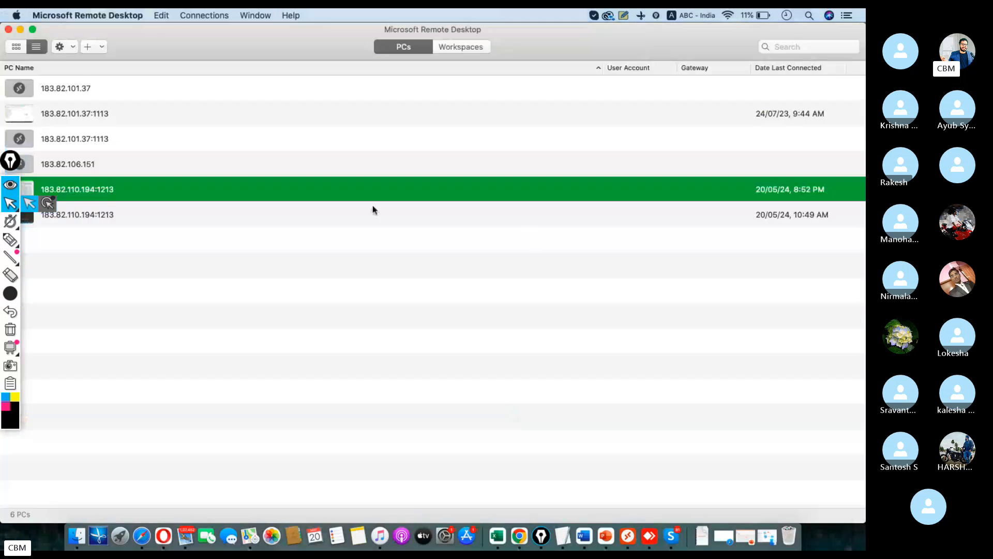
{"action": "double_click", "coordinate": [246, 201]}
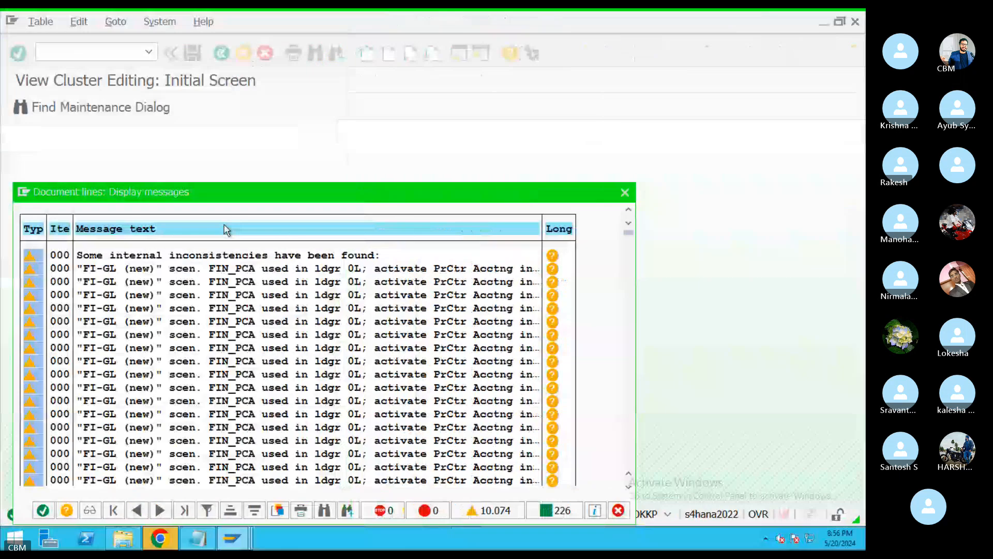
{"action": "left_click", "coordinate": [46, 508]}
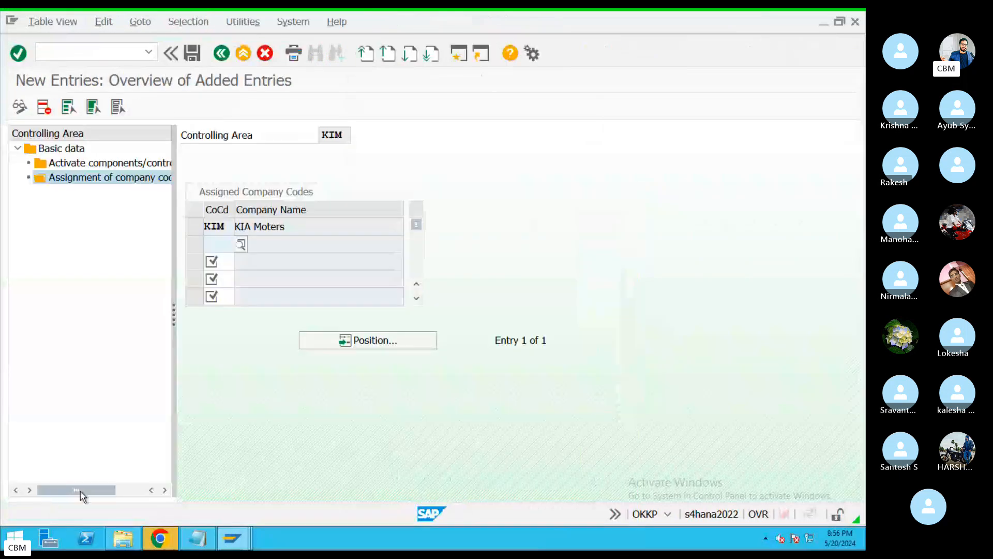
Add a component activation entry for fiscal year 2024 with Cost Centers and Order Management set to Component active.
{"action": "left_click", "coordinate": [104, 167]}
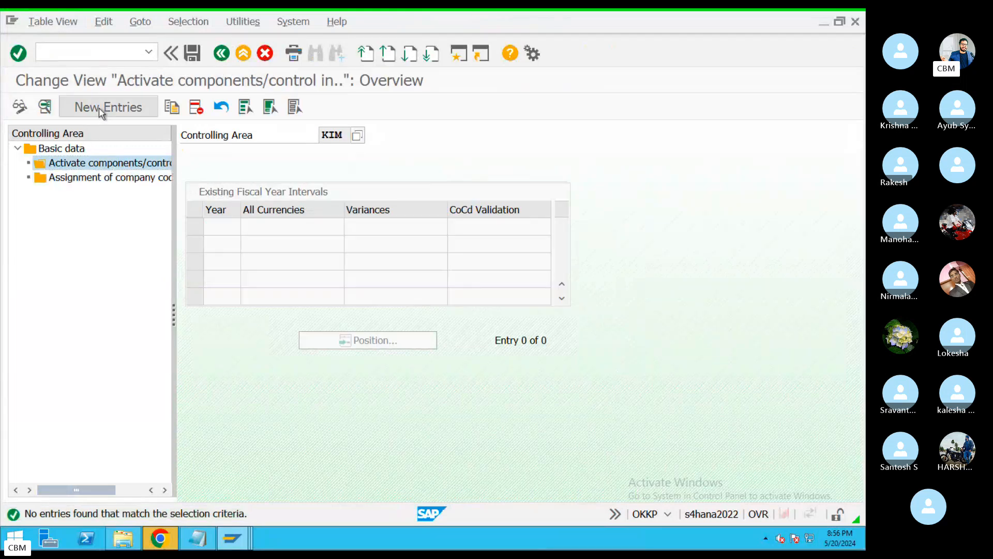
{"action": "left_click", "coordinate": [101, 108]}
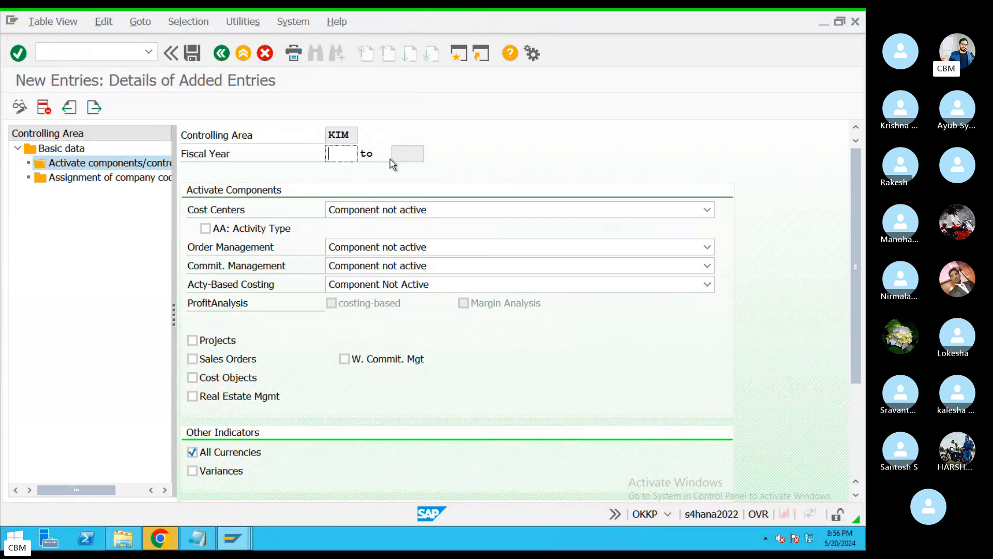
{"action": "type", "text": "2024"}
{"action": "left_click", "coordinate": [378, 211]}
{"action": "left_click", "coordinate": [394, 239]}
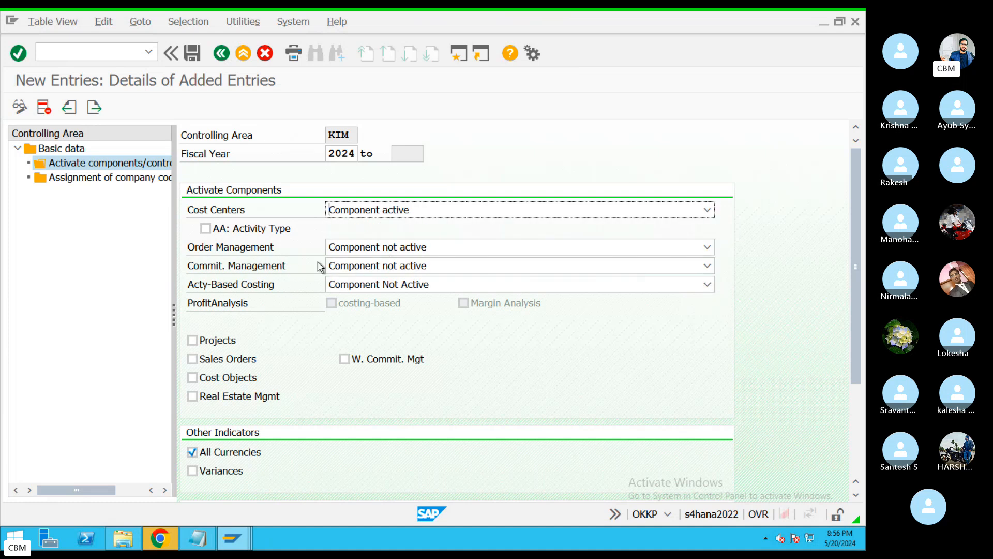
{"action": "left_click", "coordinate": [357, 247]}
{"action": "left_click", "coordinate": [381, 277]}
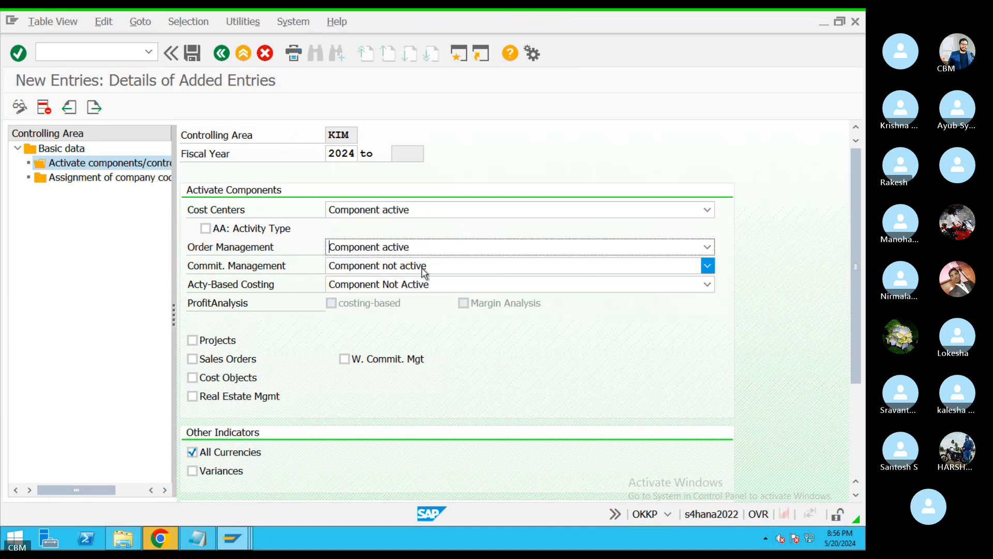
{"action": "left_click", "coordinate": [194, 358]}
{"action": "left_click", "coordinate": [192, 341]}
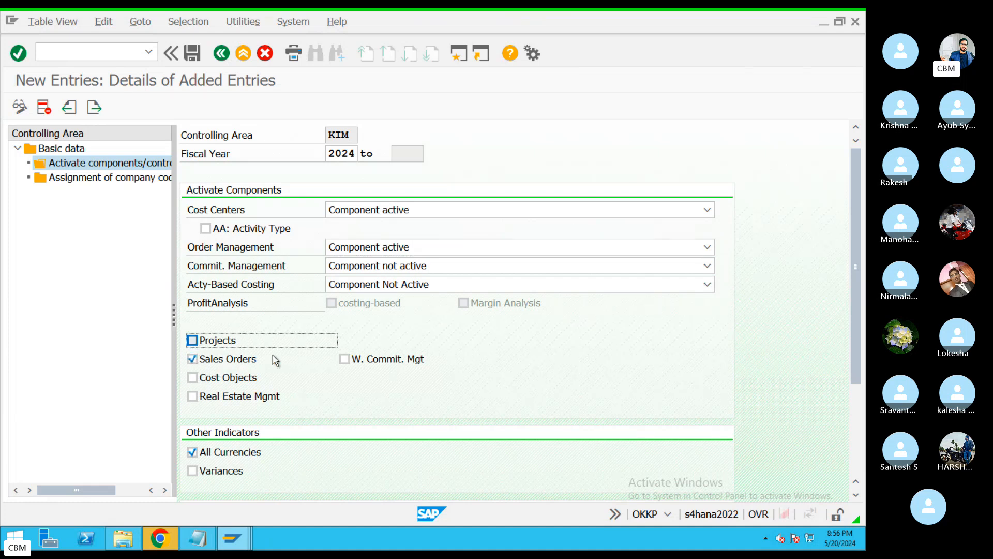
{"action": "left_click", "coordinate": [194, 356]}
{"action": "left_click", "coordinate": [192, 340]}
Save the component activation for controlling area KIM and close the message log.
{"action": "left_click", "coordinate": [193, 54]}
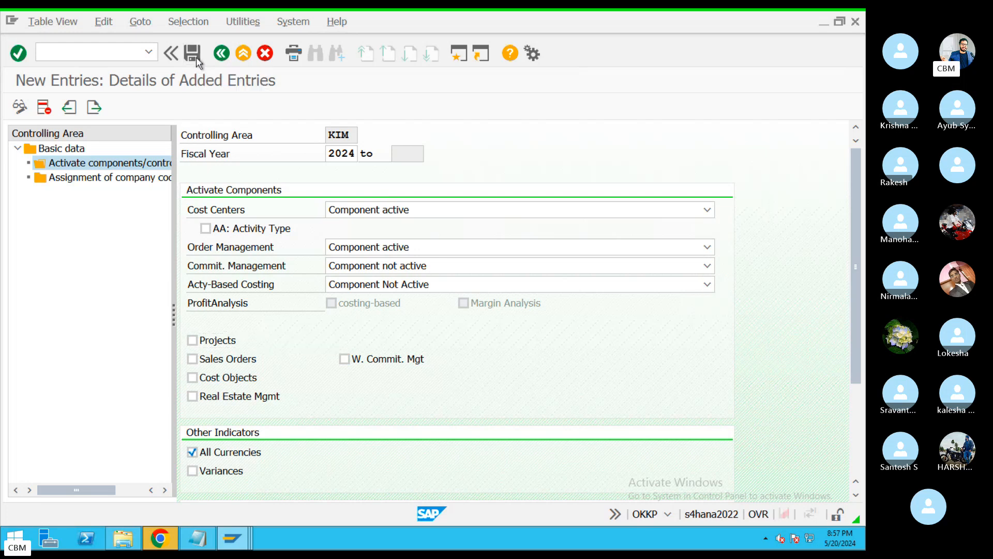
{"action": "left_click", "coordinate": [439, 493]}
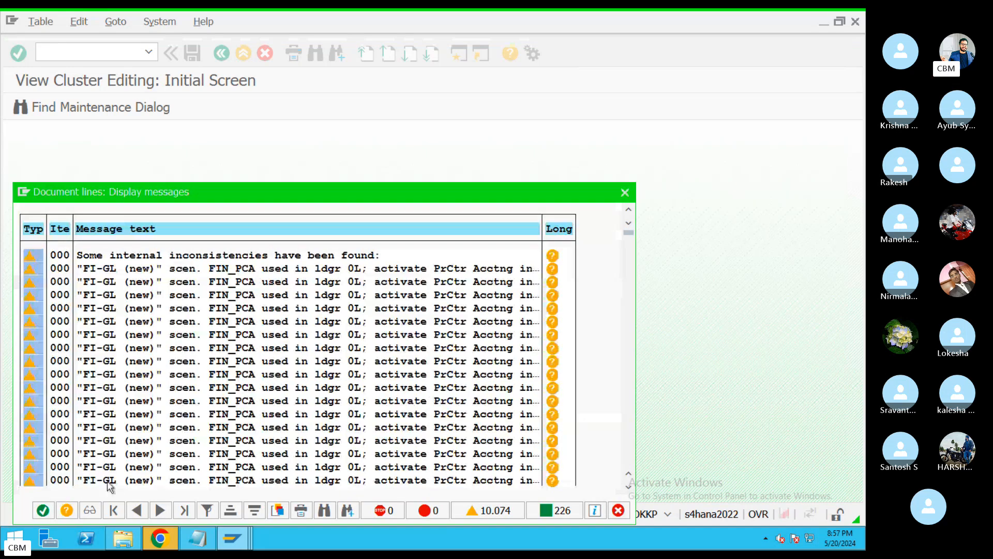
{"action": "left_click", "coordinate": [43, 510]}
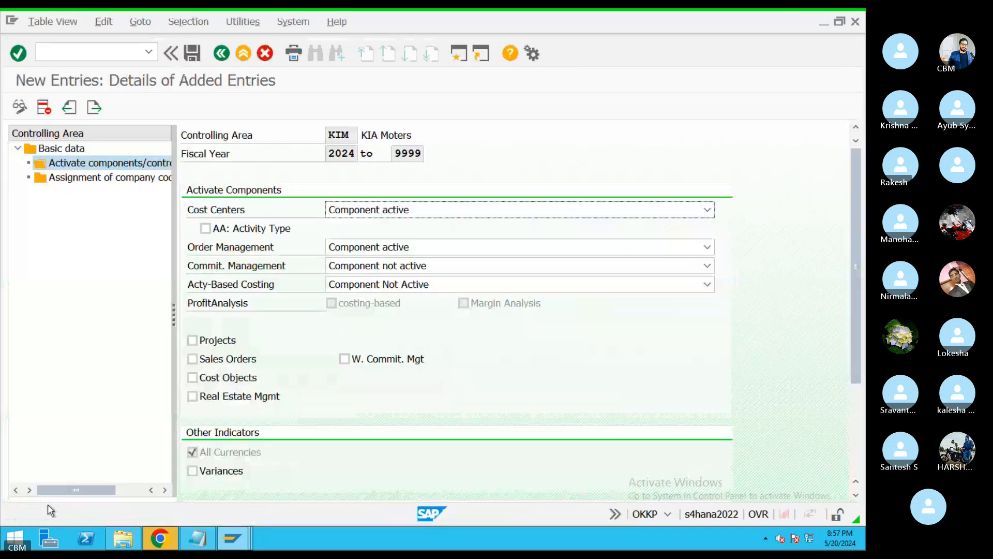
Leave the controlling area maintenance and go to the AS01 initial screen with asset class KIM6 and company code KIM.
{"action": "left_click", "coordinate": [246, 53]}
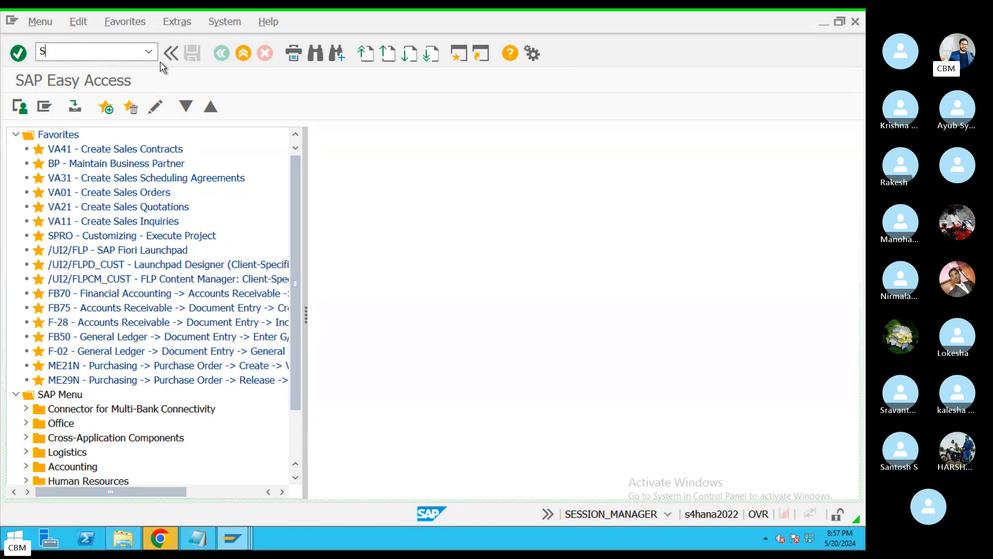
{"action": "key", "text": "Return"}
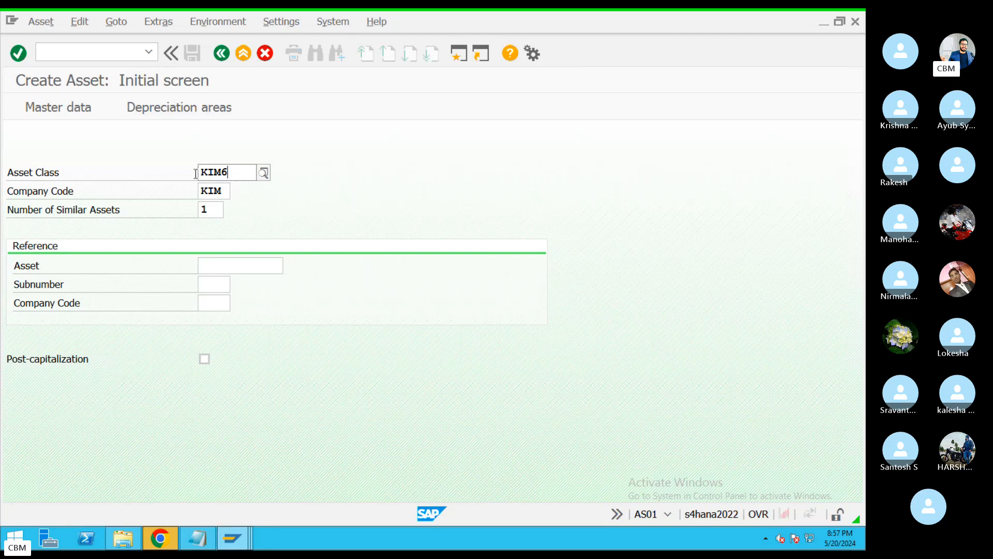
{"action": "left_click_drag", "start_coordinate": [230, 173], "coordinate": [196, 174]}
Start transaction OAOA in a new session and open the details of asset class KIM6.
{"action": "left_click", "coordinate": [459, 53]}
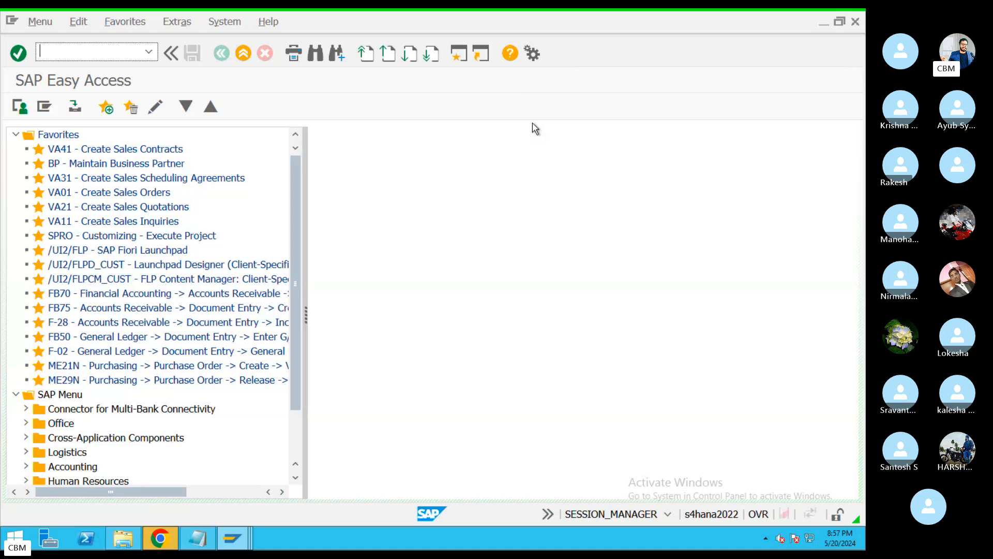
{"action": "type", "text": "OAOA"}
{"action": "key", "text": "Return"}
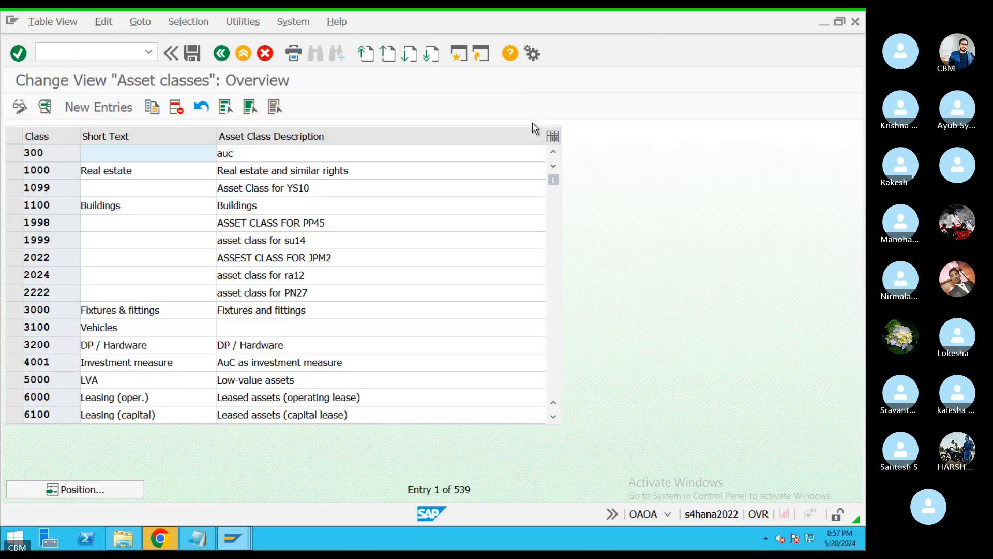
{"action": "left_click", "coordinate": [115, 492]}
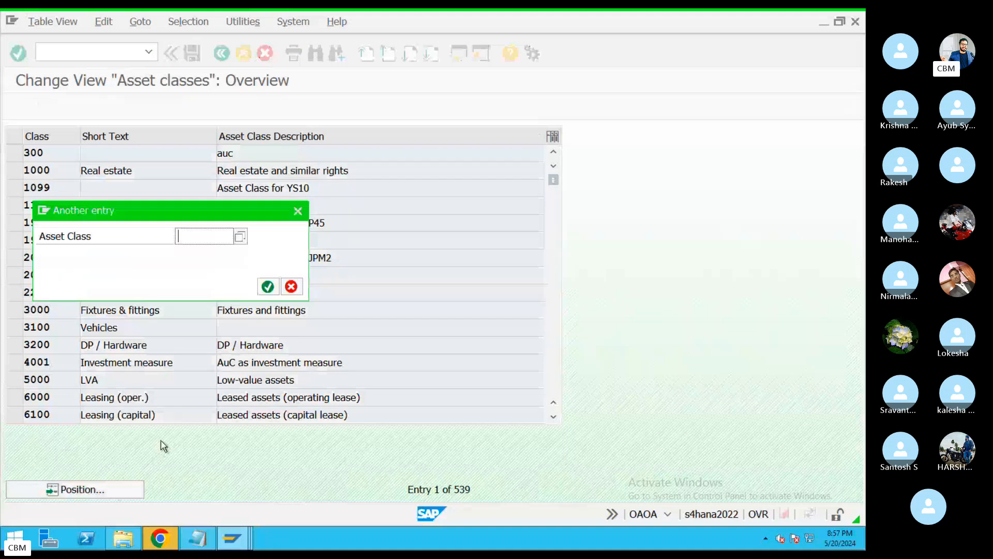
{"action": "type", "text": "KIM"}
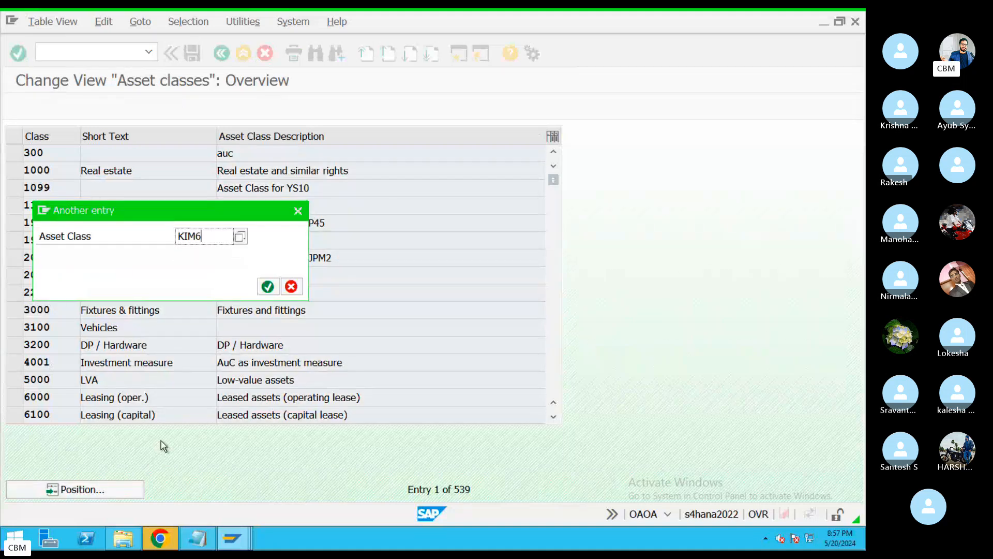
{"action": "type", "text": "6"}
{"action": "key", "text": "Return"}
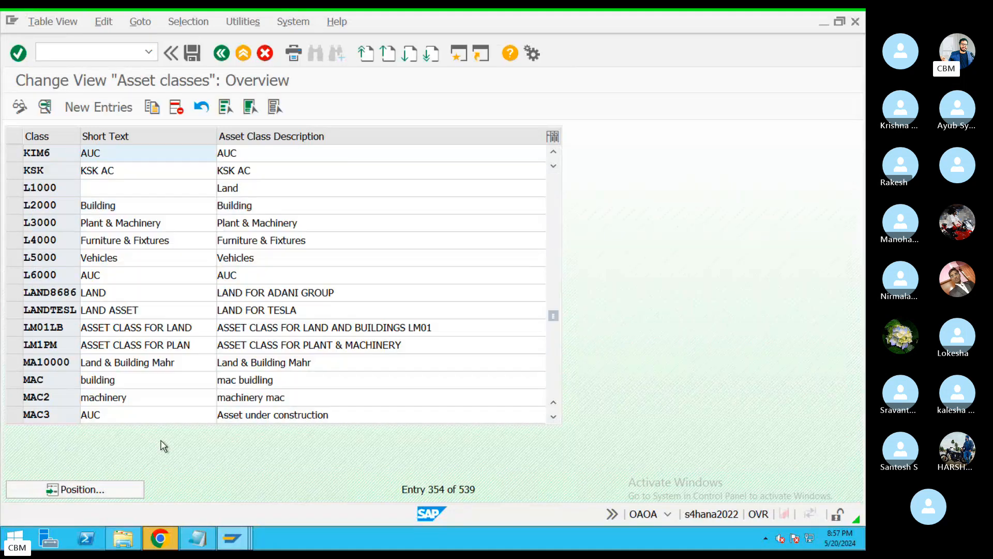
{"action": "double_click", "coordinate": [104, 154]}
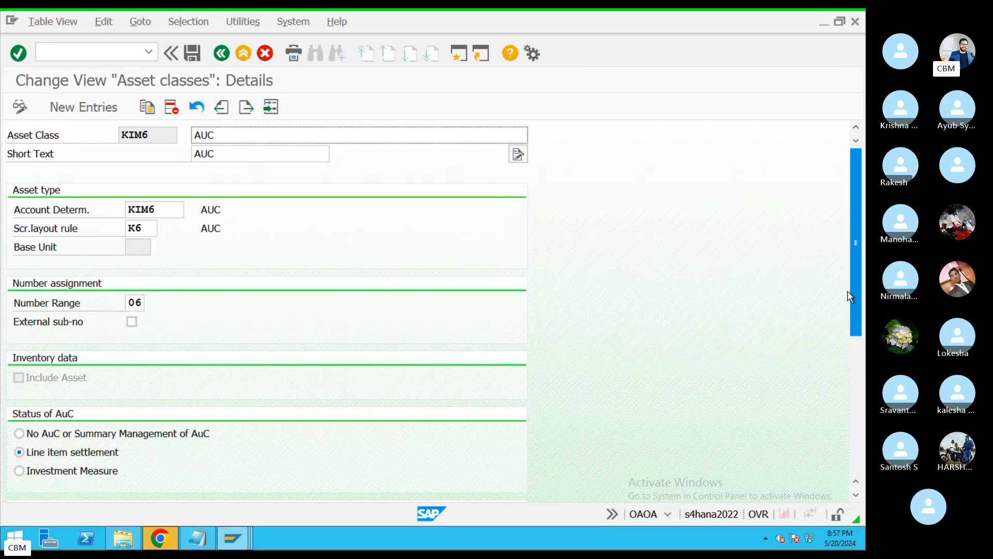
Review the AuC status and history status settings of asset class KIM6 and return to the asset class overview.
{"action": "left_click_drag", "start_coordinate": [853, 324], "coordinate": [852, 379]}
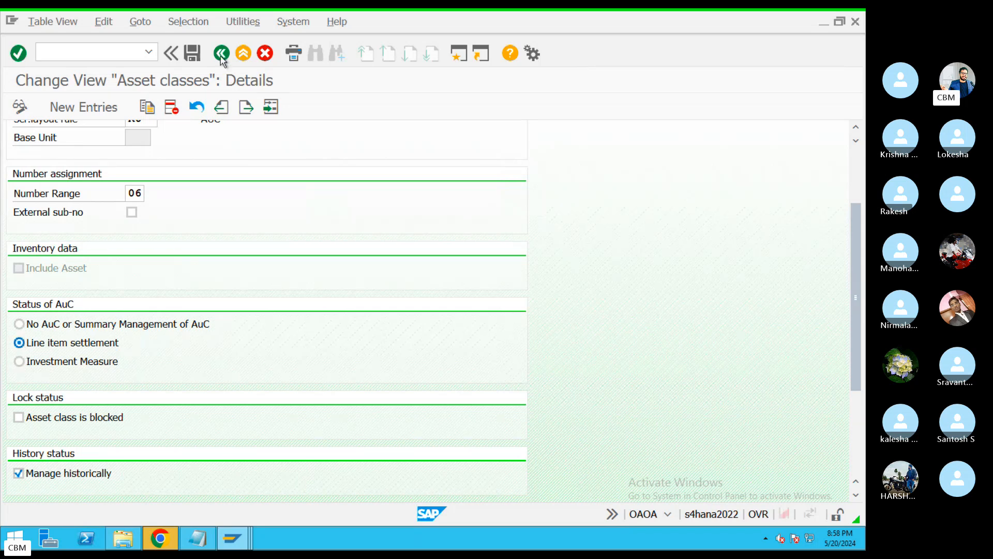
{"action": "left_click", "coordinate": [236, 547]}
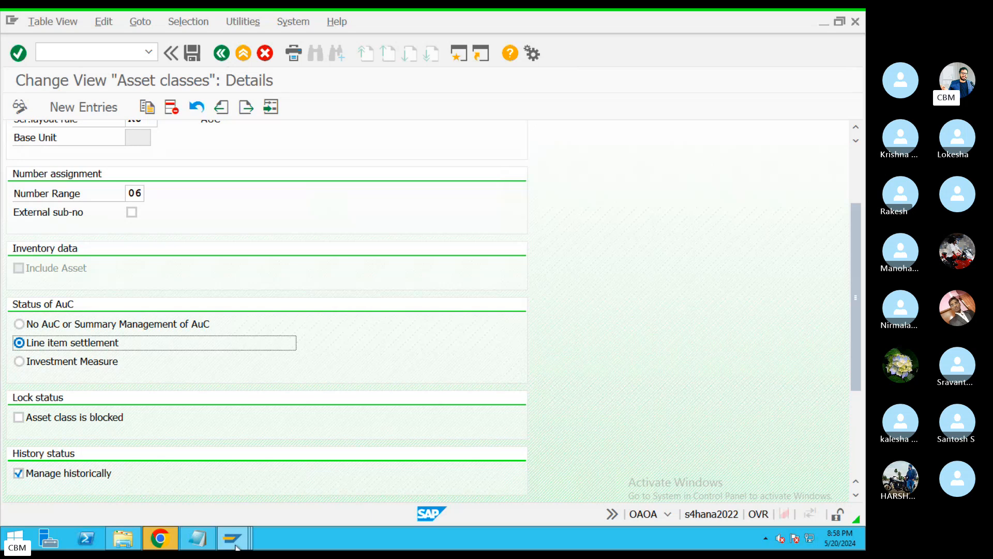
{"action": "key", "text": "F3"}
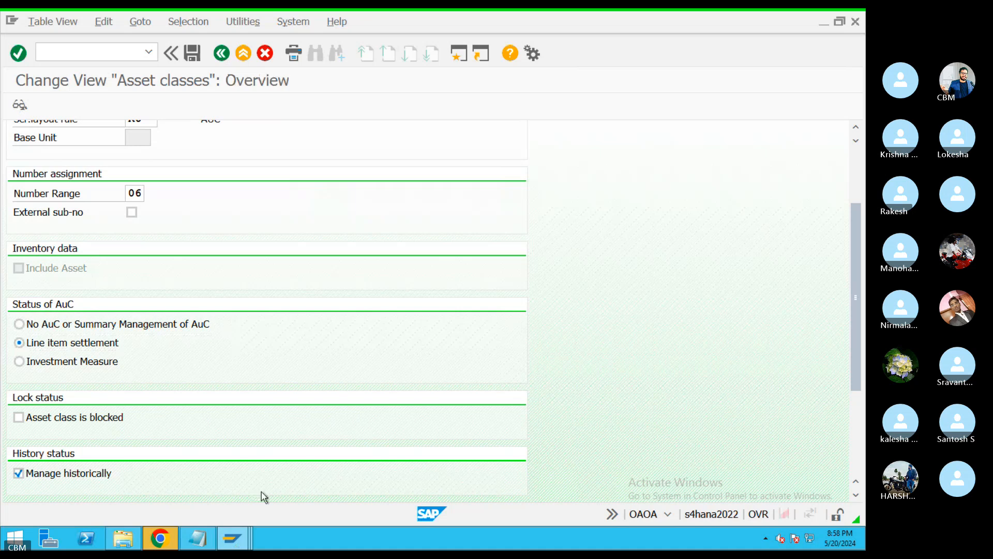
{"action": "key", "text": "ctrl+Left"}
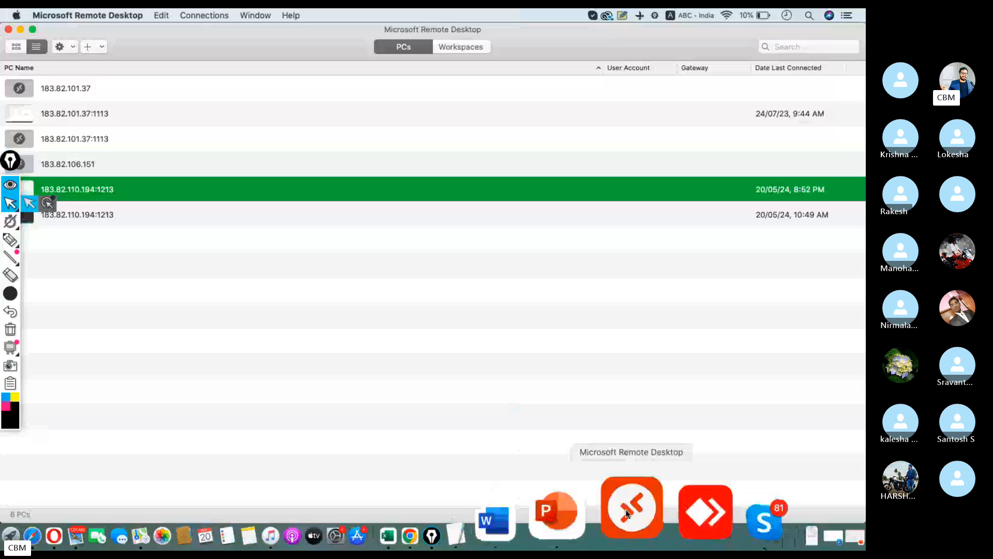
{"action": "left_click", "coordinate": [626, 509]}
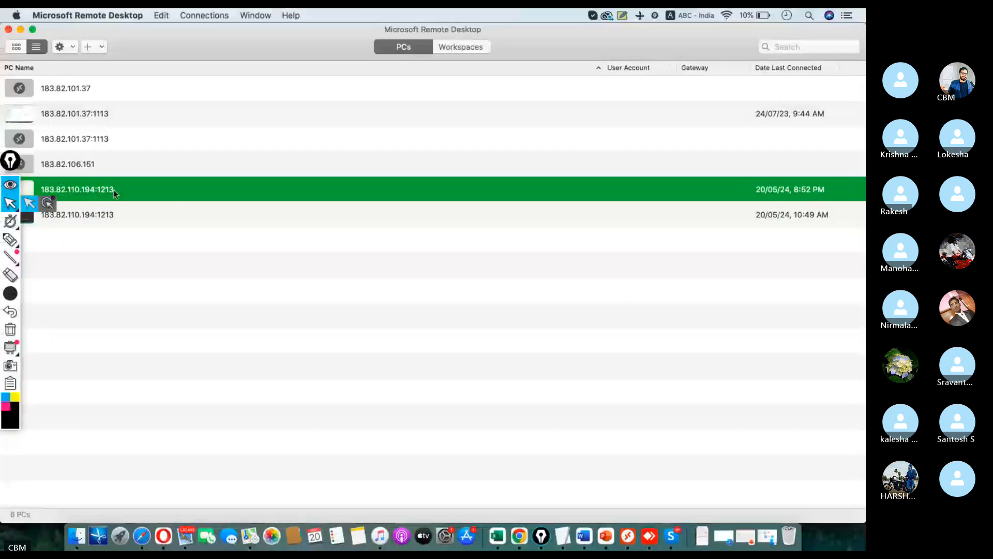
{"action": "double_click", "coordinate": [114, 189]}
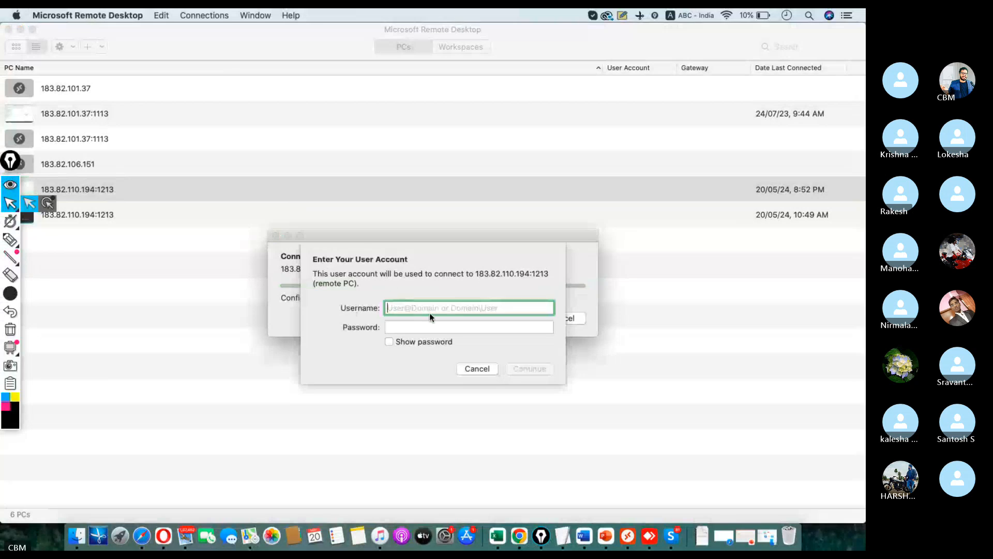
Sign in to the remote PC with the account username and password and accept the unverified certificate.
{"action": "type", "text": "s4user"}
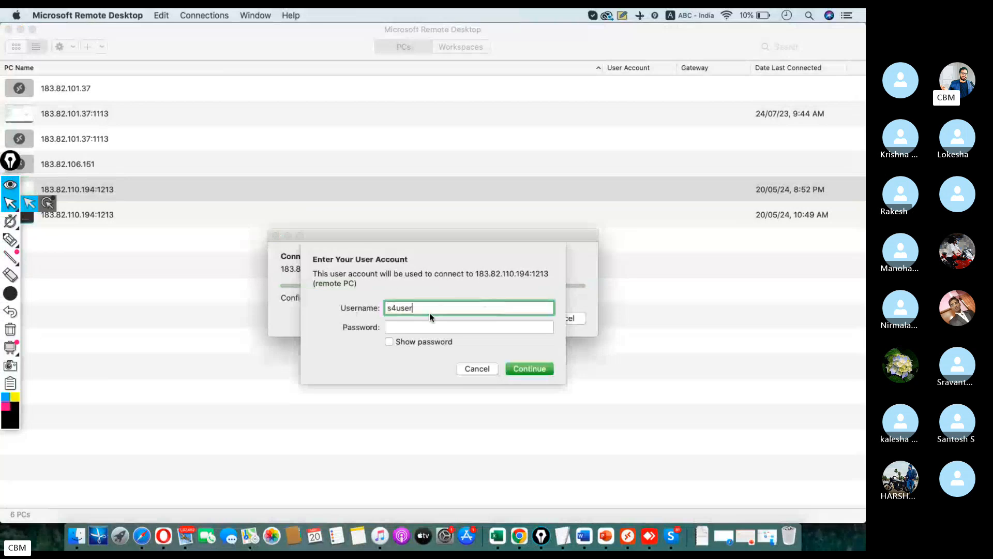
{"action": "type", "text": "87"}
{"action": "key", "text": "Tab"}
{"action": "type", "text": "••"}
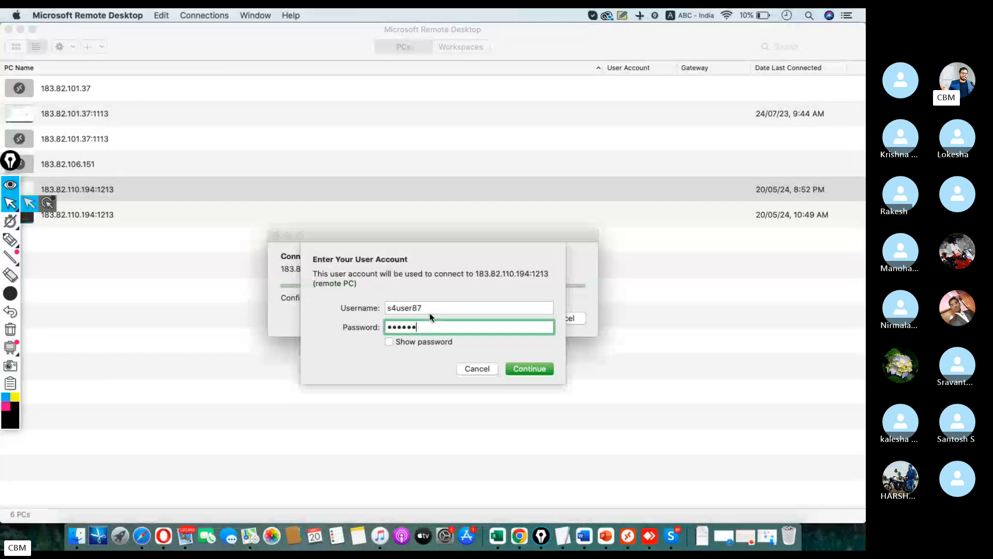
{"action": "key", "text": "Return"}
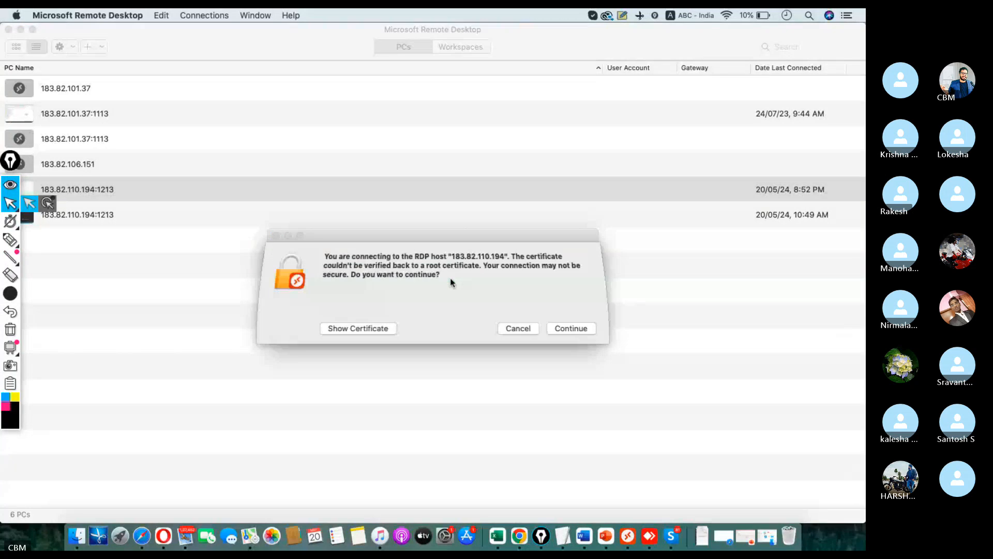
{"action": "key", "text": "Return"}
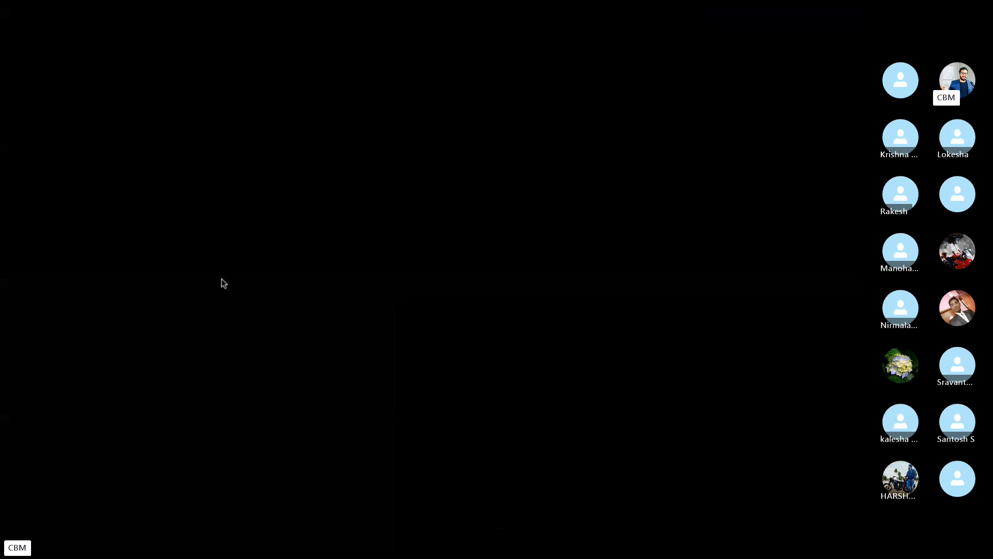
Go to the AS01 master data for class KIM6 in company code KIM and set the description to "AUC _Buidlling-WIP".
{"action": "key", "text": "Return"}
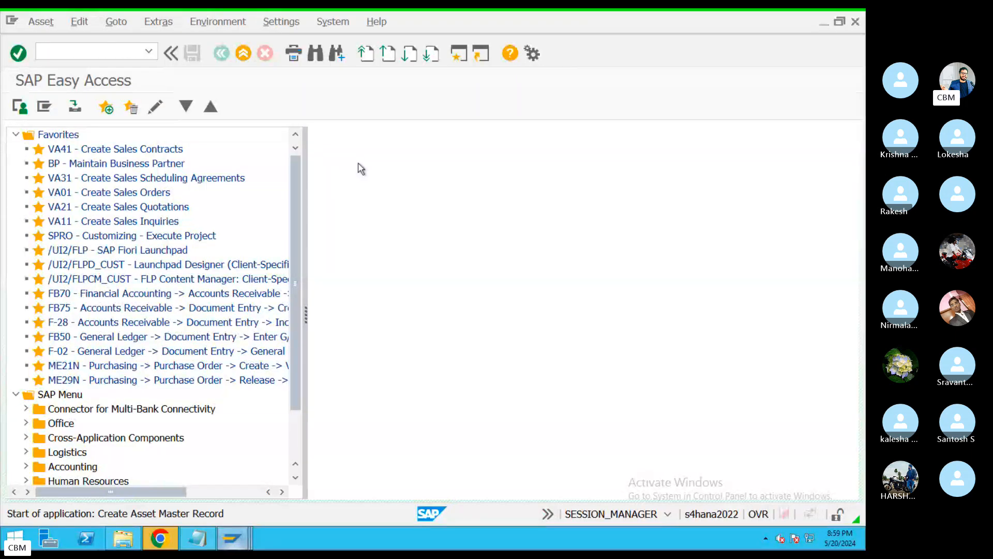
{"action": "key", "text": "Return"}
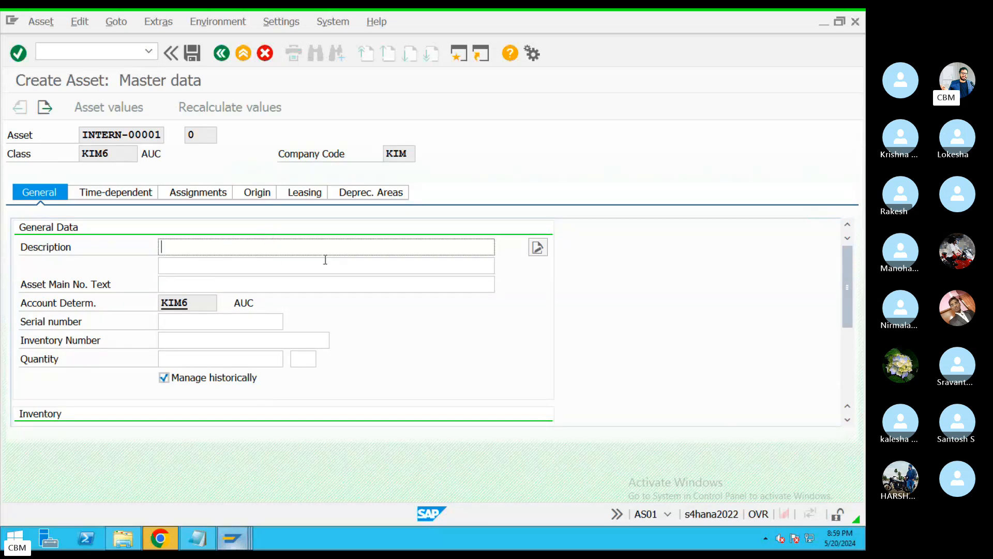
{"action": "type", "text": "AUC"}
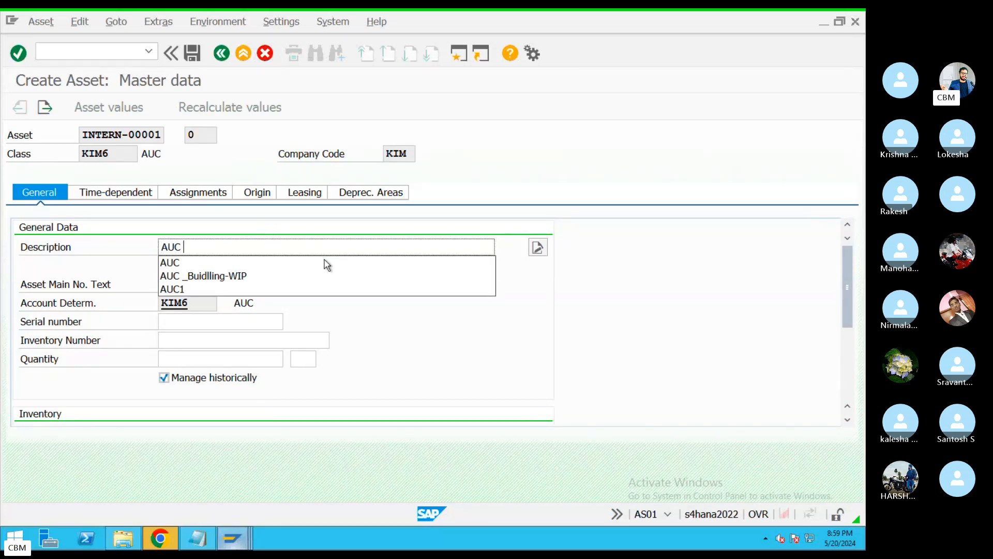
{"action": "left_click", "coordinate": [278, 276]}
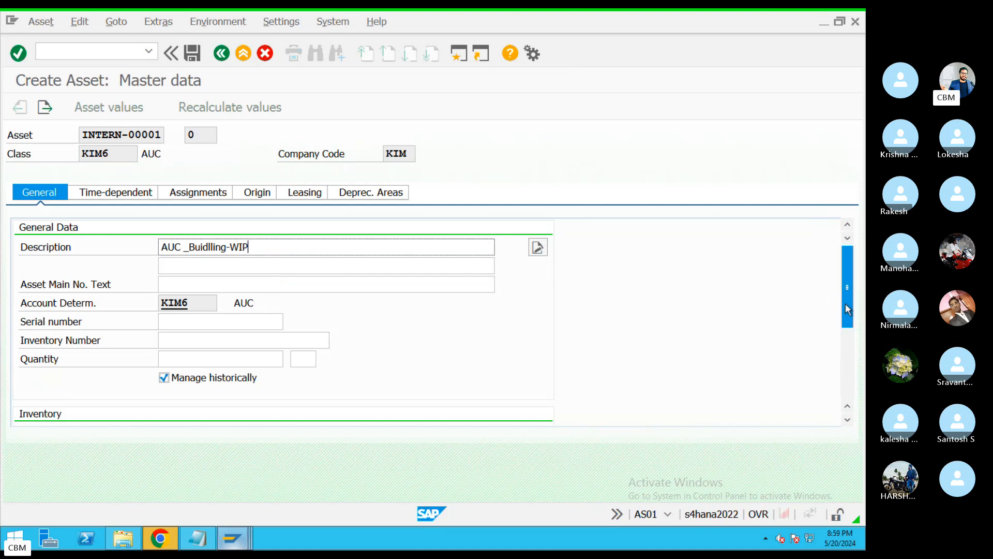
Pick the asset's capitalization date in its posting information.
{"action": "left_click_drag", "start_coordinate": [846, 306], "coordinate": [853, 392]}
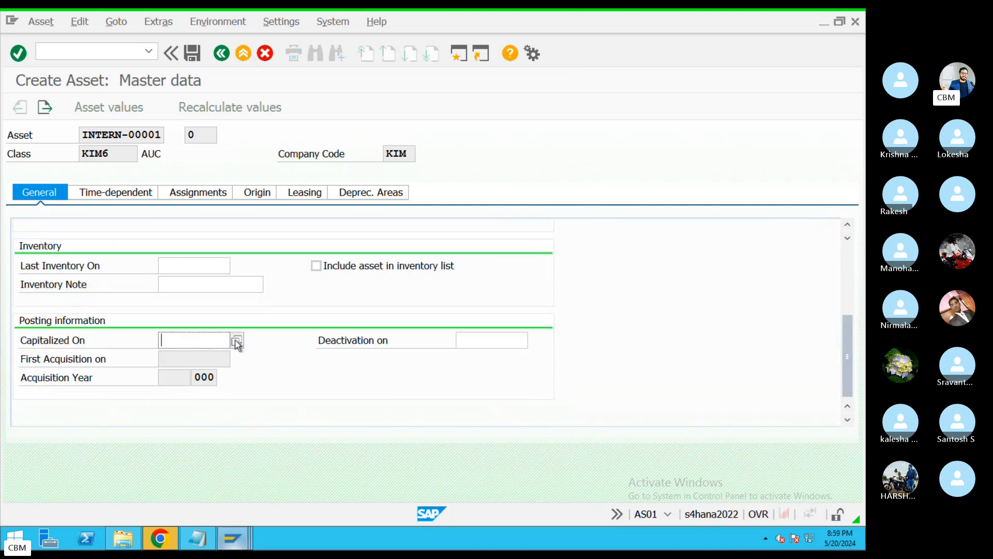
{"action": "left_click", "coordinate": [237, 339]}
{"action": "double_click", "coordinate": [205, 355]}
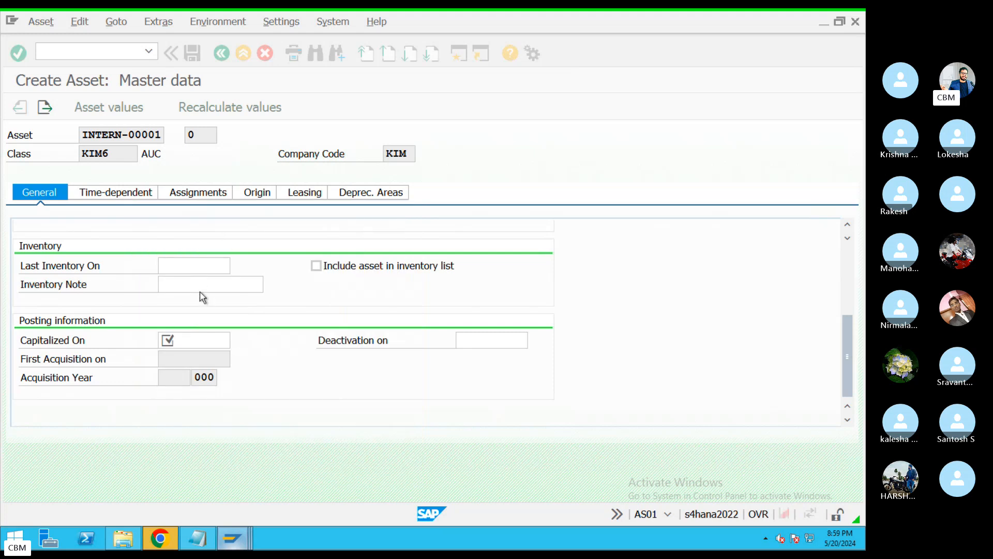
Set the asset's time-dependent business area to **29 and its segment to 1009 (manufacturing).
{"action": "left_click", "coordinate": [138, 193]}
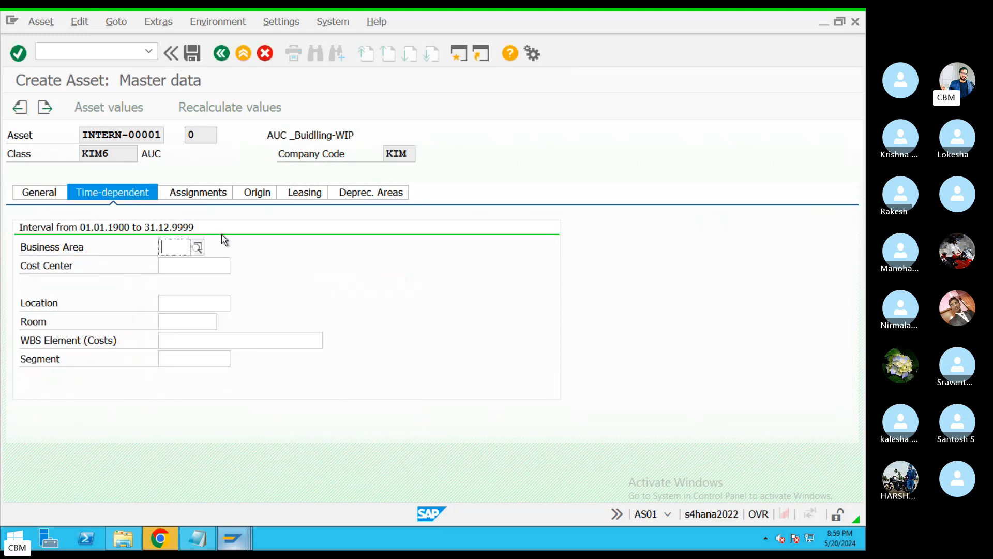
{"action": "left_click", "coordinate": [197, 247]}
{"action": "double_click", "coordinate": [201, 306]}
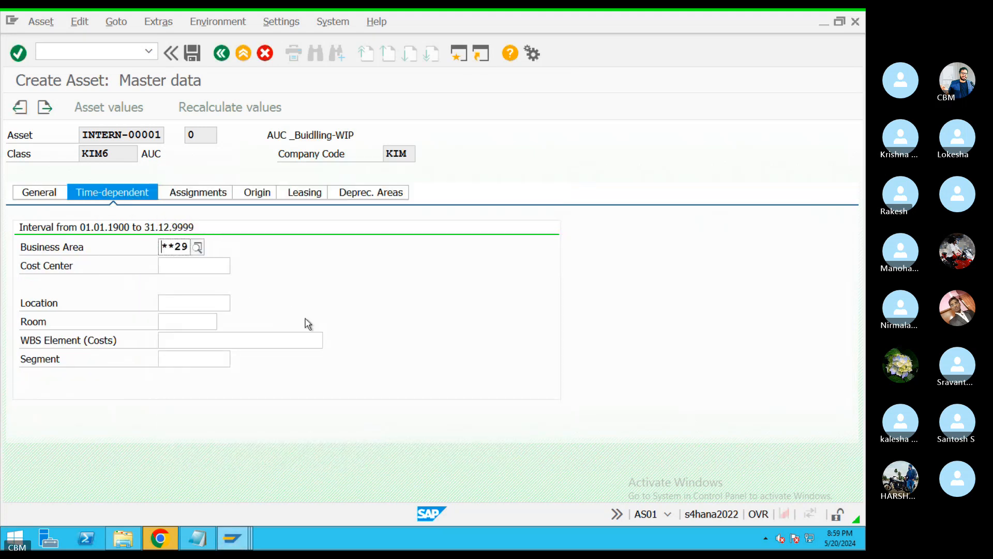
{"action": "left_click", "coordinate": [199, 270]}
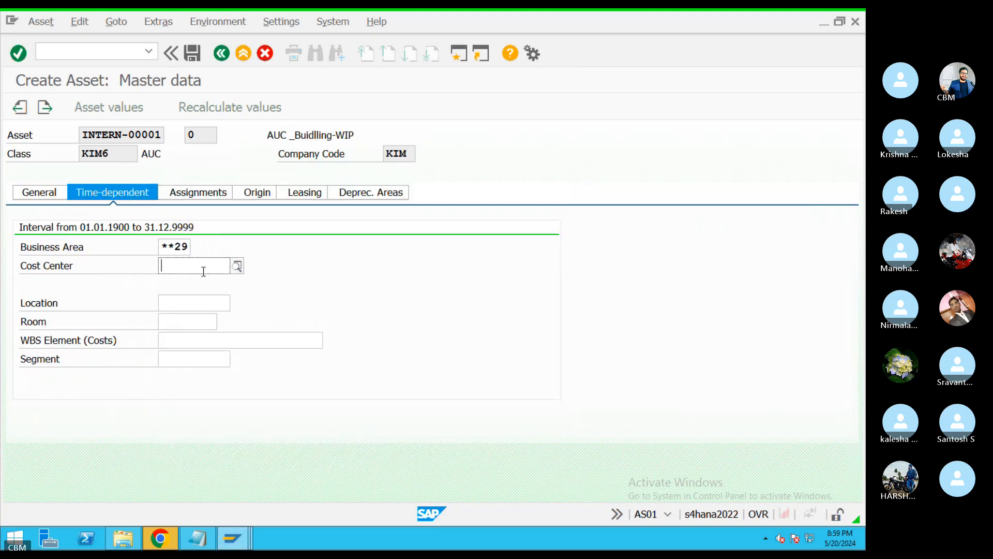
{"action": "left_click", "coordinate": [194, 325]}
{"action": "left_click", "coordinate": [193, 340]}
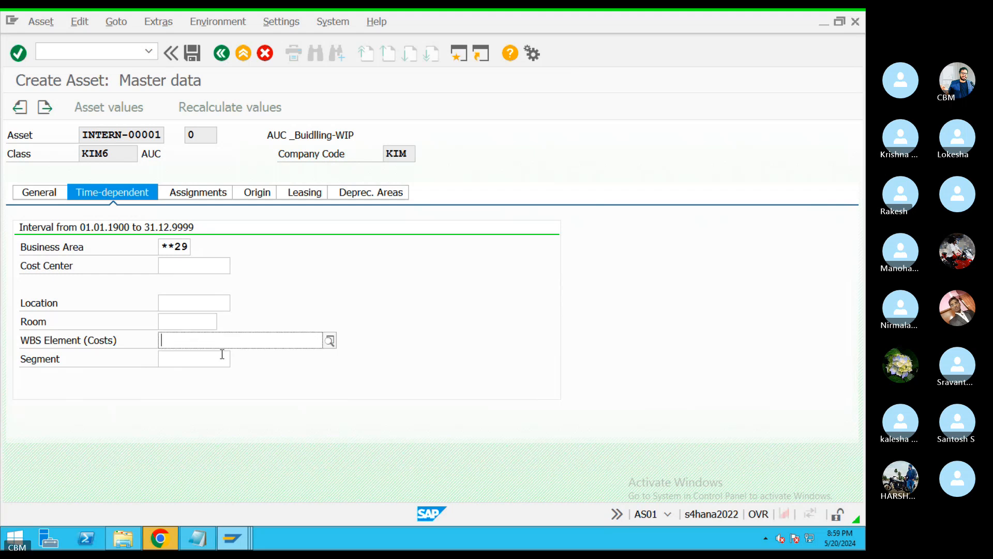
{"action": "left_click", "coordinate": [187, 363]}
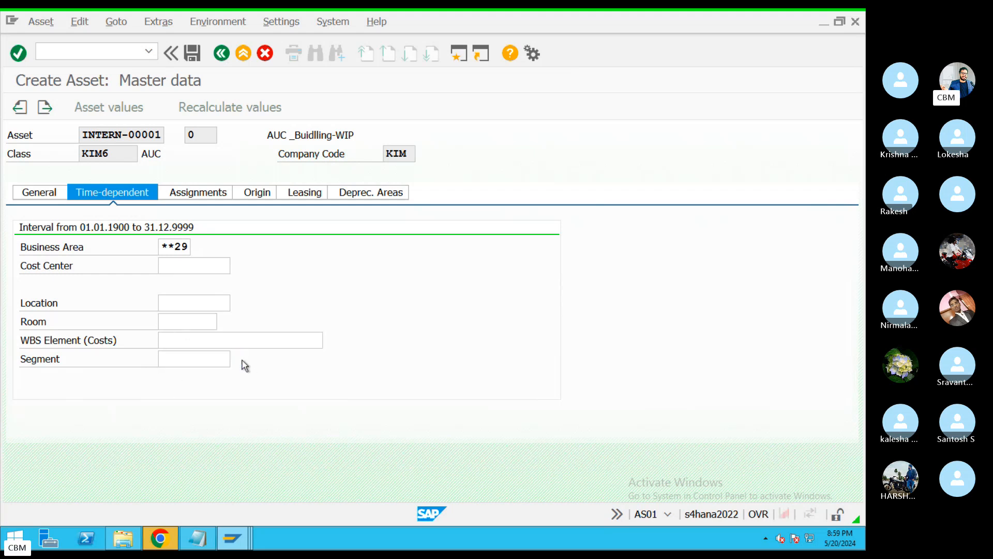
{"action": "key", "text": "F4"}
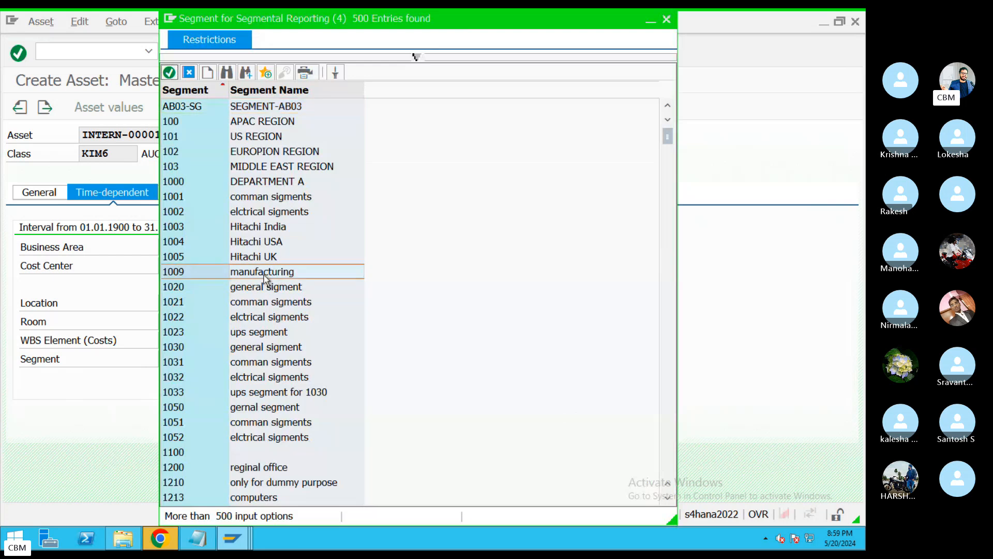
{"action": "double_click", "coordinate": [264, 273]}
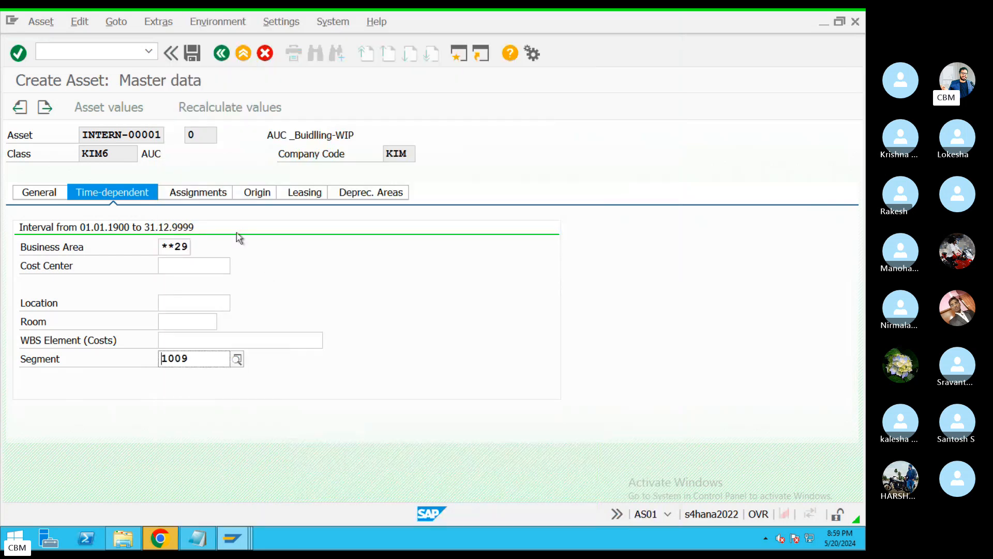
Review the asset's origin fields, including vendor, manufacturer, trading partner and original value.
{"action": "left_click", "coordinate": [254, 199]}
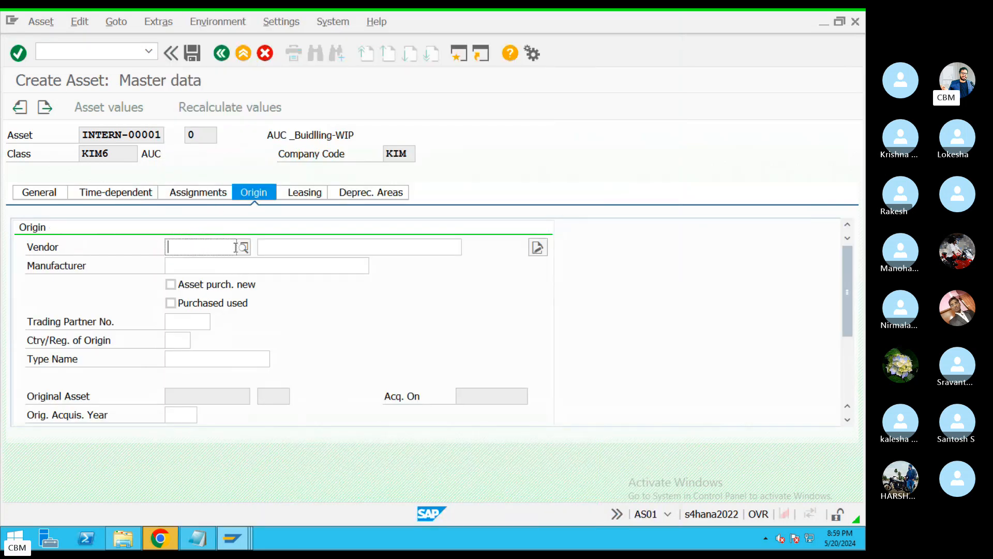
{"action": "left_click", "coordinate": [188, 268]}
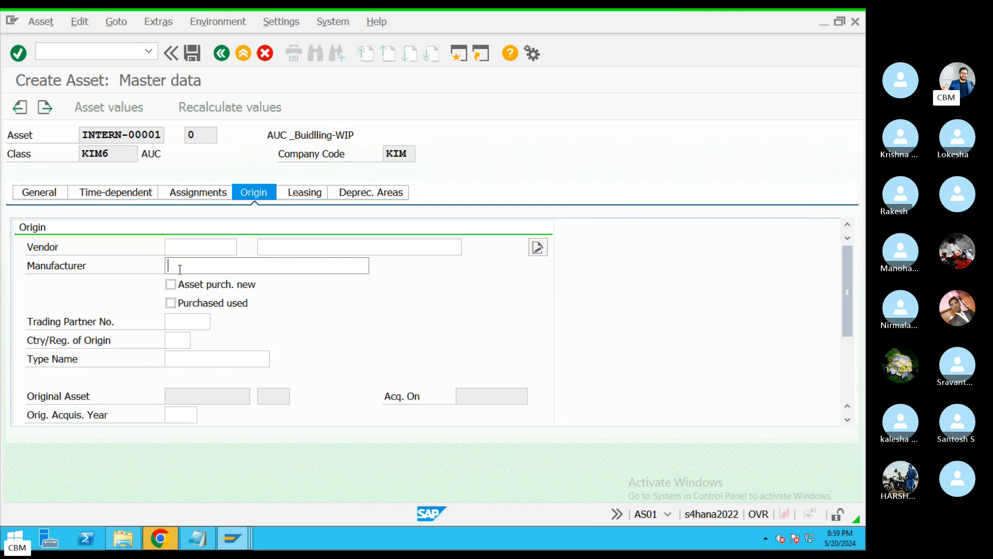
{"action": "left_click", "coordinate": [181, 323]}
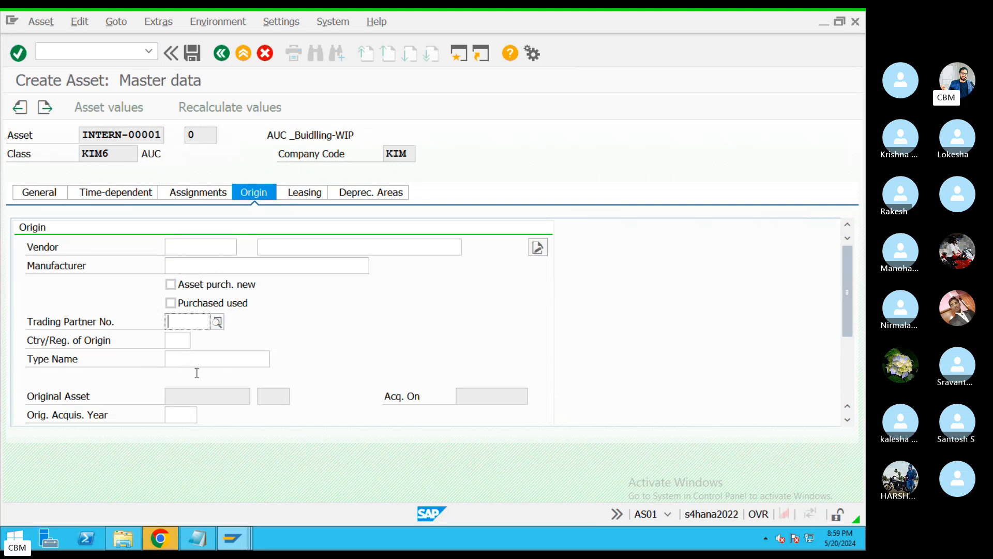
{"action": "left_click_drag", "start_coordinate": [847, 293], "coordinate": [848, 313]}
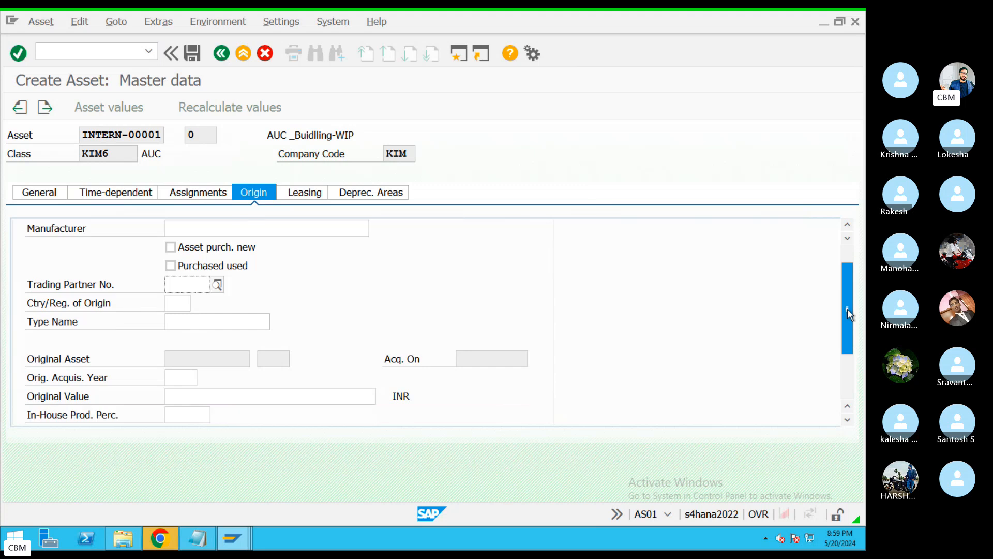
{"action": "left_click", "coordinate": [209, 394]}
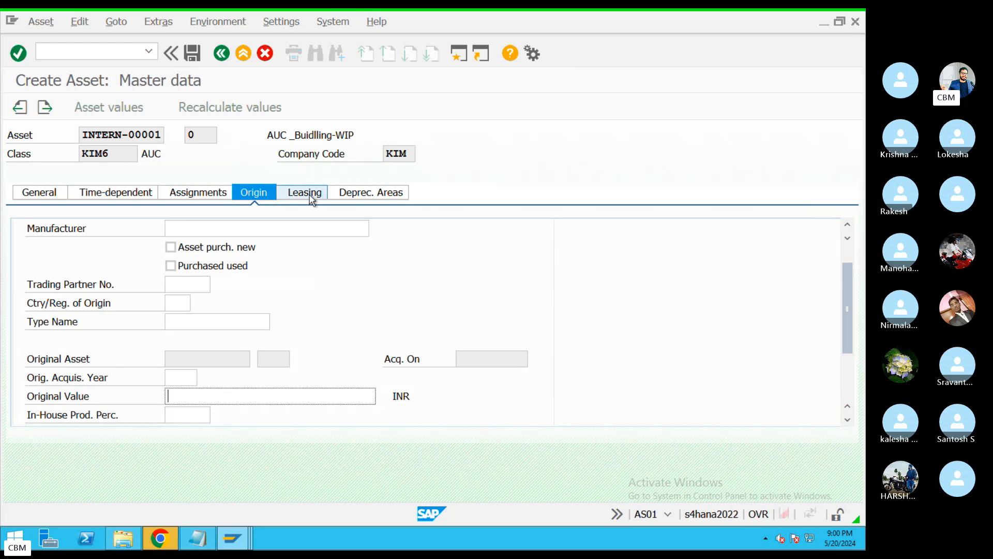
Check the depreciation key and useful life of area 01 Book deprec. and set its ordinary depreciation start to 20.05.2024.
{"action": "left_click", "coordinate": [362, 193]}
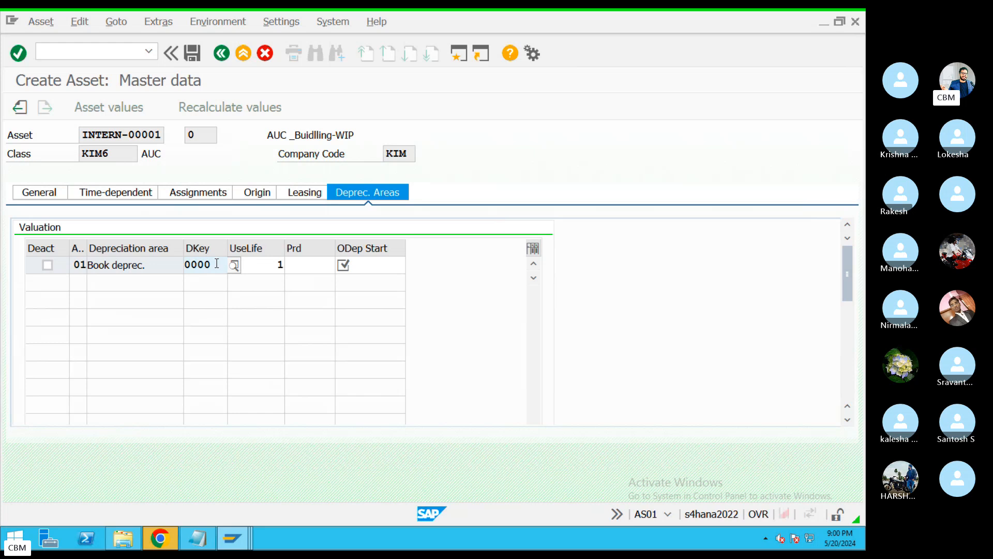
{"action": "double_click", "coordinate": [188, 264]}
{"action": "left_click", "coordinate": [280, 264]}
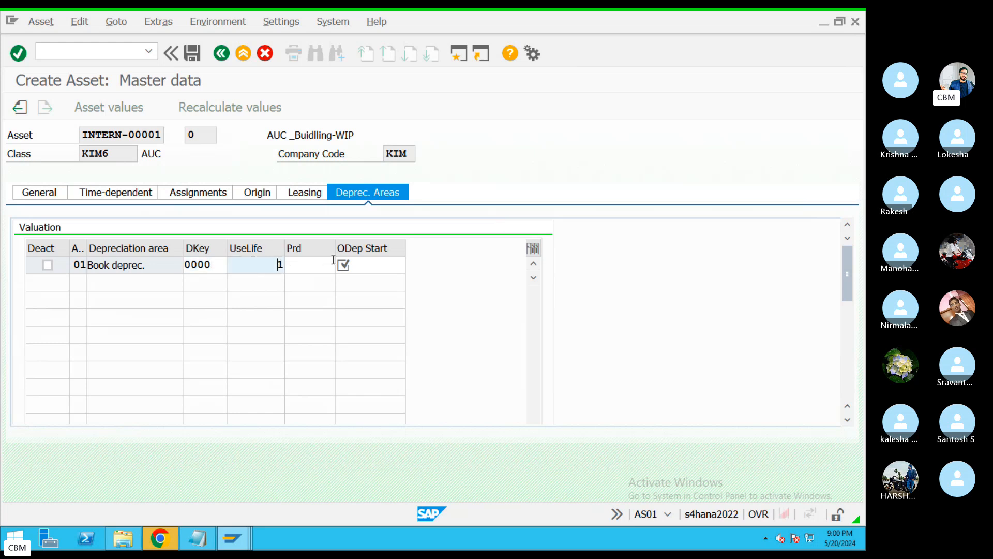
{"action": "left_click", "coordinate": [356, 264]}
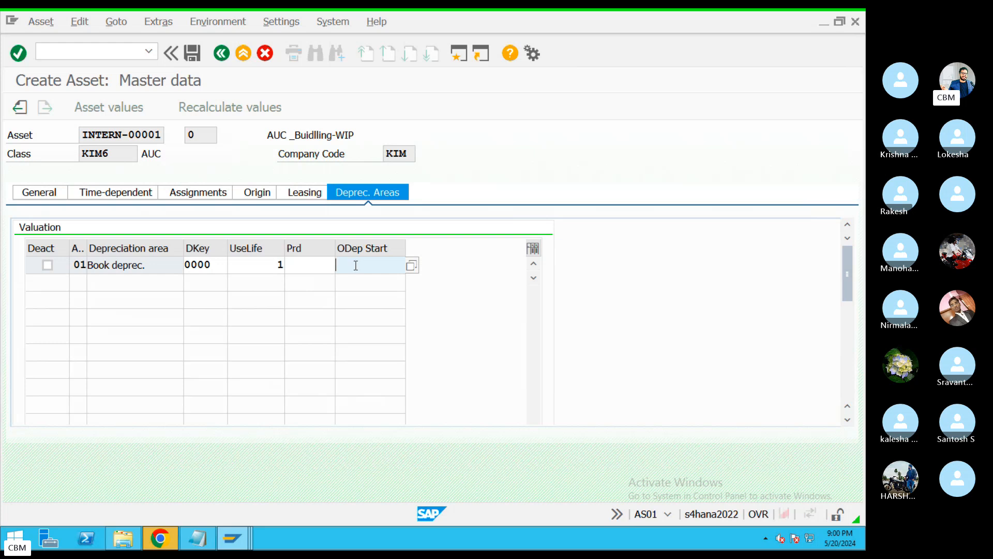
{"action": "left_click", "coordinate": [192, 53]}
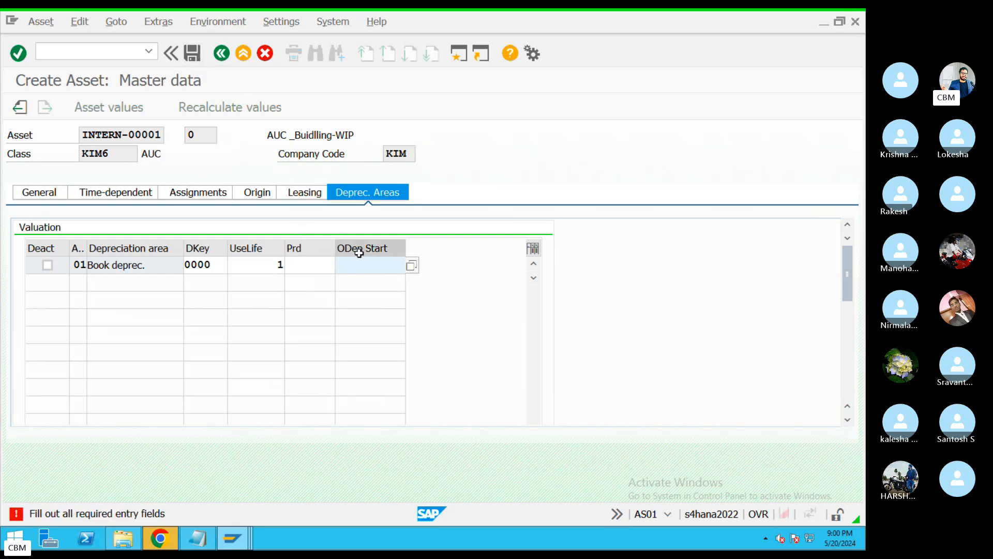
{"action": "left_click", "coordinate": [412, 267]}
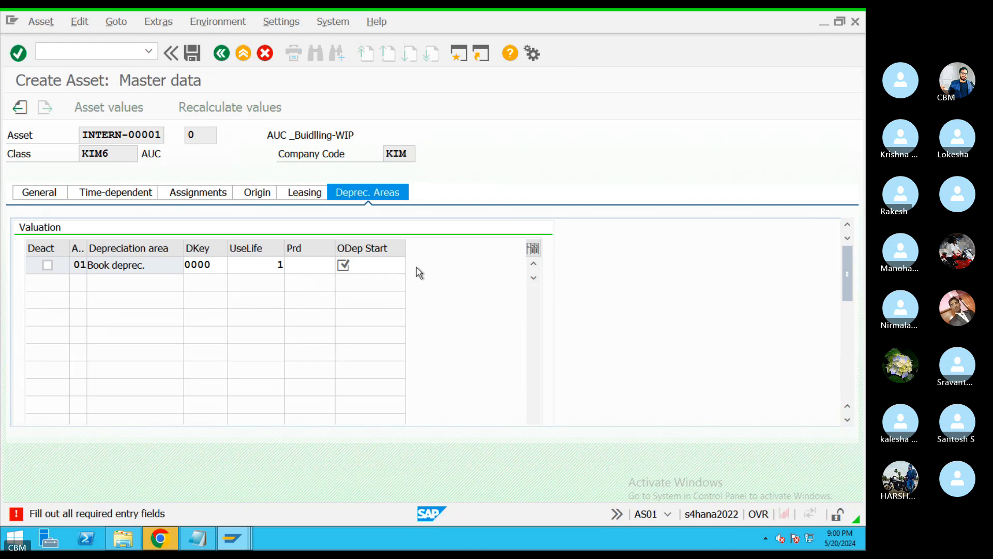
{"action": "double_click", "coordinate": [204, 356]}
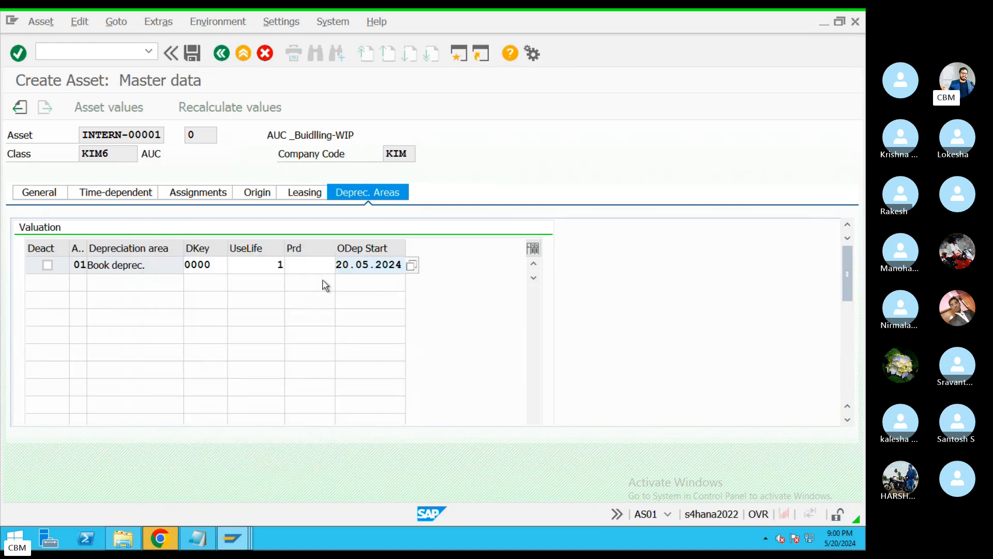
Dismiss the automatic logout error and save the AUC asset, continuing past the depreciation area check.
{"action": "left_click_drag", "start_coordinate": [338, 264], "coordinate": [408, 262]}
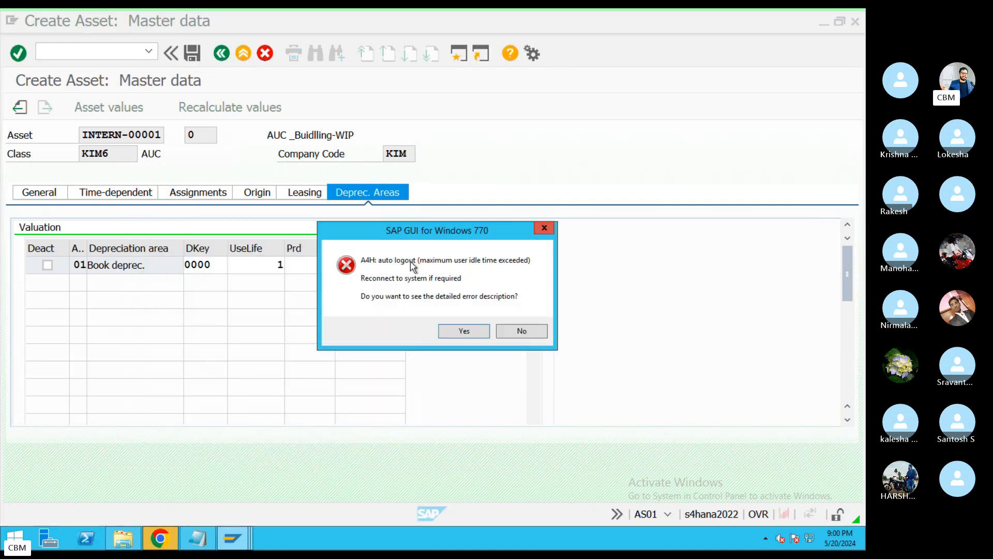
{"action": "left_click", "coordinate": [547, 230]}
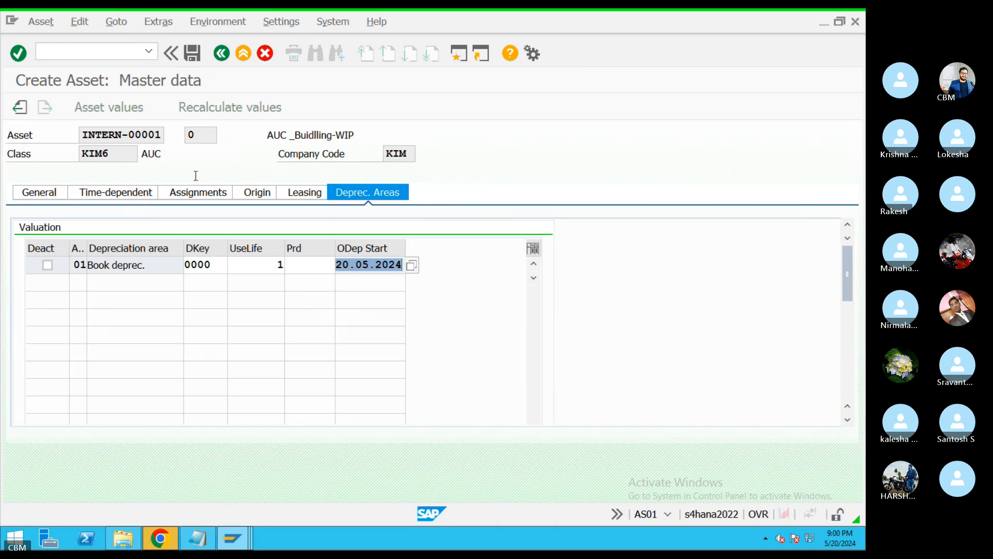
{"action": "left_click", "coordinate": [196, 54]}
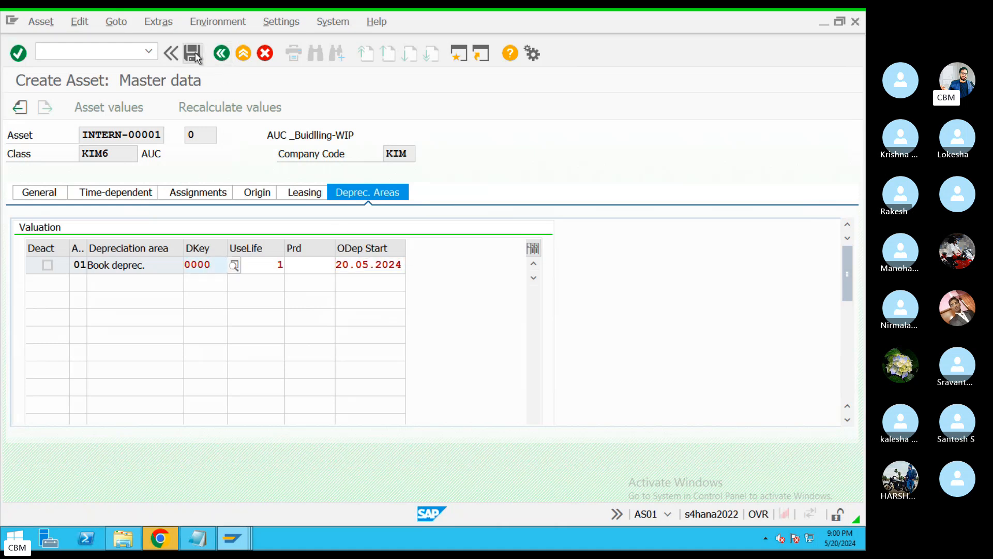
{"action": "left_click", "coordinate": [194, 64]}
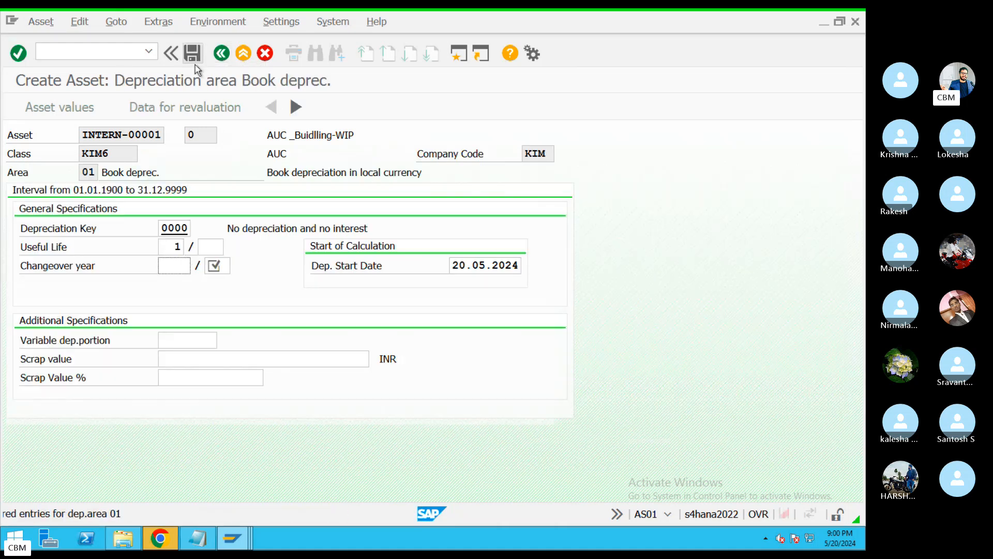
Set the changeover year of depreciation area 01 to 2024, period 12, and save the AUC asset.
{"action": "left_click", "coordinate": [181, 267]}
{"action": "type", "text": "2024"}
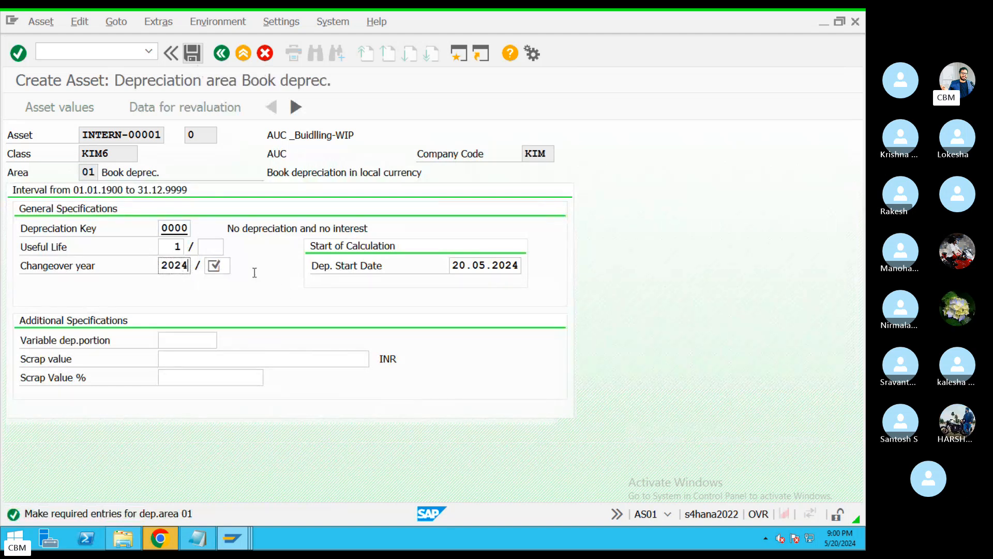
{"action": "key", "text": "Tab"}
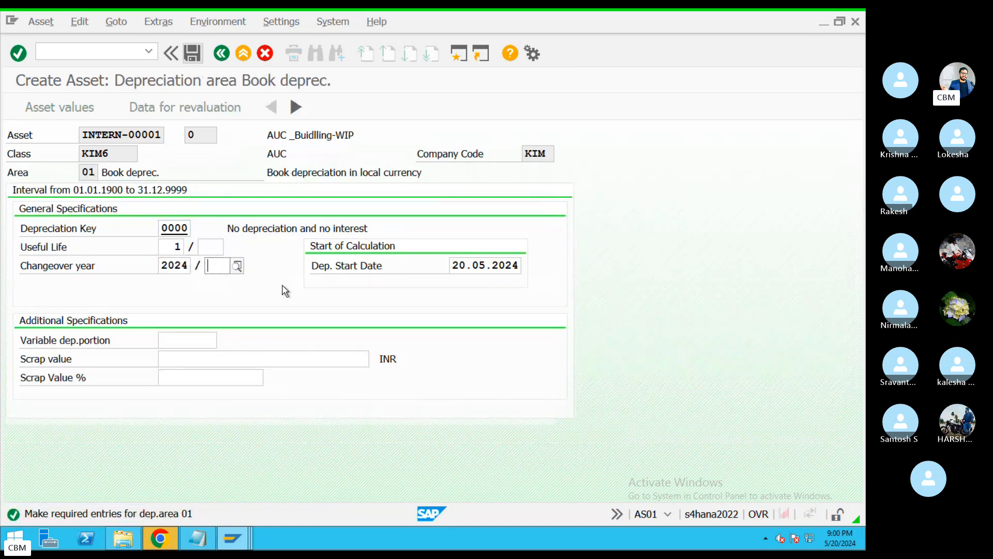
{"action": "type", "text": "12"}
{"action": "key", "text": "ctrl+s"}
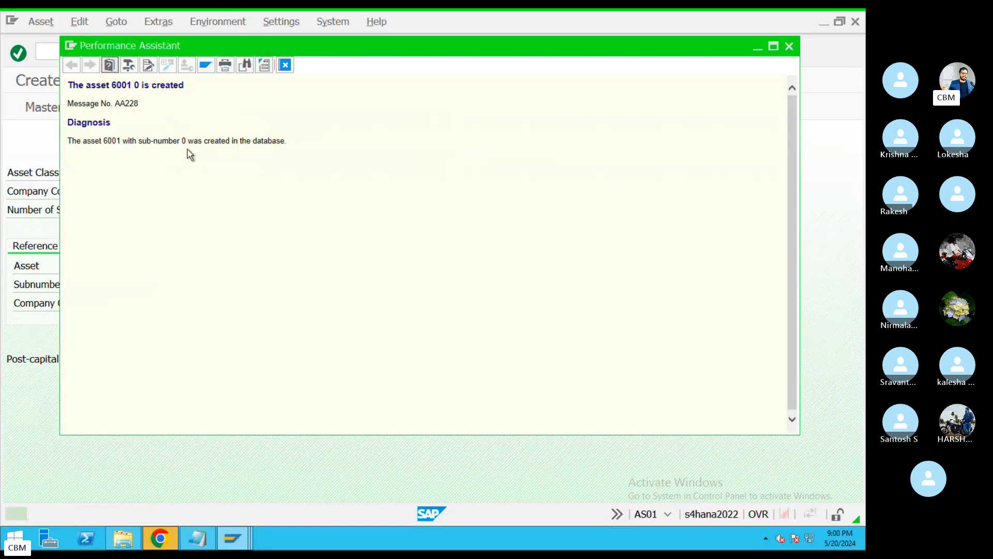
Copy the asset creation message and paste it after a hyphen on the "AUC —Asset —AS01" line of the TextEdit notes.
{"action": "left_click_drag", "start_coordinate": [190, 89], "coordinate": [73, 88]}
{"action": "key", "text": "super+c"}
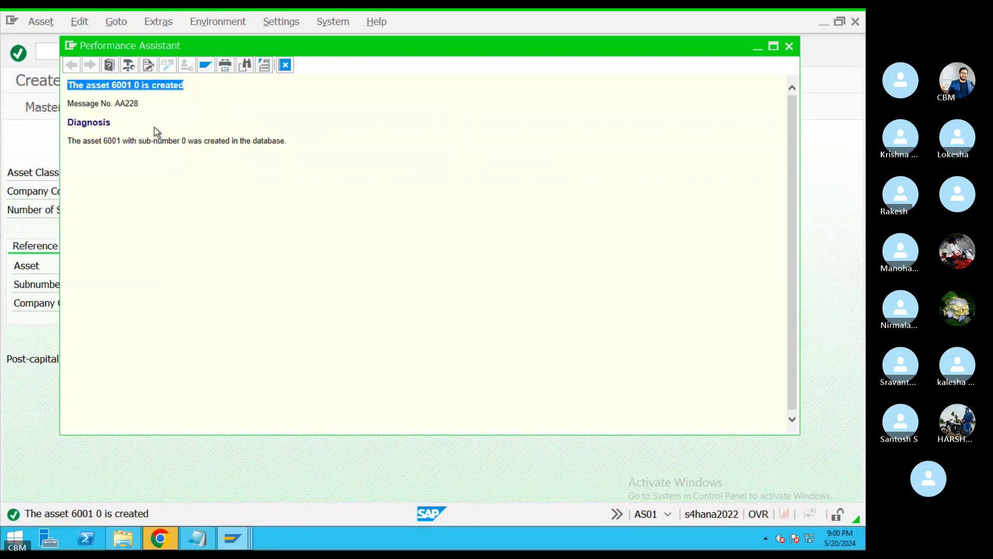
{"action": "key", "text": "ctrl+Left"}
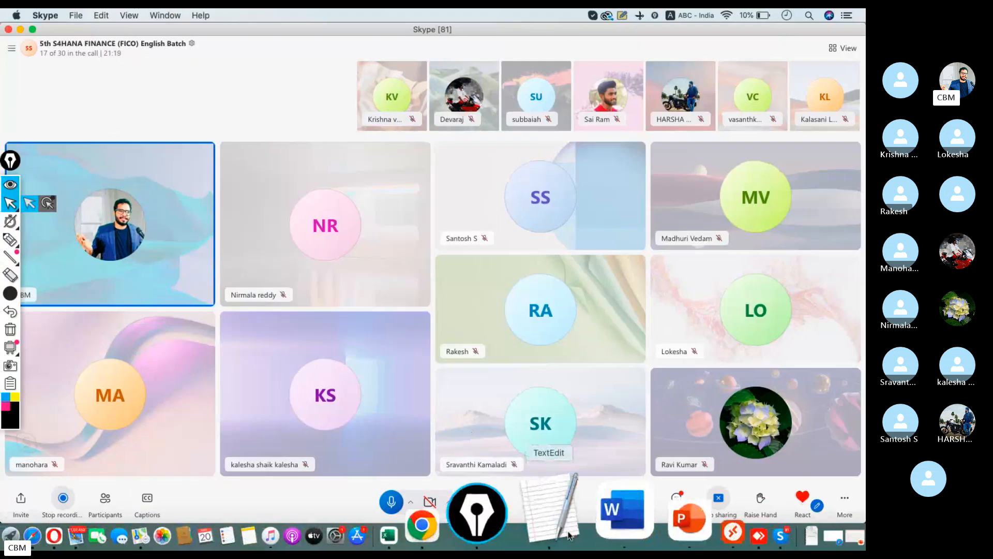
{"action": "key", "text": "ctrl+Right"}
{"action": "scroll", "coordinate": [261, 258], "scroll_direction": "up", "scroll_amount": 5}
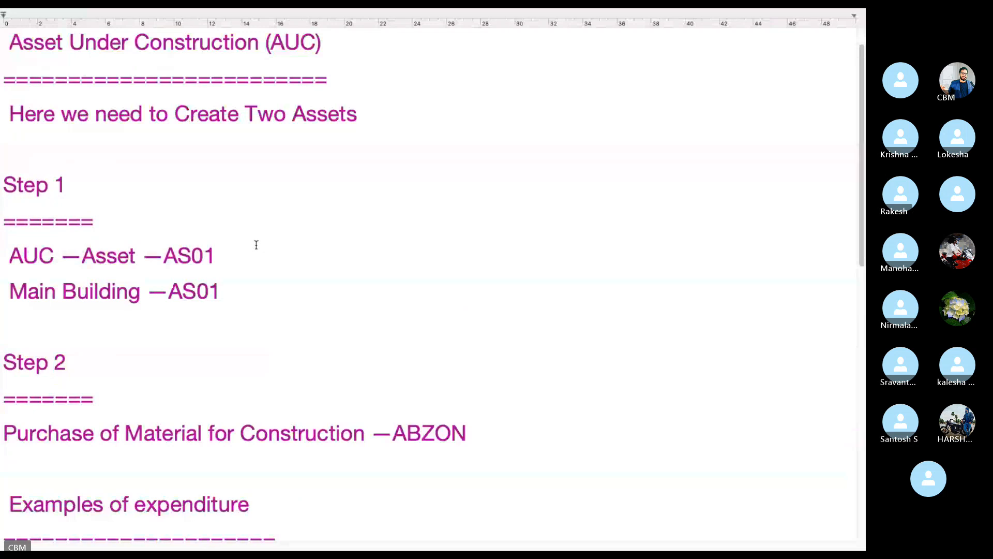
{"action": "type", "text": "-"}
{"action": "key", "text": "super+v"}
{"action": "key", "text": "Return"}
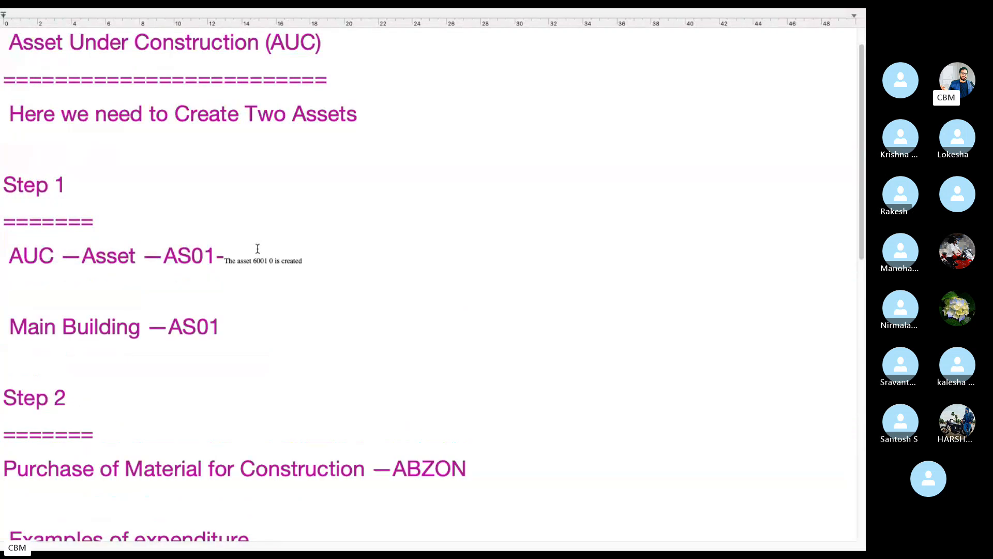
Format the pasted message "The asset 6001 0 is created" at size 48 in blue.
{"action": "left_click_drag", "start_coordinate": [304, 262], "coordinate": [227, 263]}
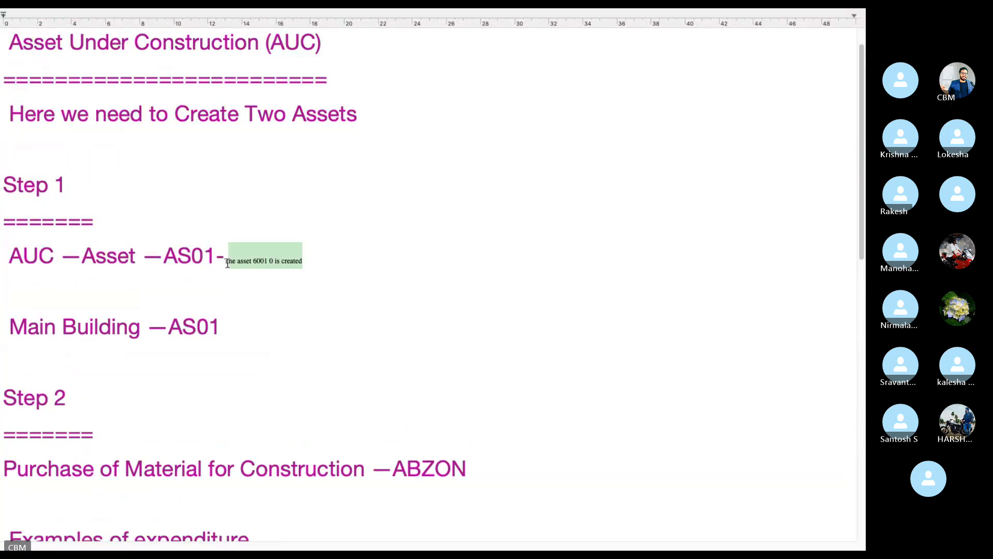
{"action": "mouse_move", "coordinate": [107, 13]}
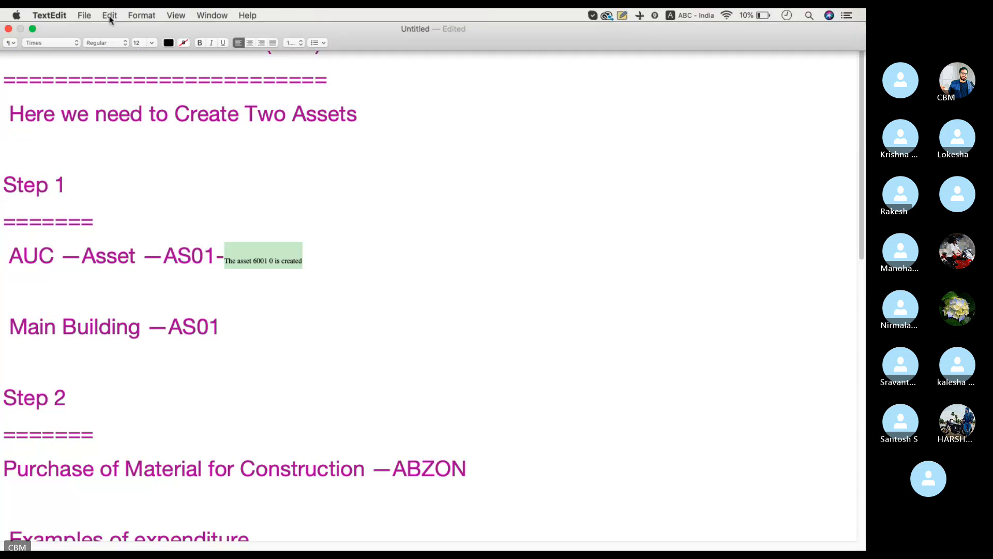
{"action": "left_click", "coordinate": [153, 43]}
{"action": "left_click", "coordinate": [140, 146]}
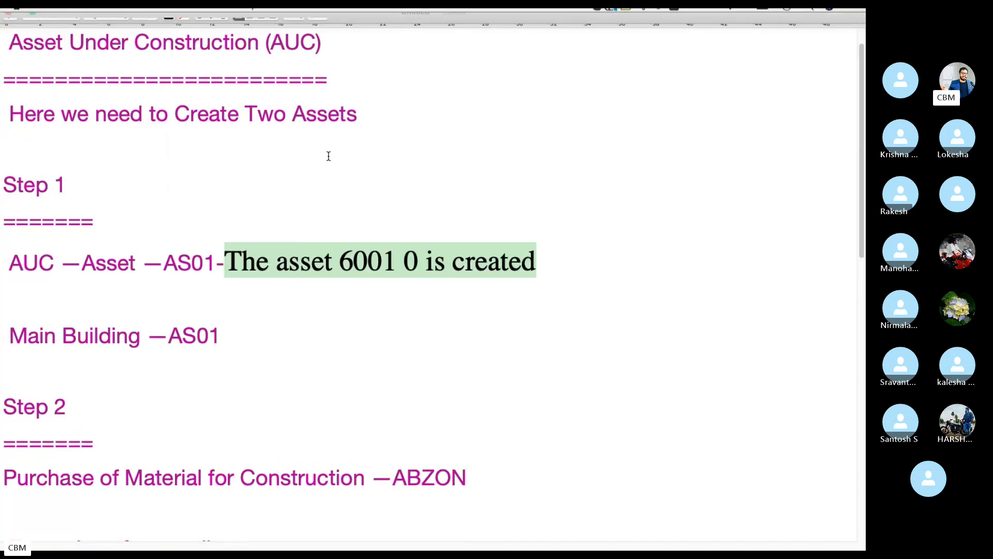
{"action": "left_click", "coordinate": [456, 289]}
{"action": "left_click_drag", "start_coordinate": [550, 260], "coordinate": [225, 263]}
{"action": "mouse_move", "coordinate": [159, 11]}
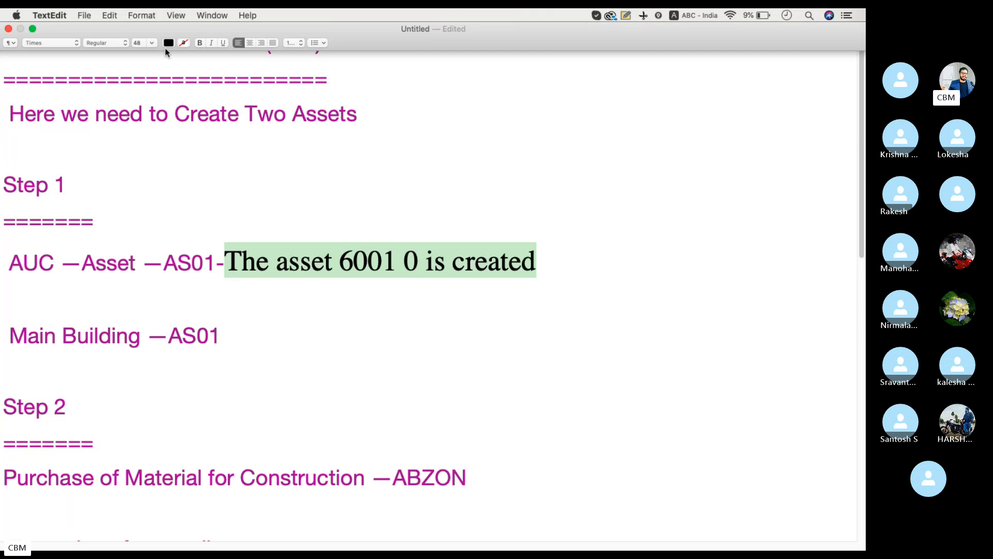
{"action": "left_click", "coordinate": [169, 43]}
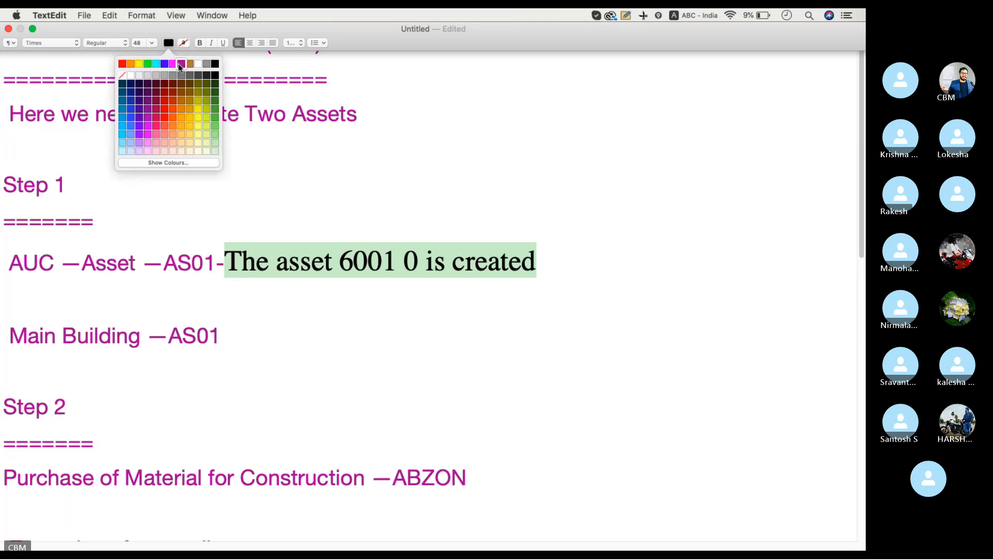
{"action": "left_click", "coordinate": [164, 63]}
Append a hyphen to the "Main Building —AS01" note, switch back to SAP and close the message details.
{"action": "left_click", "coordinate": [288, 339]}
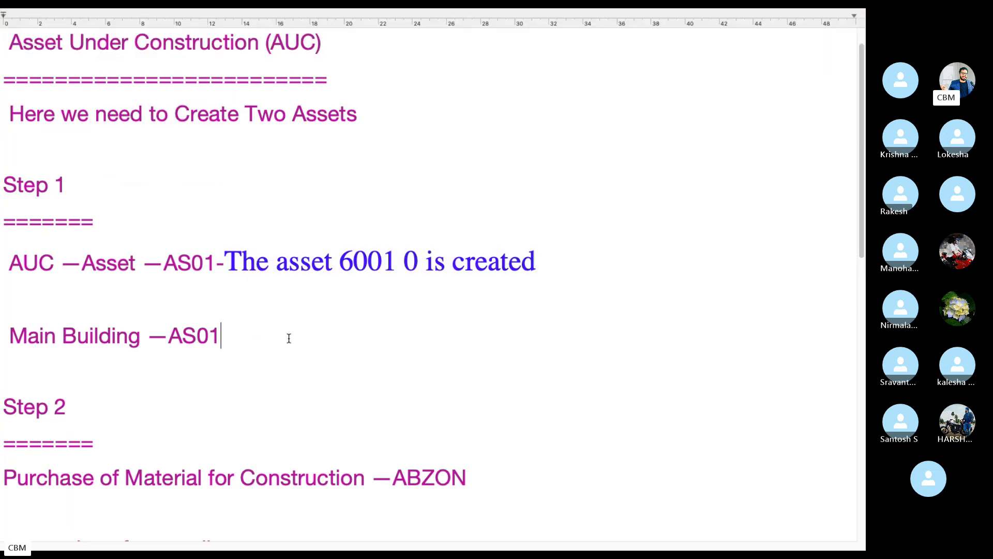
{"action": "key", "text": "ctrl+Left"}
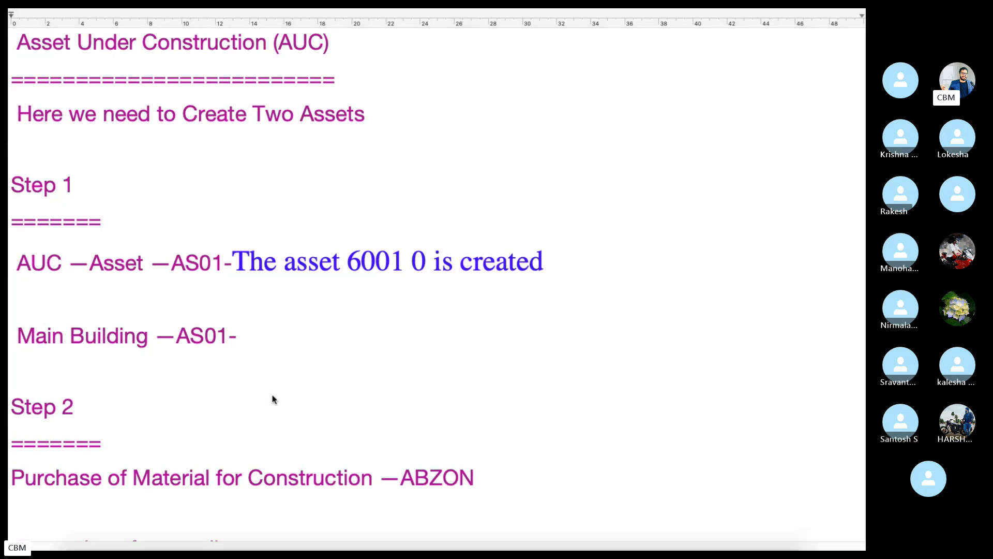
{"action": "left_click", "coordinate": [624, 529]}
{"action": "left_click", "coordinate": [624, 528]}
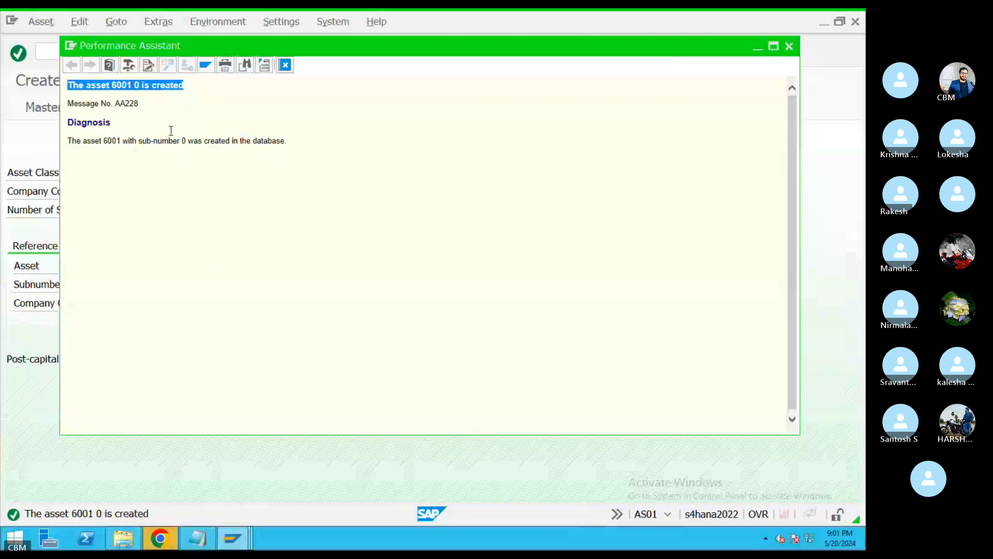
{"action": "left_click", "coordinate": [281, 68]}
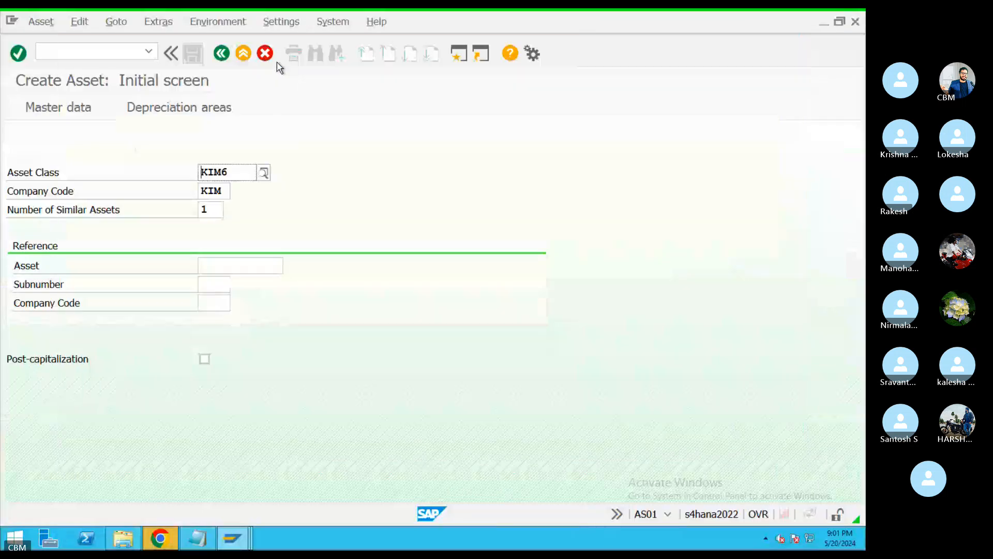
Start a new asset in class KIM2 (Building) for company code KIM and open its master data.
{"action": "left_click", "coordinate": [240, 175]}
{"action": "key", "text": "BackSpace"}
{"action": "type", "text": "2"}
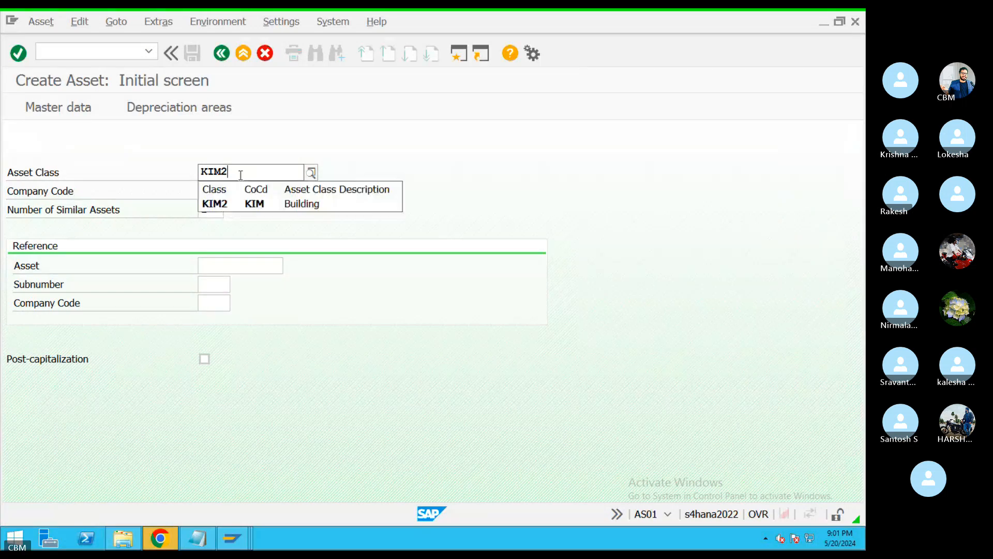
{"action": "left_click", "coordinate": [266, 205]}
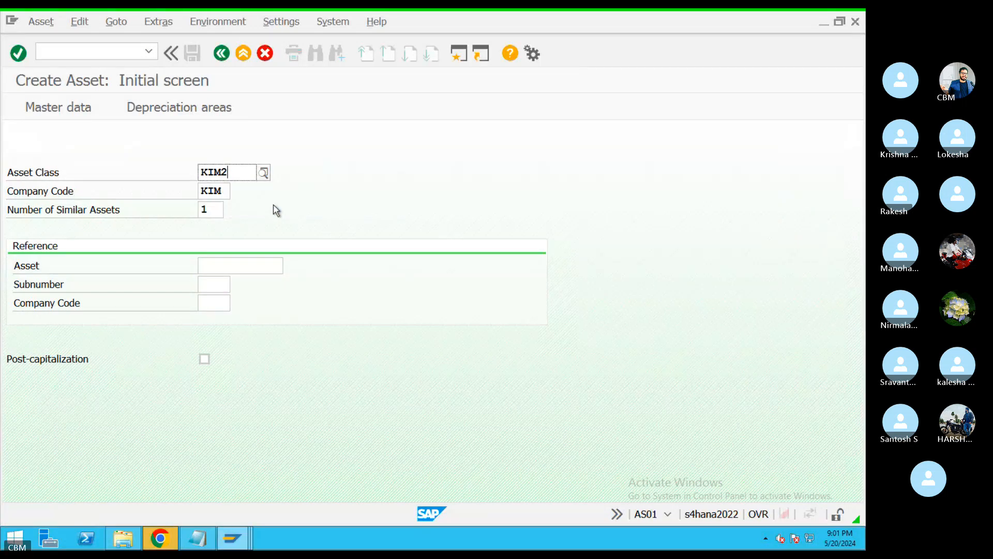
{"action": "key", "text": "Return"}
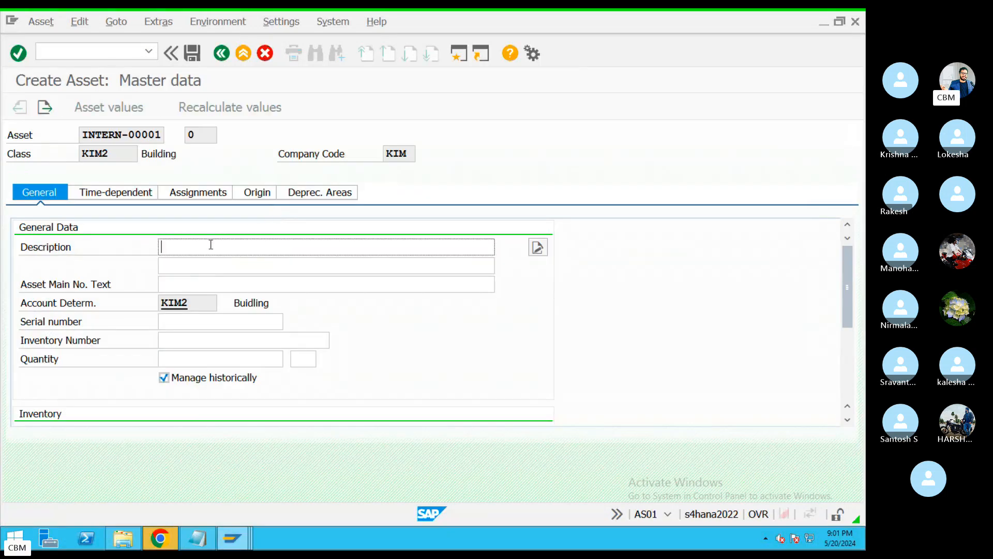
Enter the asset description "Main Asset (AUC to Main)" and set its capitalization date to 20.05.2024.
{"action": "type", "text": "Main"}
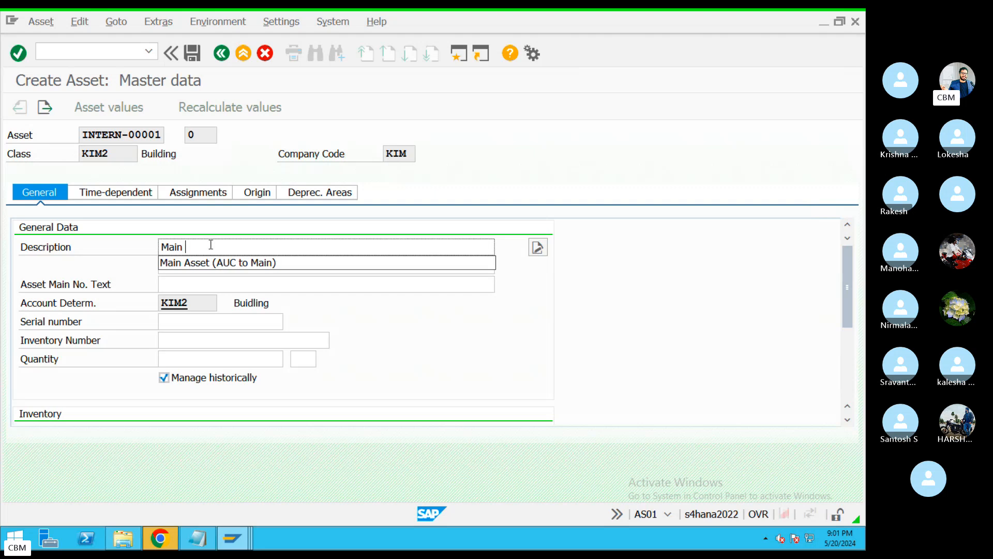
{"action": "left_click", "coordinate": [233, 263]}
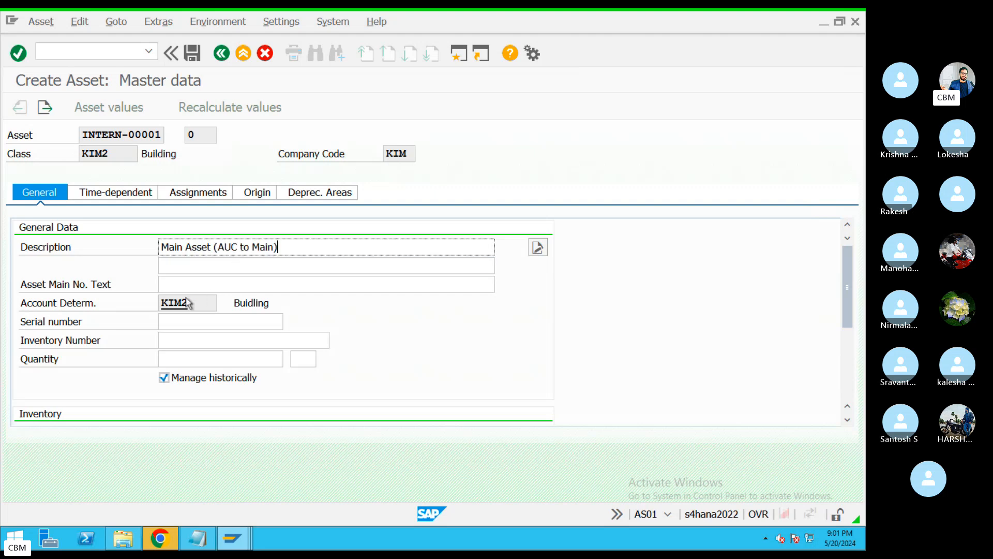
{"action": "left_click_drag", "start_coordinate": [849, 252], "coordinate": [828, 296]}
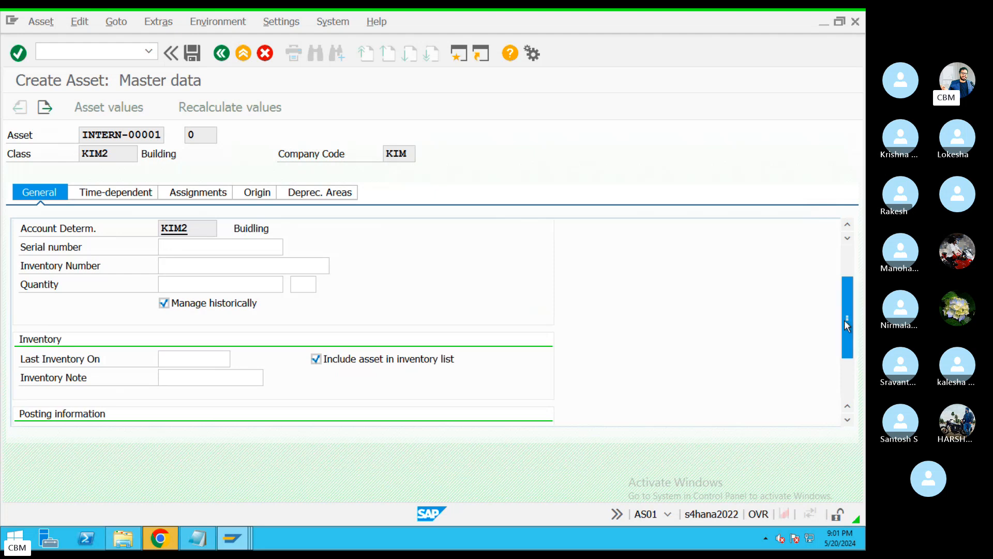
{"action": "left_click", "coordinate": [847, 400]}
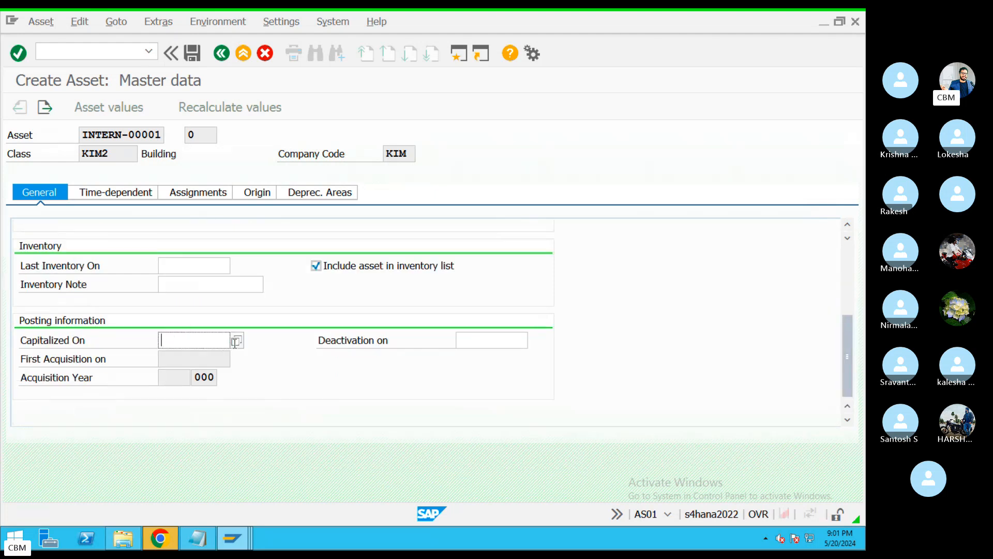
{"action": "left_click", "coordinate": [237, 340]}
{"action": "double_click", "coordinate": [207, 359]}
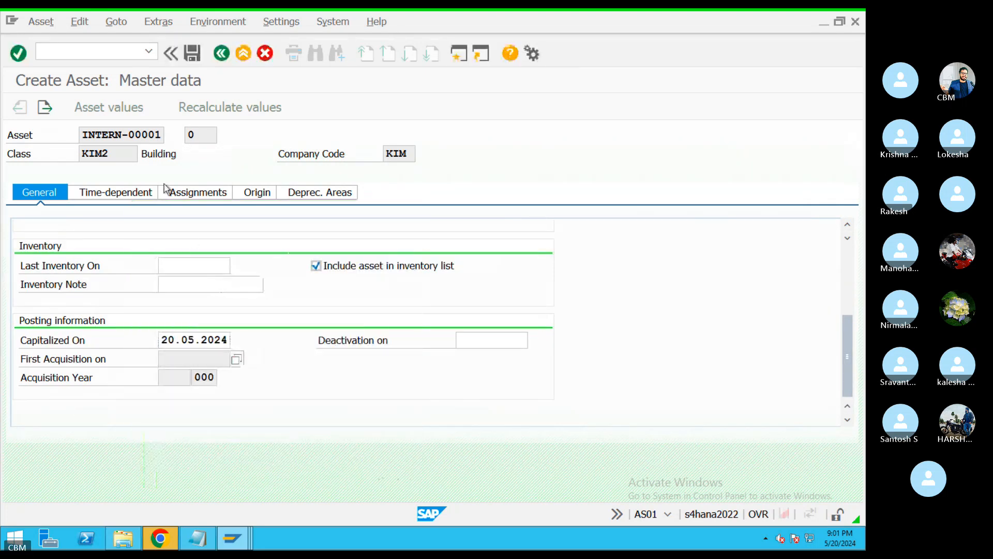
Assign business area *33 (Tamilnadu) in the building asset's time-dependent data.
{"action": "left_click", "coordinate": [124, 192]}
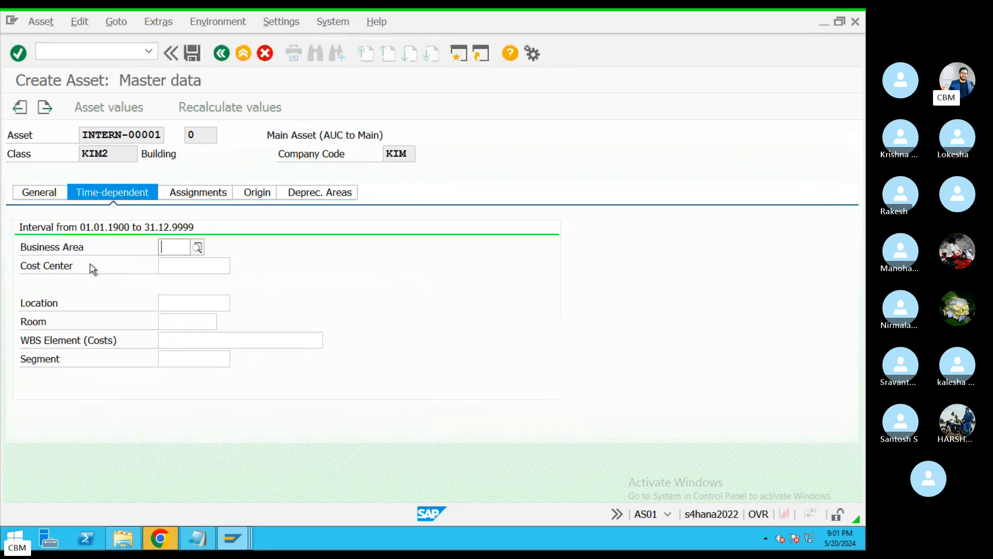
{"action": "left_click", "coordinate": [197, 248]}
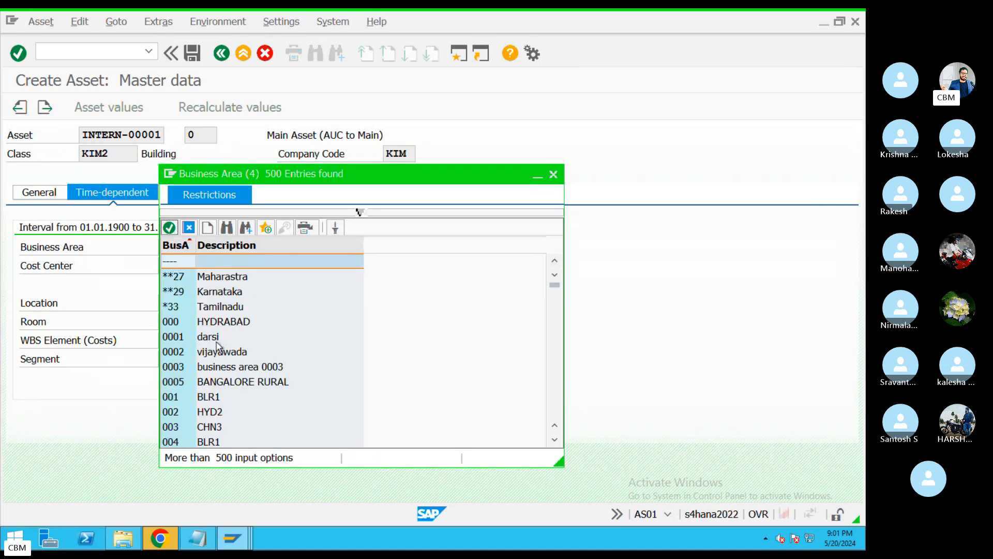
{"action": "double_click", "coordinate": [213, 307]}
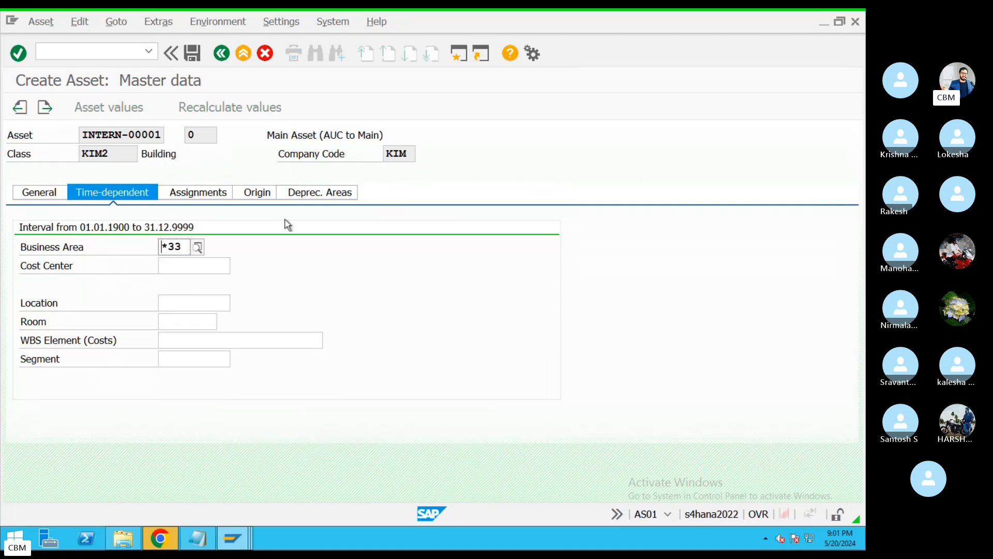
Set the ordinary depreciation start date of depreciation area 01 to 20.05.2024, submit the asset for saving and acknowledge the date check.
{"action": "left_click", "coordinate": [318, 193]}
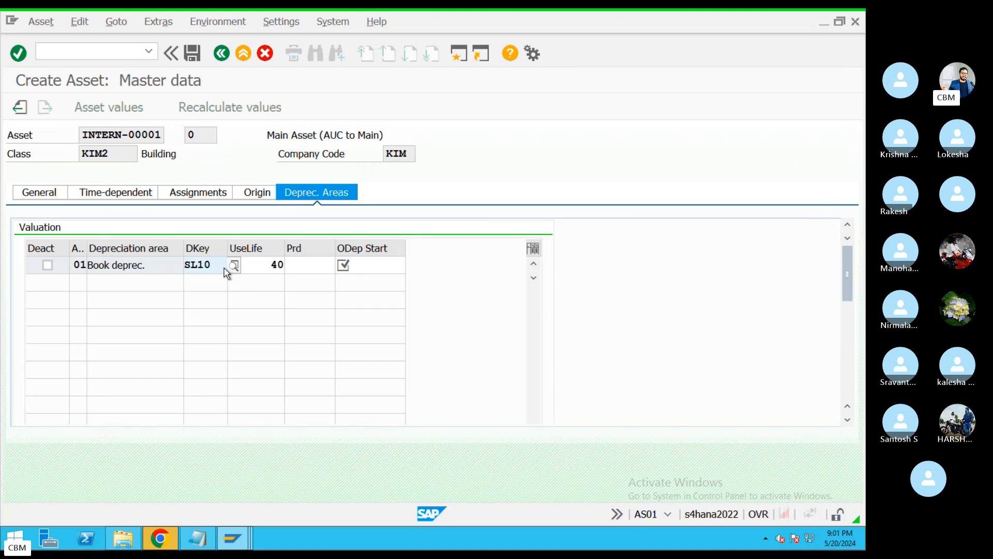
{"action": "left_click_drag", "start_coordinate": [219, 265], "coordinate": [176, 261]}
{"action": "left_click", "coordinate": [392, 263]}
{"action": "key", "text": "F4"}
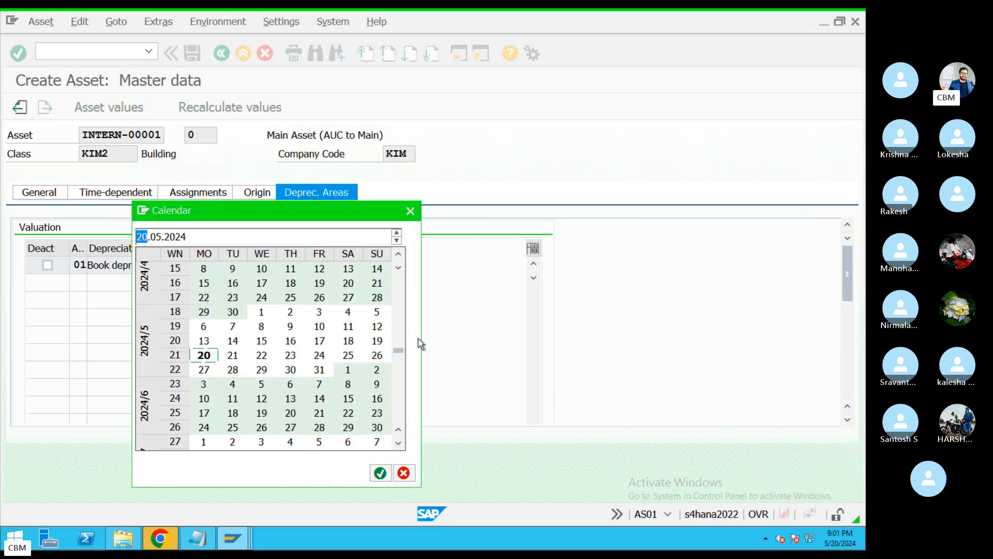
{"action": "double_click", "coordinate": [203, 355]}
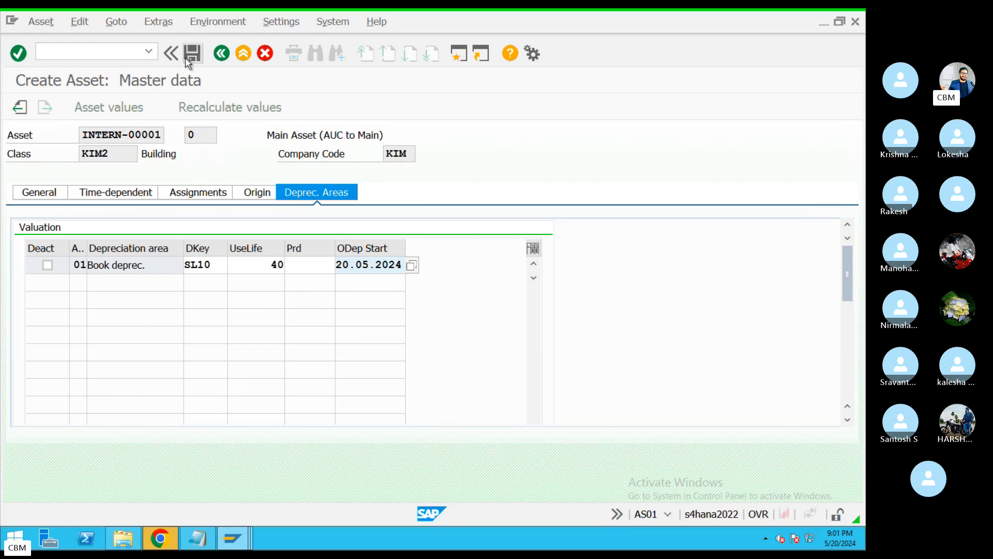
{"action": "left_click", "coordinate": [191, 54]}
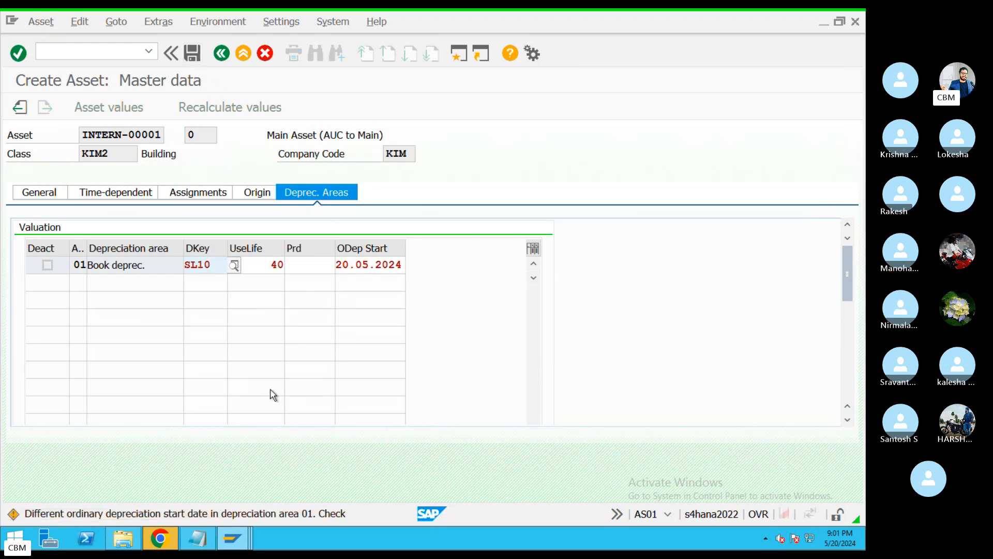
{"action": "key", "text": "Return"}
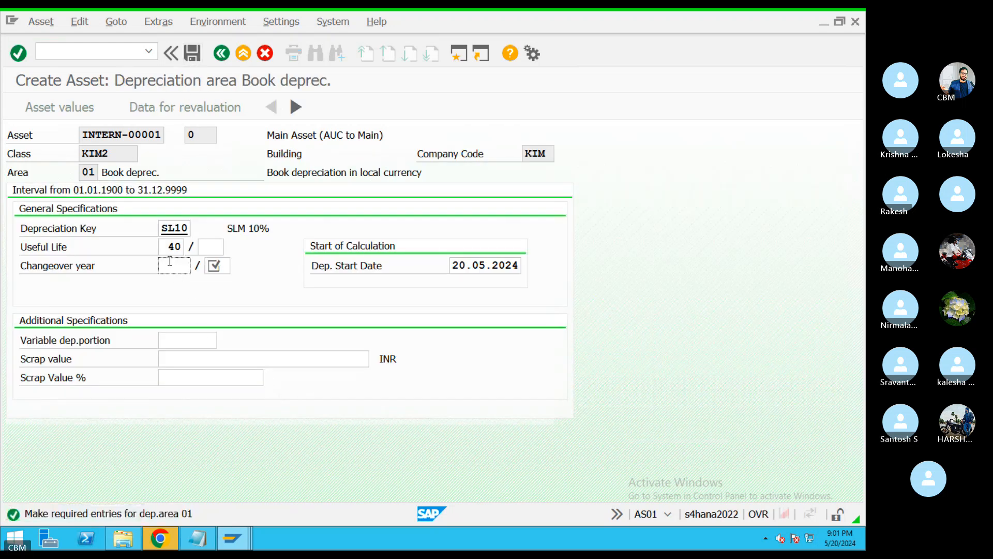
Set the changeover year of the book depreciation area to 2024, period 12, and save the building asset.
{"action": "left_click", "coordinate": [171, 264]}
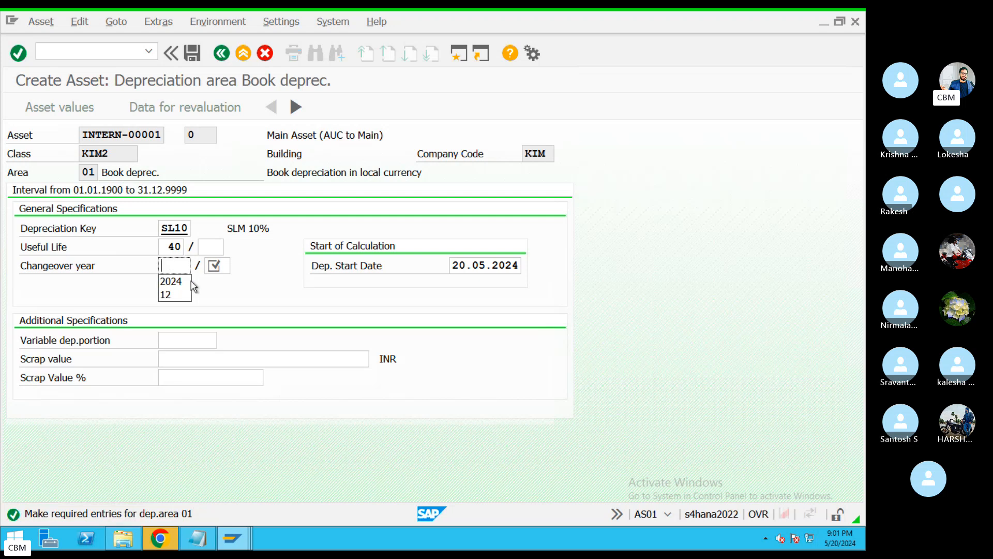
{"action": "left_click", "coordinate": [189, 281]}
{"action": "left_click", "coordinate": [215, 266]}
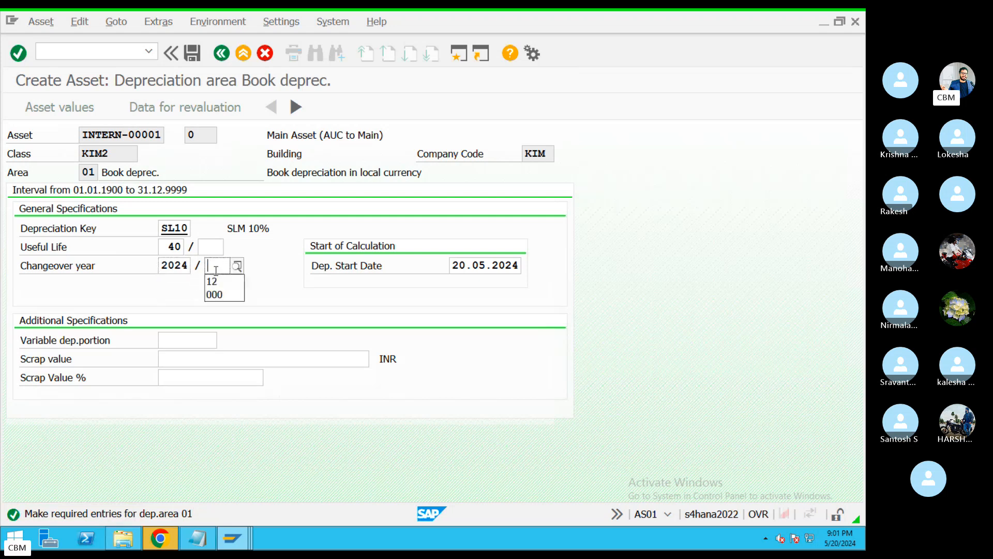
{"action": "left_click", "coordinate": [216, 281]}
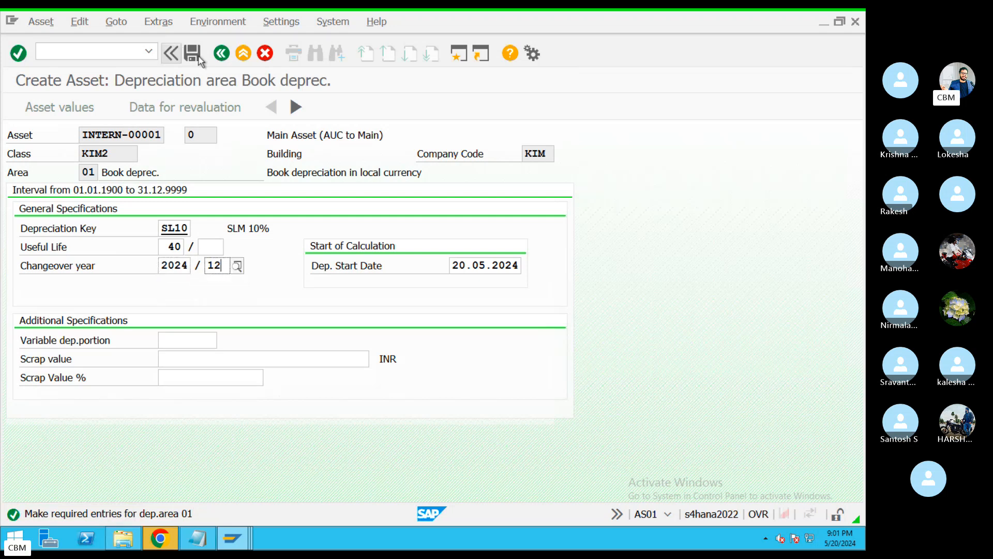
{"action": "left_click", "coordinate": [199, 57]}
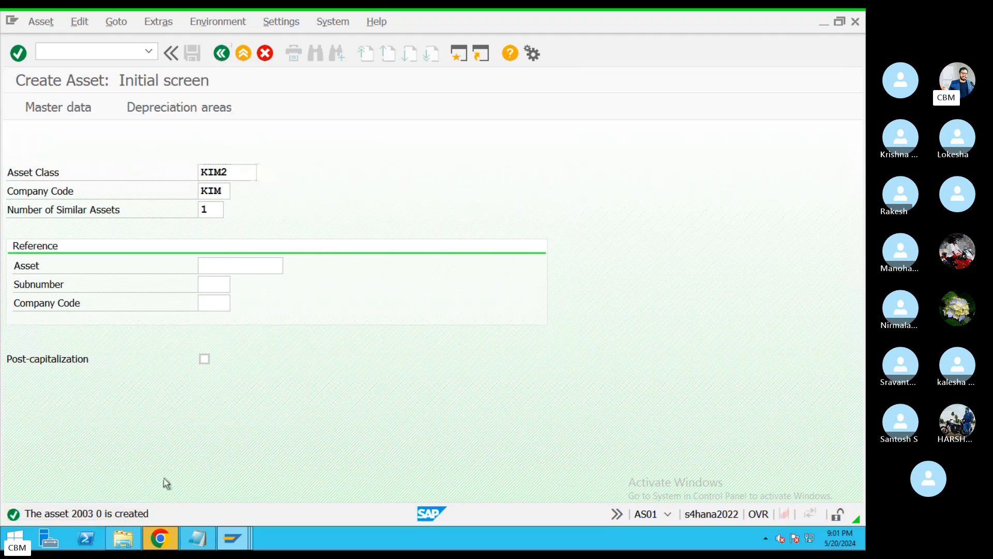
Copy the asset creation message from its details and paste it after "Main Building —AS01-" in the TextEdit notes.
{"action": "left_click", "coordinate": [103, 513]}
{"action": "left_click_drag", "start_coordinate": [200, 88], "coordinate": [67, 100]}
{"action": "key", "text": "super+c"}
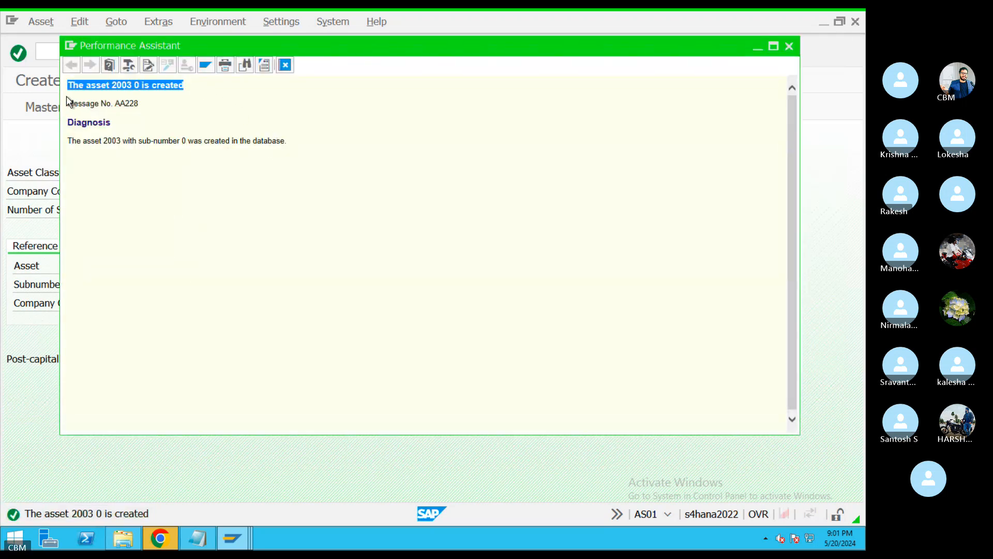
{"action": "key", "text": "ctrl+Left"}
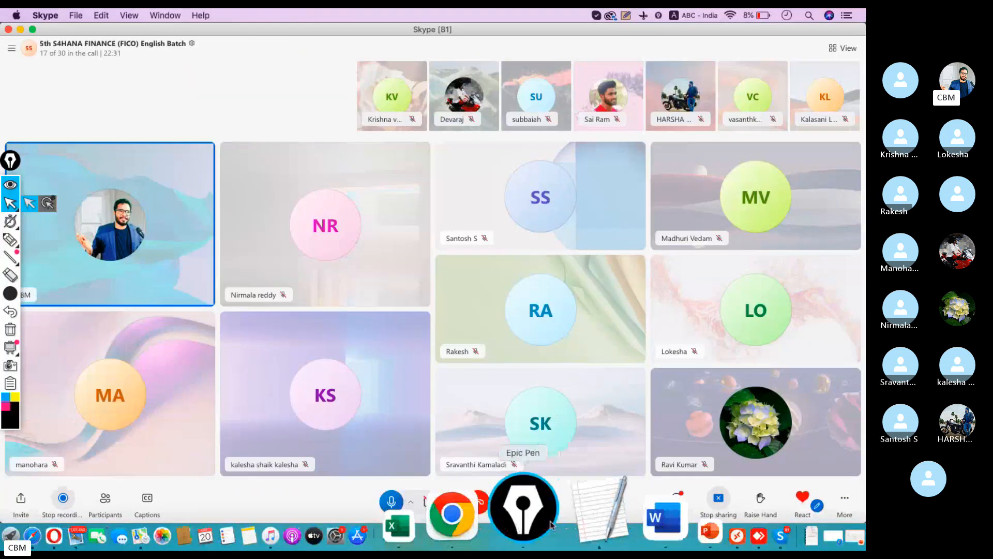
{"action": "left_click", "coordinate": [566, 517]}
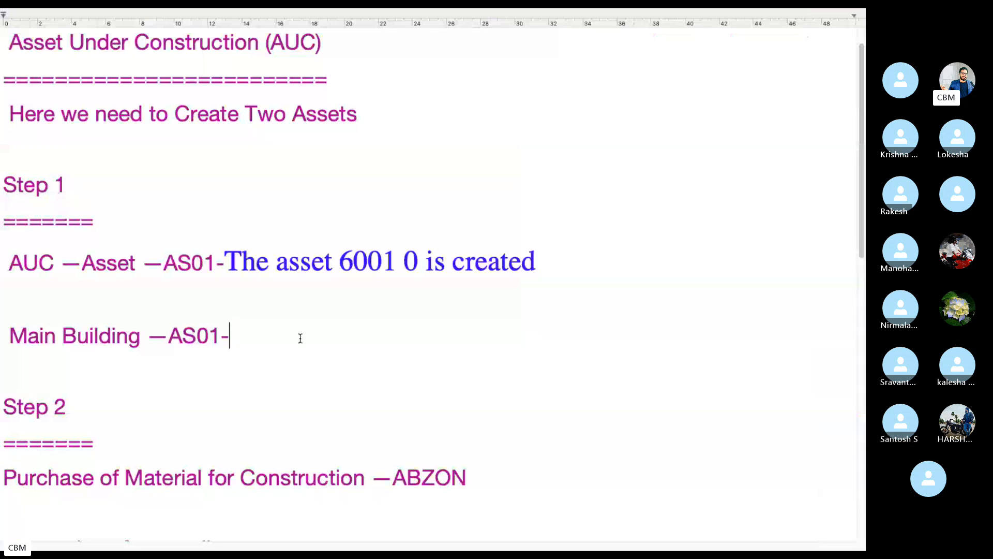
{"action": "key", "text": "super+v"}
Enlarge the font of the pasted asset creation message on the "Main Building" line.
{"action": "left_click_drag", "start_coordinate": [315, 337], "coordinate": [230, 342]}
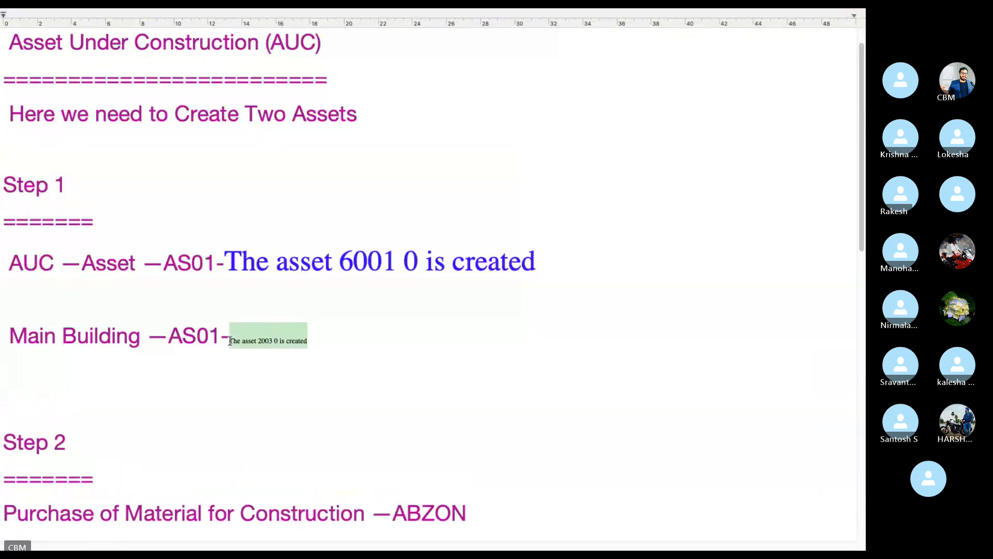
{"action": "mouse_move", "coordinate": [137, 10]}
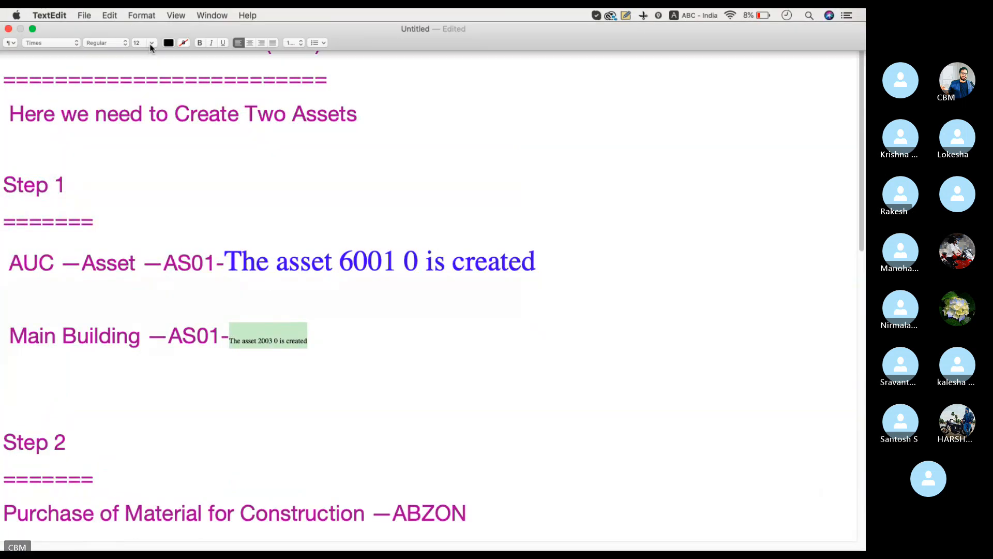
{"action": "left_click", "coordinate": [151, 43]}
{"action": "left_click", "coordinate": [138, 127]}
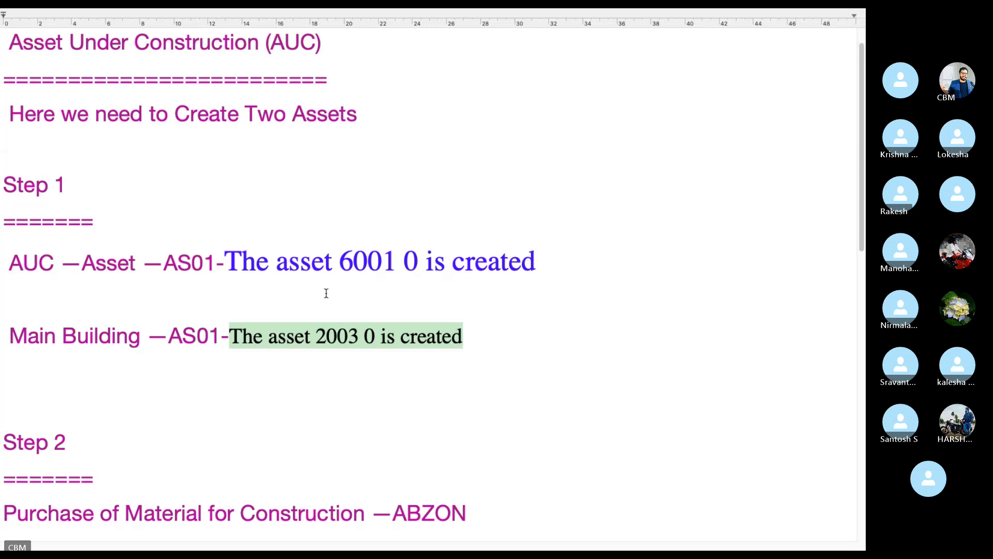
{"action": "left_click", "coordinate": [421, 358]}
Remove the blank line between the AUC and Main Building notes and format both lines as a square-bulleted list.
{"action": "left_click", "coordinate": [13, 303]}
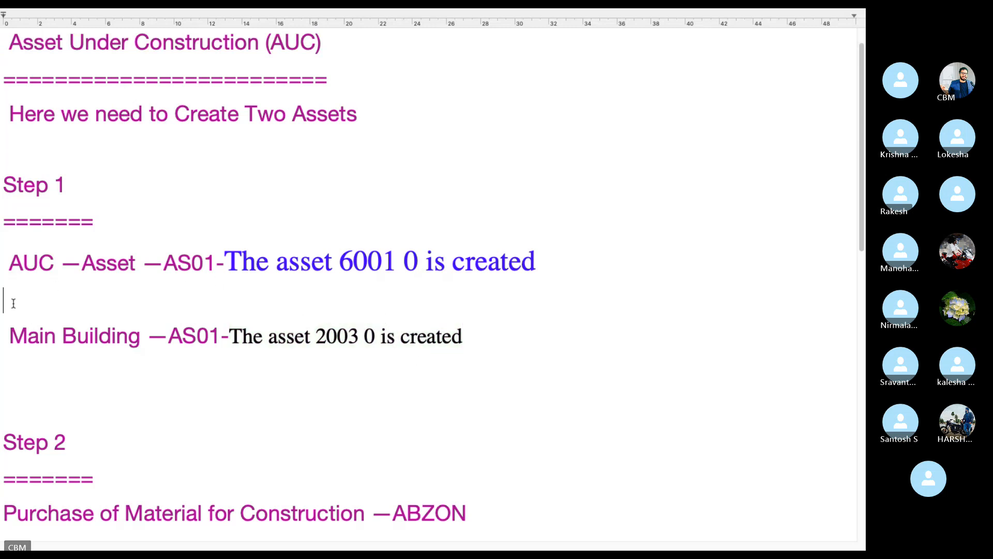
{"action": "key", "text": "BackSpace"}
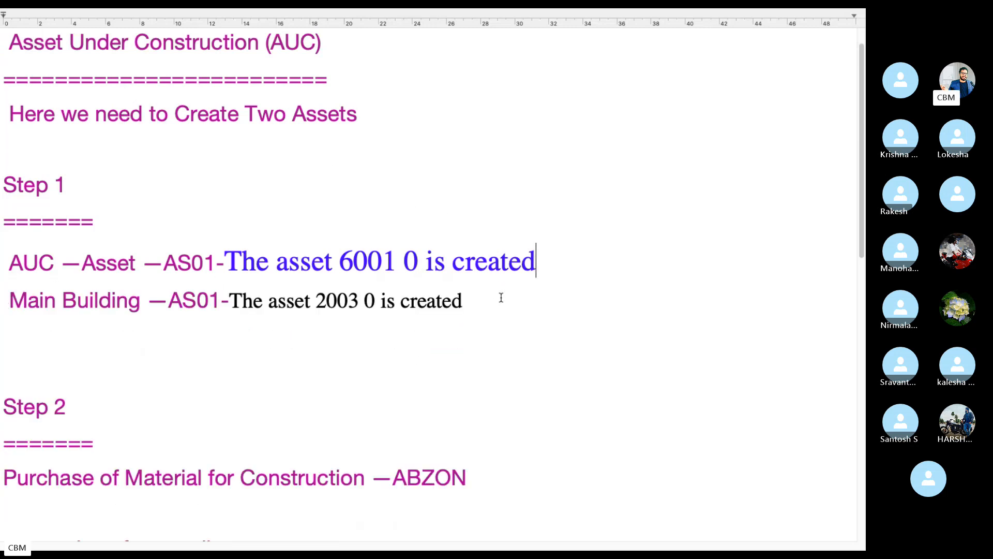
{"action": "left_click_drag", "start_coordinate": [501, 298], "coordinate": [4, 261]}
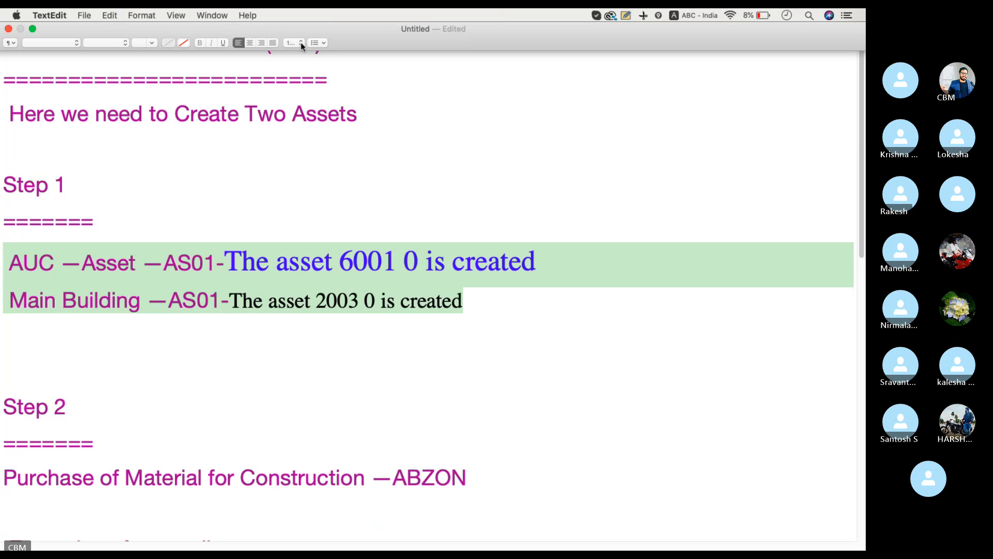
{"action": "left_click", "coordinate": [323, 43]}
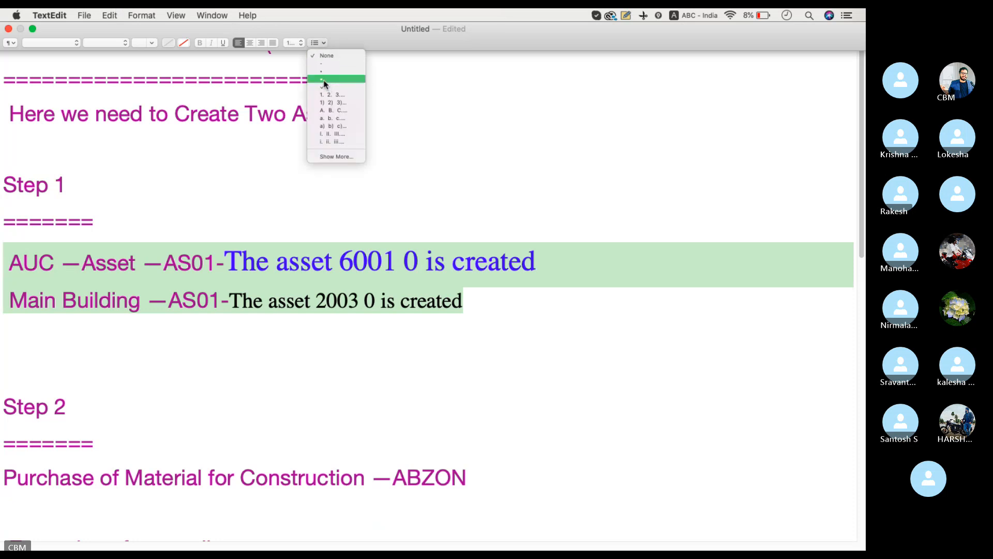
{"action": "left_click", "coordinate": [330, 82]}
{"action": "left_click", "coordinate": [143, 339]}
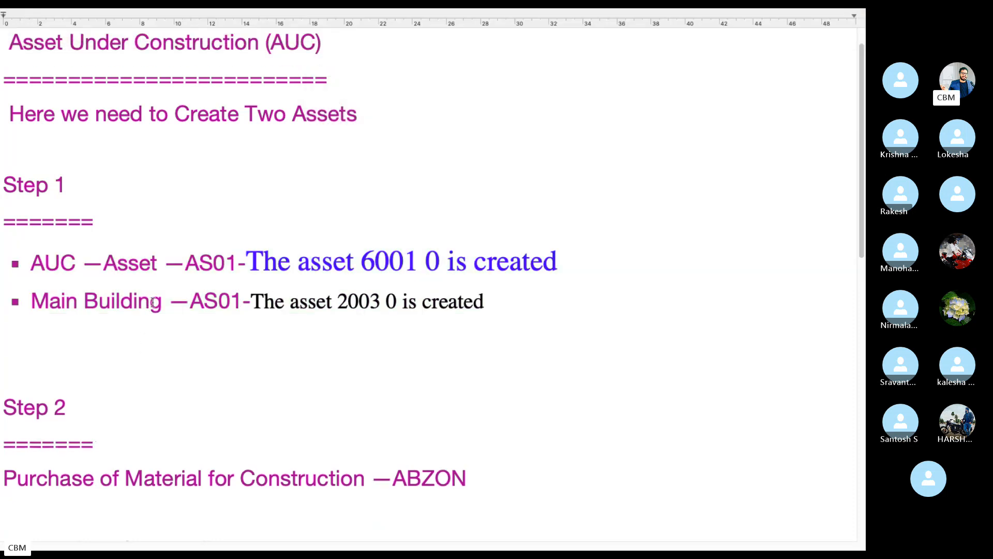
Colour the text of the two bulleted Step 1 lines, AUC and Main Building, blue.
{"action": "scroll", "coordinate": [152, 303], "scroll_direction": "up", "scroll_amount": 2}
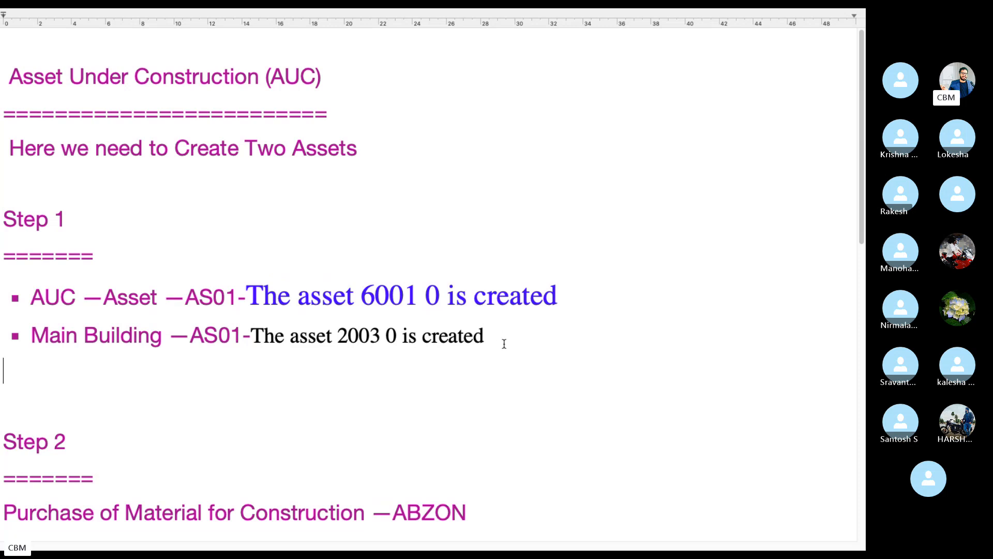
{"action": "left_click_drag", "start_coordinate": [504, 344], "coordinate": [35, 309]}
{"action": "mouse_move", "coordinate": [48, 11]}
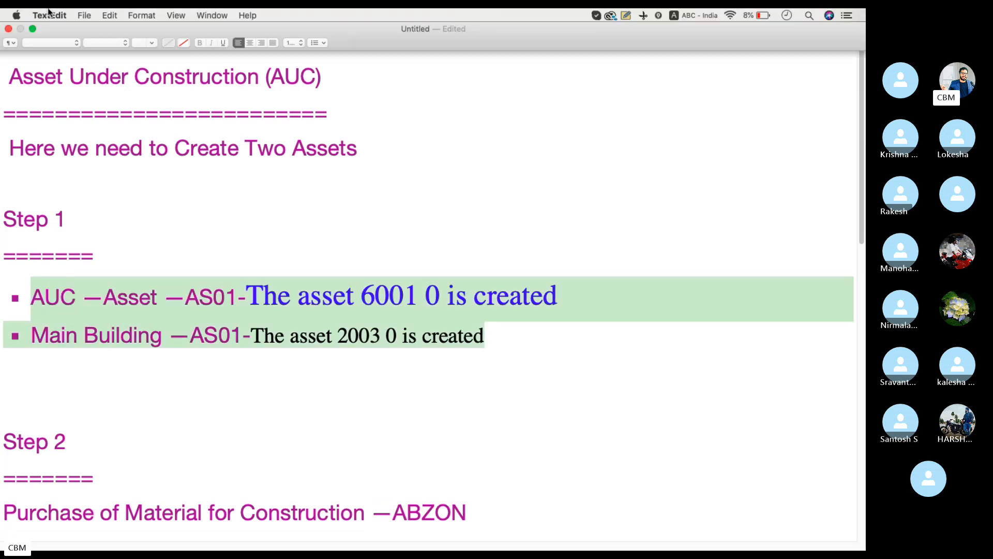
{"action": "left_click", "coordinate": [168, 42]}
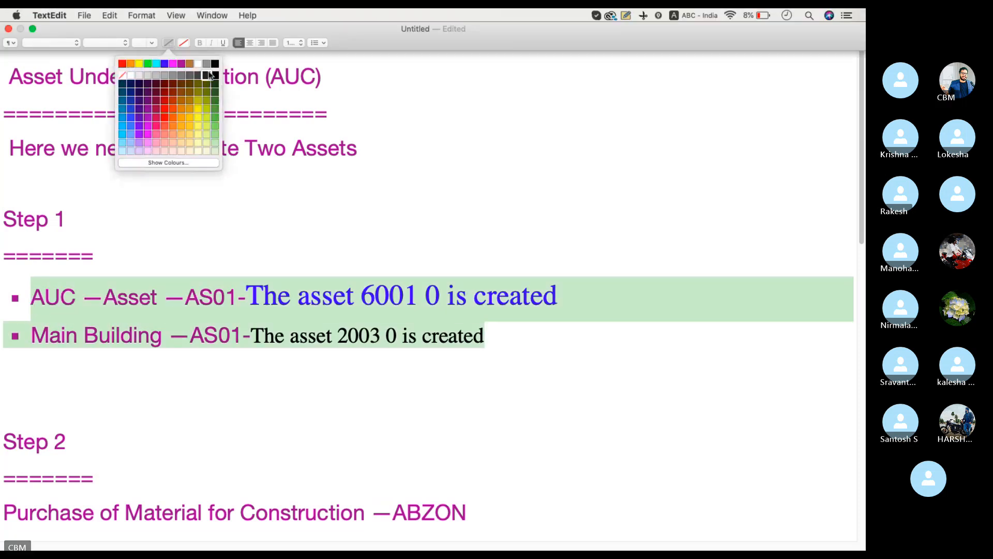
{"action": "left_click", "coordinate": [166, 64]}
{"action": "left_click", "coordinate": [415, 190]}
Check the Step 2 transaction code in the notes, return to SAP, leave asset creation and start transaction ABZON.
{"action": "scroll", "coordinate": [413, 191], "scroll_direction": "down", "scroll_amount": 10}
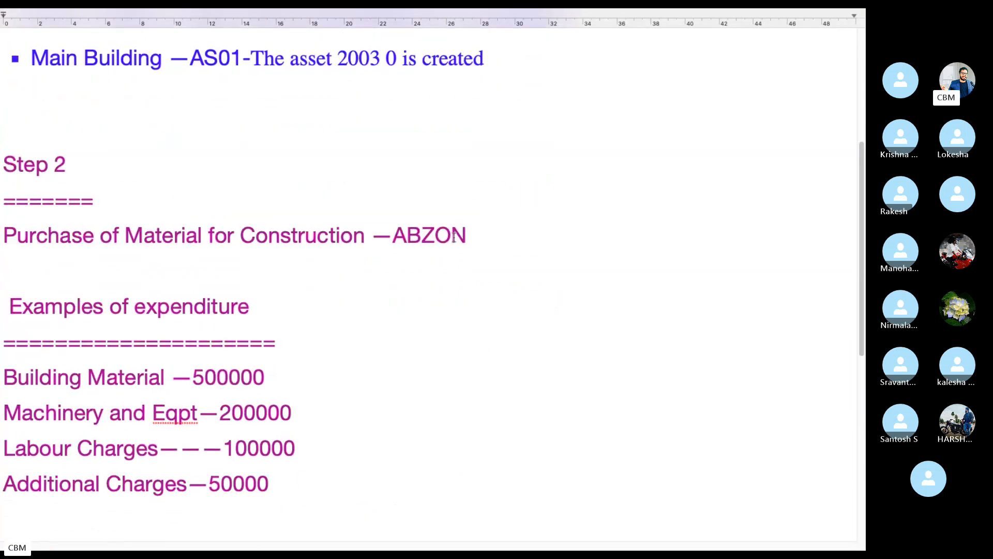
{"action": "left_click_drag", "start_coordinate": [469, 234], "coordinate": [398, 236]}
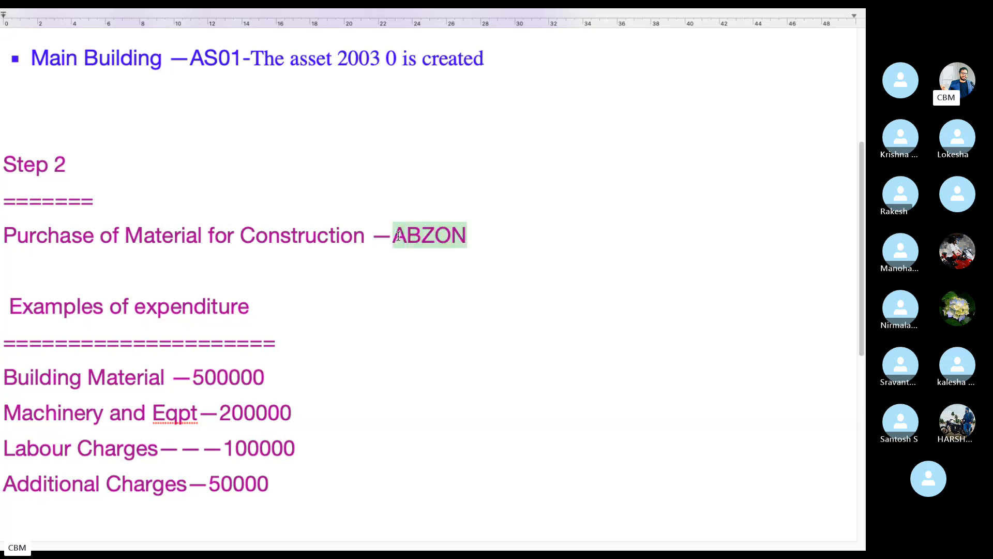
{"action": "key", "text": "ctrl+Left"}
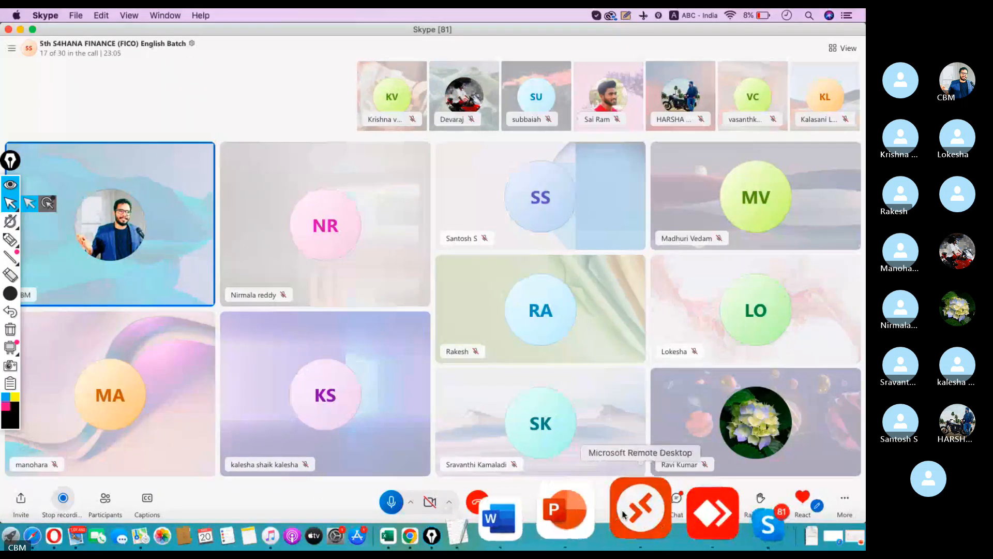
{"action": "left_click", "coordinate": [624, 513]}
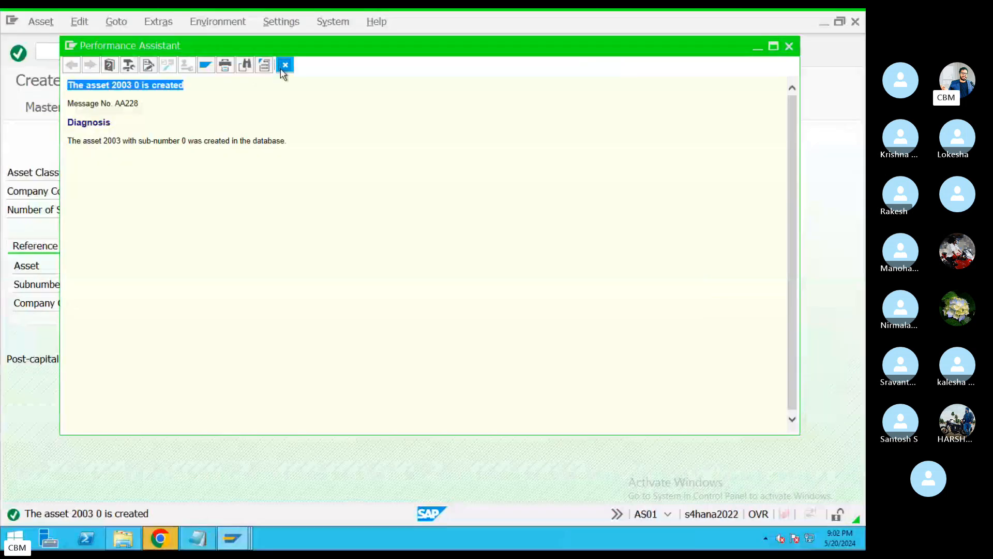
{"action": "left_click", "coordinate": [285, 65]}
{"action": "left_click", "coordinate": [246, 54]}
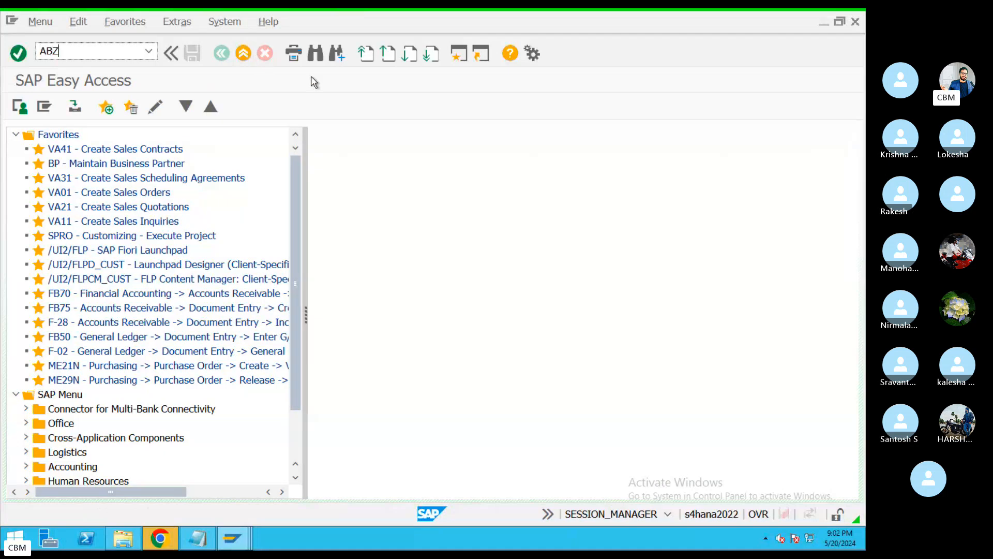
{"action": "type", "text": "ABZON"}
{"action": "key", "text": "Return"}
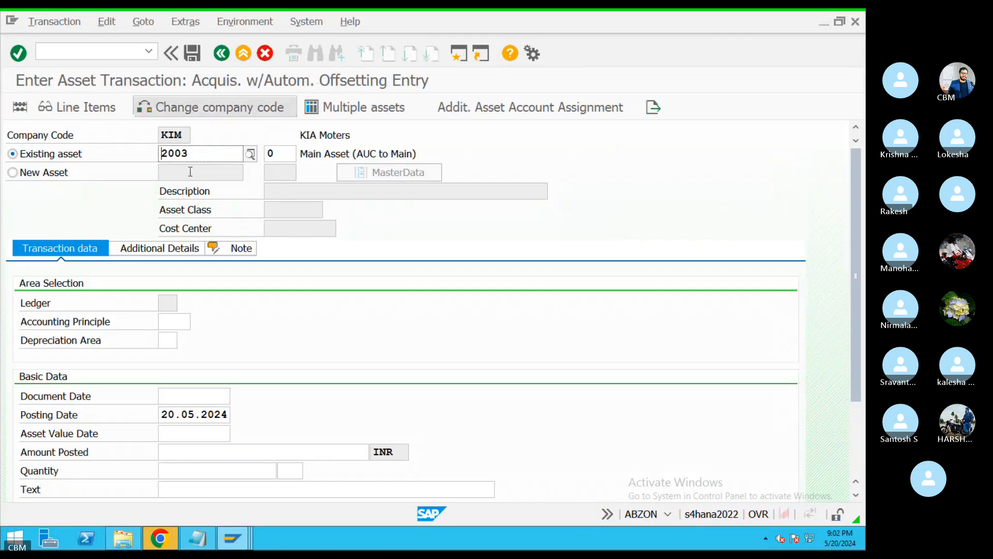
Look up the AUC asset's number in the Step 1 notes, select it and return to the SAP asset transaction.
{"action": "left_click_drag", "start_coordinate": [193, 155], "coordinate": [151, 156]}
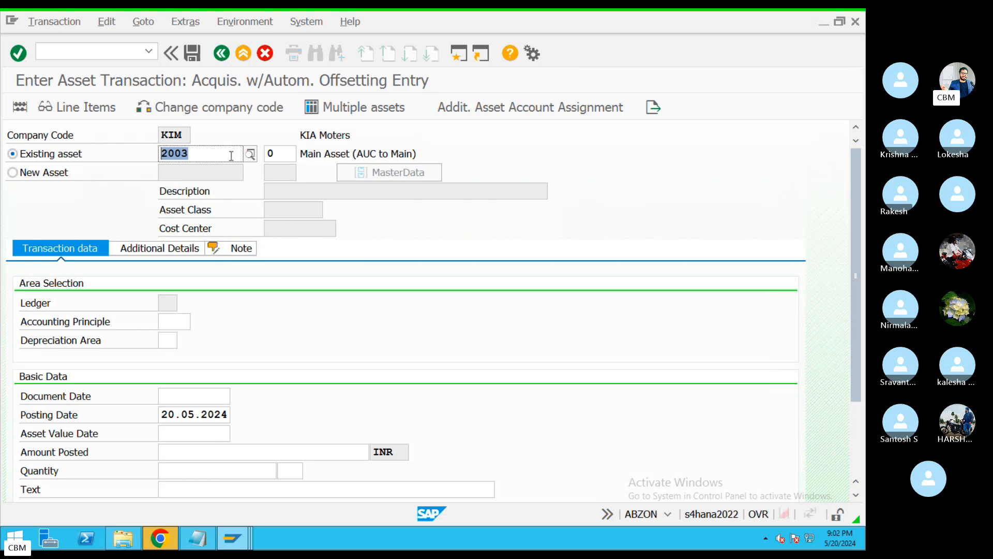
{"action": "left_click", "coordinate": [209, 542]}
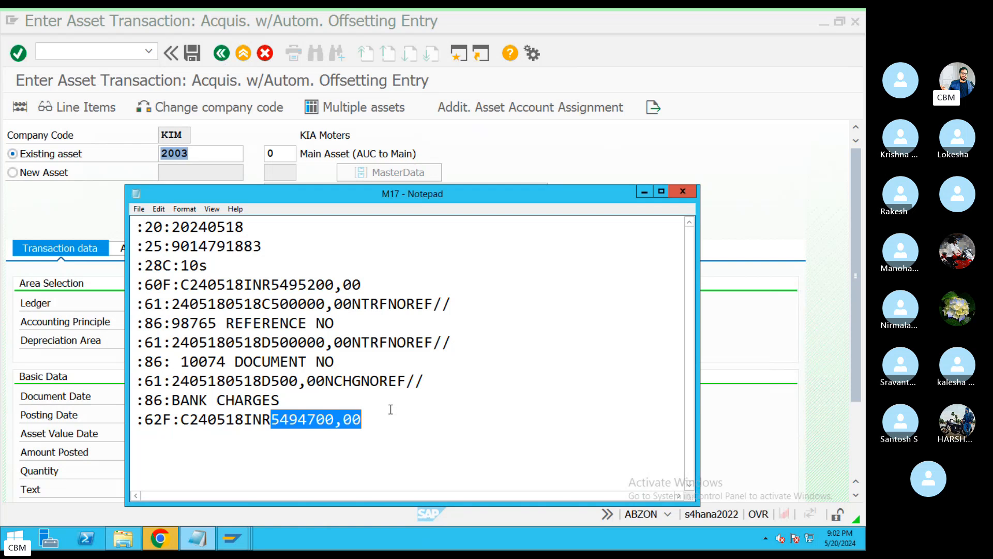
{"action": "key", "text": "ctrl+Left"}
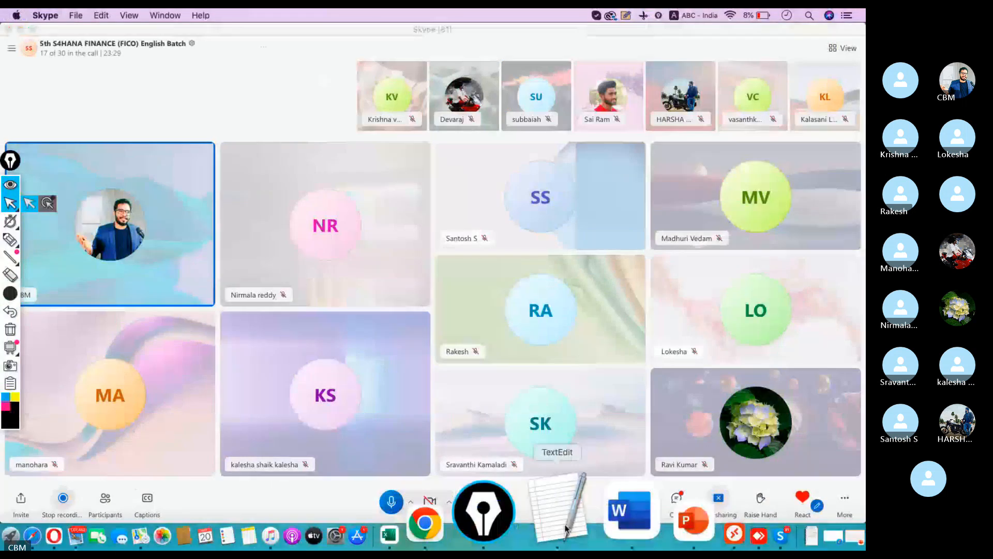
{"action": "left_click", "coordinate": [558, 509]}
{"action": "left_click", "coordinate": [410, 301]}
{"action": "scroll", "coordinate": [368, 250], "scroll_direction": "up", "scroll_amount": 5}
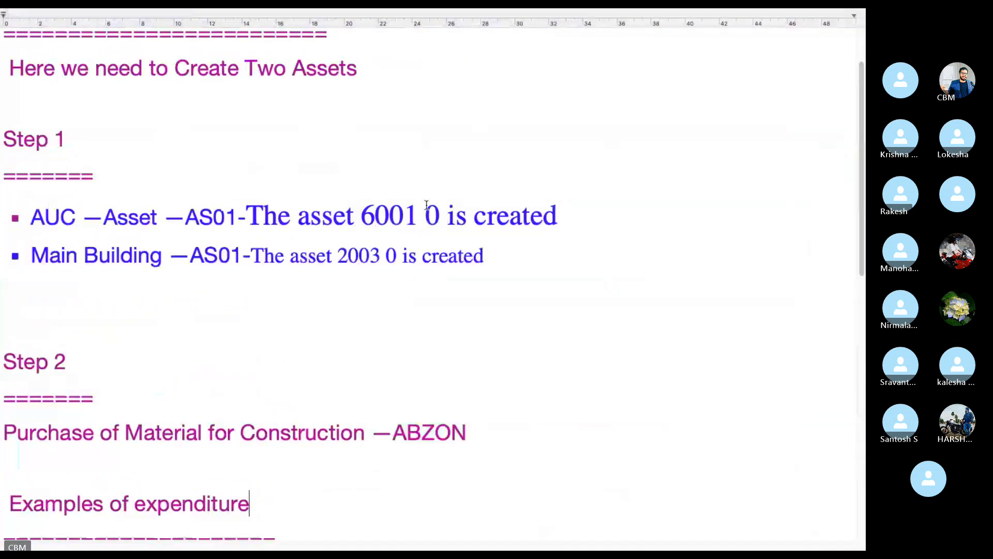
{"action": "left_click_drag", "start_coordinate": [419, 214], "coordinate": [363, 235]}
{"action": "key", "text": "ctrl+Left"}
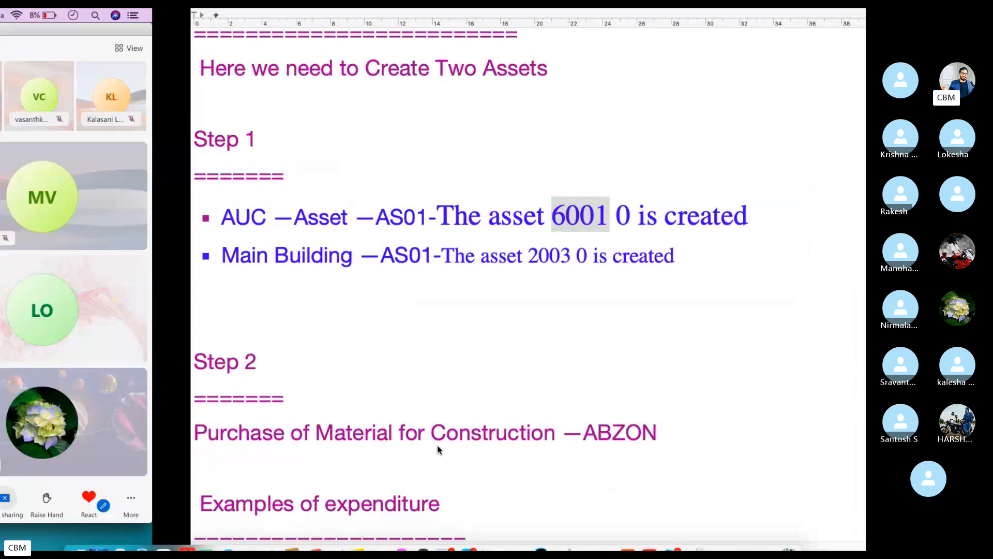
{"action": "left_click", "coordinate": [620, 510]}
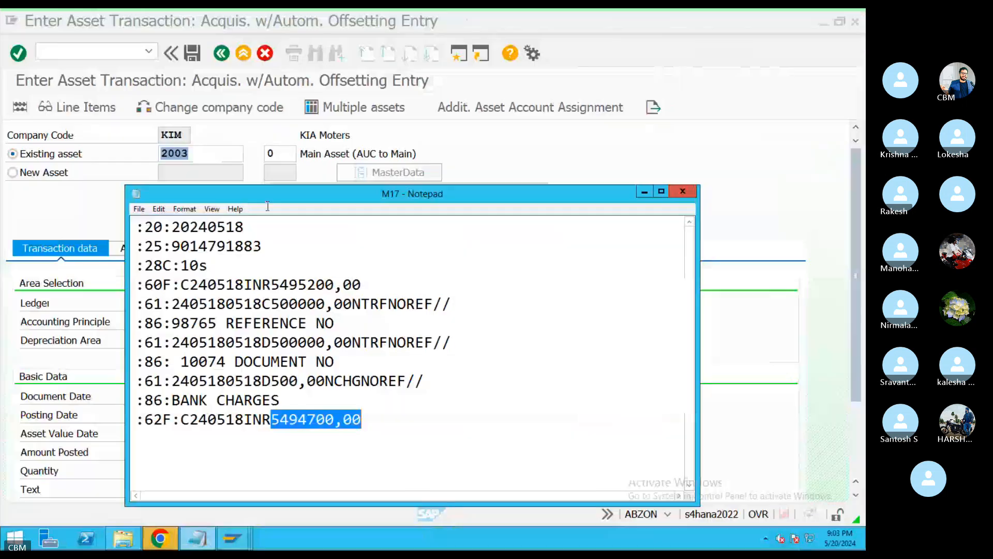
Enter 6001 as the existing asset for the transaction, keeping the existing-asset option selected instead of a new asset.
{"action": "left_click", "coordinate": [213, 166]}
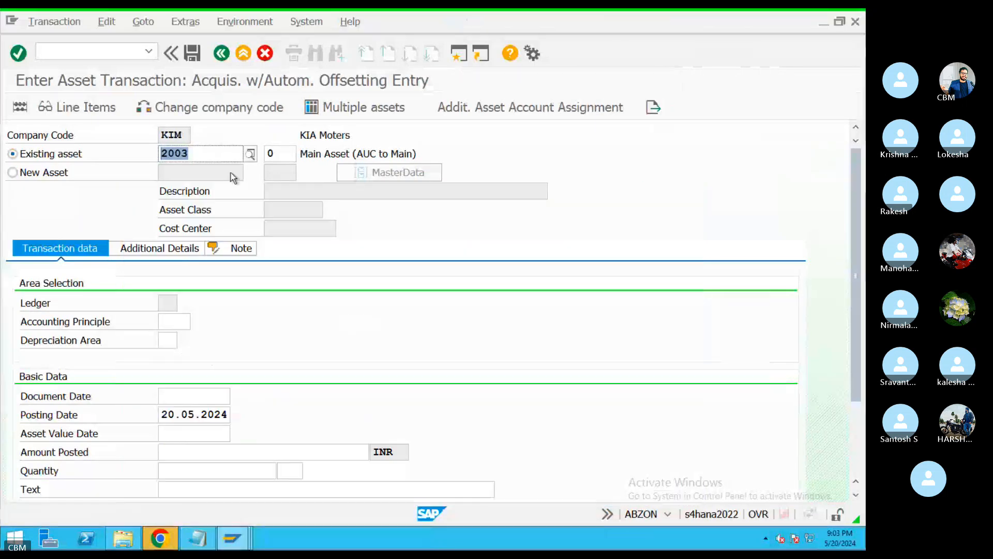
{"action": "type", "text": "6001"}
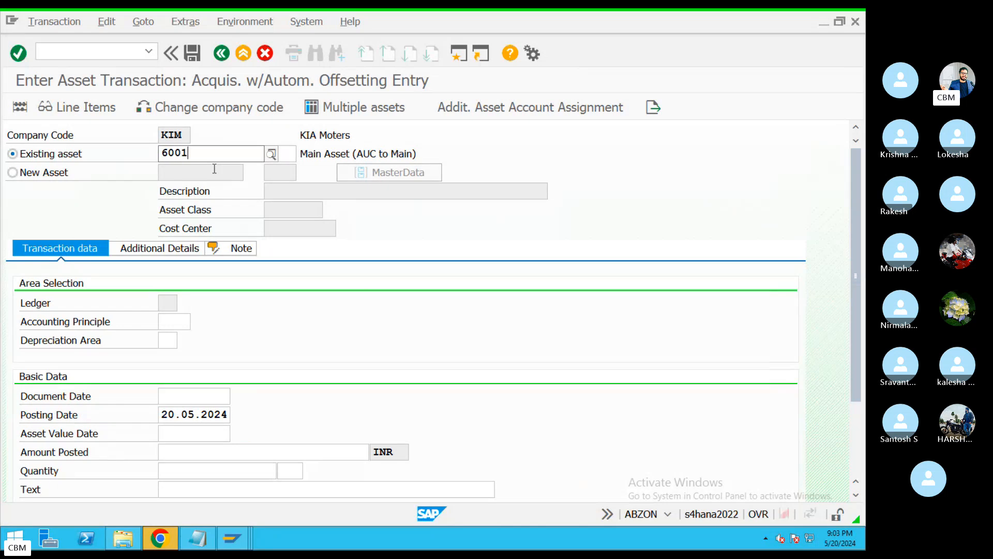
{"action": "key", "text": "Return"}
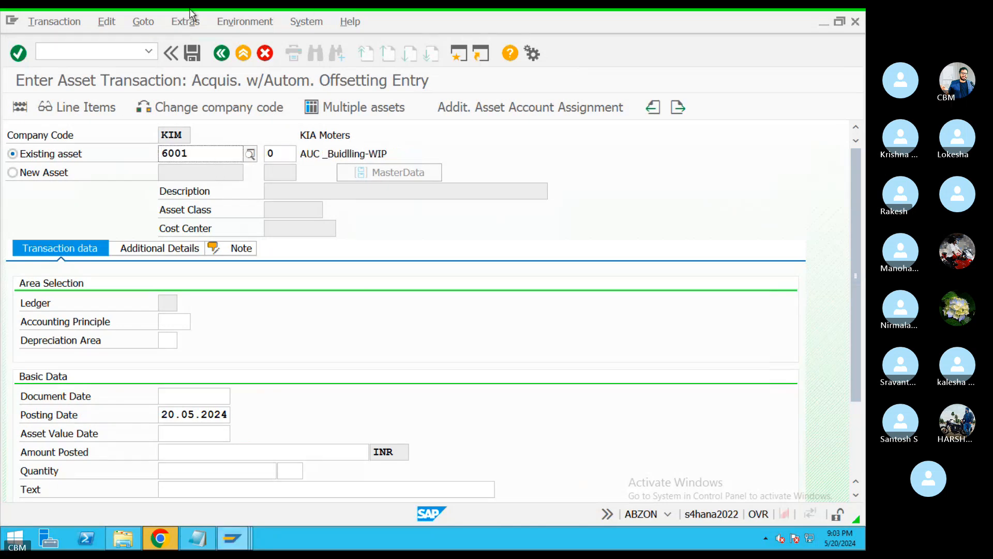
{"action": "left_click_drag", "start_coordinate": [194, 153], "coordinate": [133, 151]}
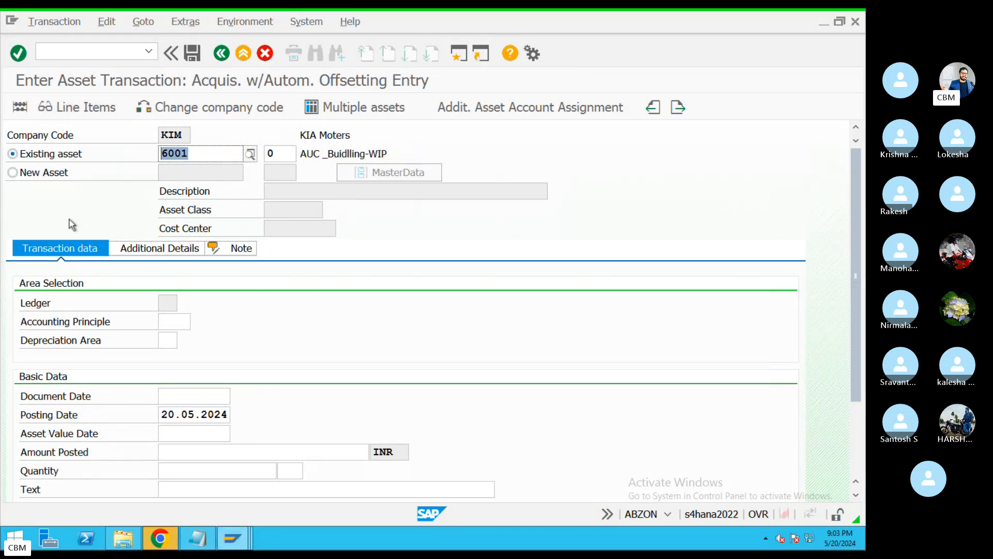
{"action": "left_click", "coordinate": [13, 172]}
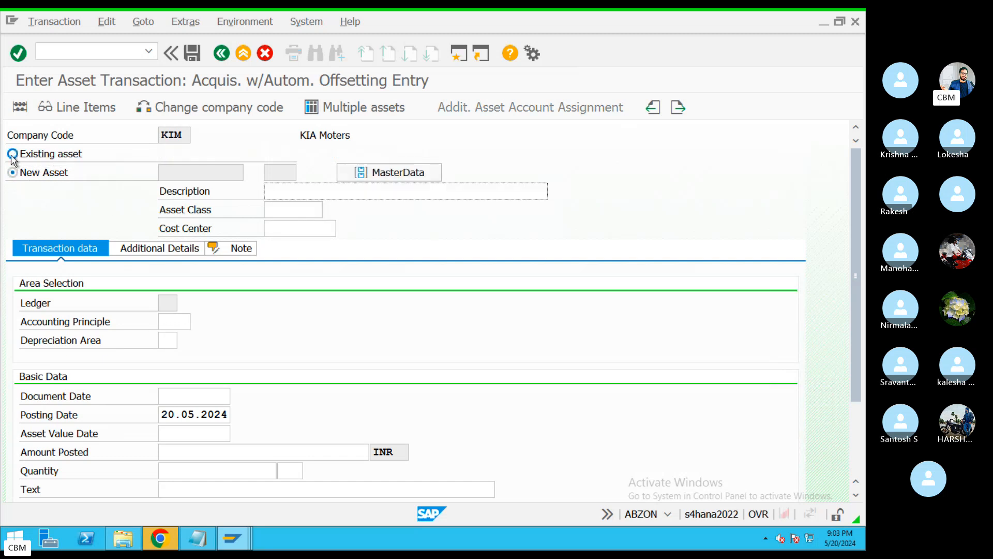
{"action": "left_click", "coordinate": [13, 155]}
{"action": "left_click_drag", "start_coordinate": [189, 153], "coordinate": [150, 152]}
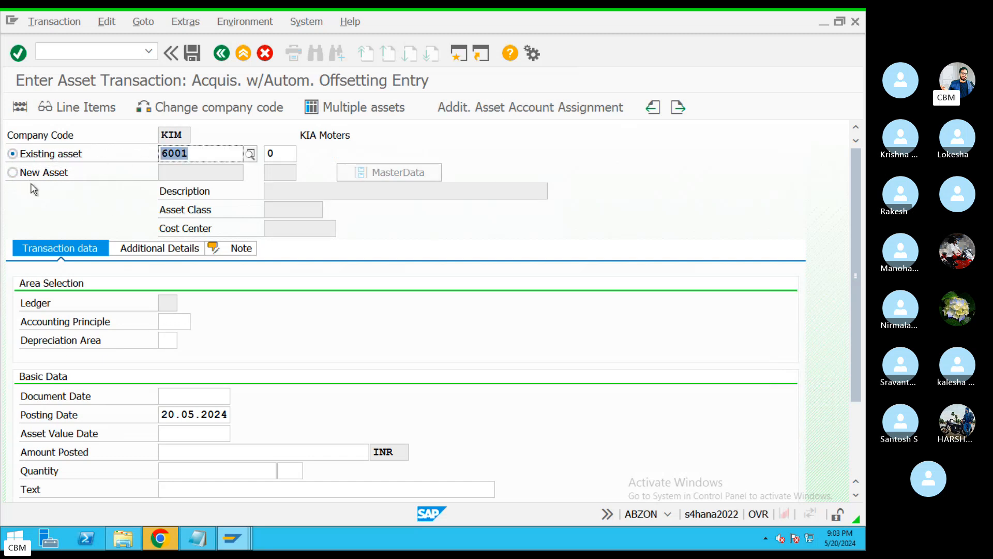
Set the accounting principle to GAAP and the depreciation area to 01, Book depreciation in local currency.
{"action": "left_click", "coordinate": [176, 321]}
{"action": "left_click", "coordinate": [196, 321]}
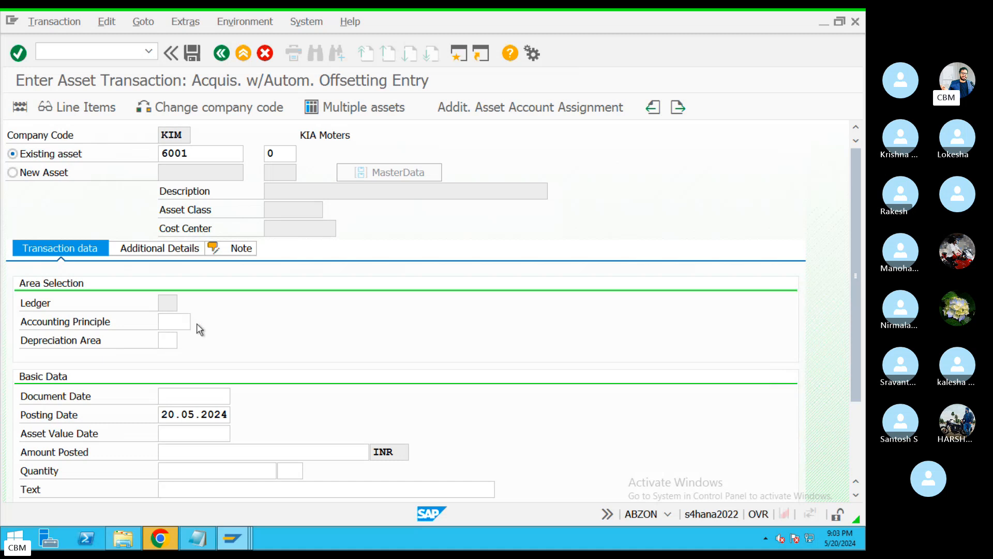
{"action": "double_click", "coordinate": [126, 108]}
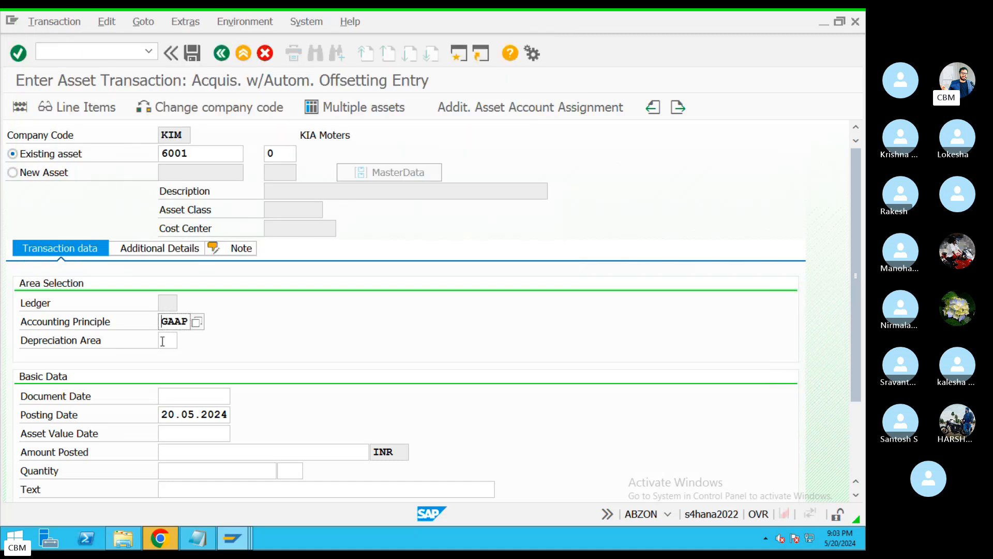
{"action": "left_click", "coordinate": [164, 341]}
{"action": "left_click", "coordinate": [183, 340]}
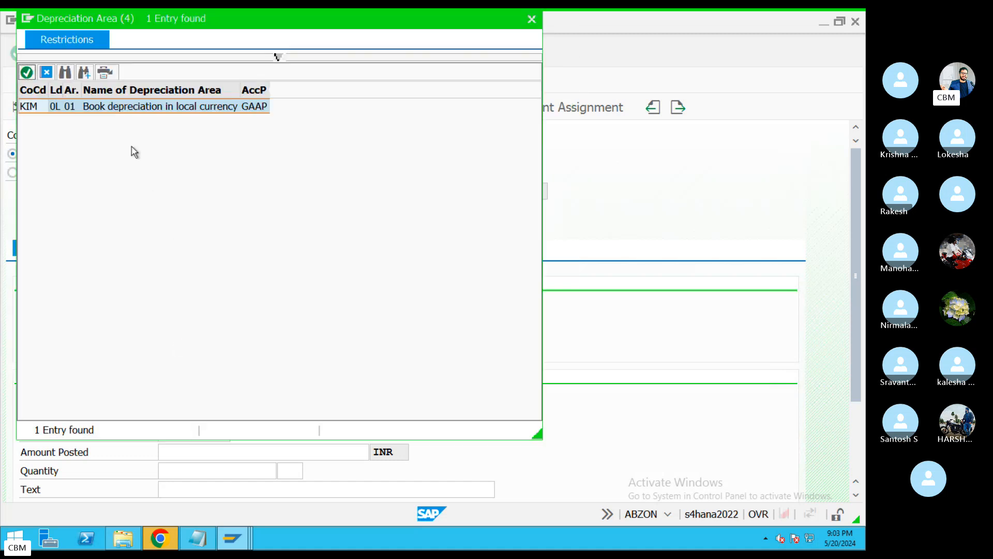
{"action": "double_click", "coordinate": [104, 113]}
Set both the document date and the asset value date to 20.05.2024.
{"action": "left_click", "coordinate": [192, 397]}
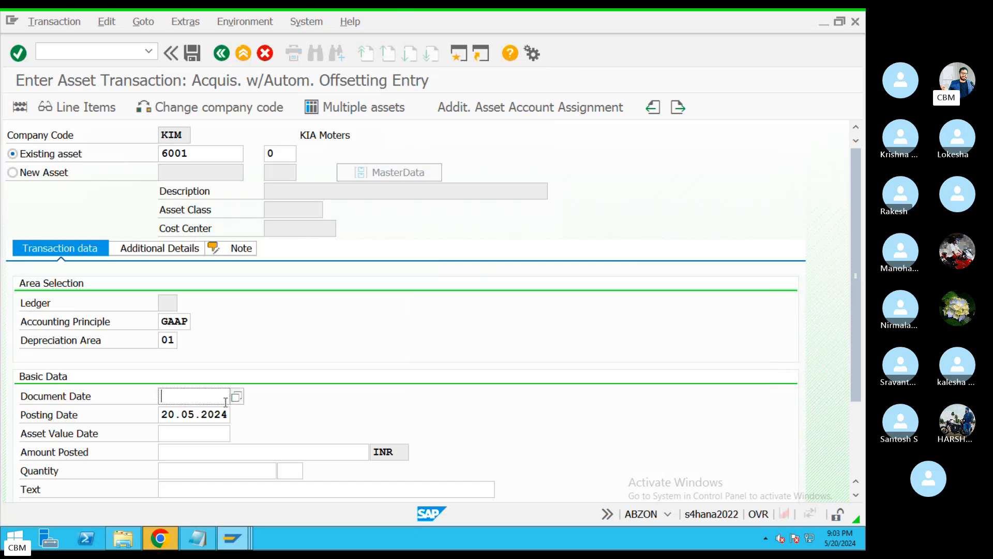
{"action": "left_click", "coordinate": [237, 397]}
{"action": "double_click", "coordinate": [202, 353]}
{"action": "left_click_drag", "start_coordinate": [854, 356], "coordinate": [854, 389]}
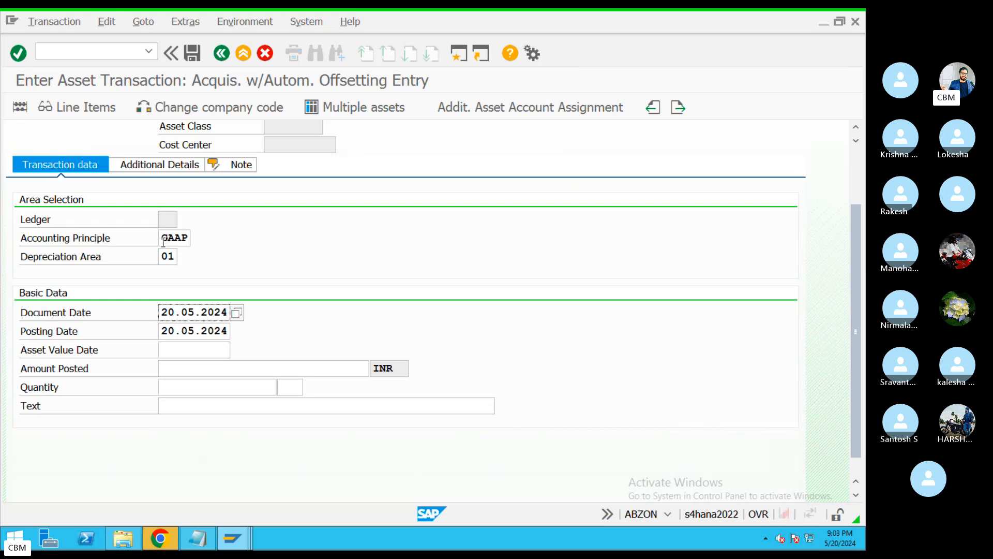
{"action": "left_click_drag", "start_coordinate": [163, 241], "coordinate": [177, 239]}
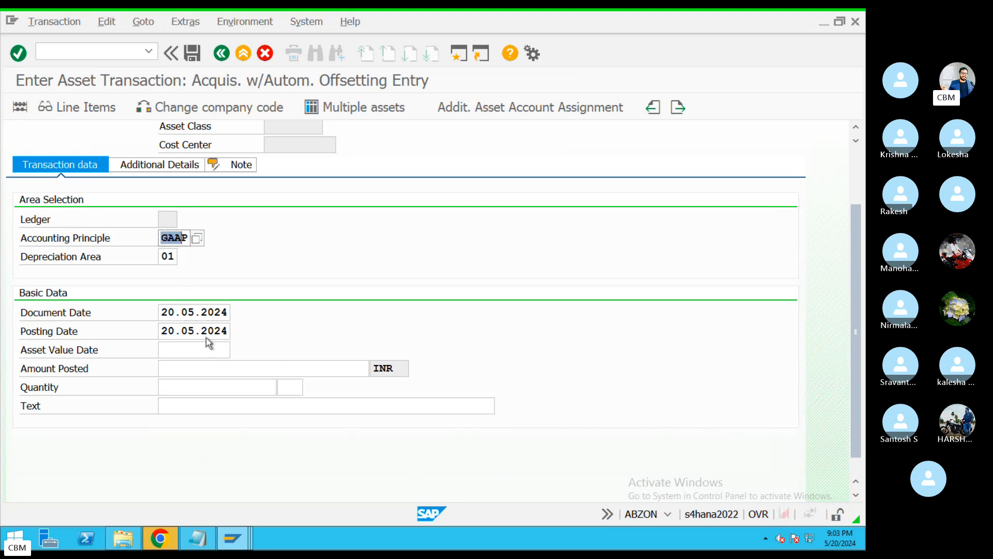
{"action": "left_click", "coordinate": [219, 354]}
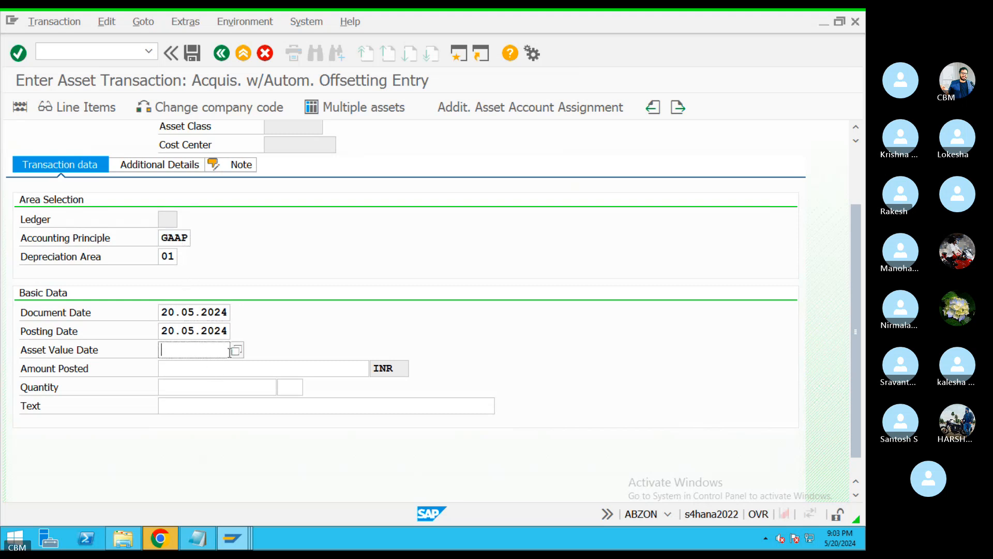
{"action": "left_click", "coordinate": [233, 353]}
{"action": "double_click", "coordinate": [224, 358]}
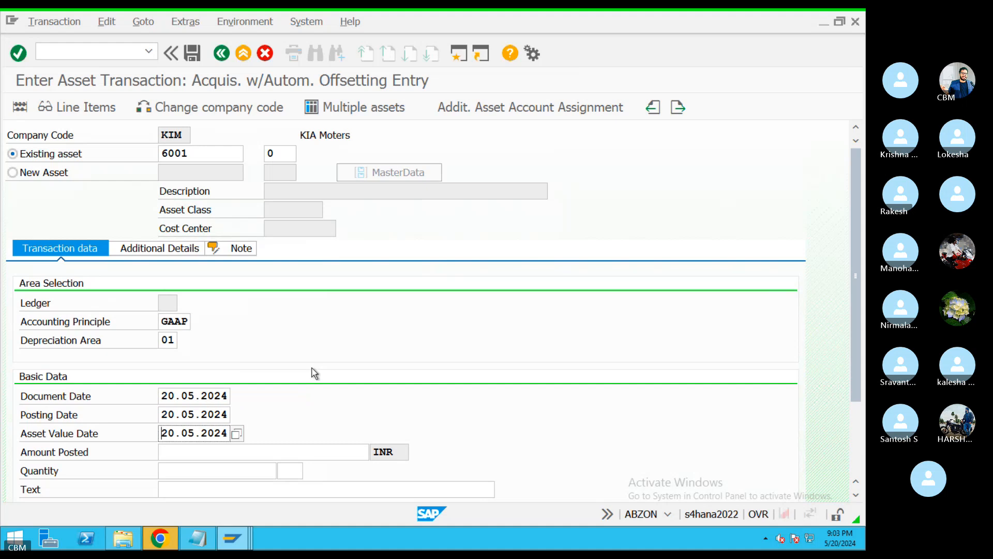
{"action": "left_click_drag", "start_coordinate": [859, 356], "coordinate": [747, 429]}
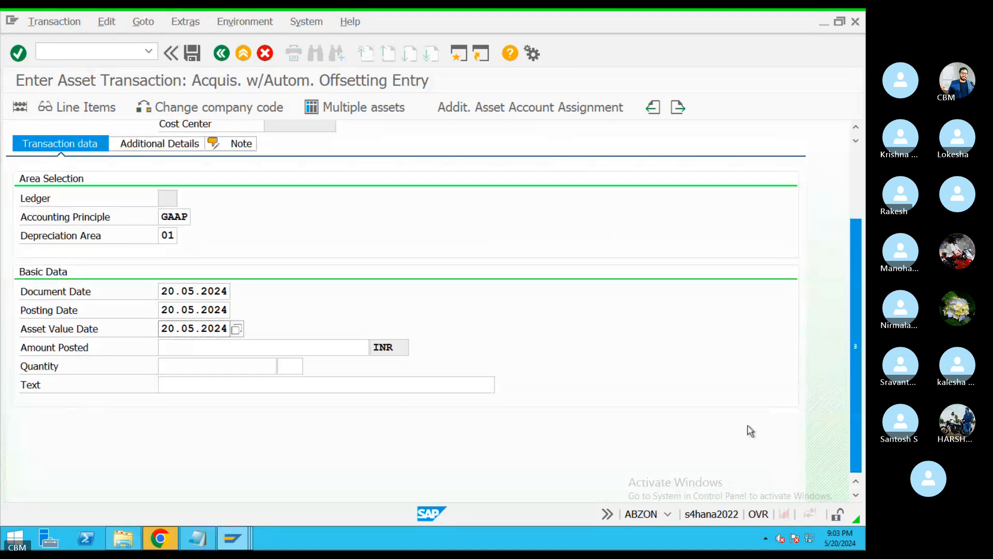
Copy "Building Material" from the expenditure examples in the notes and paste it as the posting's text in the SAP transaction.
{"action": "left_click", "coordinate": [300, 348]}
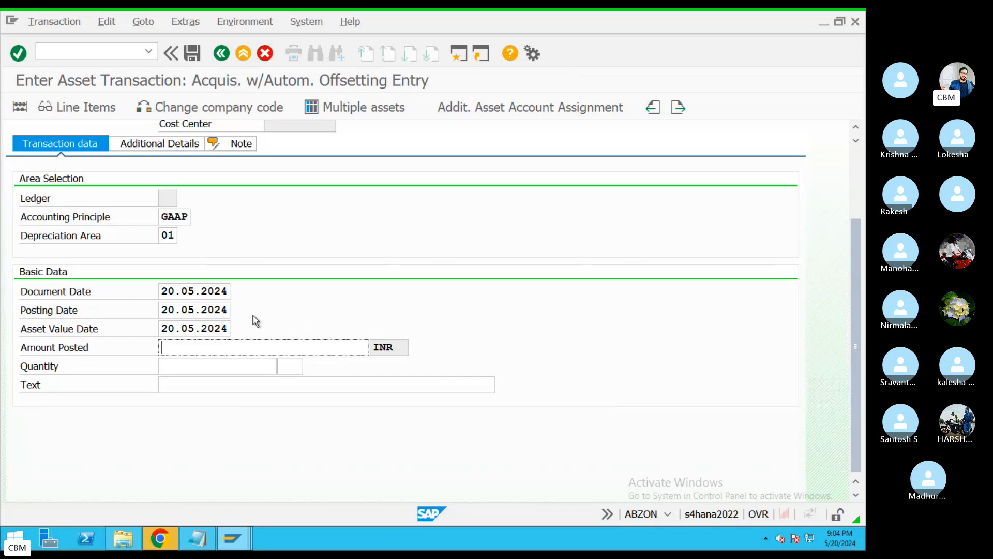
{"action": "left_click", "coordinate": [183, 388]}
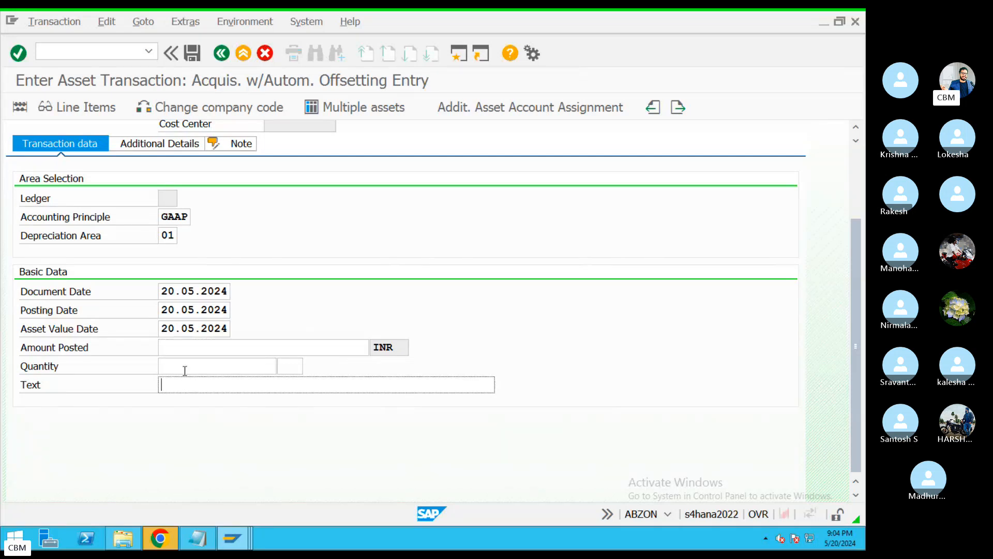
{"action": "left_click", "coordinate": [206, 540]}
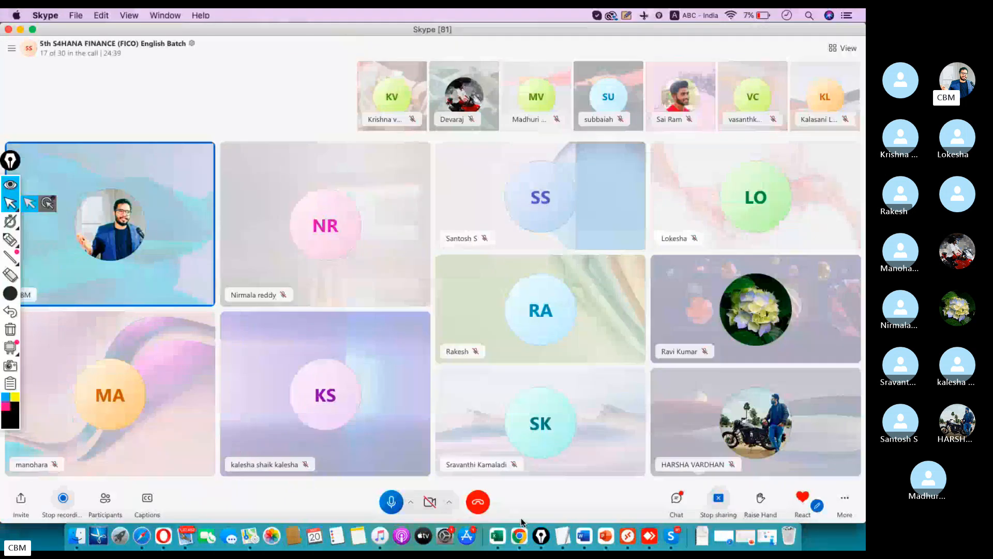
{"action": "scroll", "coordinate": [266, 333], "scroll_direction": "down", "scroll_amount": 5}
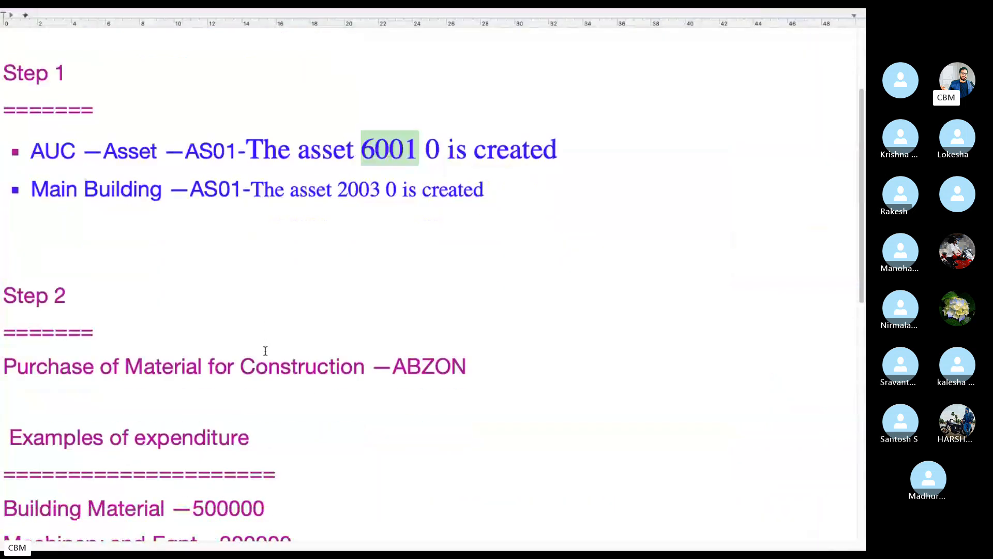
{"action": "left_click_drag", "start_coordinate": [173, 376], "coordinate": [2, 382]}
{"action": "key", "text": "ctrl+c"}
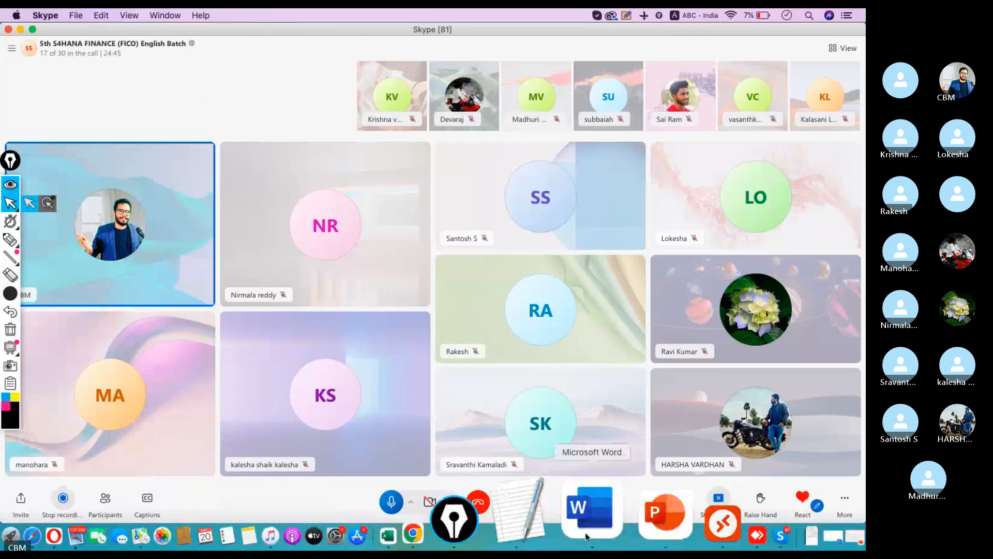
{"action": "left_click", "coordinate": [625, 524]}
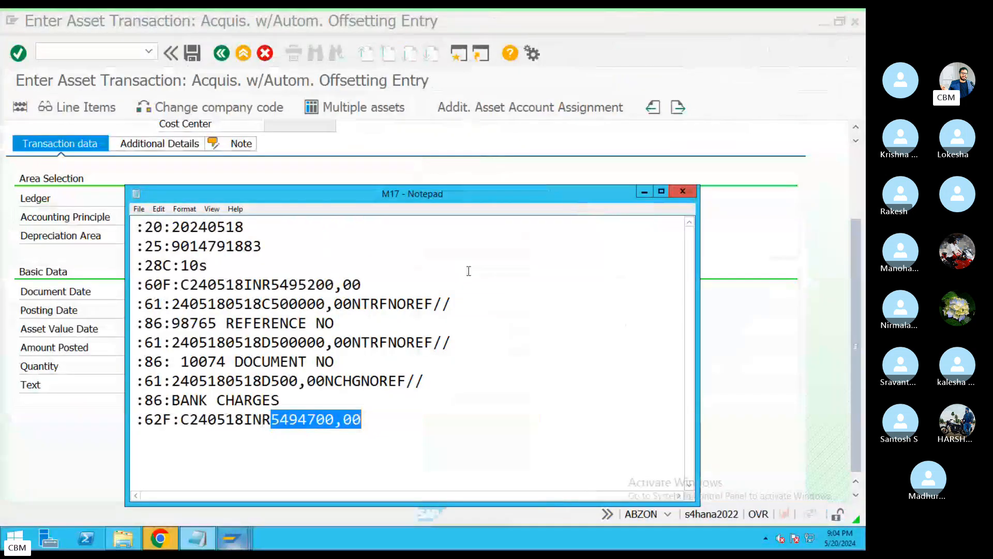
{"action": "left_click", "coordinate": [643, 193]}
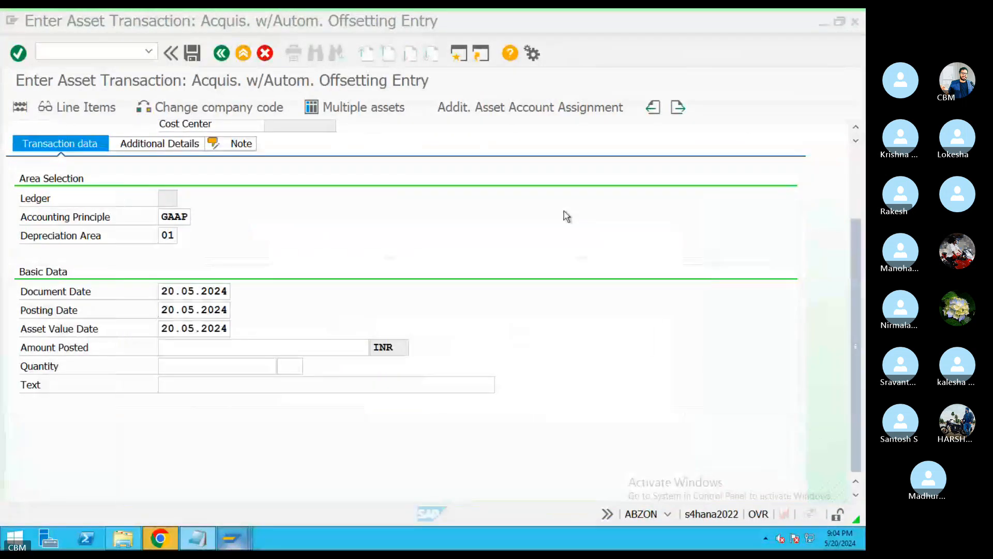
{"action": "left_click", "coordinate": [188, 383]}
{"action": "key", "text": "ctrl+v"}
Set the amount posted to 500000 INR and validate the transaction data.
{"action": "left_click", "coordinate": [212, 350]}
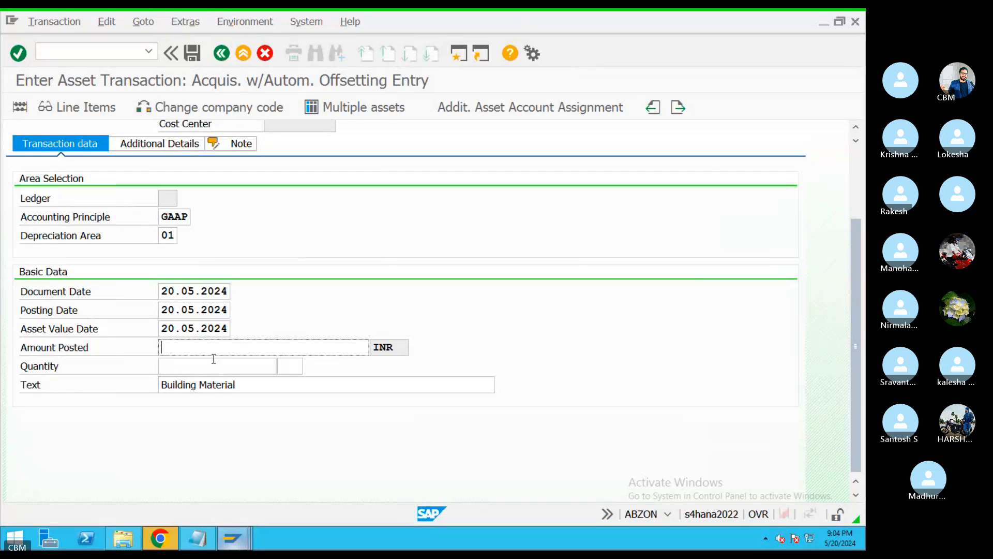
{"action": "type", "text": "5"}
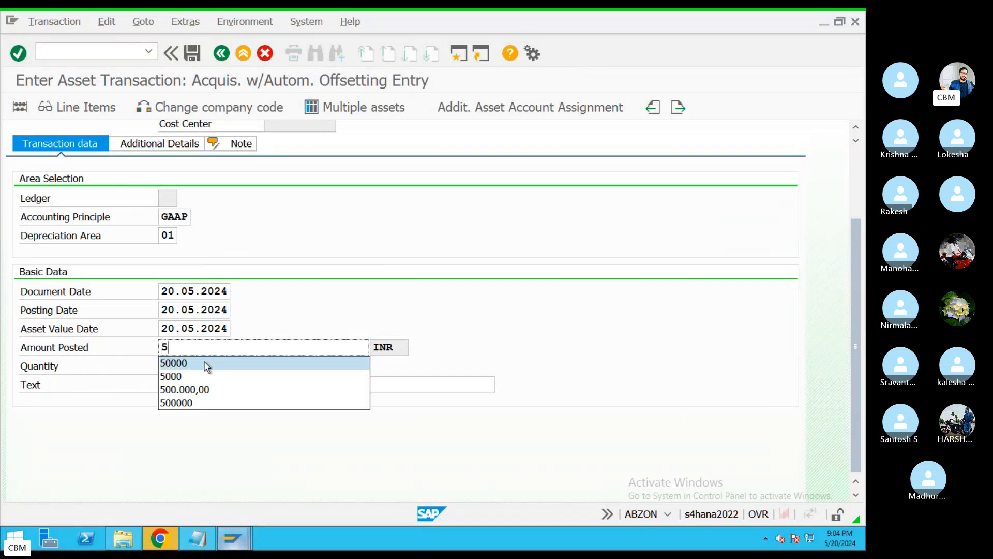
{"action": "left_click", "coordinate": [195, 403]}
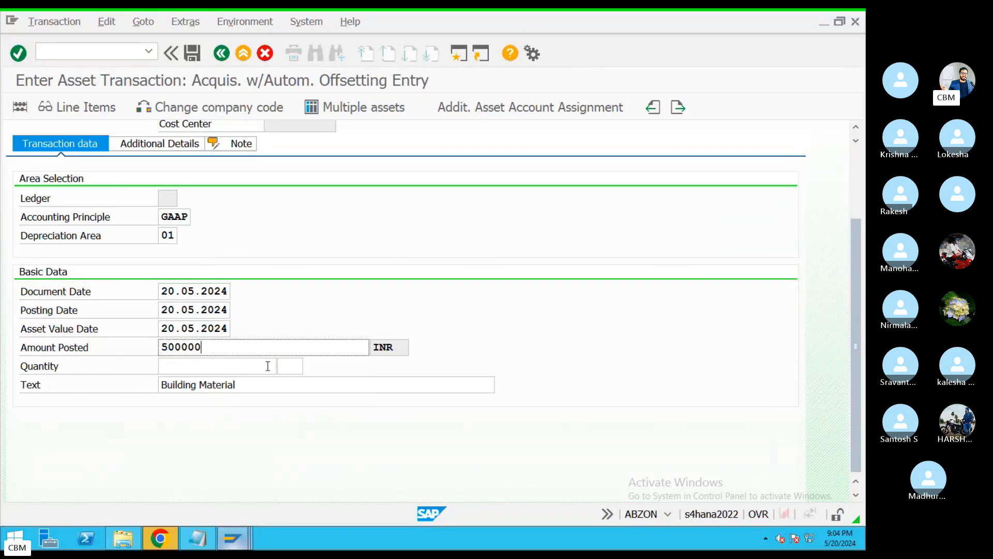
{"action": "key", "text": "Return"}
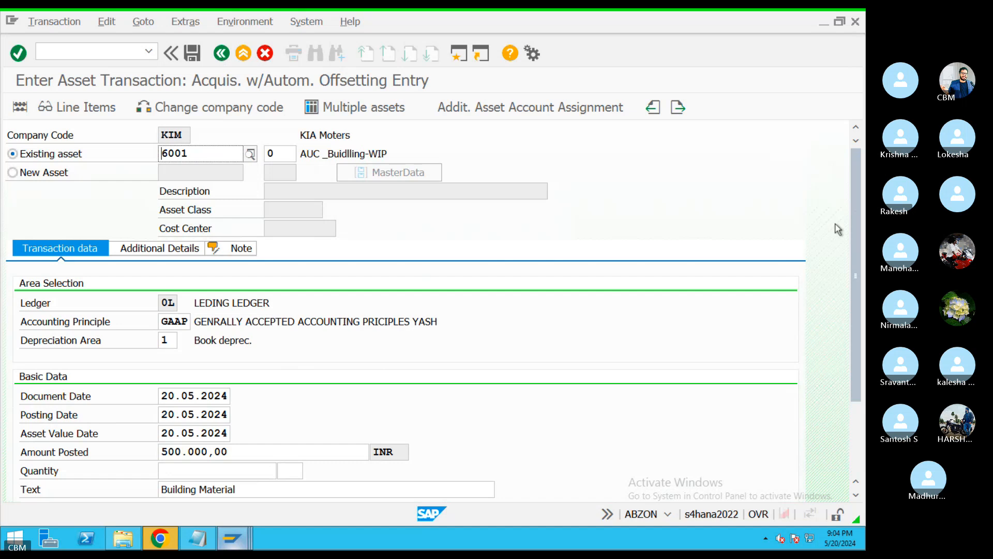
{"action": "left_click_drag", "start_coordinate": [861, 356], "coordinate": [860, 412]}
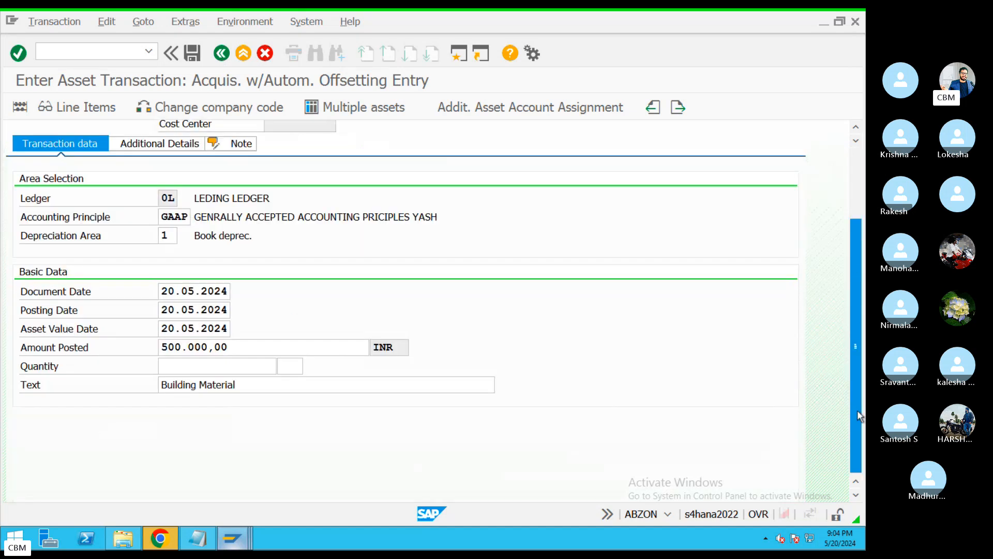
In the additional details, look up the offsetting account for company code KIM and choose CITI Bank, 200101.
{"action": "left_click", "coordinate": [155, 148]}
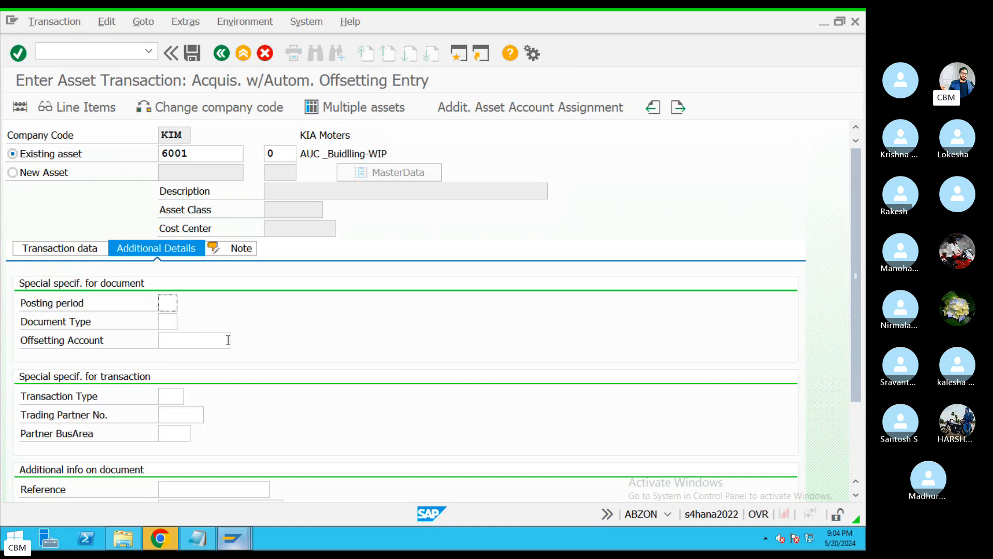
{"action": "left_click", "coordinate": [196, 340]}
{"action": "left_click", "coordinate": [232, 341]}
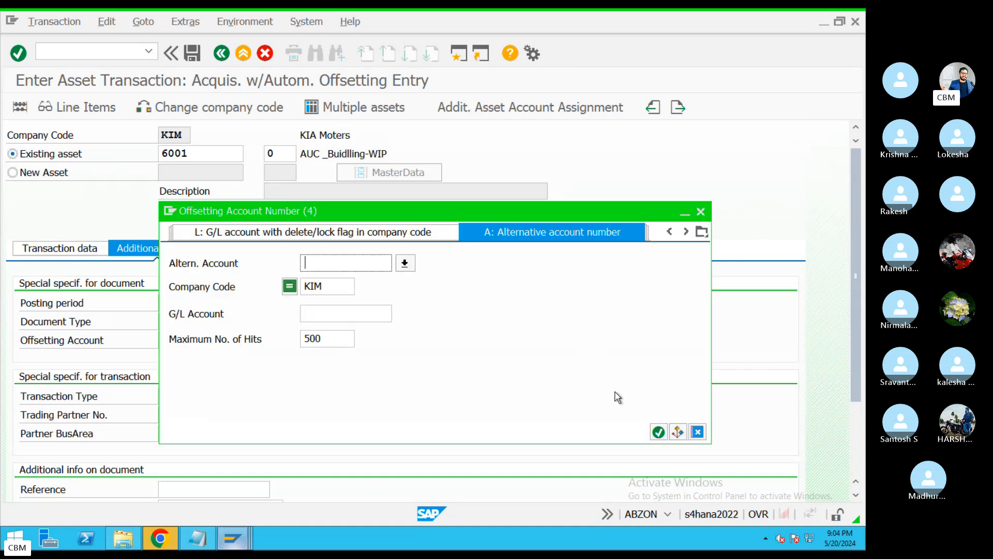
{"action": "left_click", "coordinate": [658, 432]}
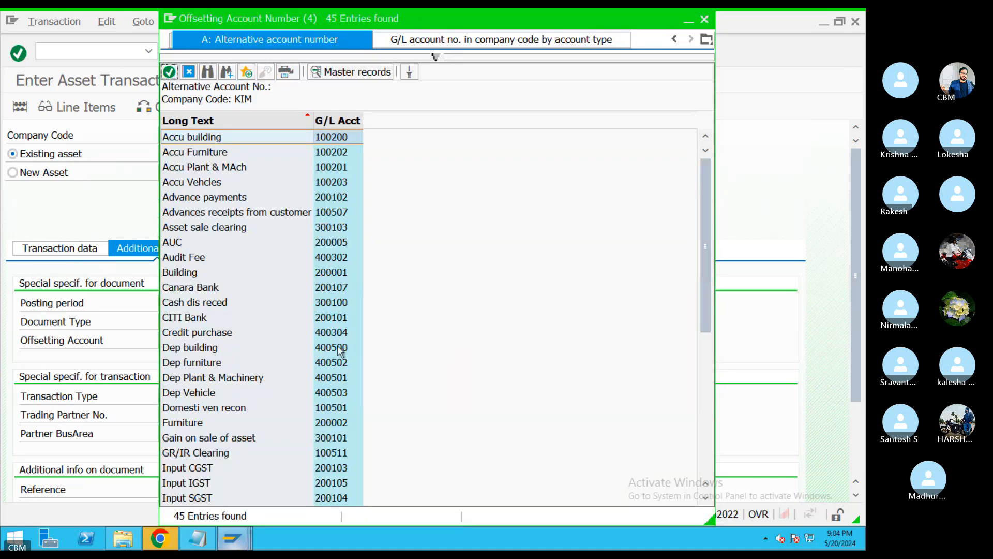
{"action": "double_click", "coordinate": [300, 317]}
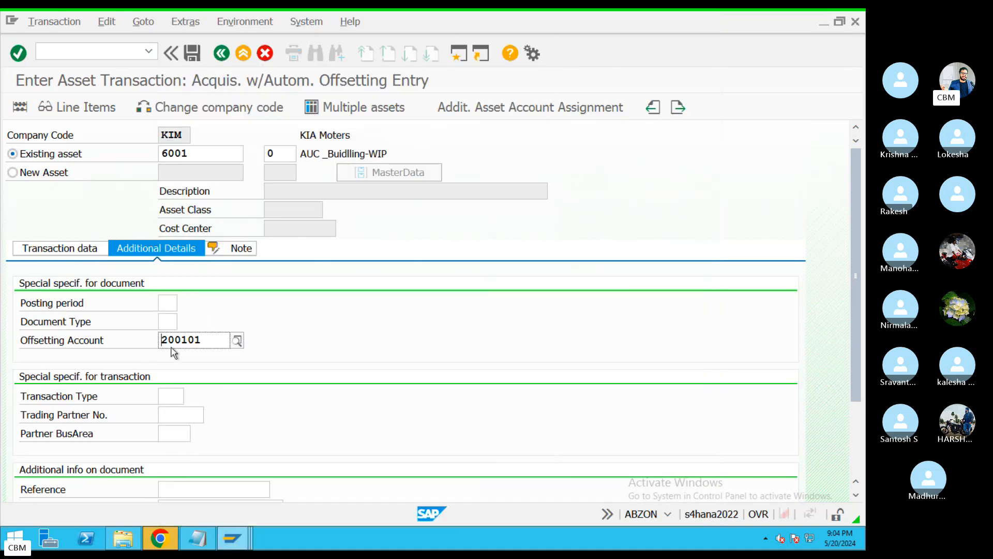
Simulate the posting, read the detailed explanation of the status message and close it.
{"action": "left_click", "coordinate": [22, 109]}
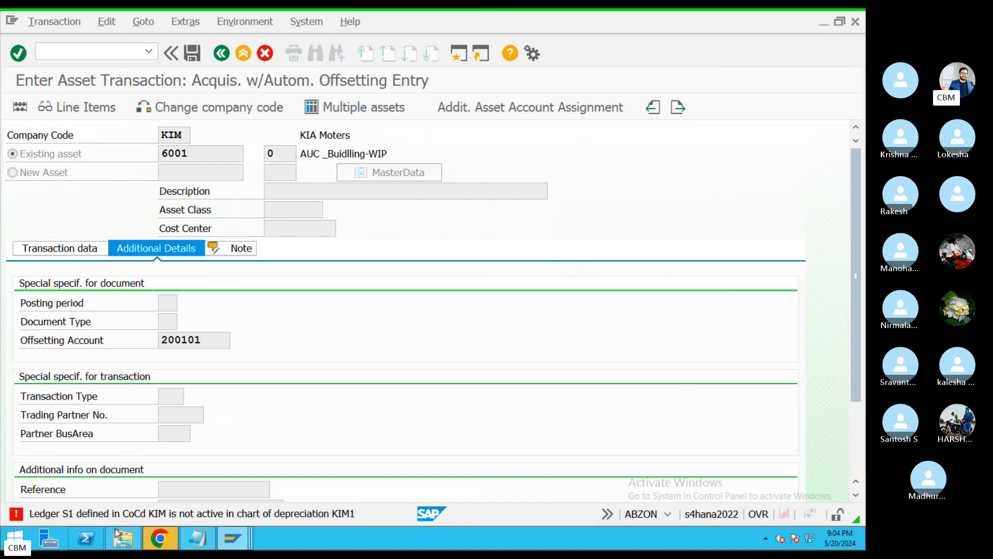
{"action": "double_click", "coordinate": [161, 514]}
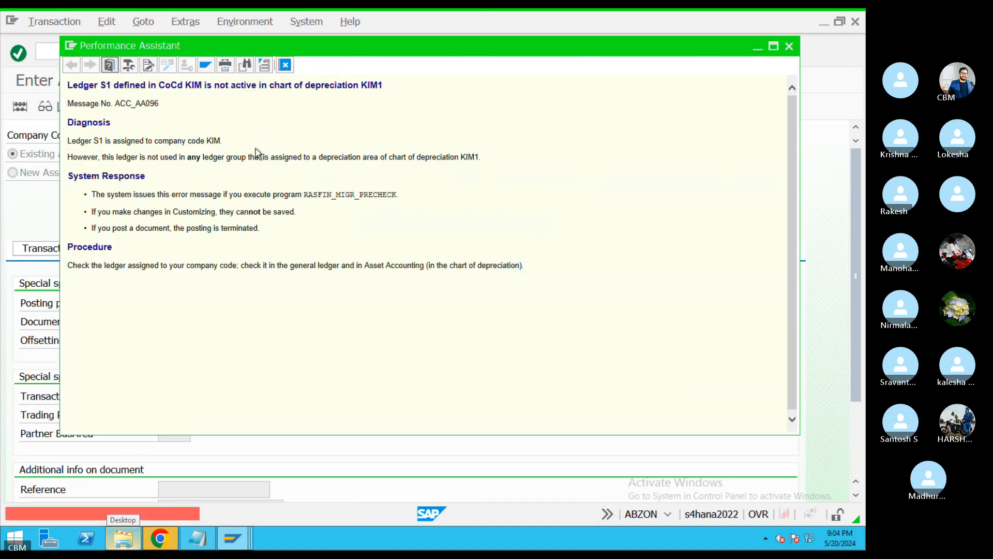
{"action": "left_click_drag", "start_coordinate": [149, 85], "coordinate": [82, 86]}
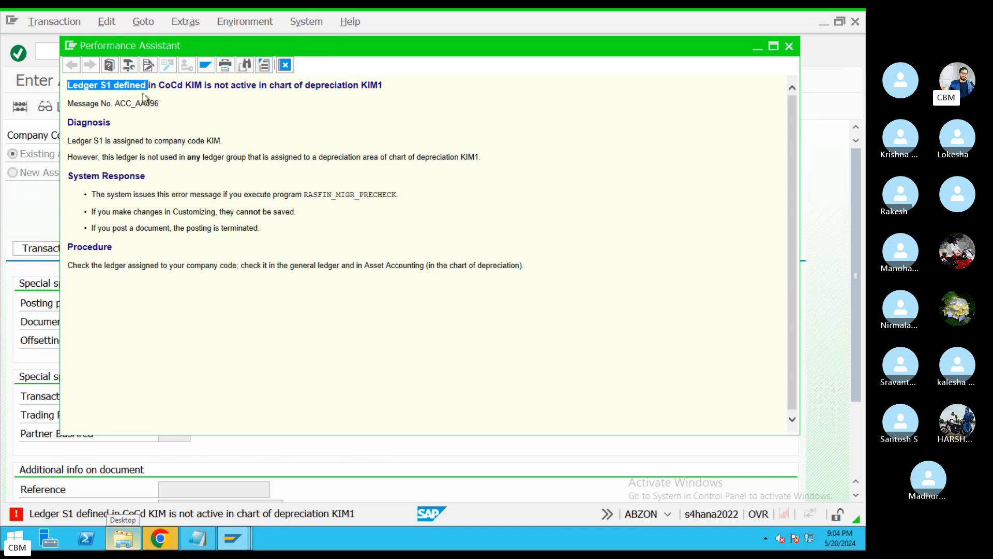
{"action": "left_click", "coordinate": [121, 85]}
{"action": "left_click_drag", "start_coordinate": [97, 86], "coordinate": [199, 83]}
{"action": "left_click_drag", "start_coordinate": [122, 87], "coordinate": [94, 84]}
{"action": "left_click", "coordinate": [285, 65]}
Start transaction FINSC_LEDGER in a new session and acknowledge the consistency check messages.
{"action": "left_click", "coordinate": [458, 54]}
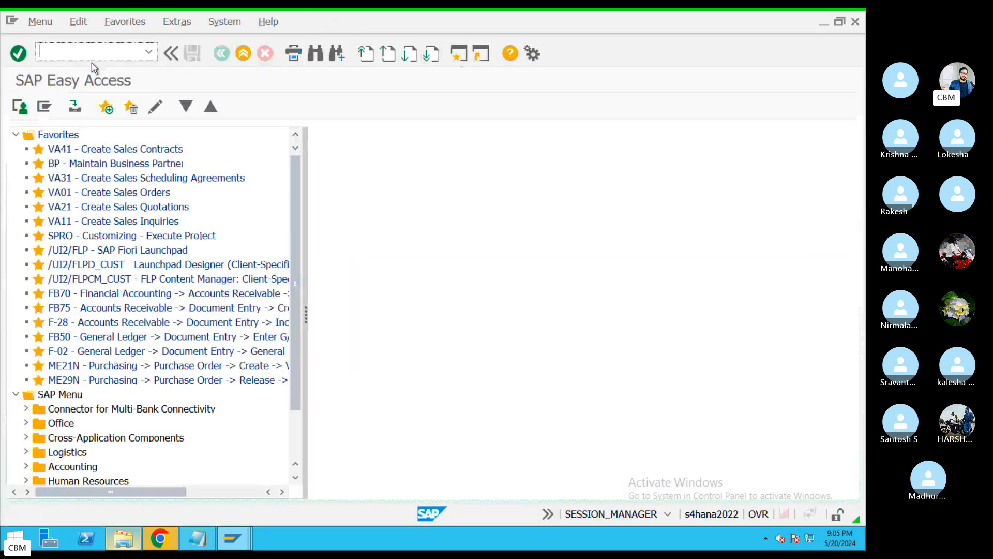
{"action": "type", "text": "finsc_Ledger"}
{"action": "key", "text": "Return"}
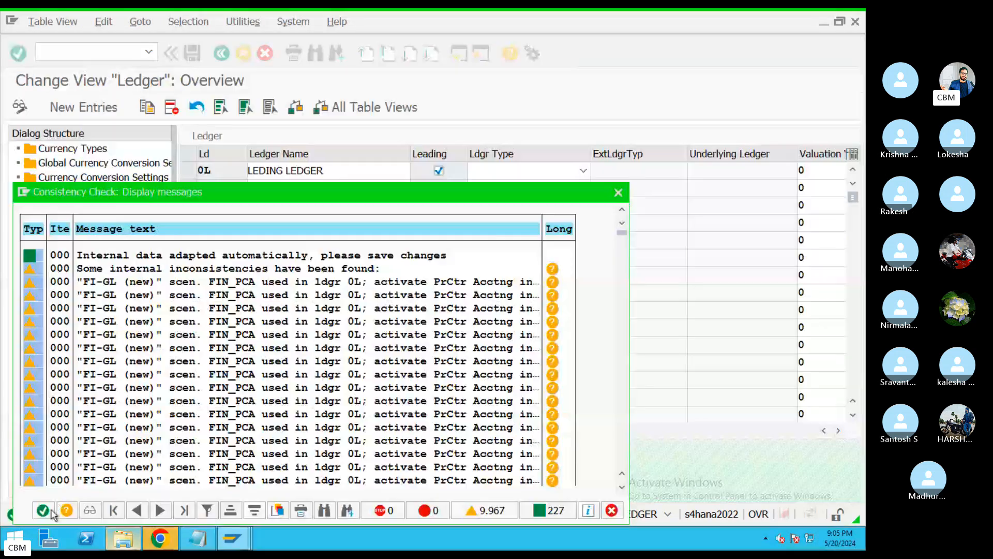
{"action": "left_click", "coordinate": [43, 510]}
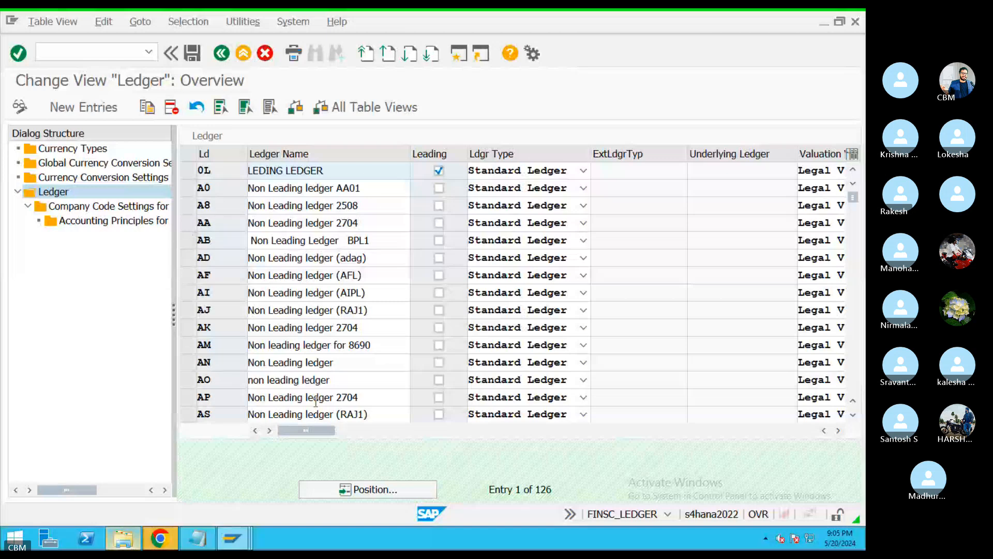
Locate ledger S1 in the ledger overview and open its company code settings, acknowledging the consistency check messages.
{"action": "left_click", "coordinate": [367, 488]}
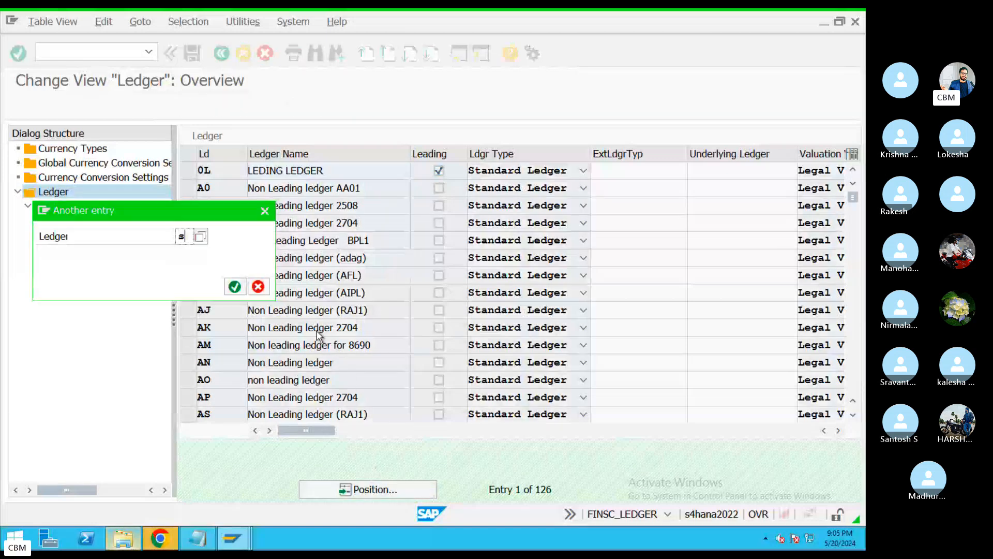
{"action": "type", "text": "s1"}
{"action": "key", "text": "Return"}
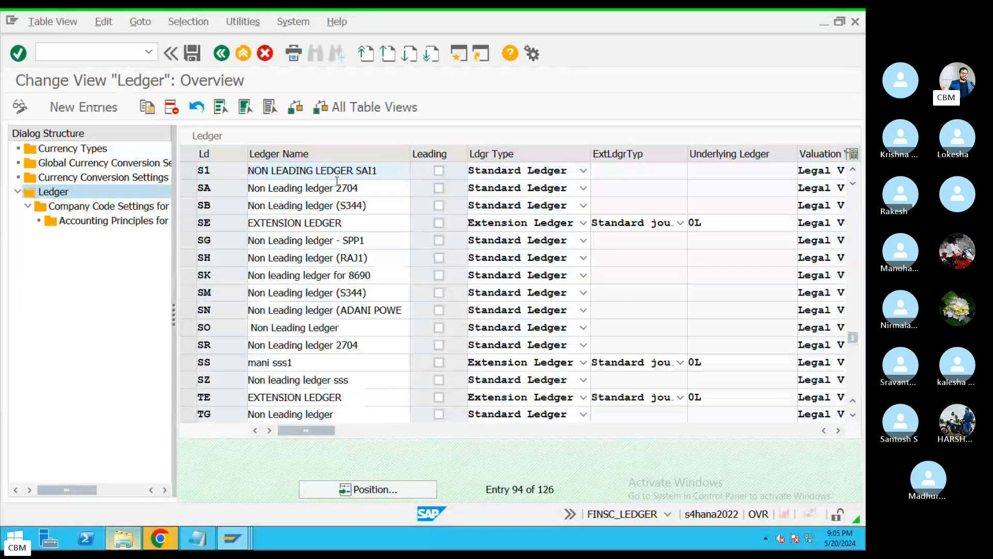
{"action": "left_click", "coordinate": [188, 170]}
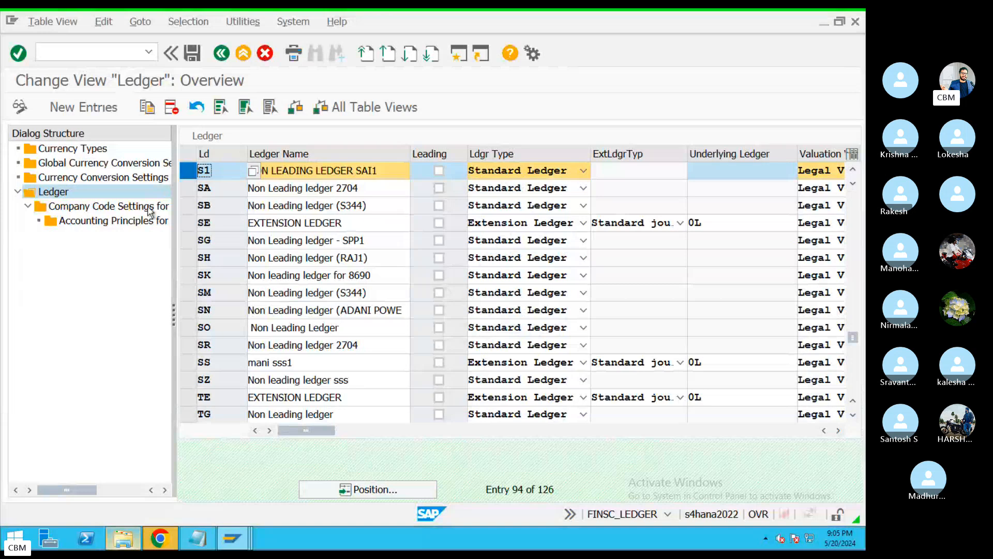
{"action": "double_click", "coordinate": [95, 208]}
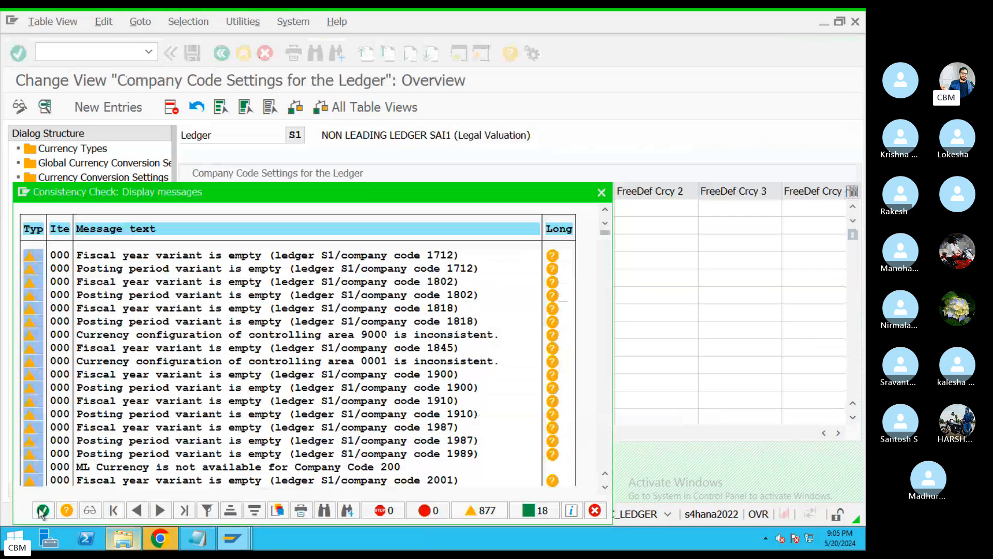
{"action": "left_click", "coordinate": [43, 510]}
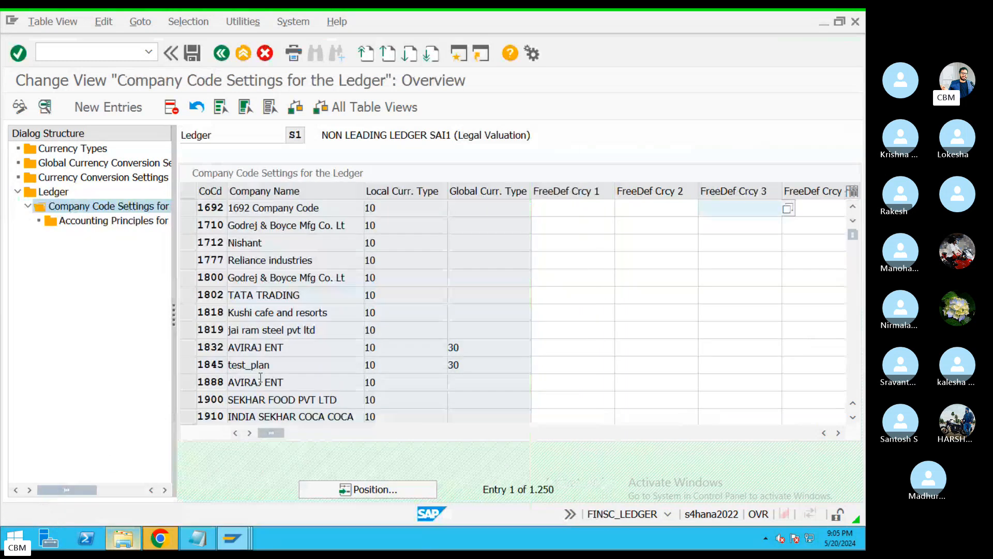
Locate company code KIM in the settings of ledger S1 and delete its entry.
{"action": "left_click", "coordinate": [378, 497]}
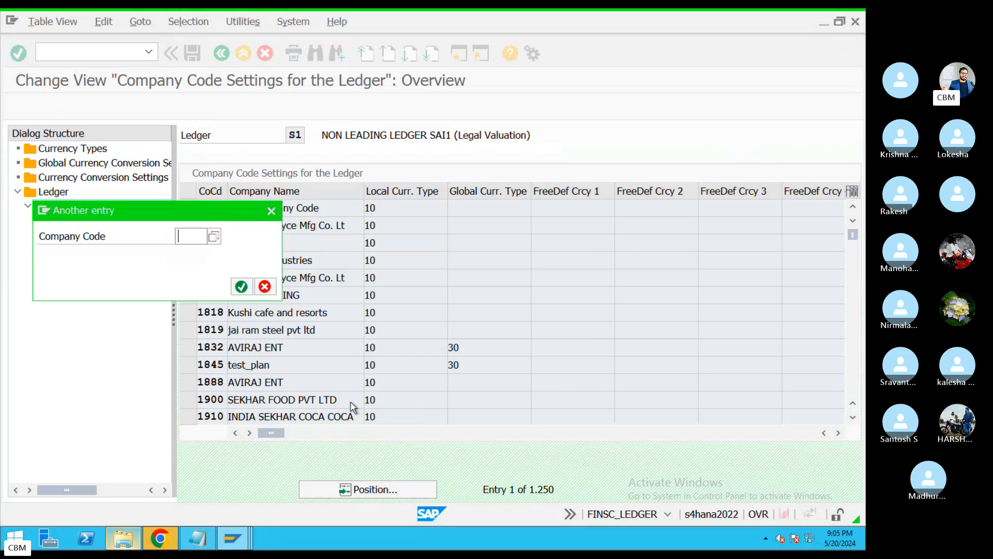
{"action": "type", "text": "KIM"}
{"action": "key", "text": "Return"}
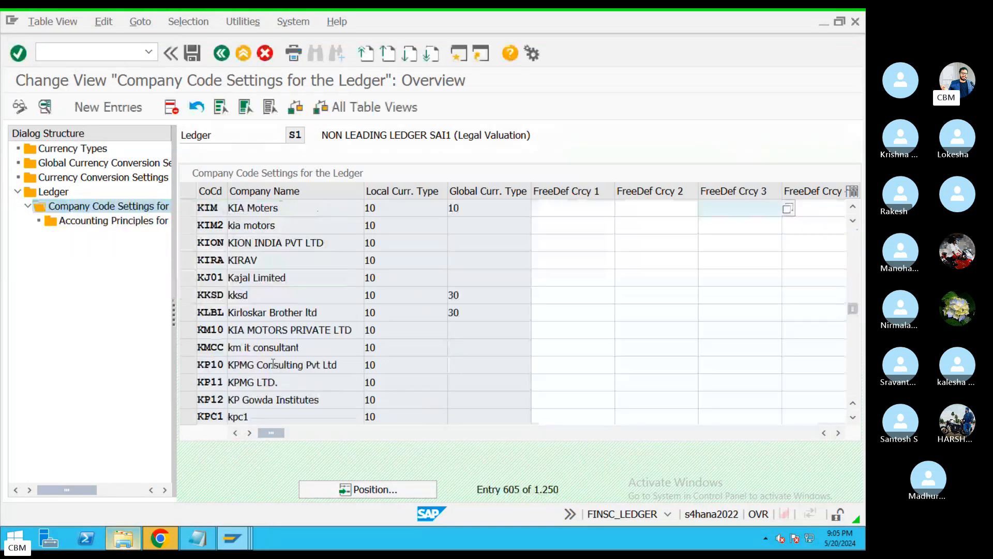
{"action": "left_click", "coordinate": [187, 207]}
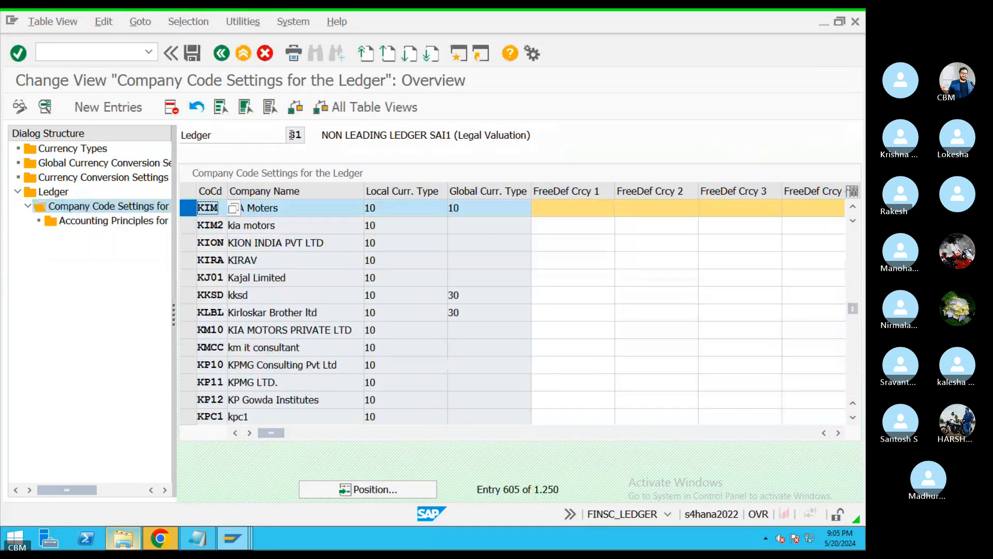
{"action": "left_click", "coordinate": [173, 107]}
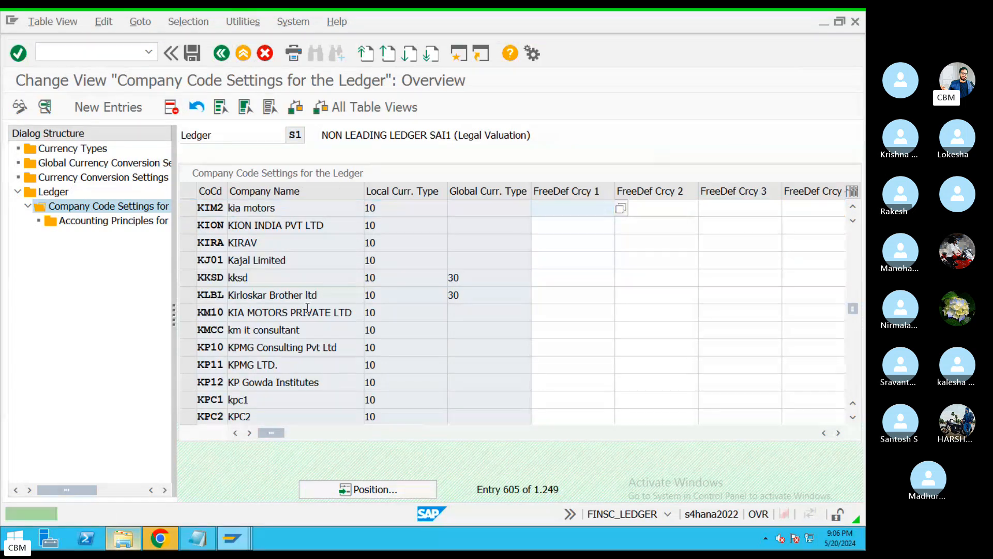
Save the ledger's company code settings, acknowledge the consistency check messages and leave the ledger customizing.
{"action": "left_click", "coordinate": [192, 54]}
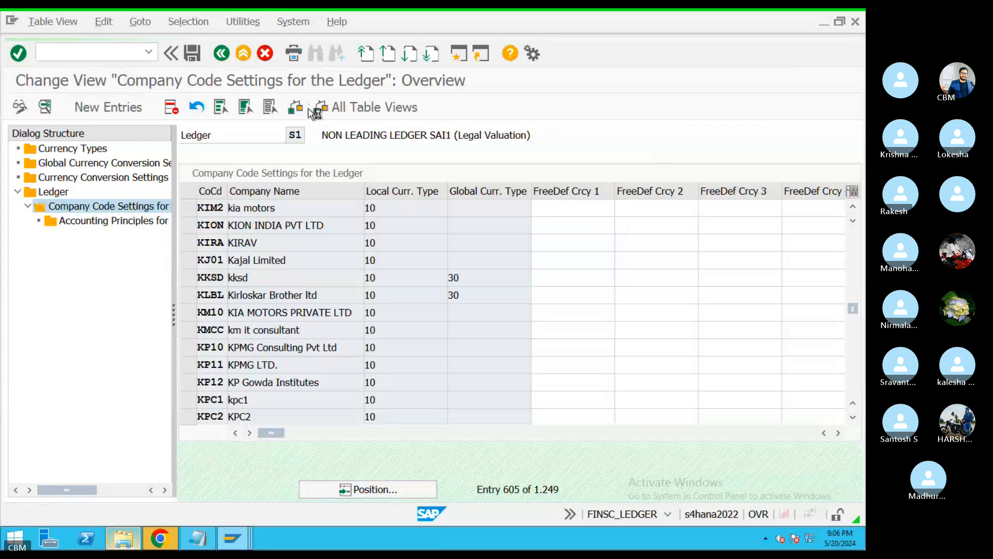
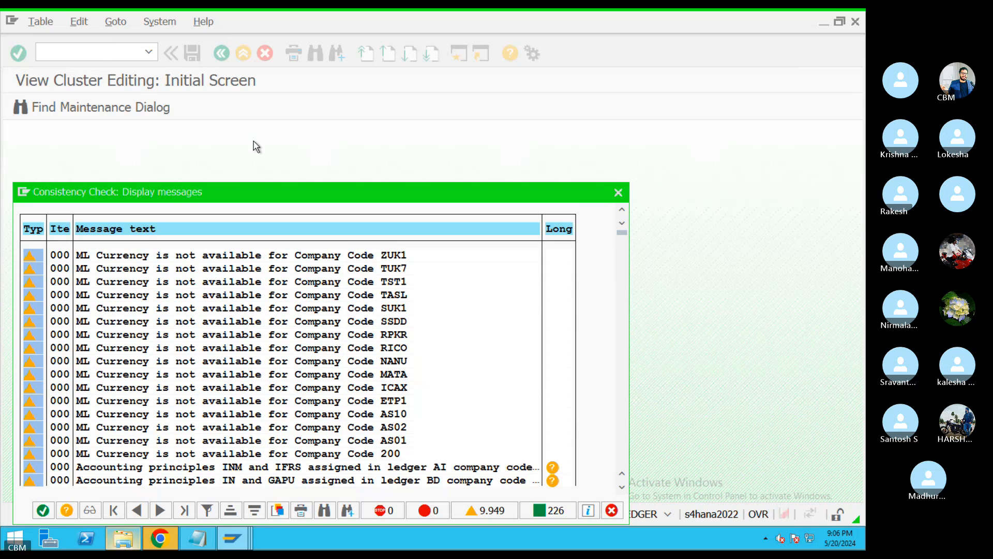
{"action": "left_click", "coordinate": [44, 510]}
{"action": "left_click", "coordinate": [239, 289]}
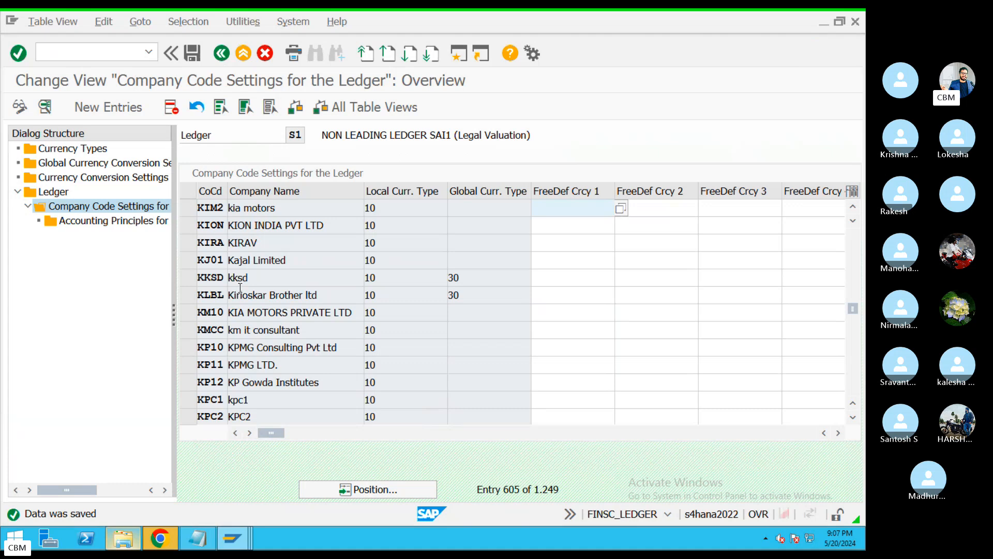
{"action": "left_click", "coordinate": [247, 52]}
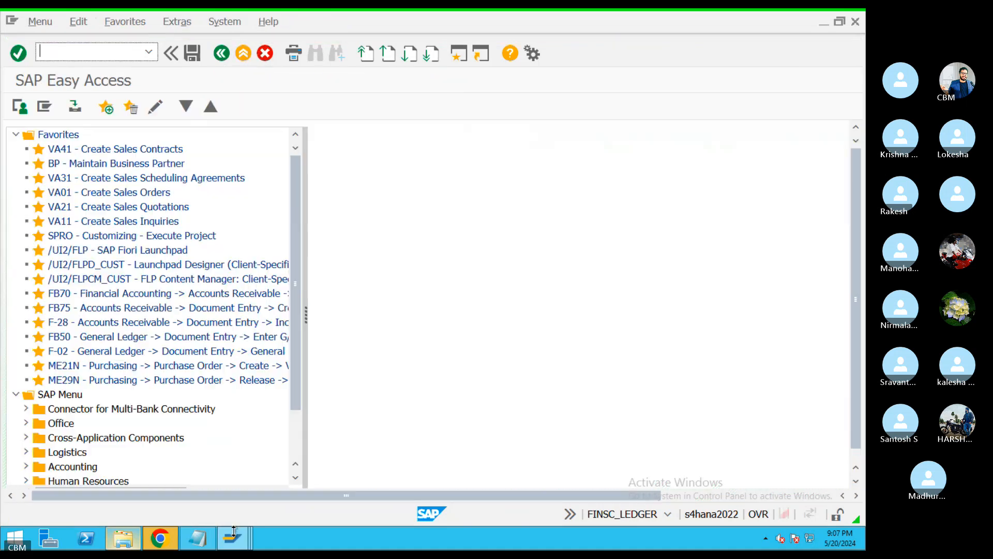
Switch back to the asset acquisition transaction for AUC 6001 and simulate the posting again.
{"action": "left_click", "coordinate": [234, 531]}
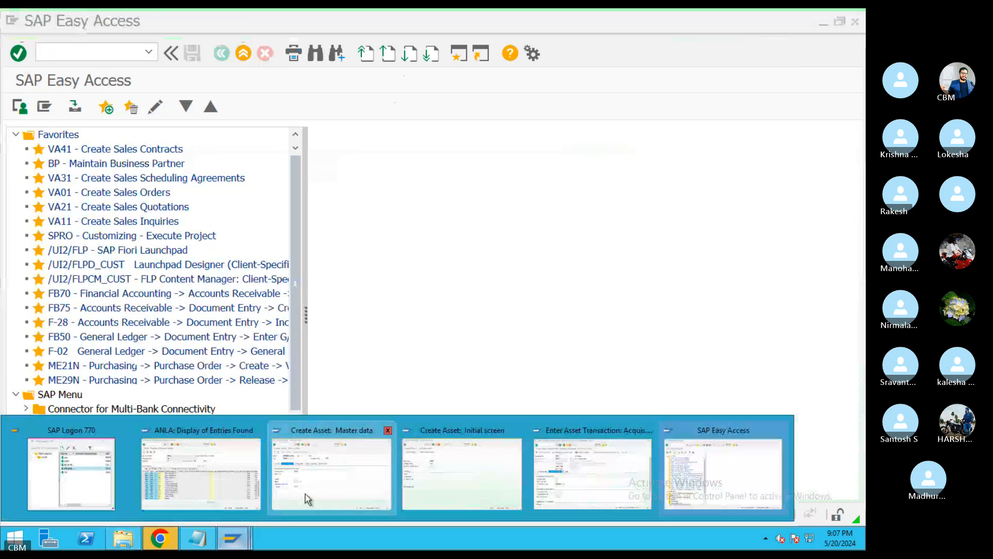
{"action": "left_click", "coordinate": [548, 472]}
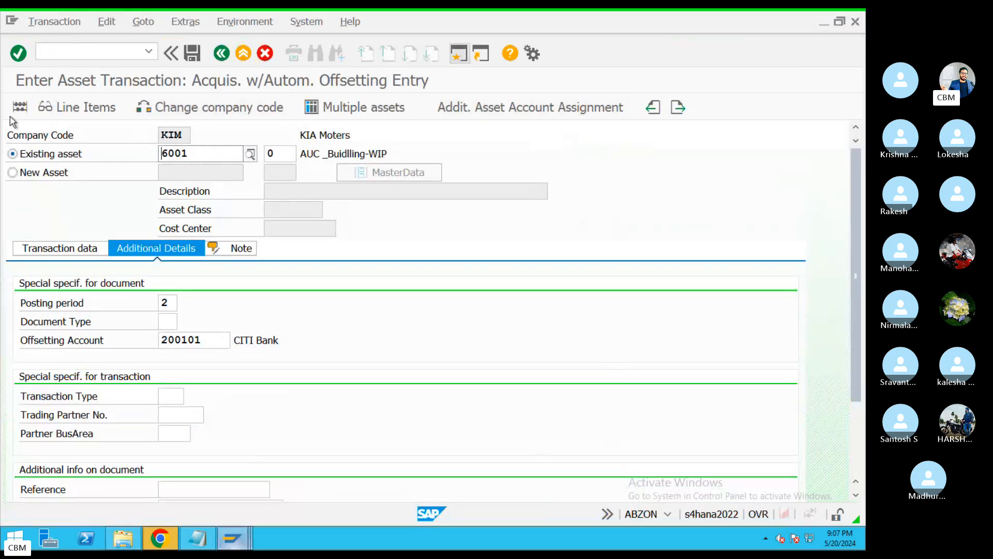
{"action": "left_click", "coordinate": [23, 107]}
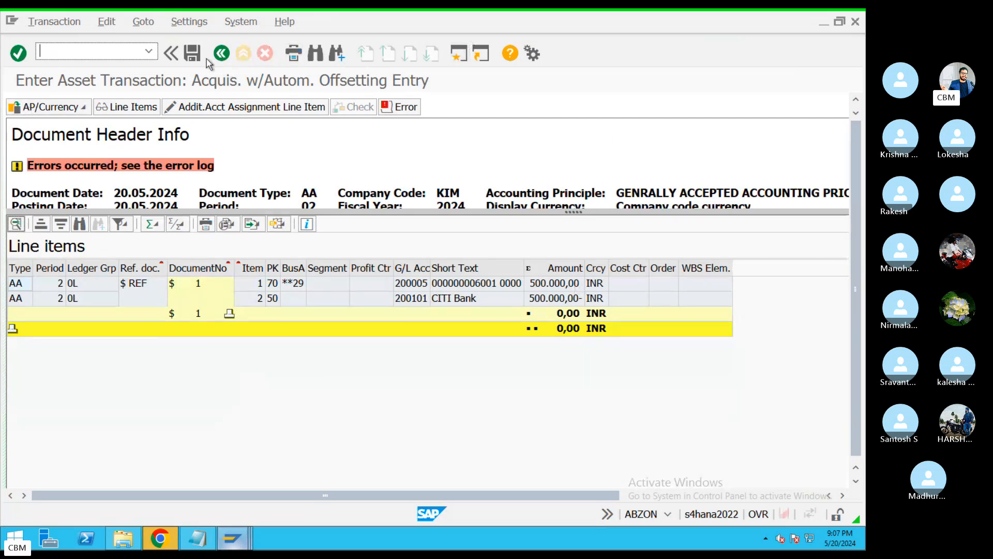
Open the simulation's error log and read the diagnosis for the mass data project TEST123 message.
{"action": "left_click", "coordinate": [406, 107]}
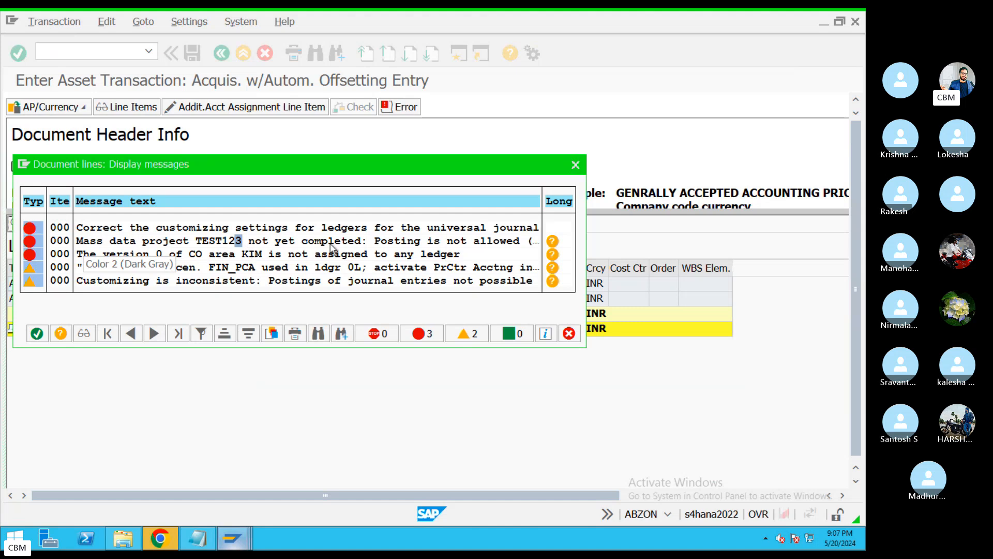
{"action": "left_click", "coordinate": [552, 242]}
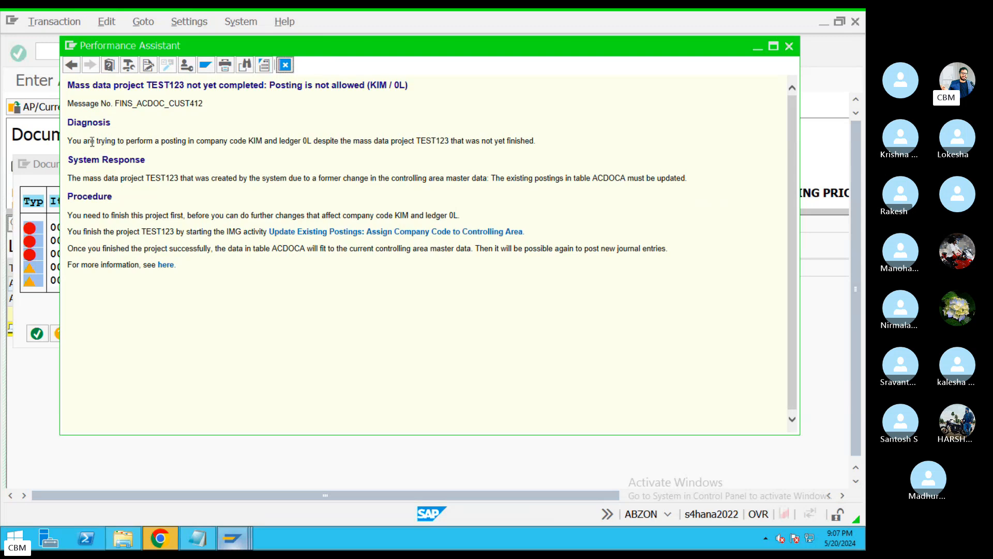
{"action": "left_click_drag", "start_coordinate": [92, 141], "coordinate": [534, 142]}
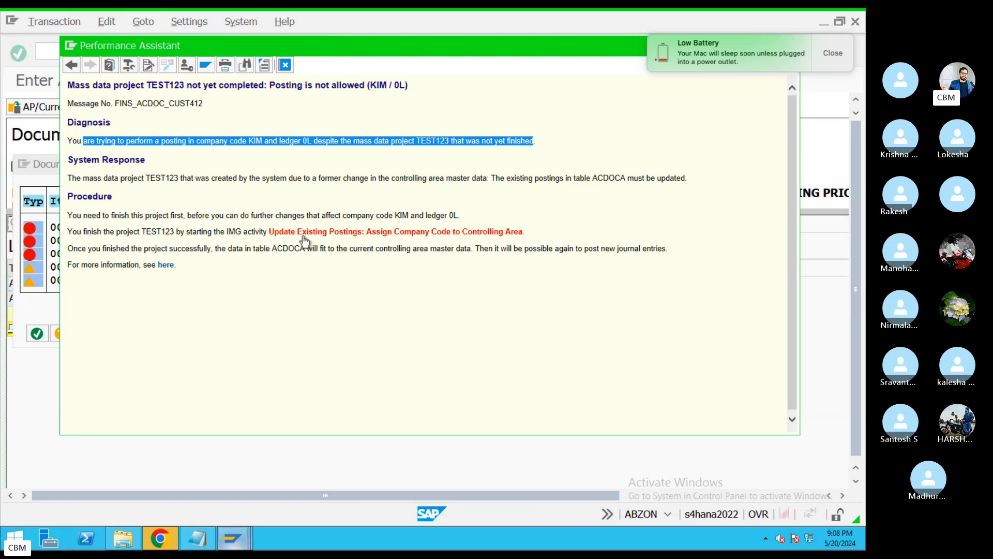
From the message's linked IMG activity, run the project for updating existing journal entries and show the cockpit for project TEST123.
{"action": "left_click", "coordinate": [394, 234]}
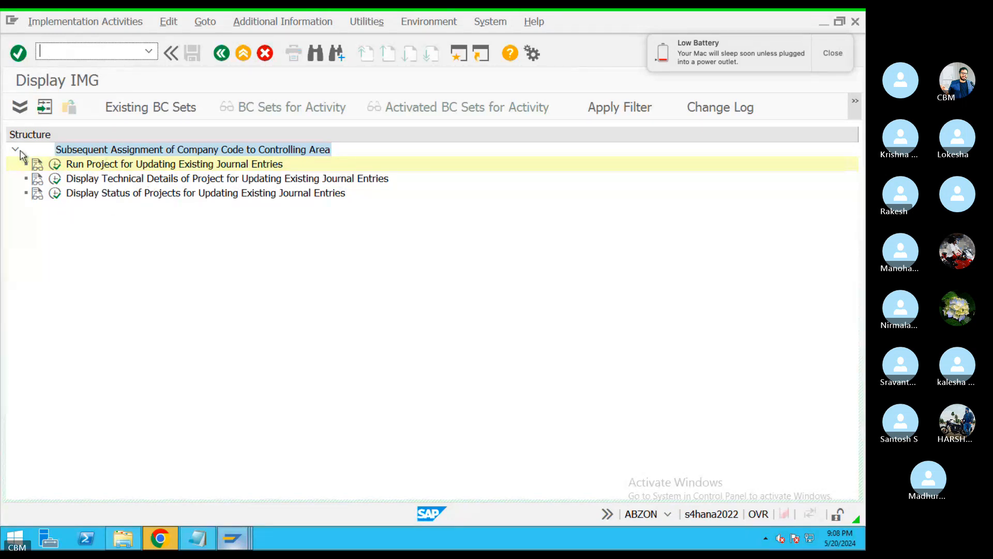
{"action": "left_click", "coordinate": [56, 165]}
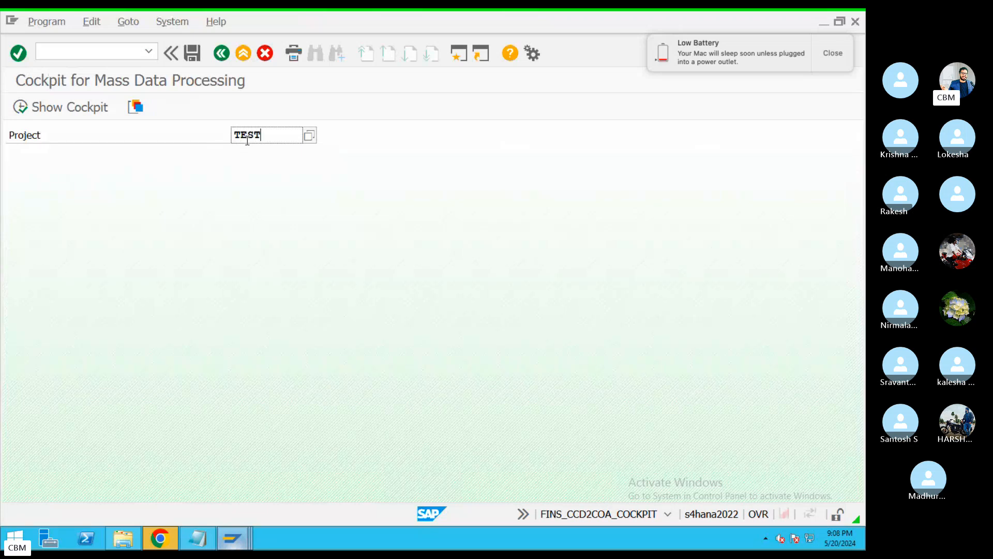
{"action": "left_click", "coordinate": [21, 116]}
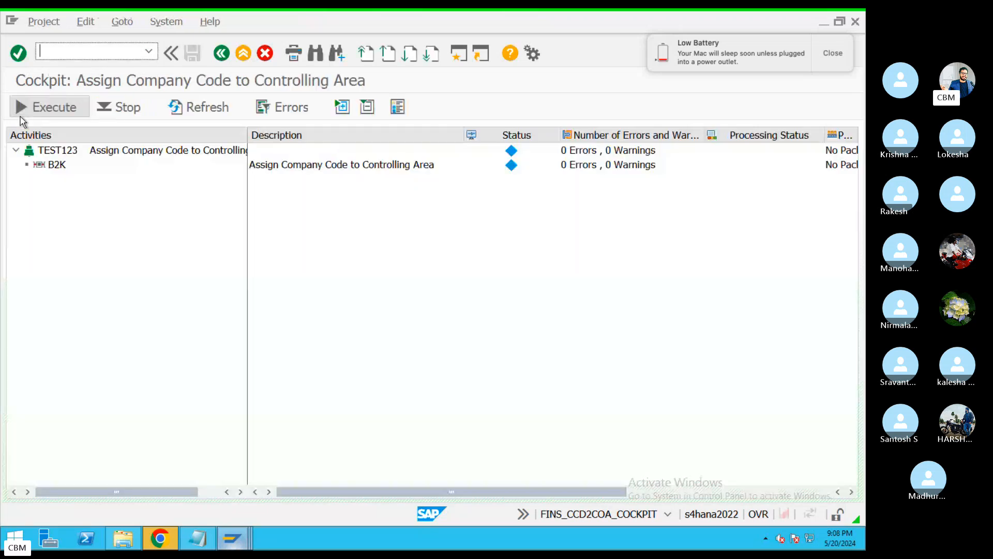
Examine activity B2K in the cockpit, filter the activities by errors and refresh the display.
{"action": "left_click", "coordinate": [316, 166]}
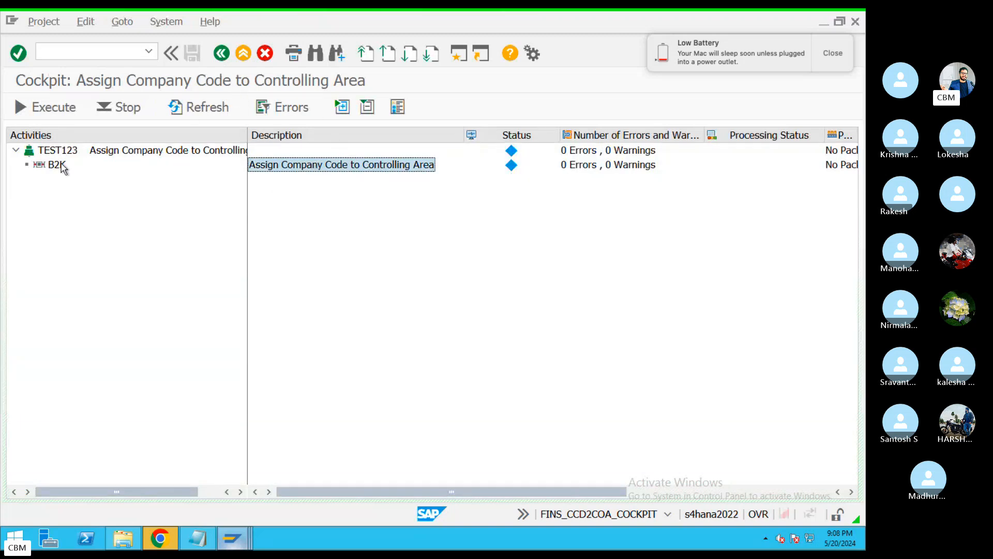
{"action": "left_click", "coordinate": [44, 166]}
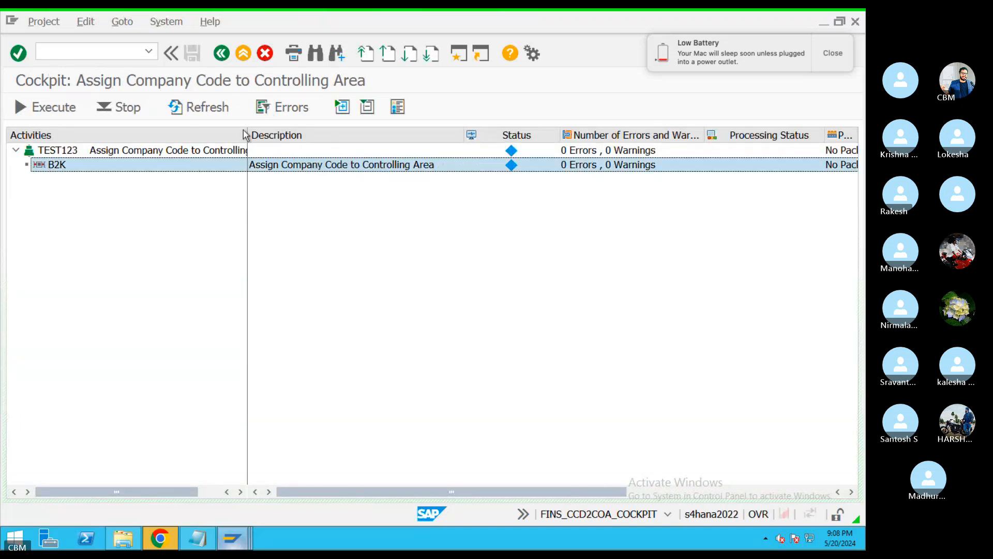
{"action": "left_click", "coordinate": [265, 108]}
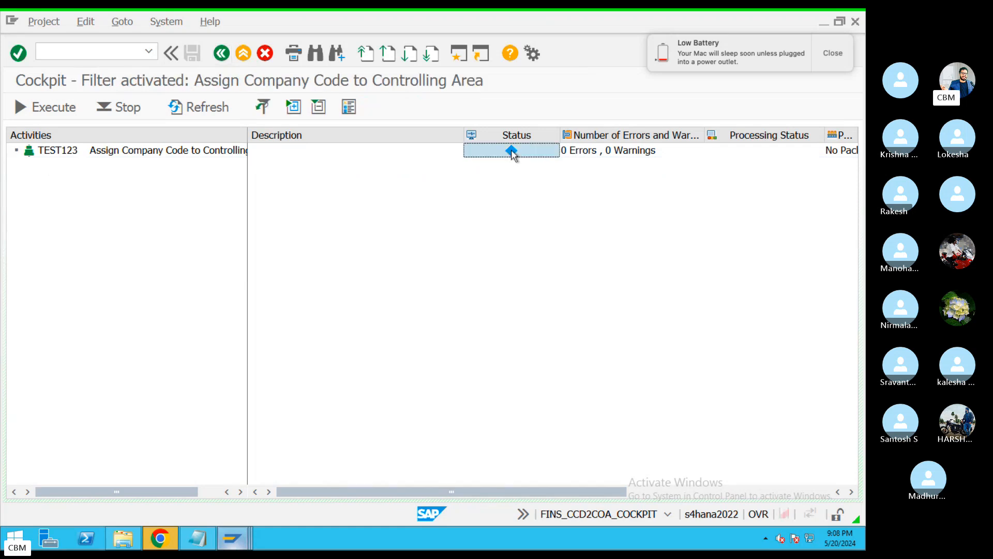
{"action": "left_click", "coordinate": [663, 154]}
{"action": "left_click", "coordinate": [187, 111]}
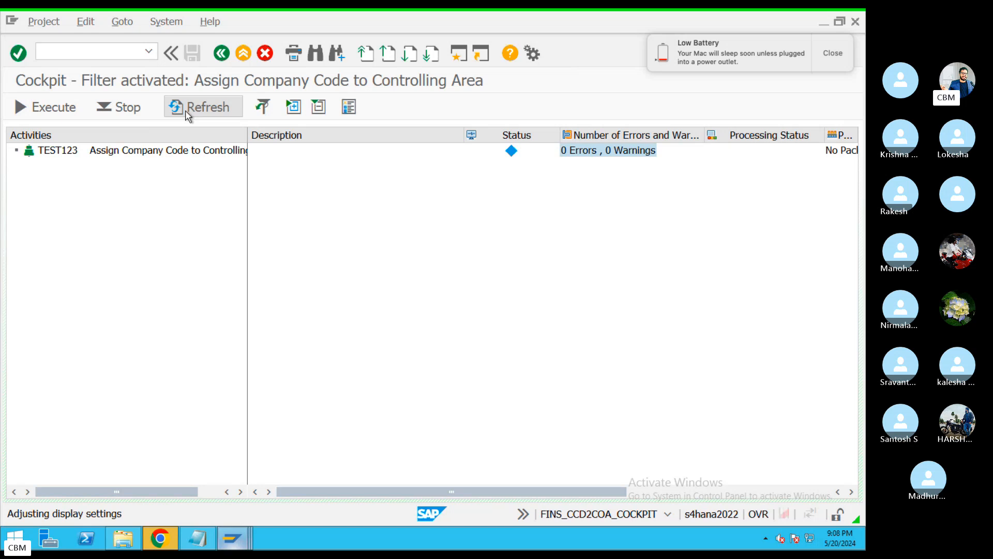
Leave the filtered view, show the cockpit for project TEST123 again and return to the IMG activities.
{"action": "left_click", "coordinate": [229, 56]}
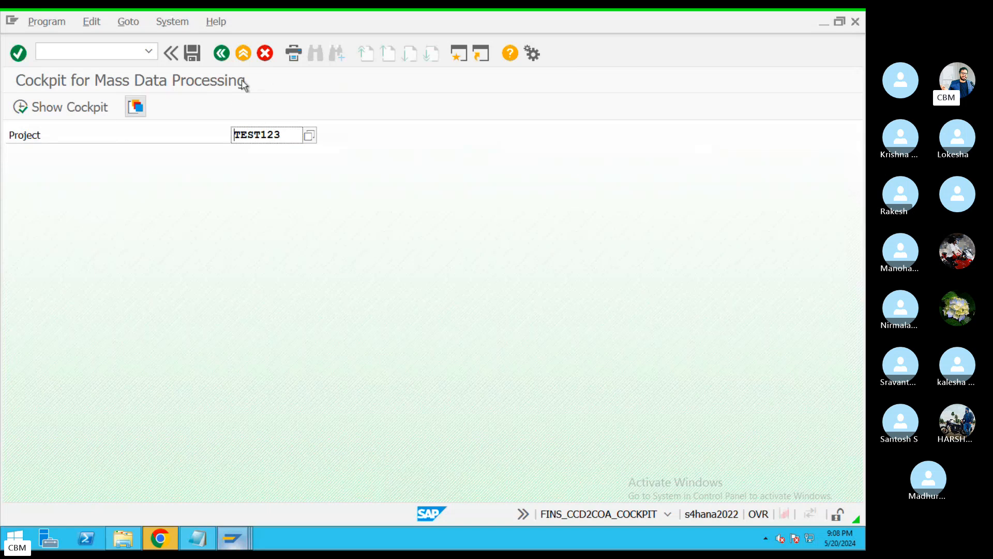
{"action": "left_click", "coordinate": [30, 113]}
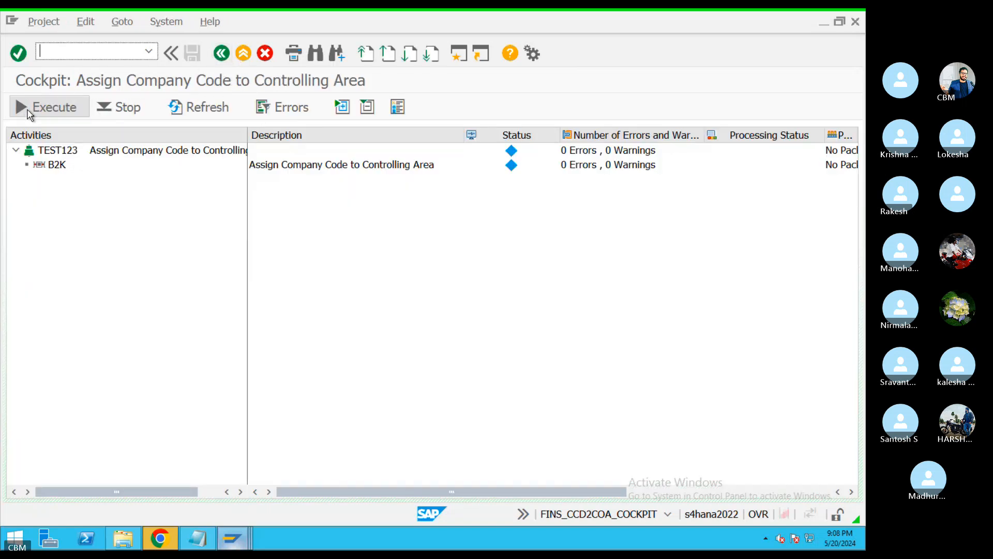
{"action": "left_click", "coordinate": [227, 56]}
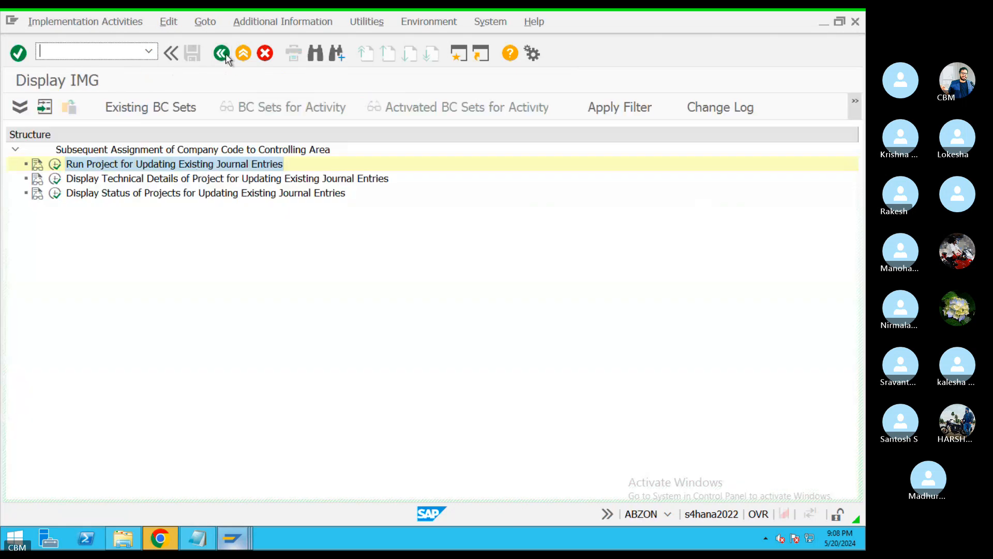
Display the technical details of the projects for updating existing journal entries and examine the currency type task entries, including projects 13 and 1234.
{"action": "double_click", "coordinate": [111, 182]}
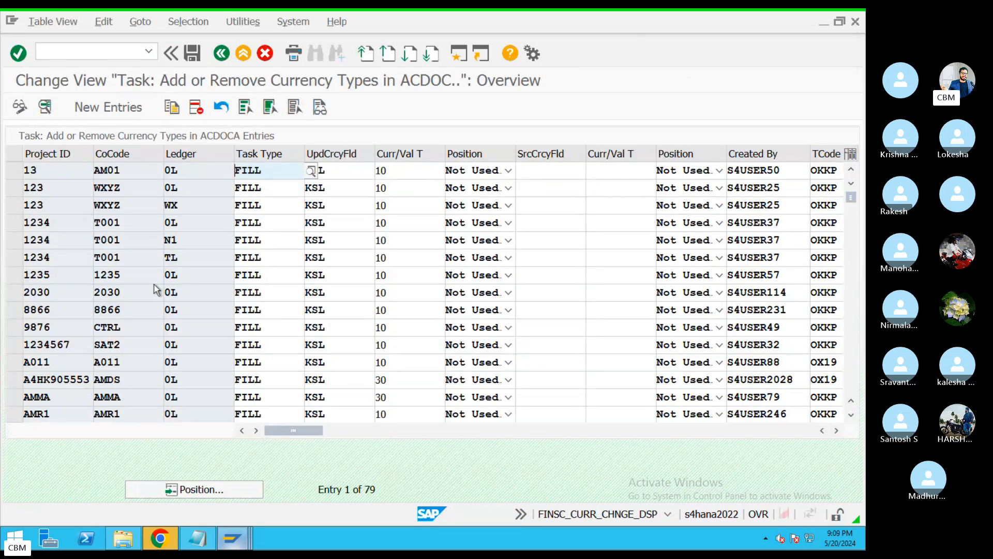
{"action": "left_click", "coordinate": [18, 257]}
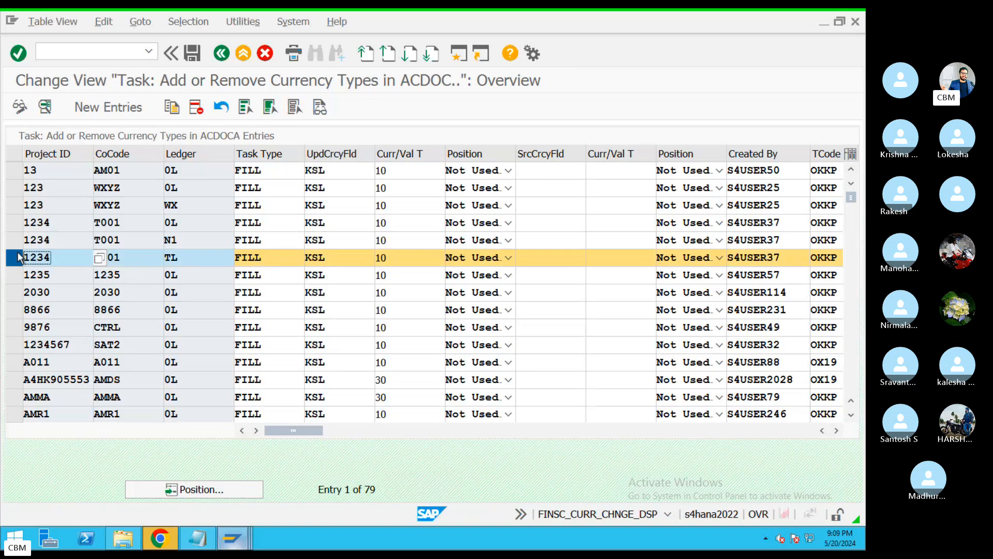
{"action": "left_click", "coordinate": [19, 173]}
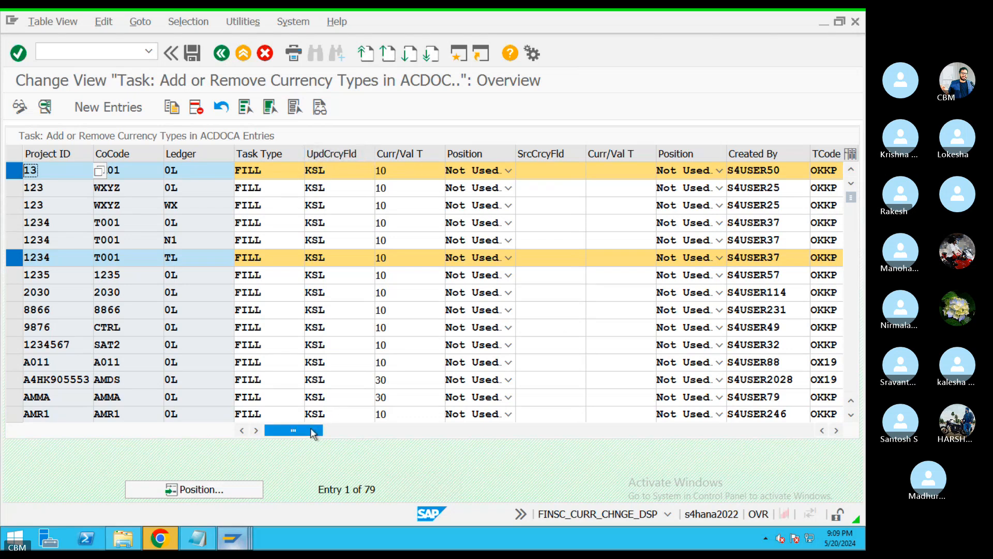
{"action": "left_click_drag", "start_coordinate": [313, 431], "coordinate": [500, 427]}
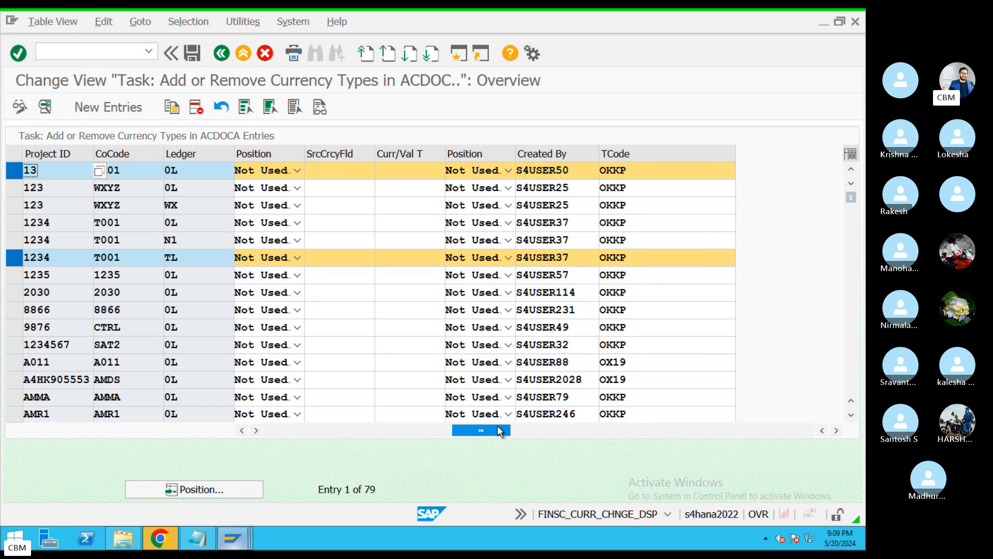
{"action": "left_click_drag", "start_coordinate": [500, 431], "coordinate": [313, 430]}
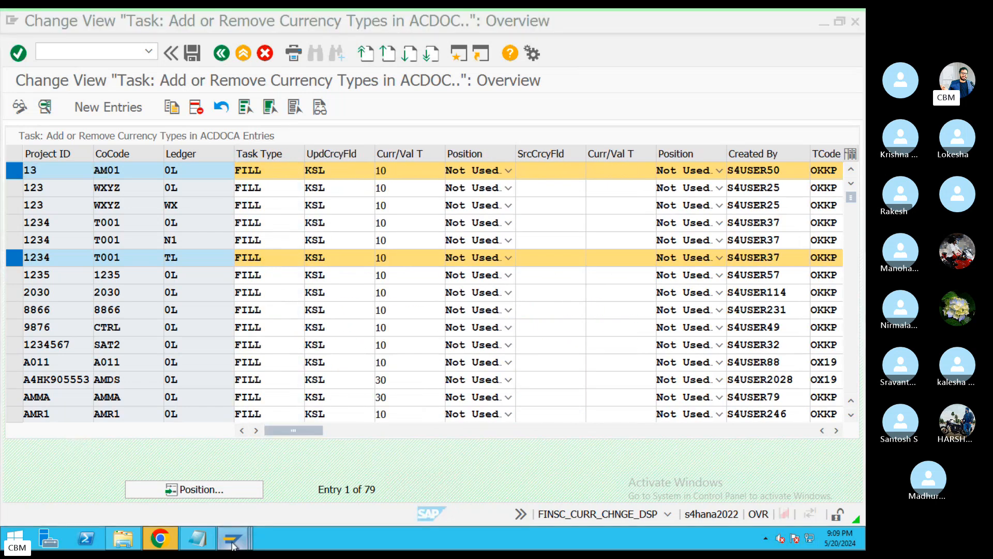
Check the open asset creation session and the TEST123 message text, and return to the currency types task view.
{"action": "mouse_move", "coordinate": [233, 546]}
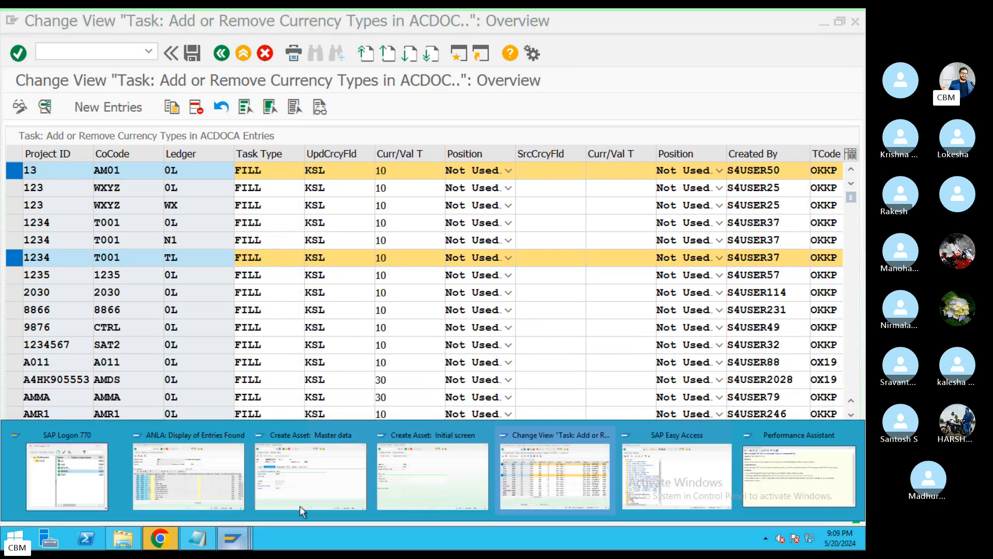
{"action": "left_click", "coordinate": [444, 491]}
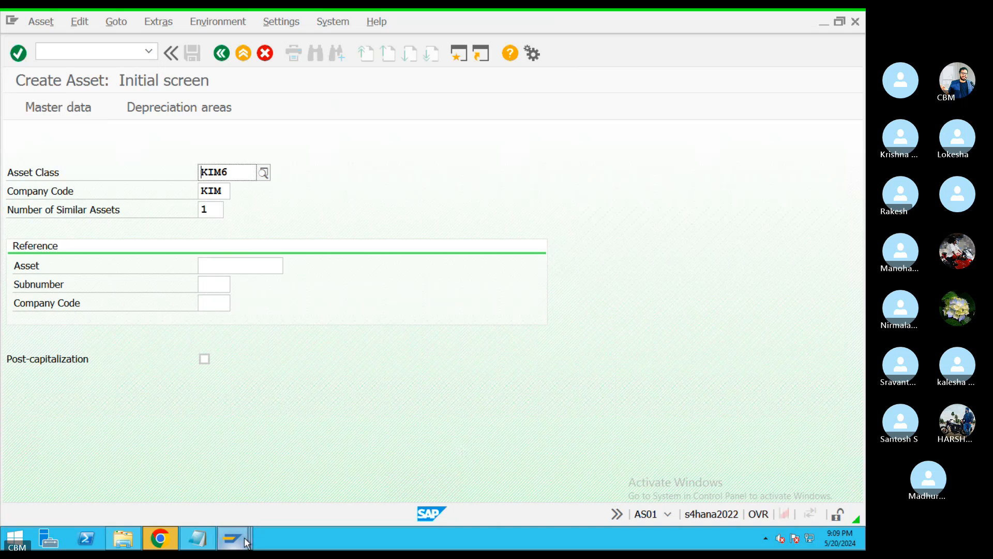
{"action": "mouse_move", "coordinate": [235, 538]}
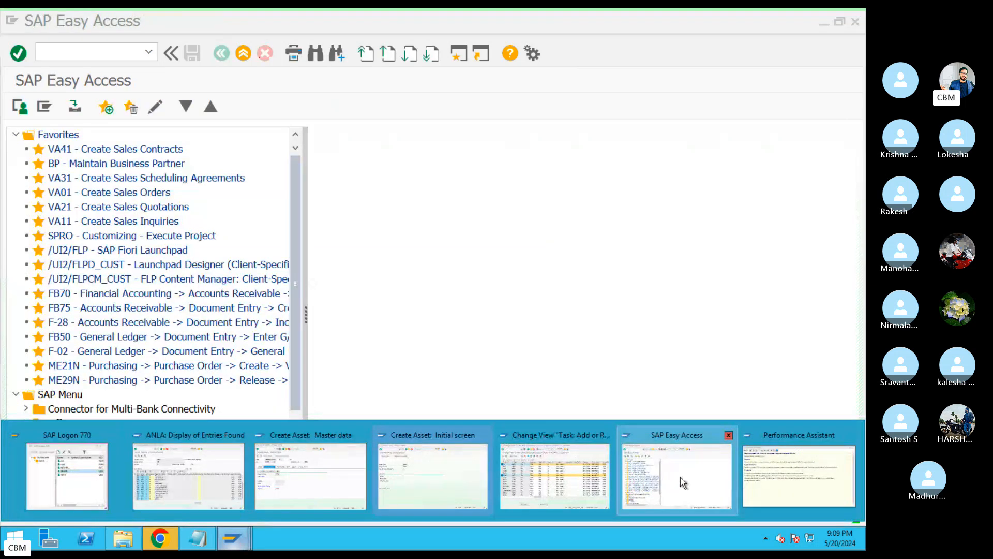
{"action": "left_click", "coordinate": [776, 460]}
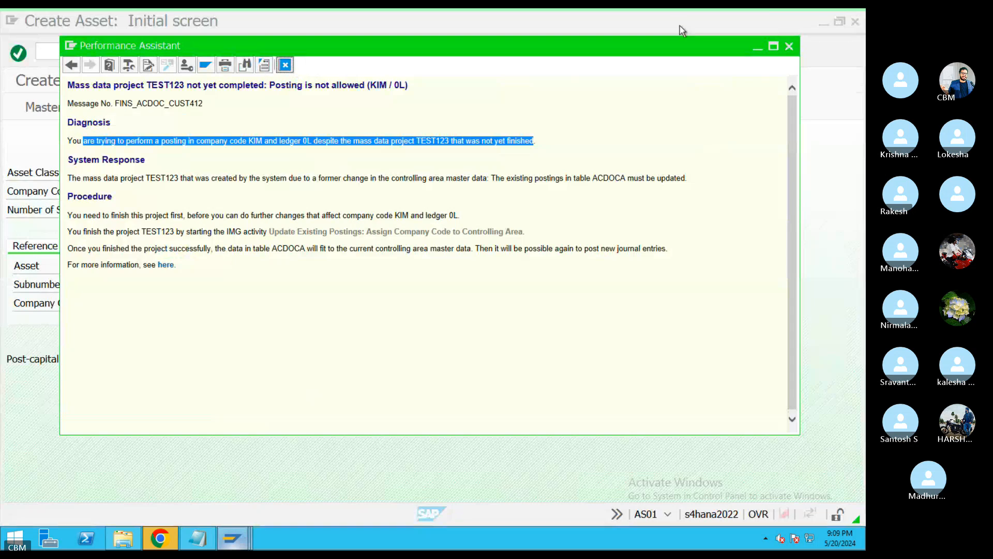
{"action": "left_click", "coordinate": [787, 47]}
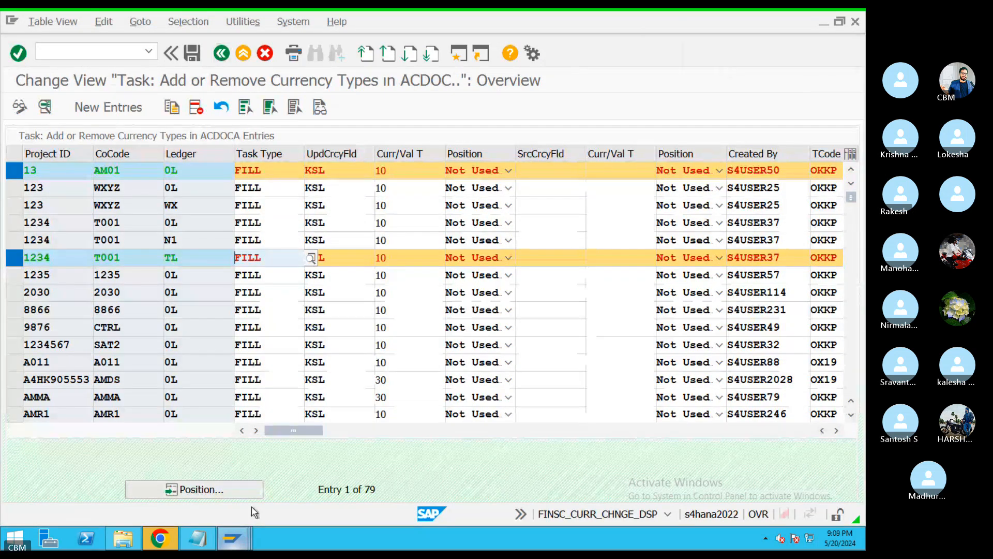
Leave the currency types task view, close the message log and simulate the asset posting again.
{"action": "left_click", "coordinate": [222, 54]}
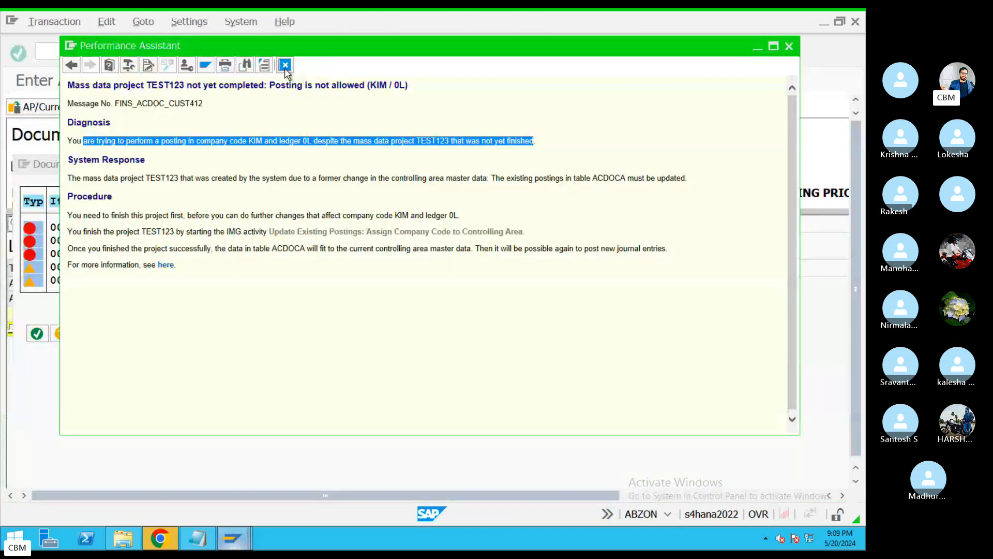
{"action": "left_click", "coordinate": [284, 65]}
{"action": "left_click", "coordinate": [575, 166]}
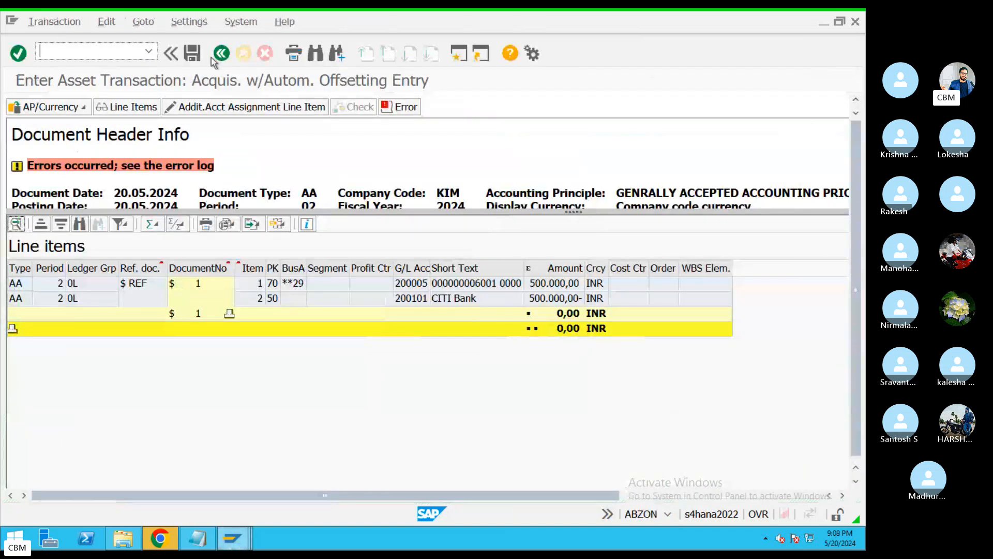
{"action": "left_click", "coordinate": [221, 53]}
{"action": "left_click", "coordinate": [88, 107]}
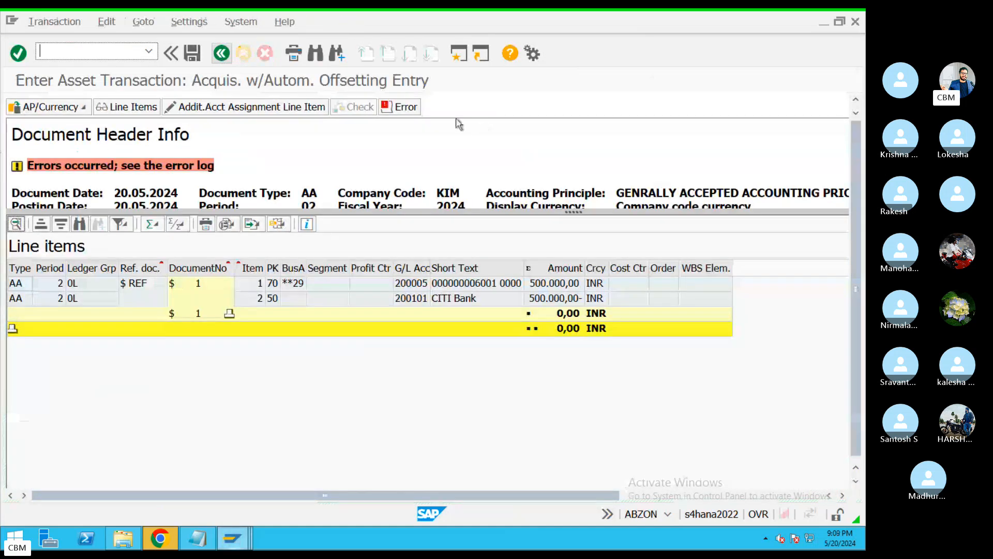
Show the cockpit for project TEST123 from the IMG activity linked in the mass data project error message.
{"action": "left_click", "coordinate": [399, 107]}
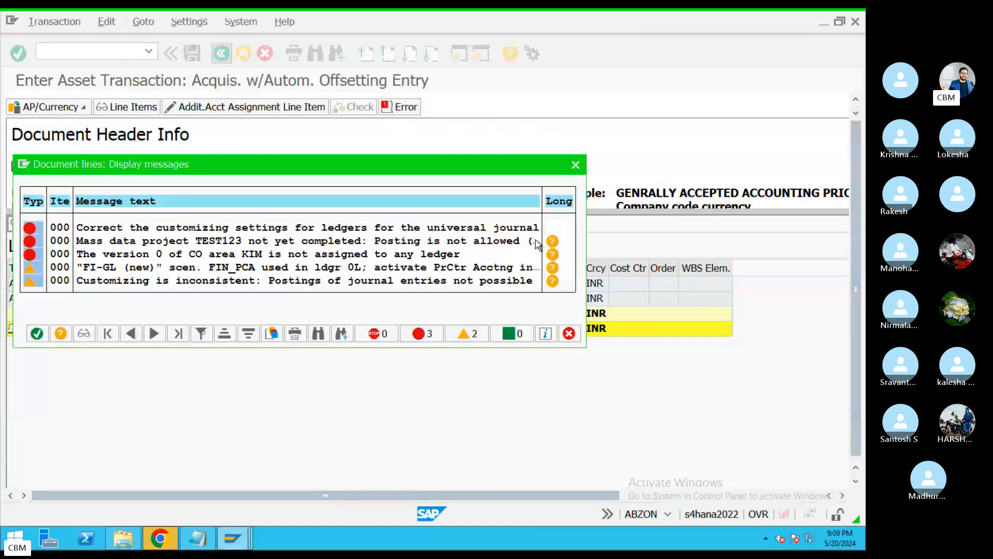
{"action": "left_click", "coordinate": [553, 241]}
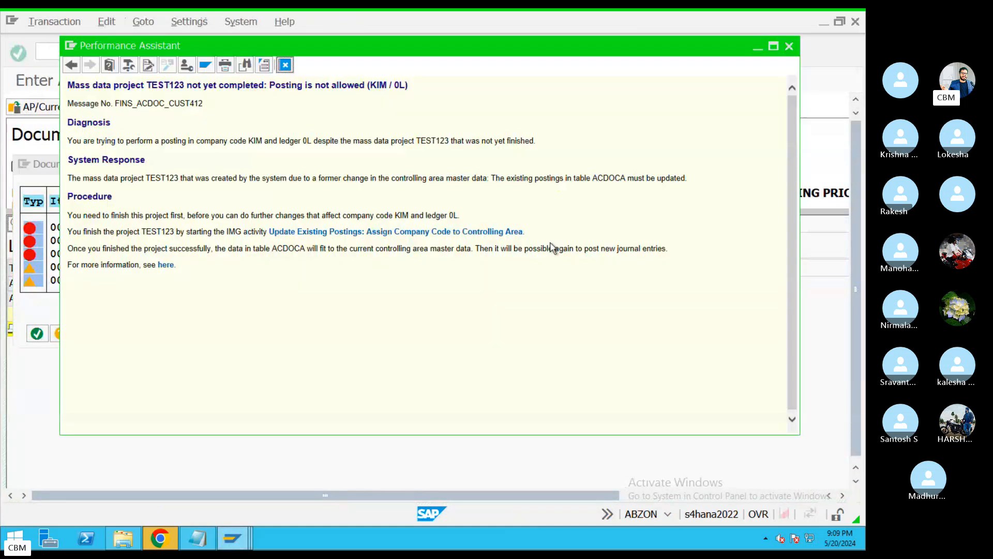
{"action": "left_click", "coordinate": [358, 234]}
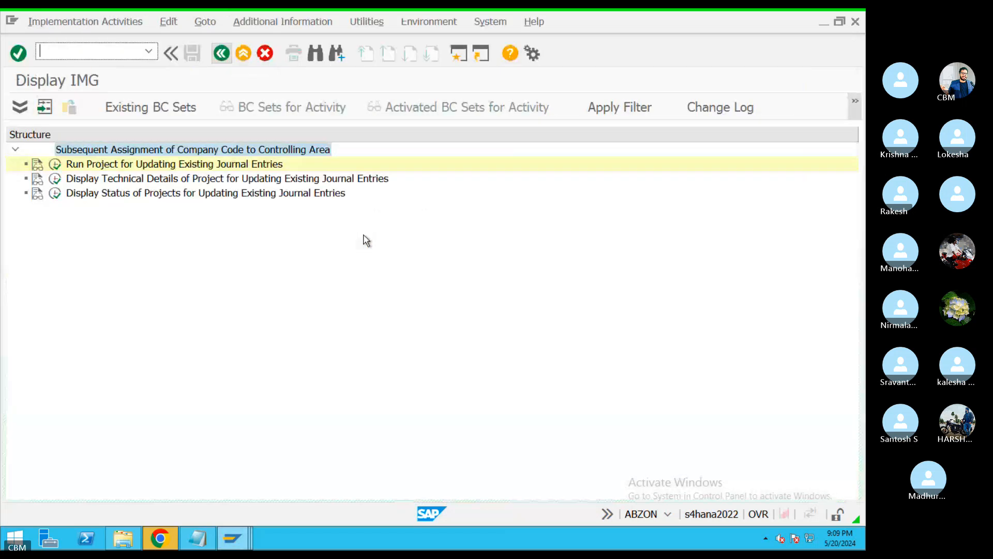
{"action": "left_click", "coordinate": [55, 178]}
{"action": "left_click", "coordinate": [25, 111]}
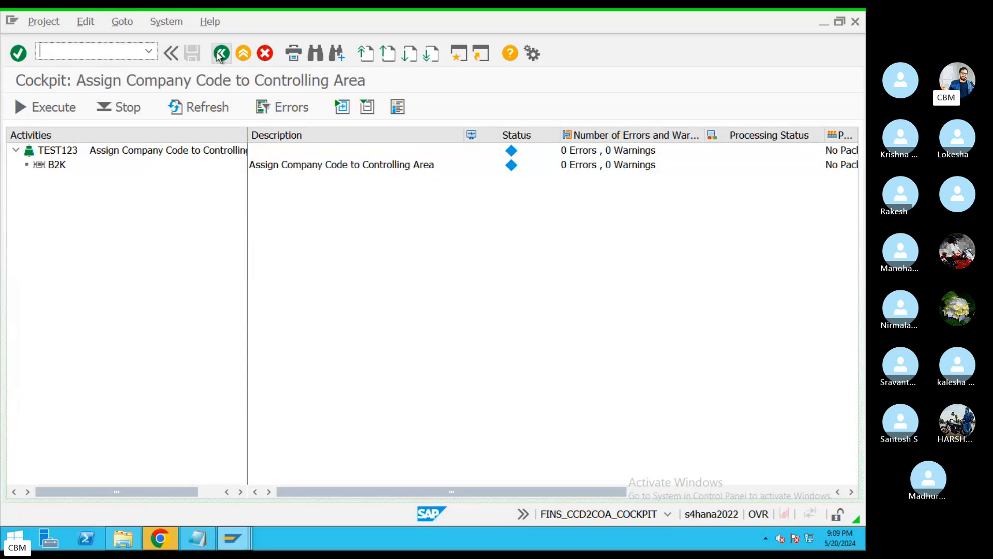
Execute all activities for project TEST123 and accept the package creation for activity B2K.
{"action": "left_click", "coordinate": [512, 155]}
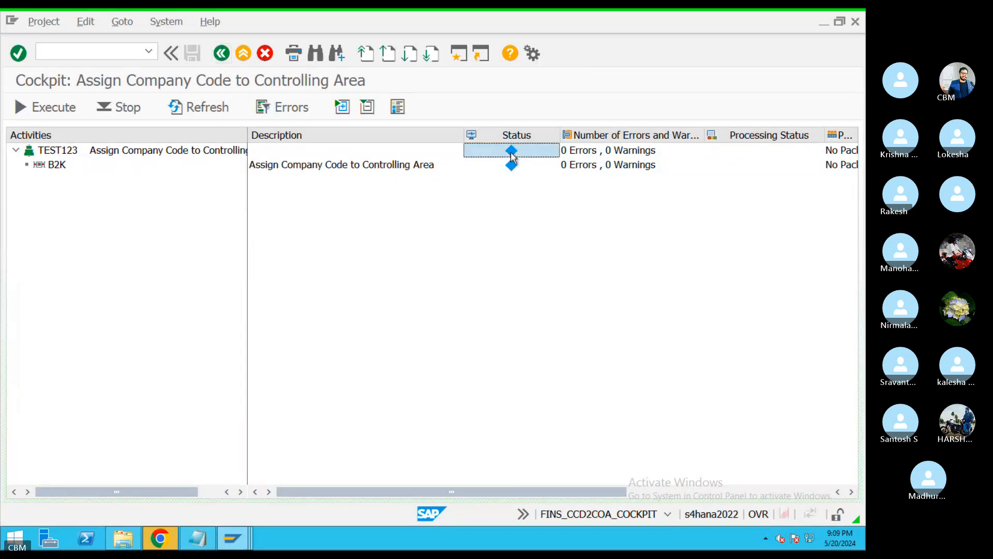
{"action": "left_click", "coordinate": [54, 107]}
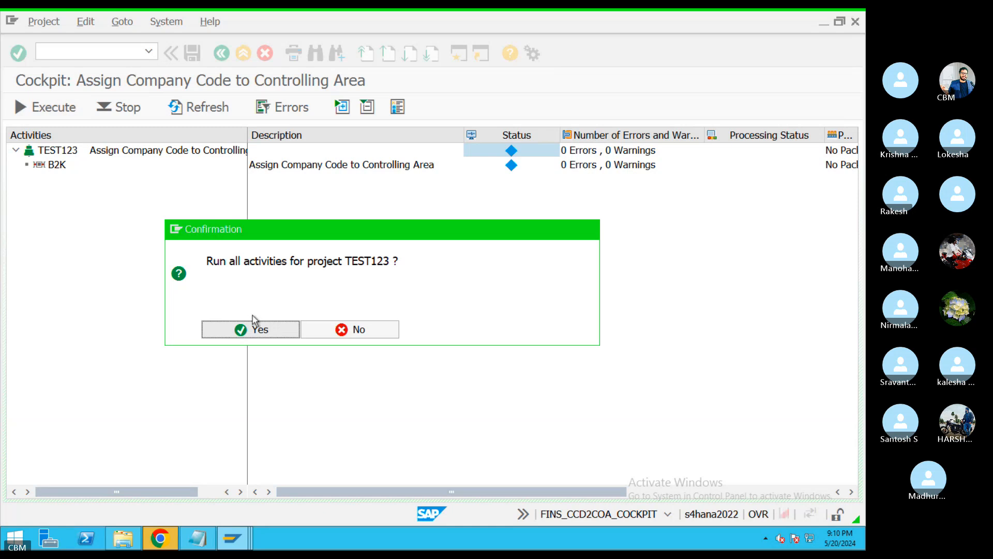
{"action": "left_click", "coordinate": [258, 330]}
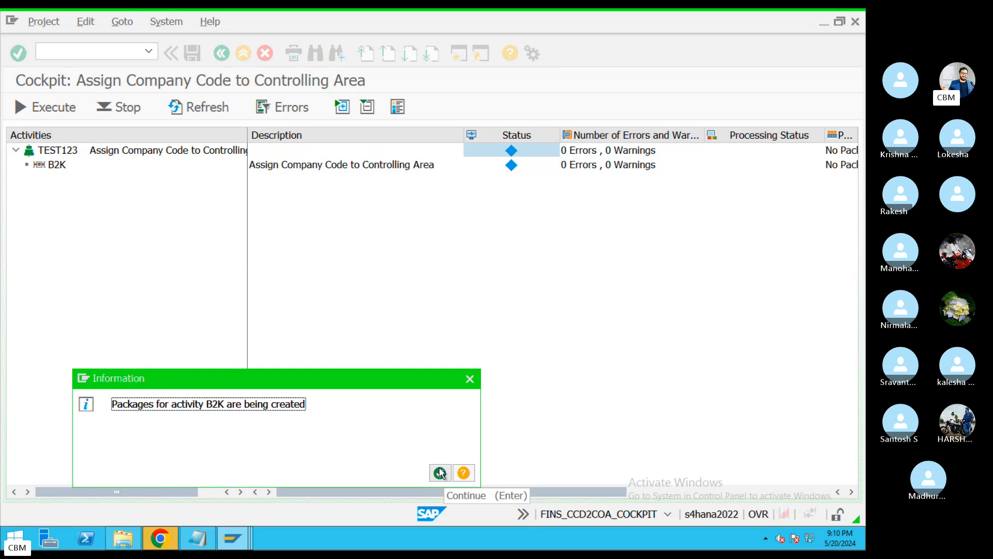
{"action": "left_click", "coordinate": [440, 473]}
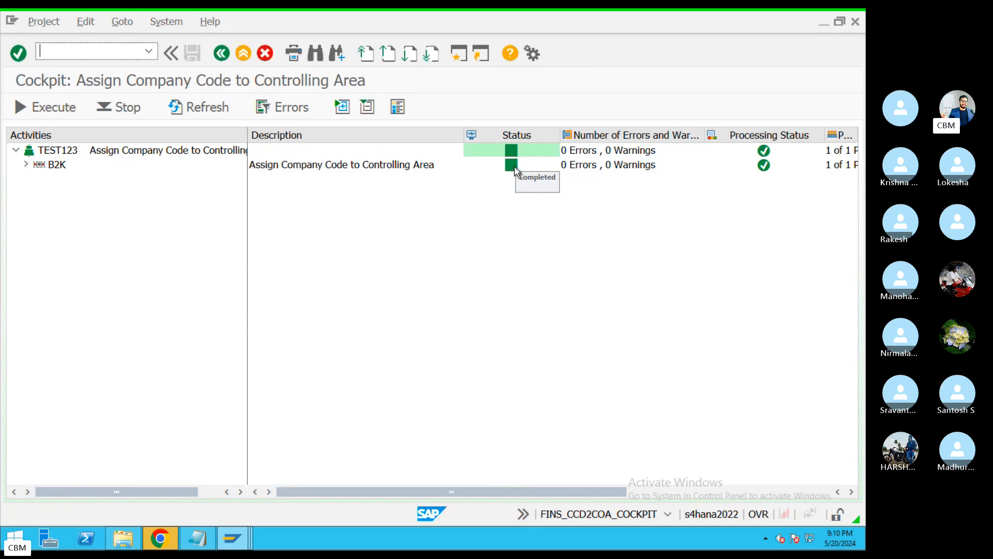
Return to the asset transaction for asset 6001, close the old error messages and simulate the posting again.
{"action": "left_click", "coordinate": [221, 54]}
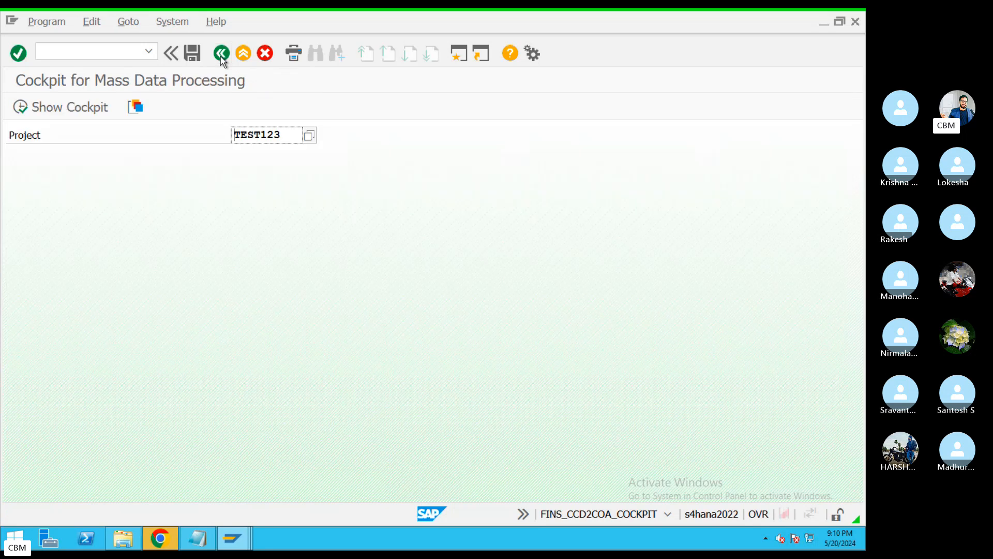
{"action": "left_click", "coordinate": [221, 53]}
{"action": "left_click", "coordinate": [221, 53]}
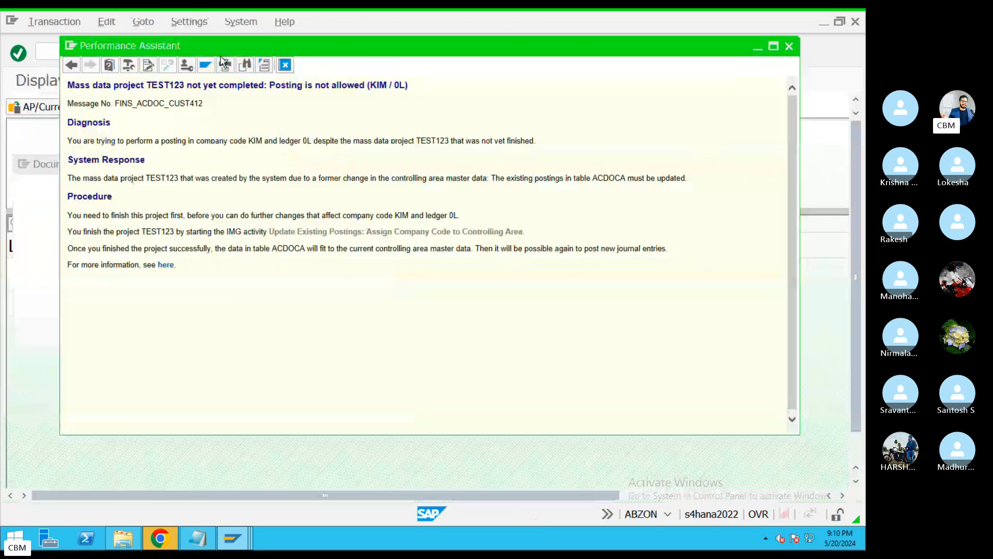
{"action": "left_click", "coordinate": [285, 65]}
{"action": "left_click", "coordinate": [576, 165]}
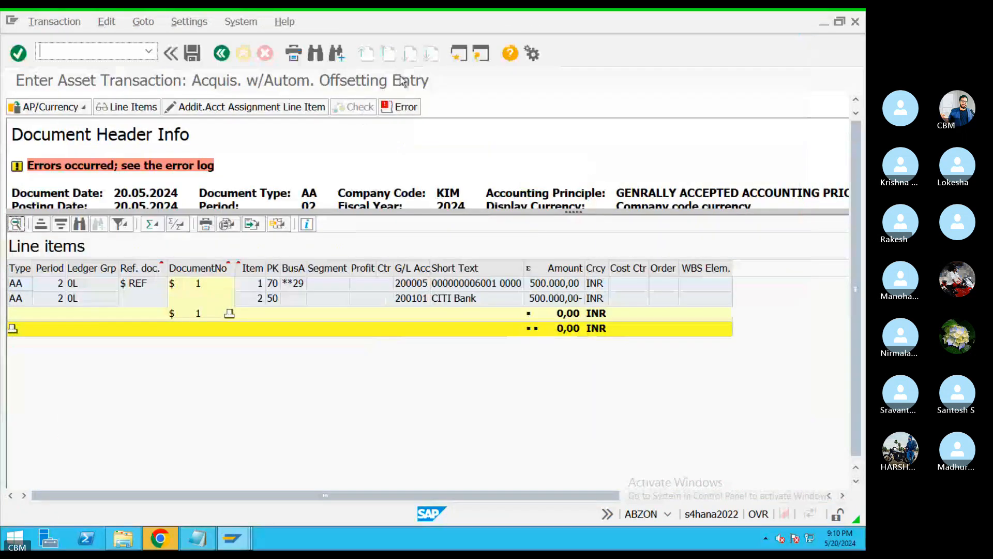
{"action": "left_click", "coordinate": [221, 53]}
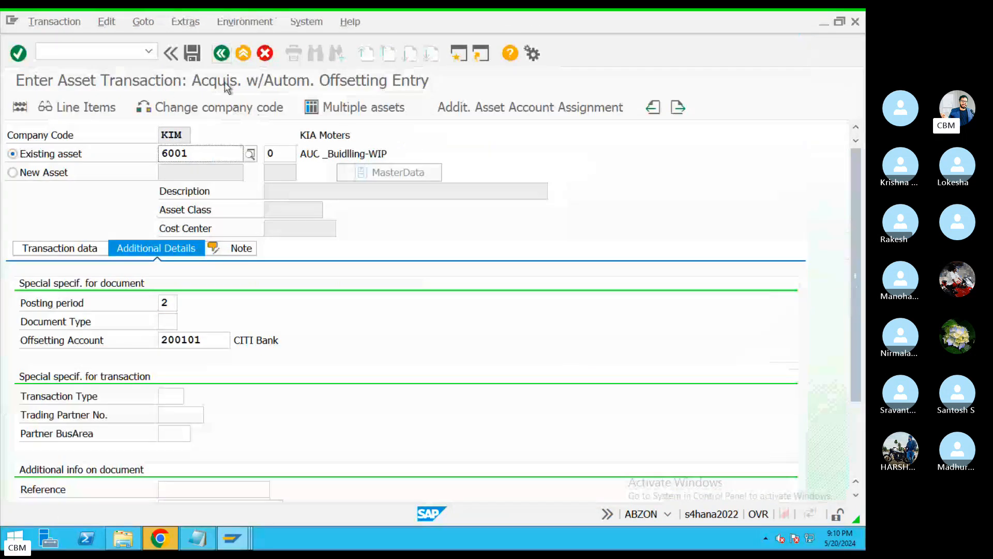
{"action": "left_click", "coordinate": [19, 106]}
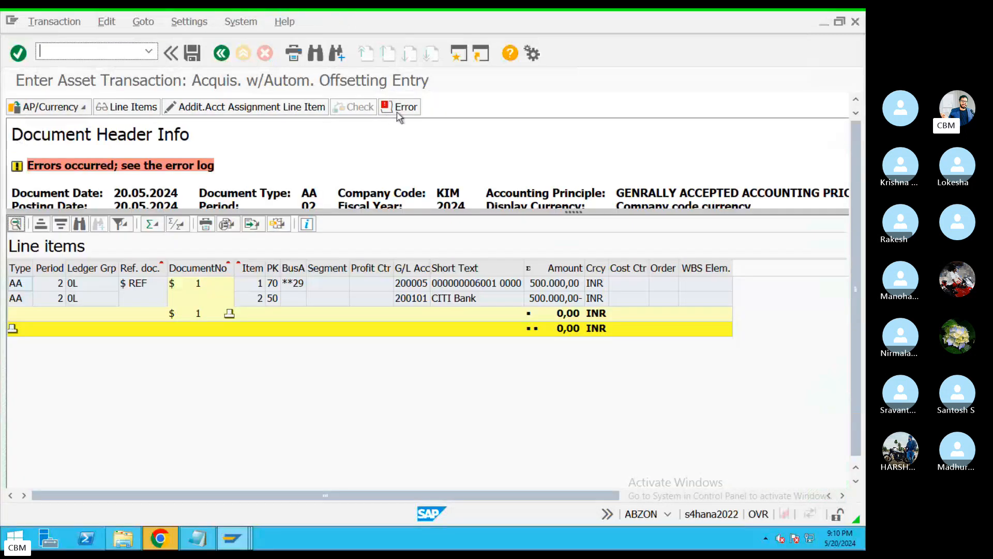
Open the simulation's error log and read the message about version 0 of CO area KIM.
{"action": "left_click", "coordinate": [399, 107]}
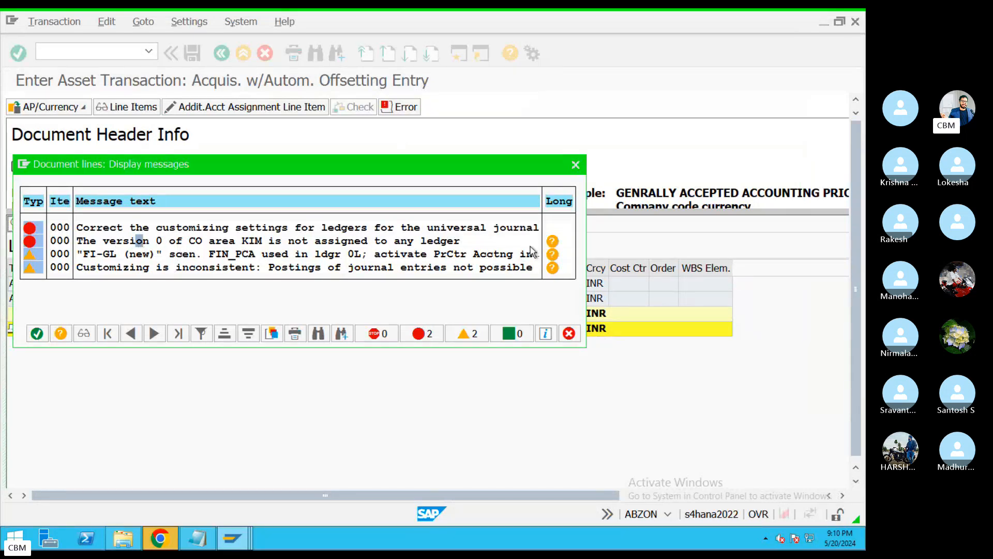
{"action": "left_click", "coordinate": [551, 241]}
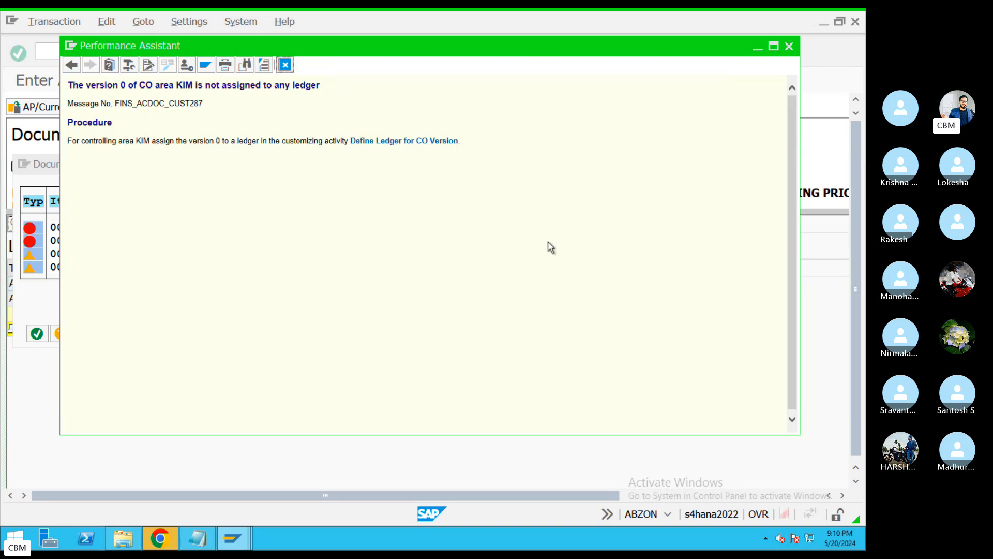
{"action": "left_click_drag", "start_coordinate": [127, 86], "coordinate": [67, 91]}
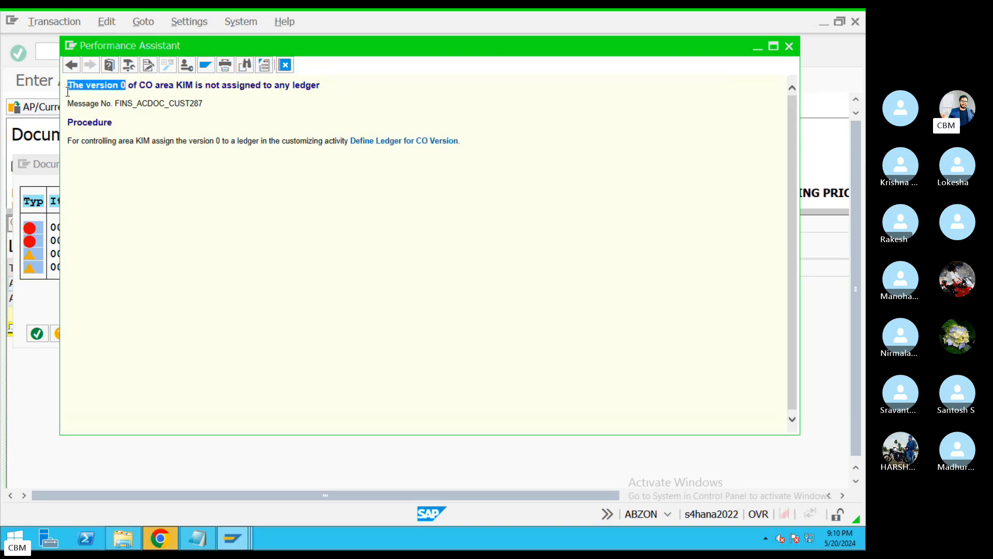
{"action": "left_click_drag", "start_coordinate": [155, 86], "coordinate": [194, 85]}
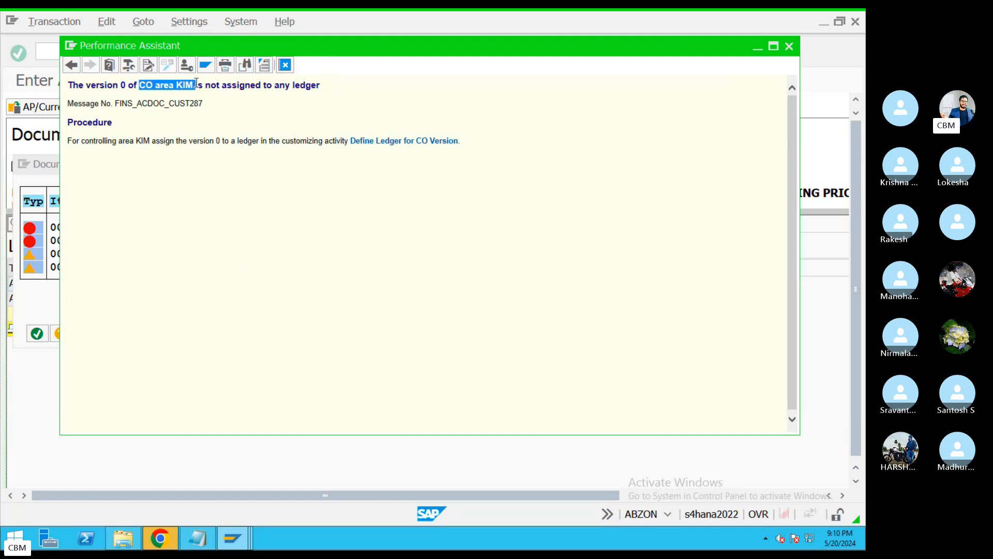
{"action": "left_click", "coordinate": [155, 86]}
{"action": "left_click_drag", "start_coordinate": [138, 86], "coordinate": [175, 85]}
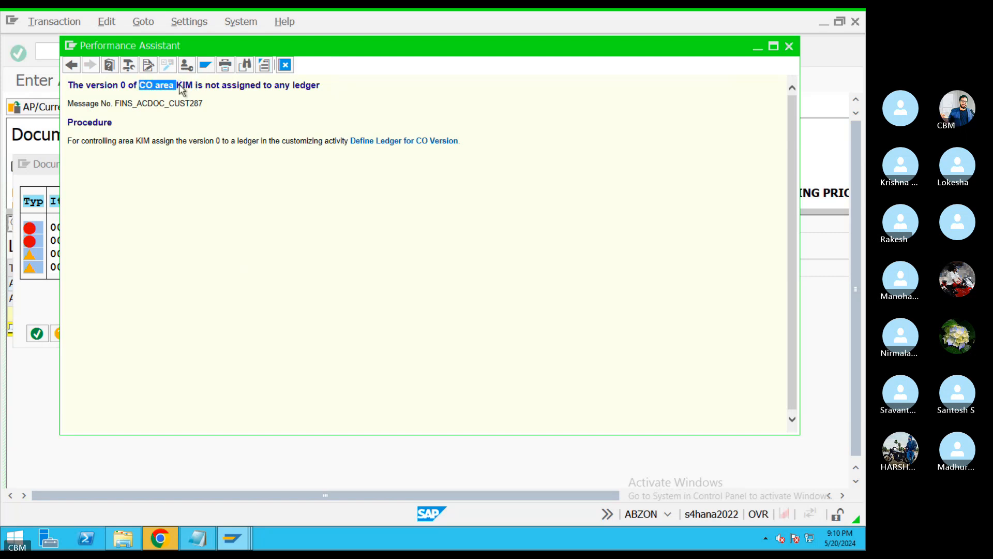
Open the Define Ledger for CO Version activity under General Controlling from the customizing link in the error message.
{"action": "left_click", "coordinate": [386, 142]}
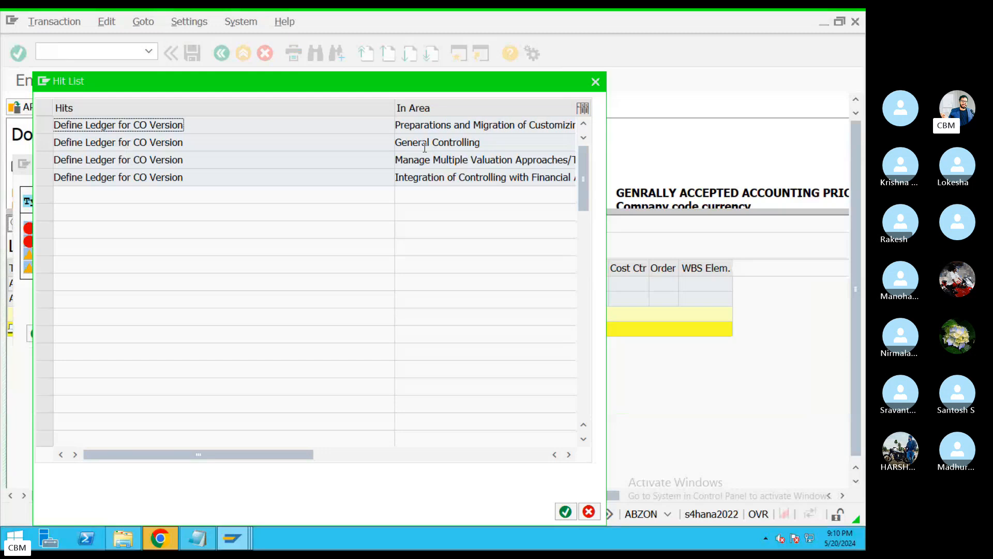
{"action": "double_click", "coordinate": [156, 145]}
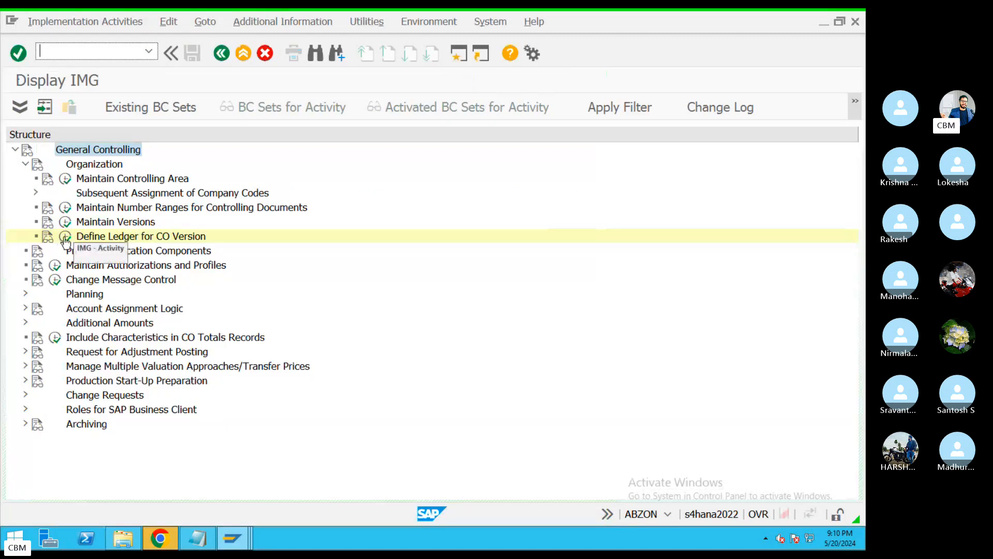
{"action": "left_click", "coordinate": [66, 237]}
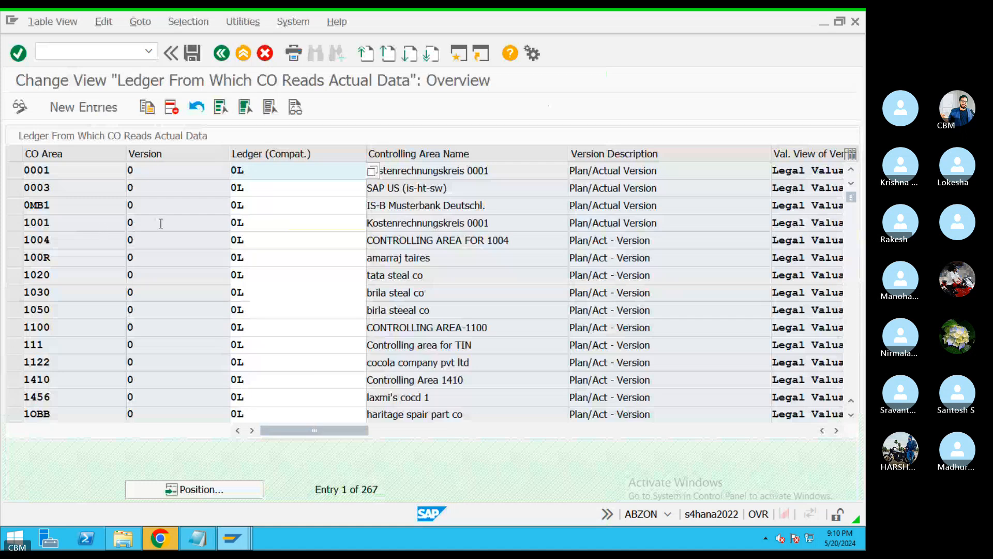
Copy the CO area 0001 entry to CO area KIM, keeping version 0 and ledger 0L.
{"action": "left_click", "coordinate": [22, 176]}
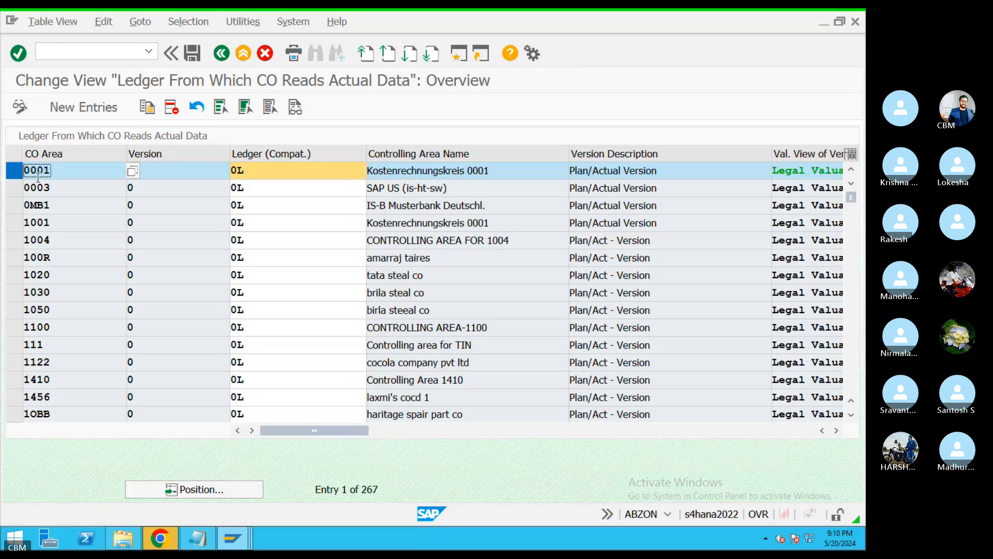
{"action": "left_click", "coordinate": [147, 107]}
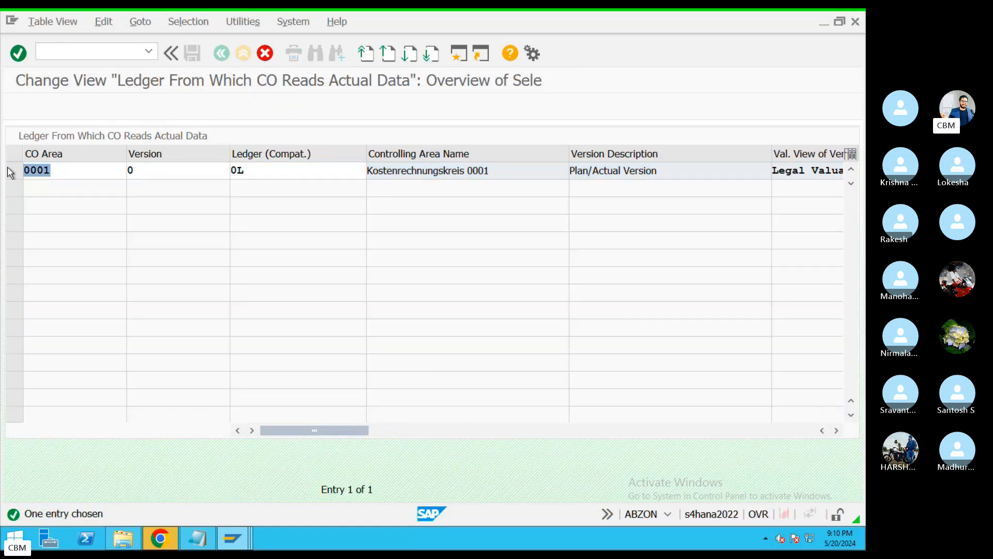
{"action": "type", "text": "KIM"}
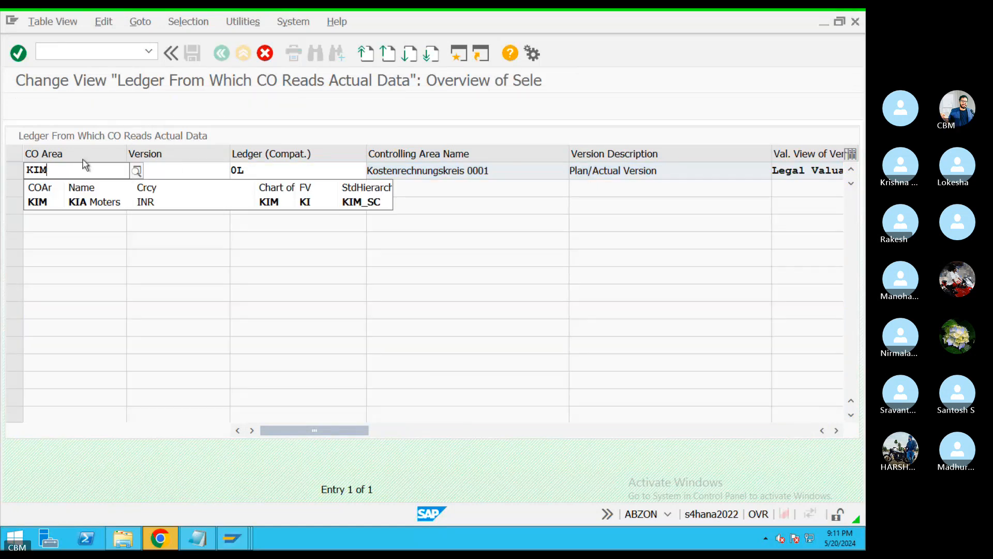
{"action": "left_click", "coordinate": [270, 171]}
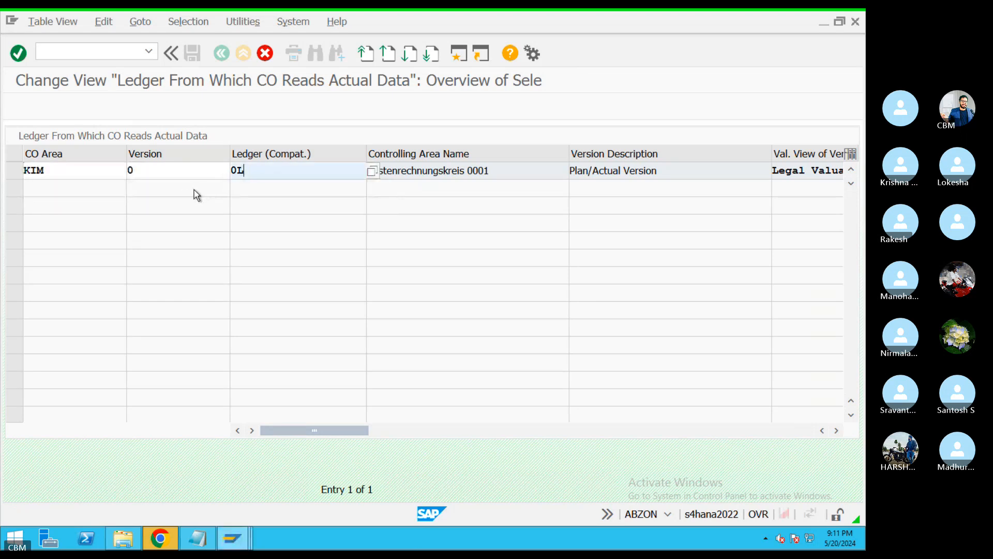
{"action": "left_click_drag", "start_coordinate": [496, 170], "coordinate": [350, 174]}
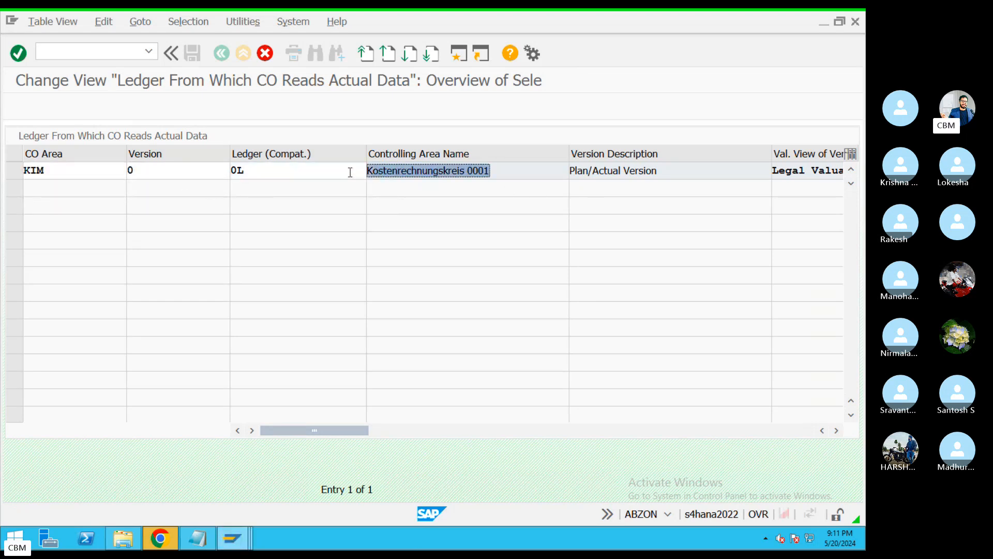
{"action": "key", "text": "Return"}
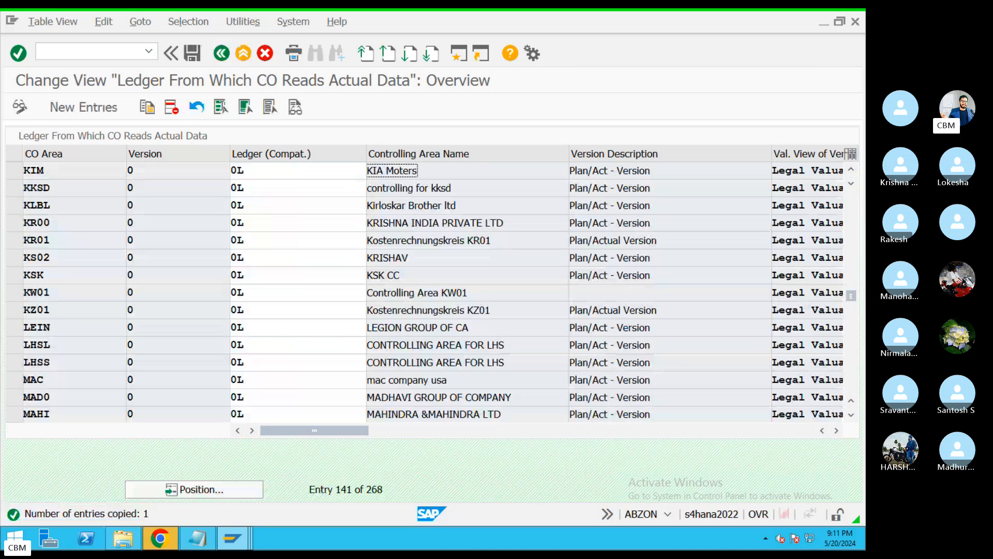
Save the ledger assignment, accept the document line messages and confirm the proposed customizing request.
{"action": "left_click", "coordinate": [197, 57]}
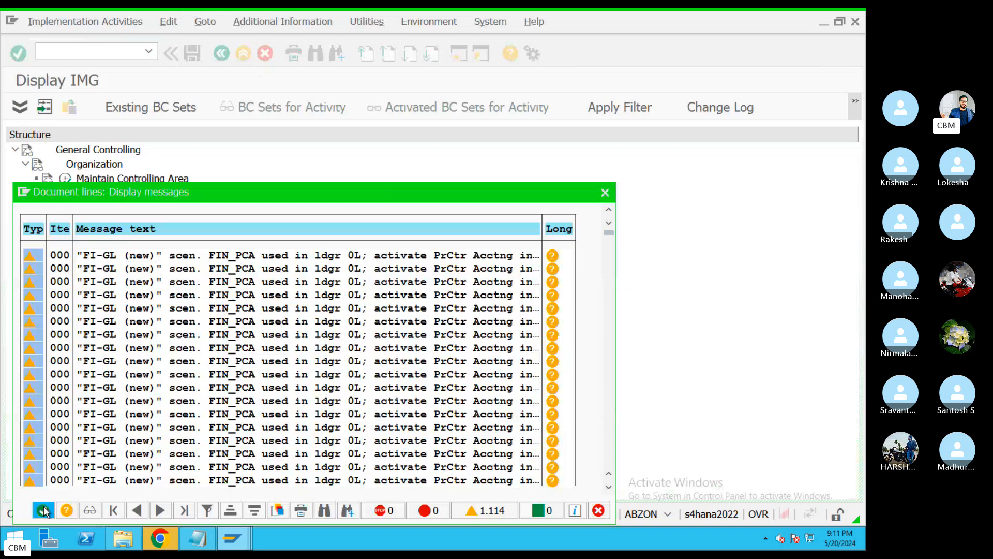
{"action": "left_click", "coordinate": [44, 511]}
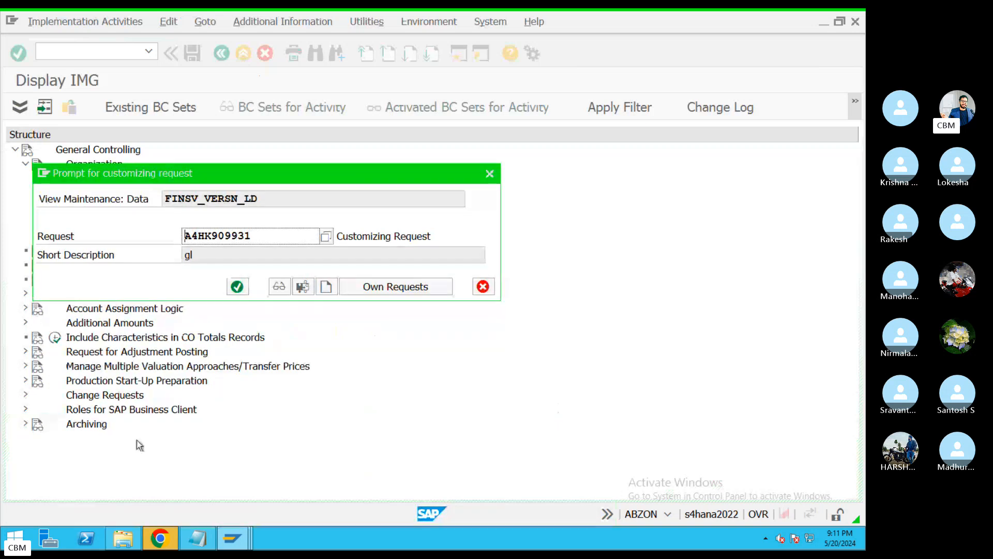
{"action": "left_click", "coordinate": [237, 286]}
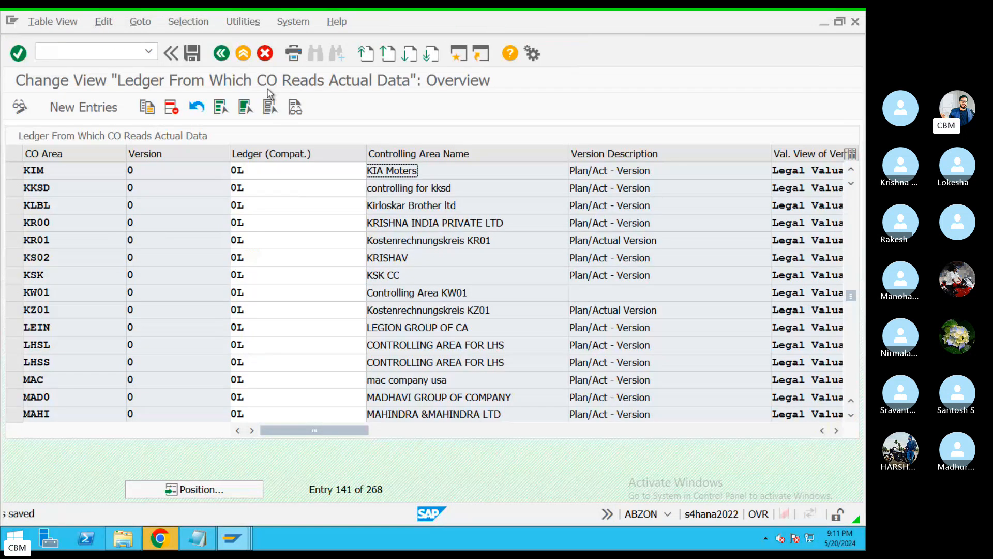
Leave the ledger assignment customizing for the asset transaction and close the error message's long text.
{"action": "left_click", "coordinate": [223, 54]}
{"action": "left_click", "coordinate": [222, 53]}
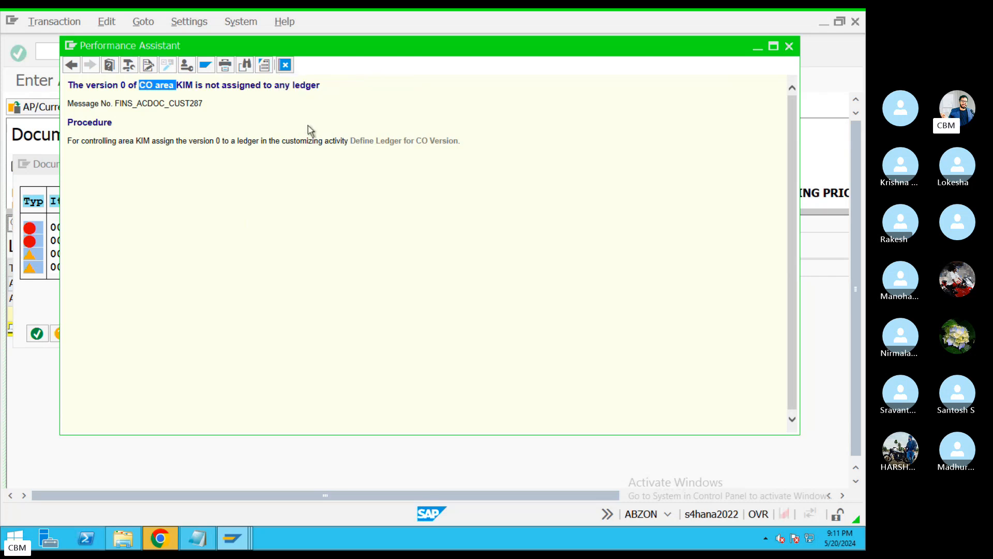
{"action": "left_click", "coordinate": [789, 46]}
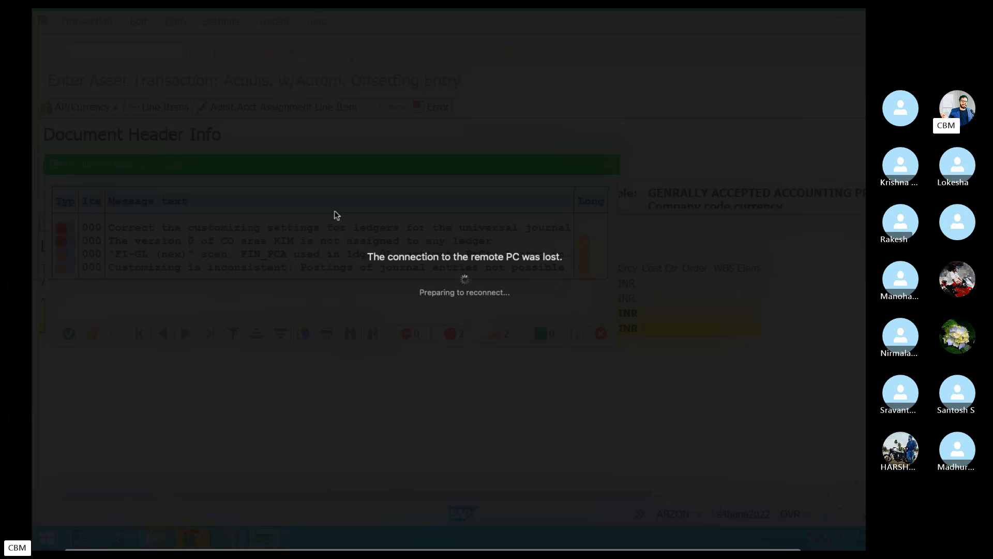
{"action": "key", "text": "ctrl+Left"}
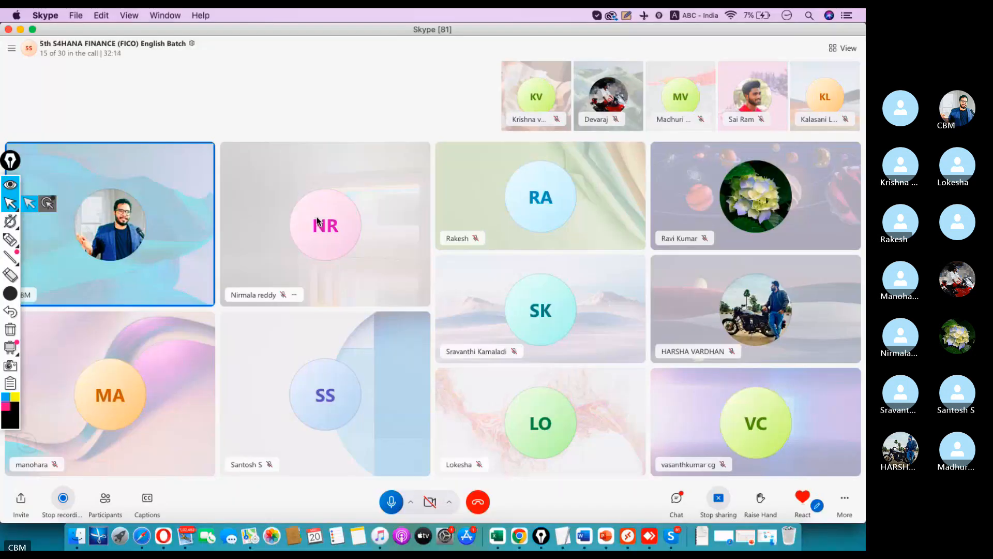
{"action": "key", "text": "ctrl+Left"}
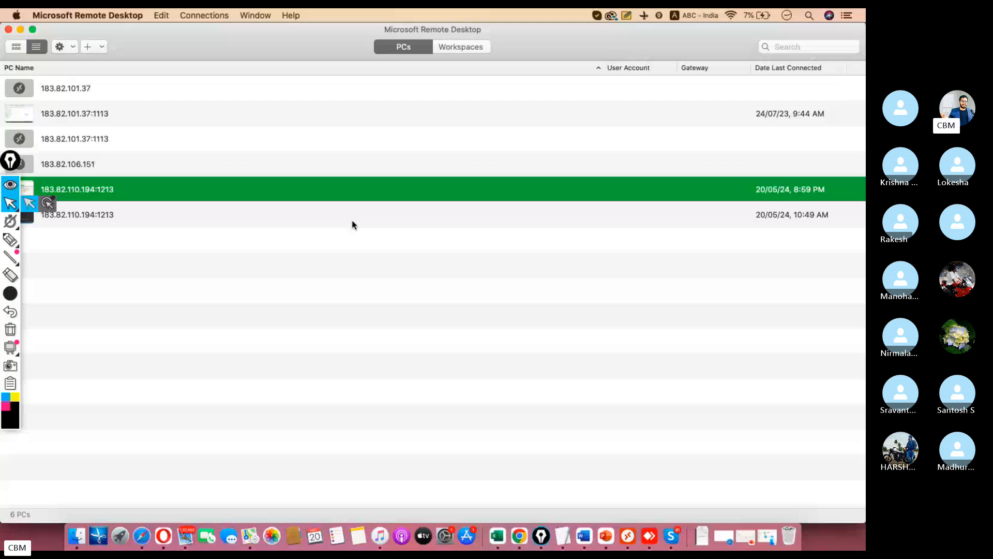
{"action": "key", "text": "ctrl+Right"}
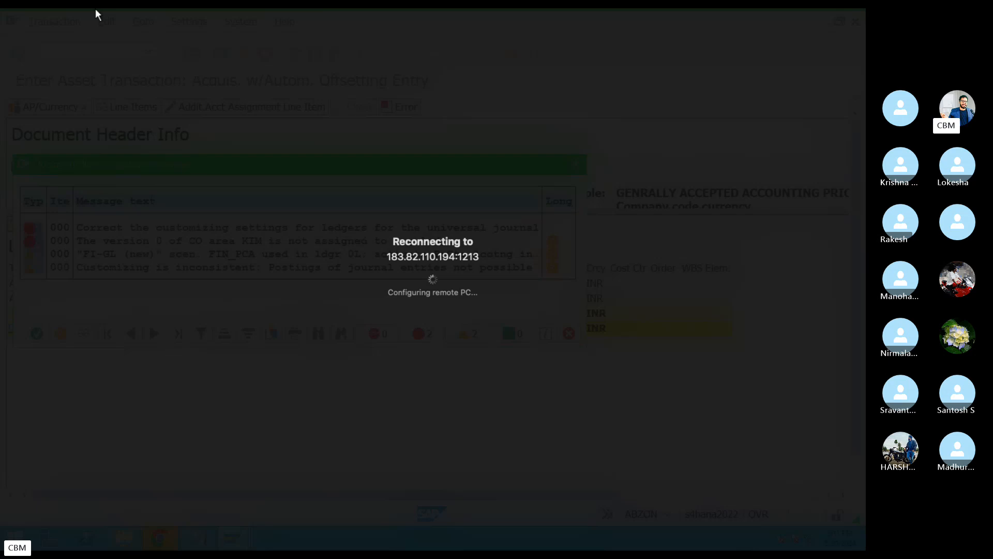
{"action": "mouse_move", "coordinate": [95, 8]}
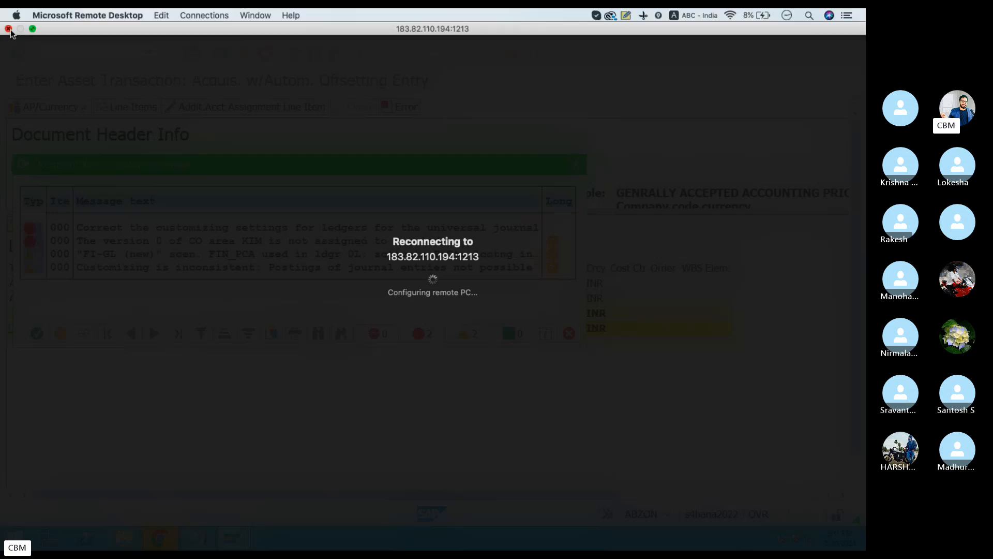
{"action": "left_click", "coordinate": [9, 29]}
{"action": "double_click", "coordinate": [104, 189]}
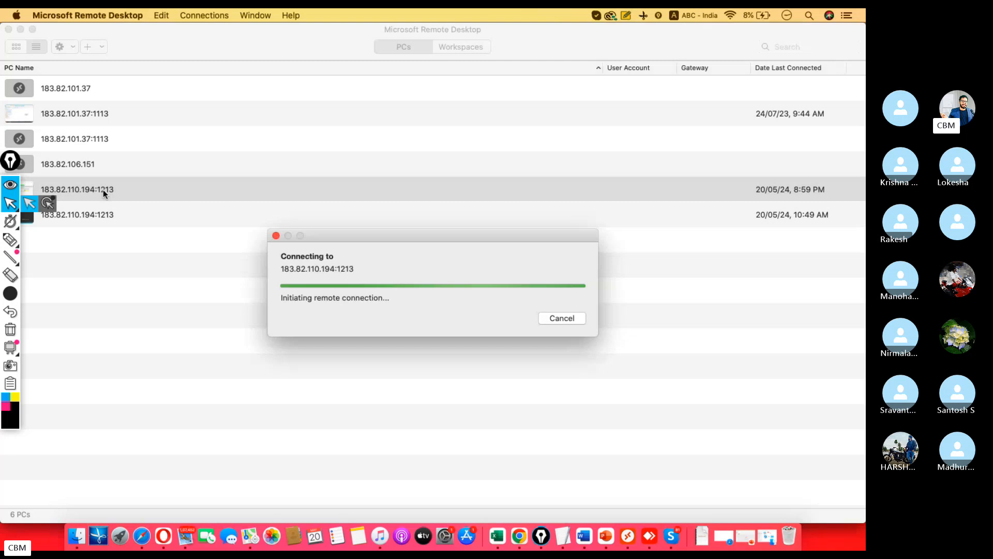
{"action": "type", "text": "s4user87"}
{"action": "key", "text": "Tab"}
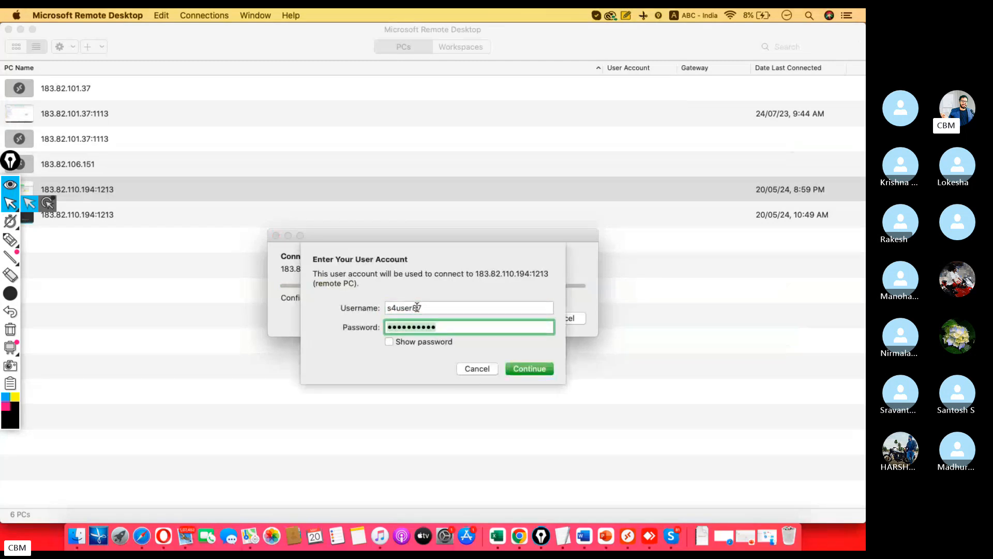
{"action": "key", "text": "Return"}
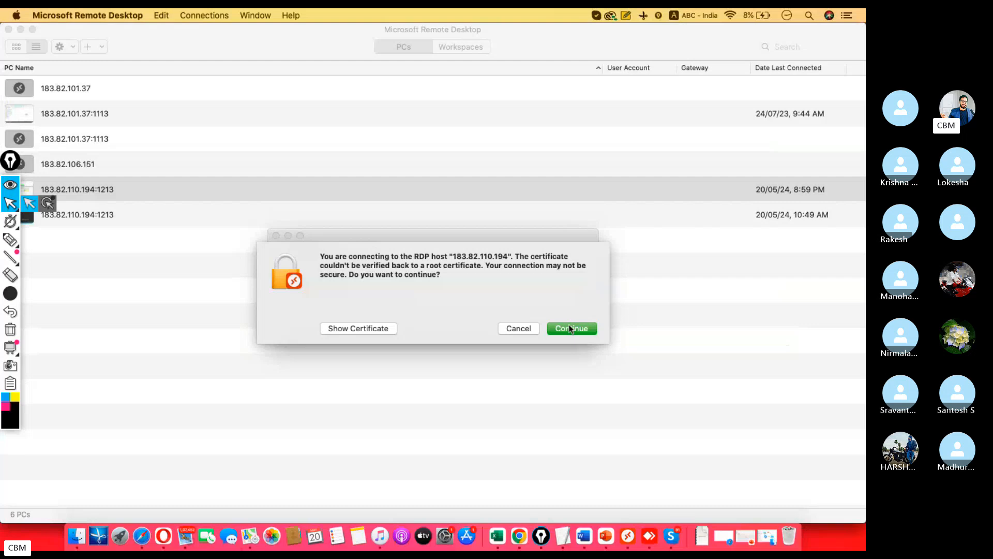
{"action": "left_click", "coordinate": [571, 329]}
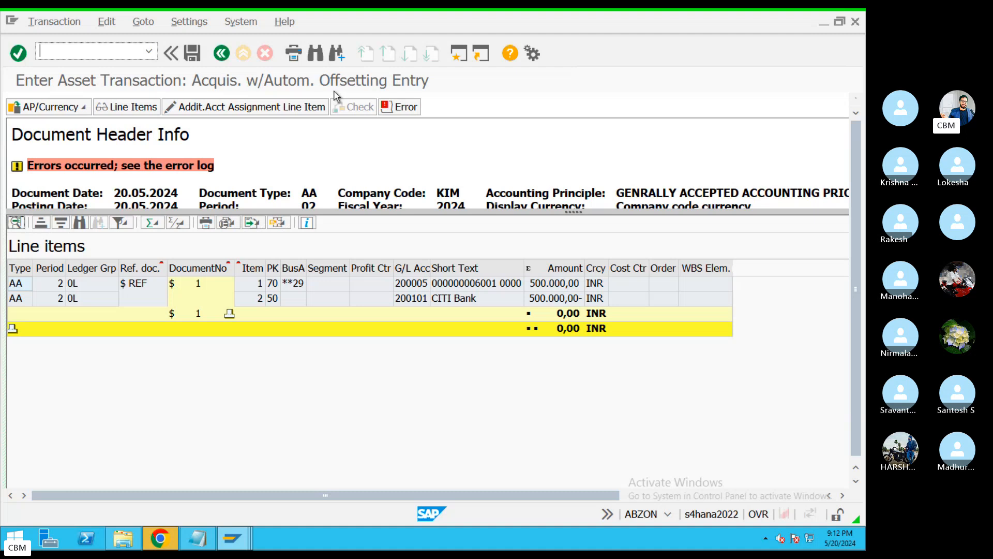
Return to the entry form for asset 6001, simulate the acquisition again and post it.
{"action": "key", "text": "F3"}
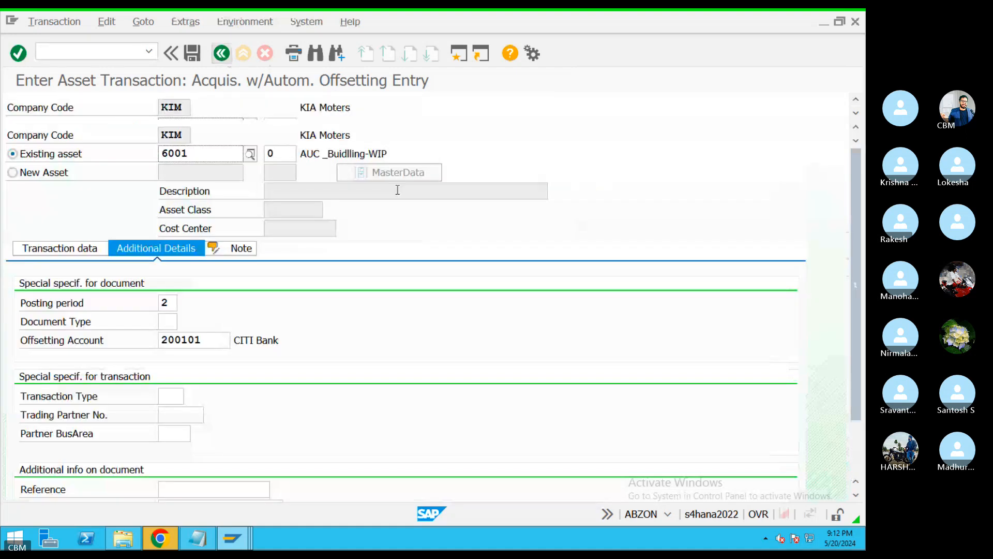
{"action": "left_click", "coordinate": [42, 106]}
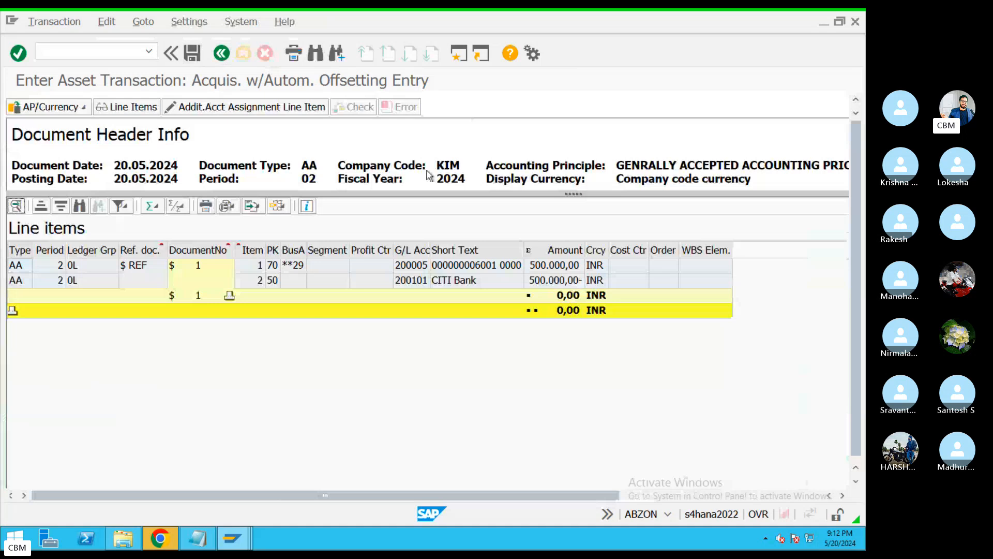
{"action": "key", "text": "ctrl+s"}
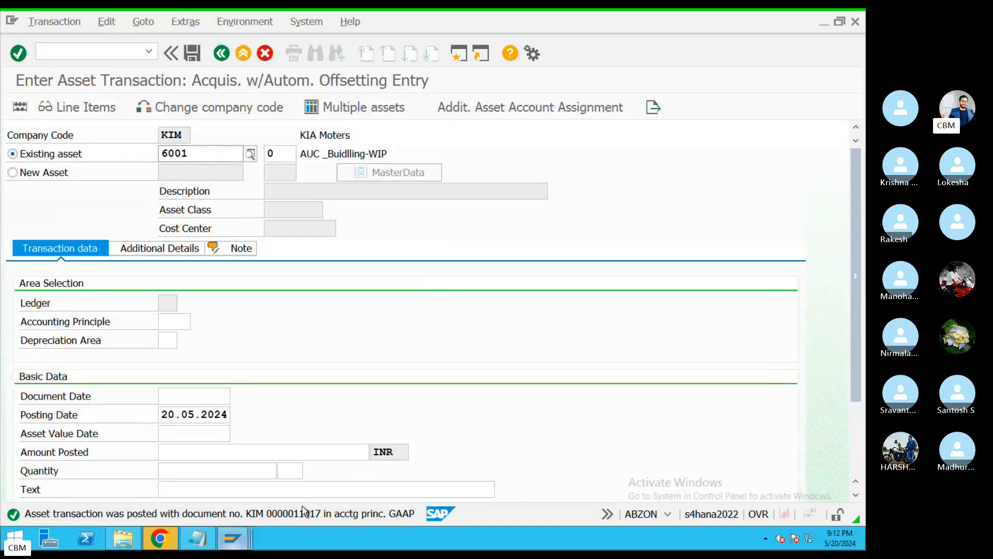
{"action": "left_click", "coordinate": [224, 486]}
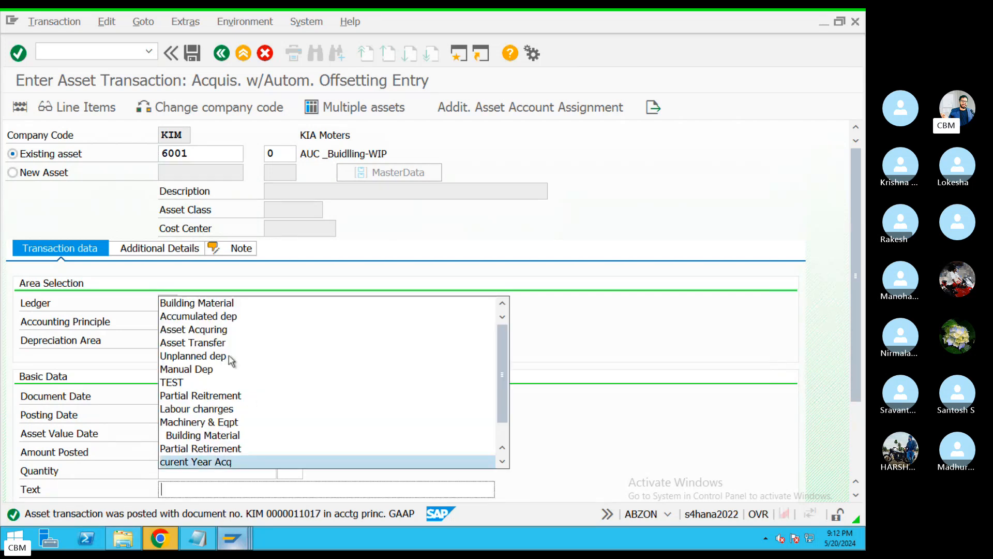
{"action": "left_click", "coordinate": [306, 263]}
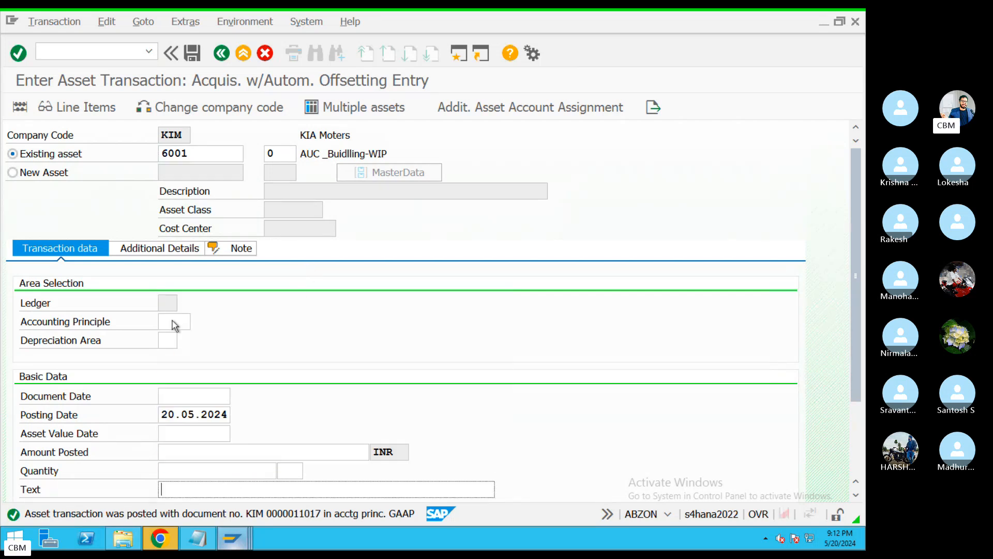
{"action": "left_click", "coordinate": [178, 322]}
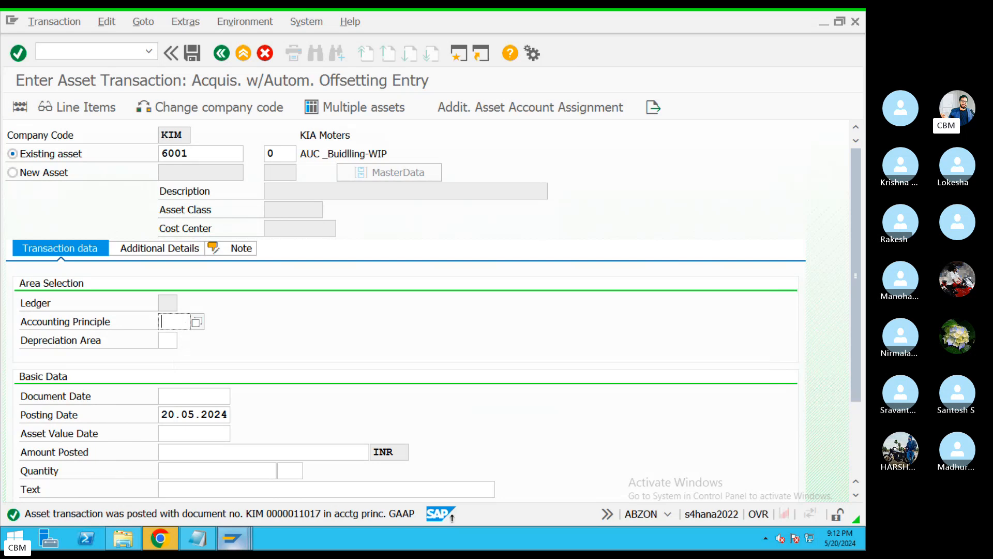
Switch to the TextEdit notes, review the AUC asset and expenditure example lines, and return to the SAP remote session.
{"action": "key", "text": "ctrl+Left"}
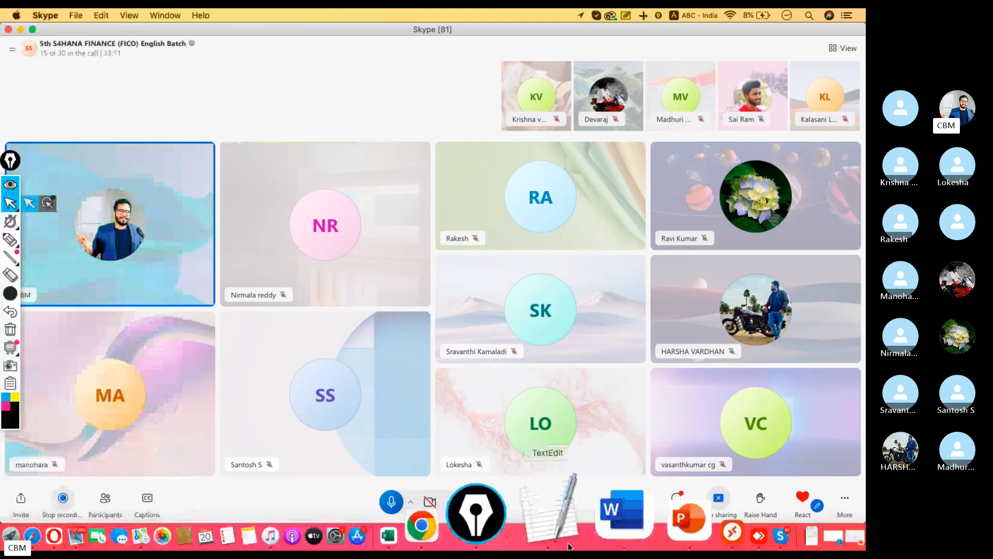
{"action": "left_click", "coordinate": [564, 541]}
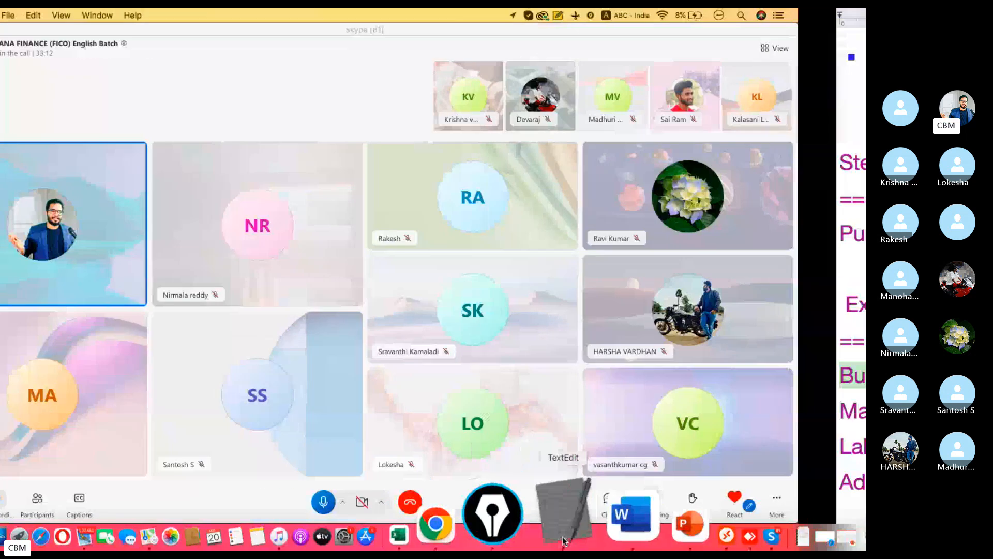
{"action": "left_click_drag", "start_coordinate": [274, 484], "coordinate": [28, 403]}
{"action": "scroll", "coordinate": [160, 355], "scroll_direction": "up", "scroll_amount": 5}
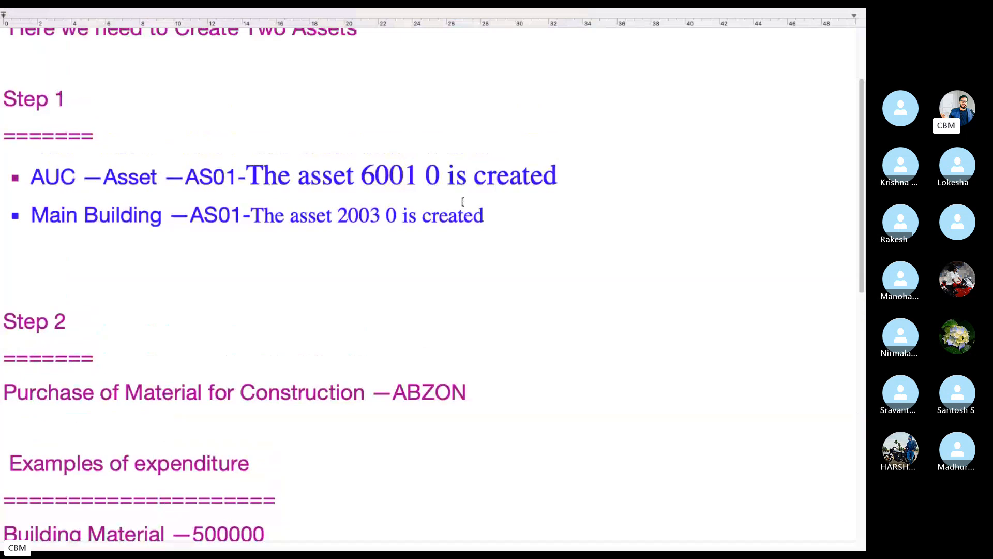
{"action": "left_click_drag", "start_coordinate": [444, 177], "coordinate": [8, 175]}
{"action": "key", "text": "ctrl+Left"}
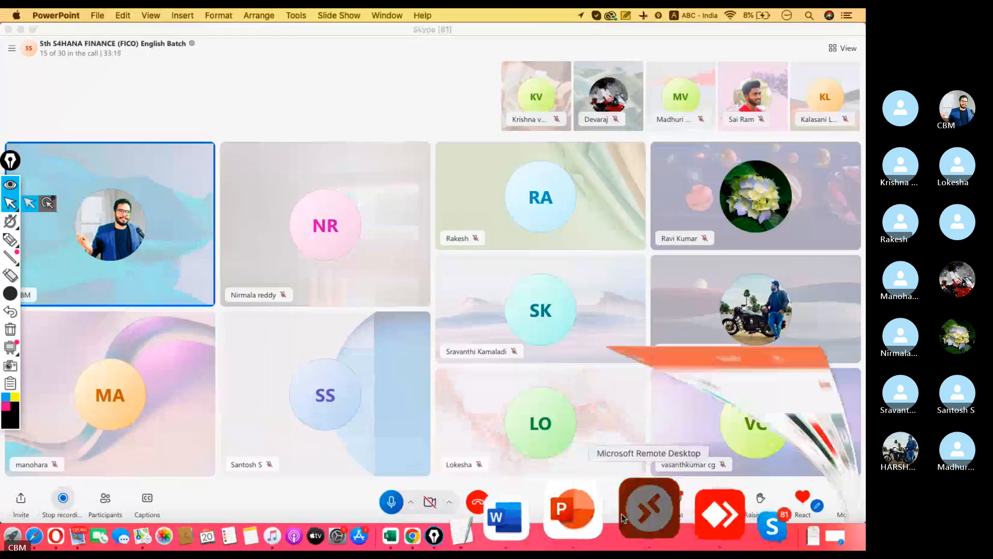
{"action": "left_click", "coordinate": [621, 515]}
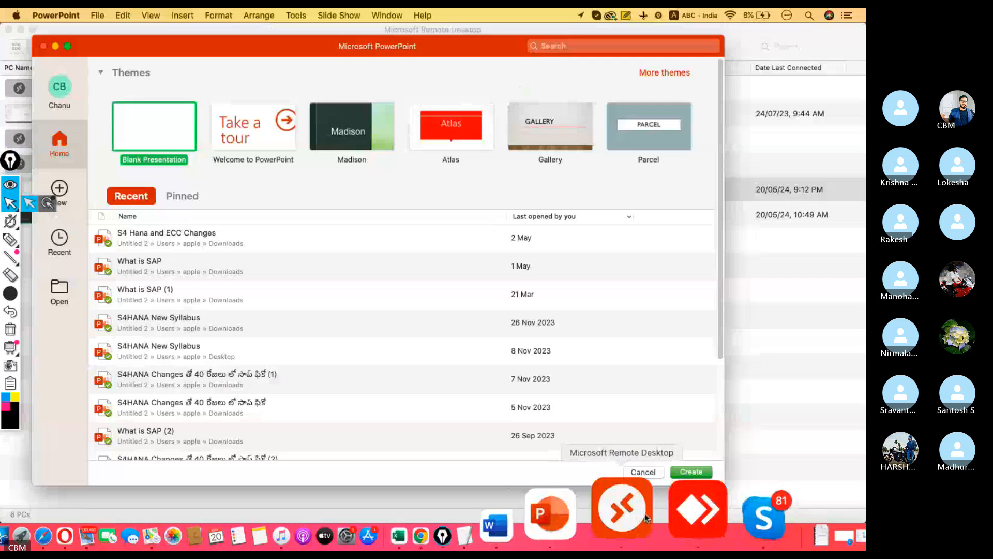
{"action": "left_click", "coordinate": [644, 513]}
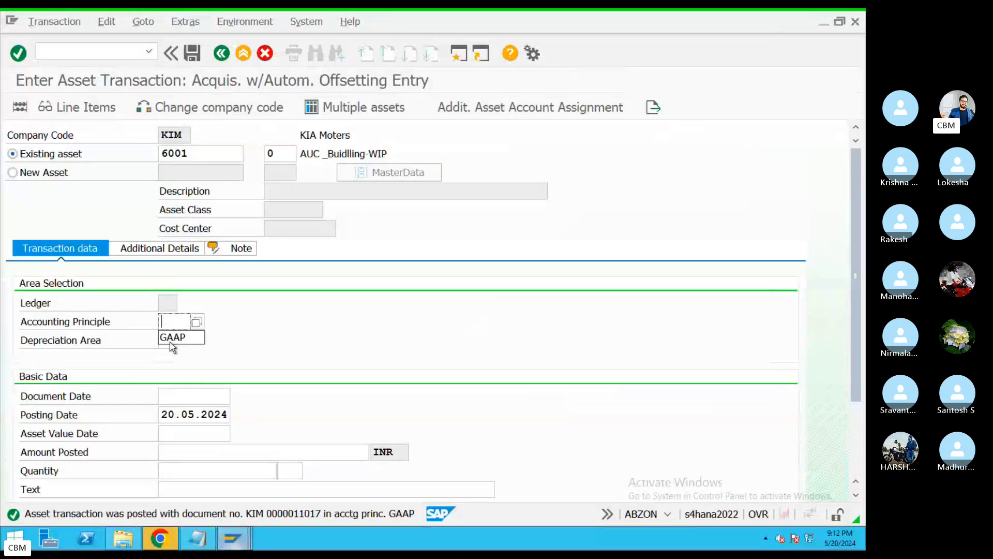
Set the accounting principle to GAAP, the depreciation area to 01 and the document date to 20.05.2024.
{"action": "left_click", "coordinate": [169, 340]}
{"action": "left_click", "coordinate": [170, 340]}
{"action": "left_click", "coordinate": [178, 357]}
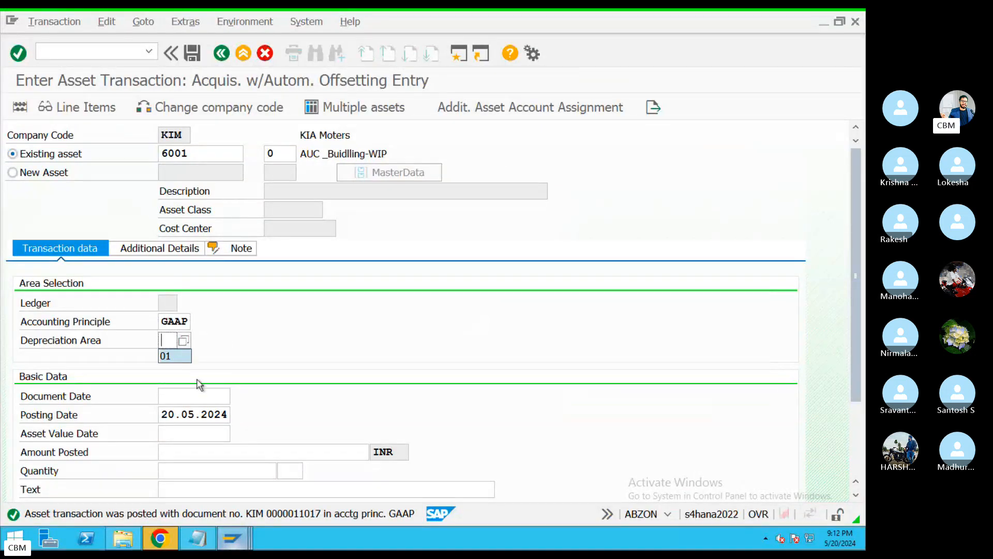
{"action": "left_click", "coordinate": [213, 402]}
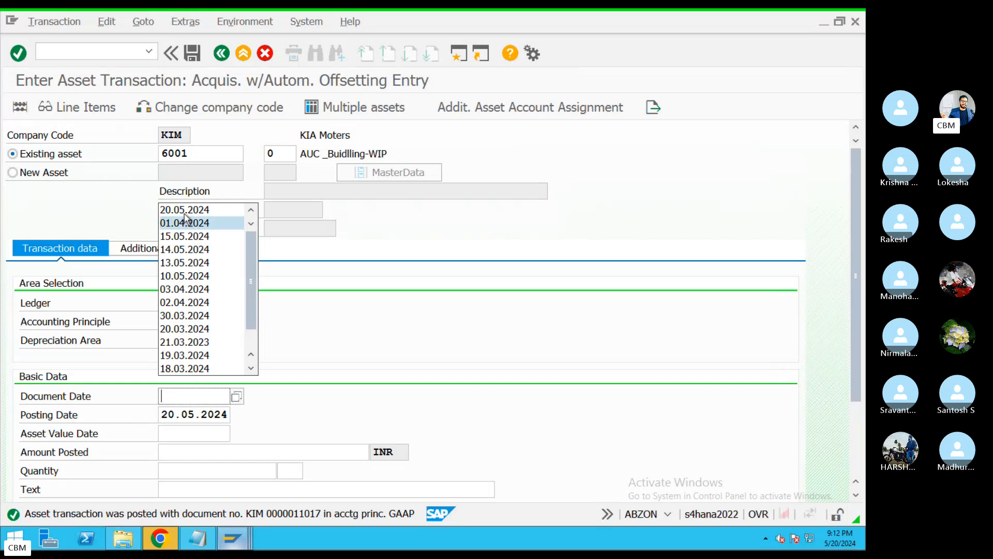
{"action": "left_click", "coordinate": [186, 206]}
Copy "Machinery and Eqpt" from the TextEdit expenditure list into the Text field of the SAP asset transaction.
{"action": "scroll", "coordinate": [226, 344], "scroll_direction": "down", "scroll_amount": 3}
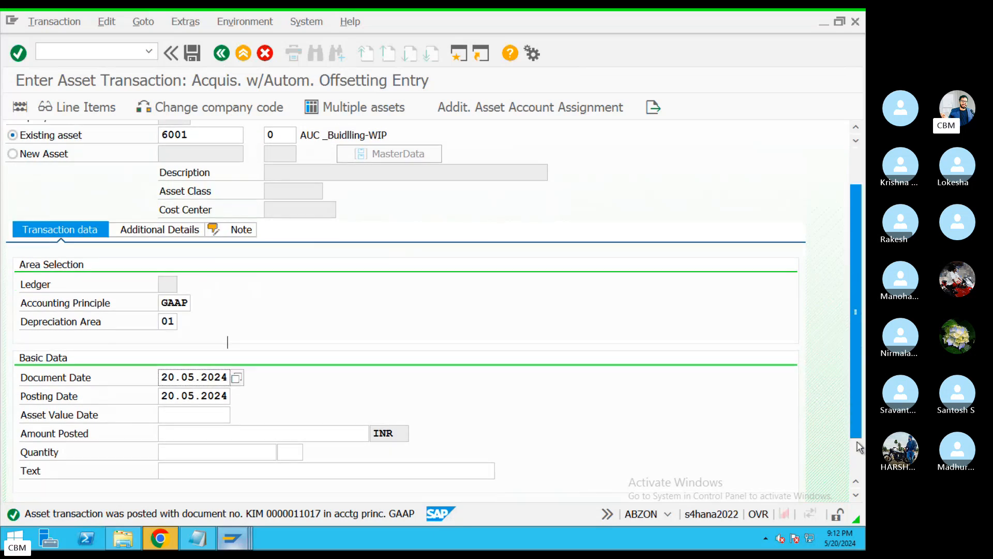
{"action": "left_click", "coordinate": [186, 388]}
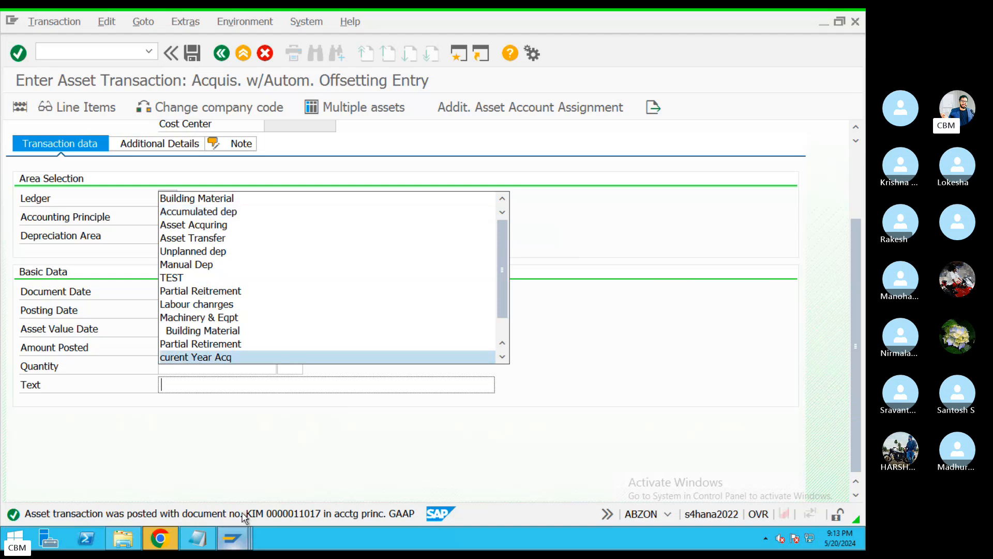
{"action": "key", "text": "ctrl+Left"}
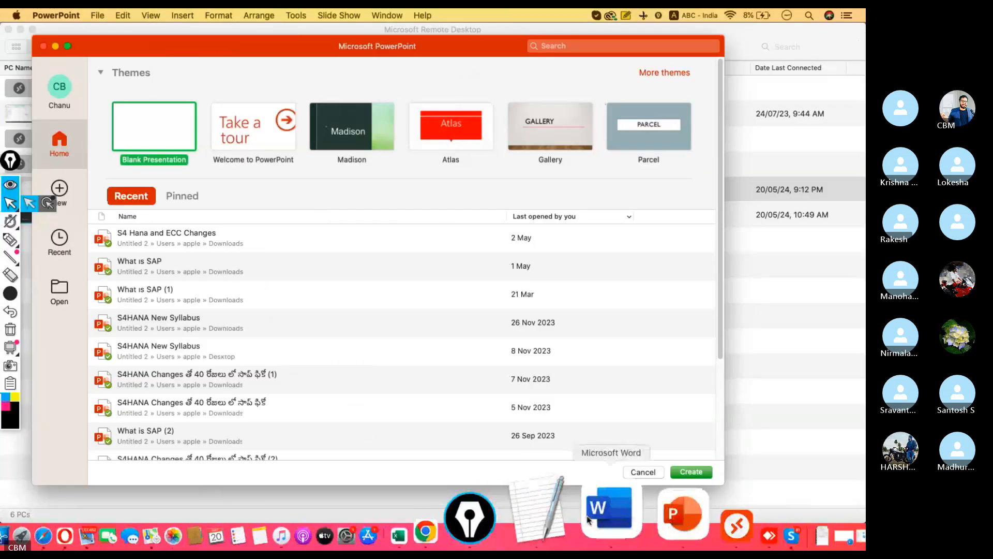
{"action": "left_click", "coordinate": [570, 520]}
{"action": "double_click", "coordinate": [198, 334]}
{"action": "scroll", "coordinate": [237, 390], "scroll_direction": "down", "scroll_amount": 2}
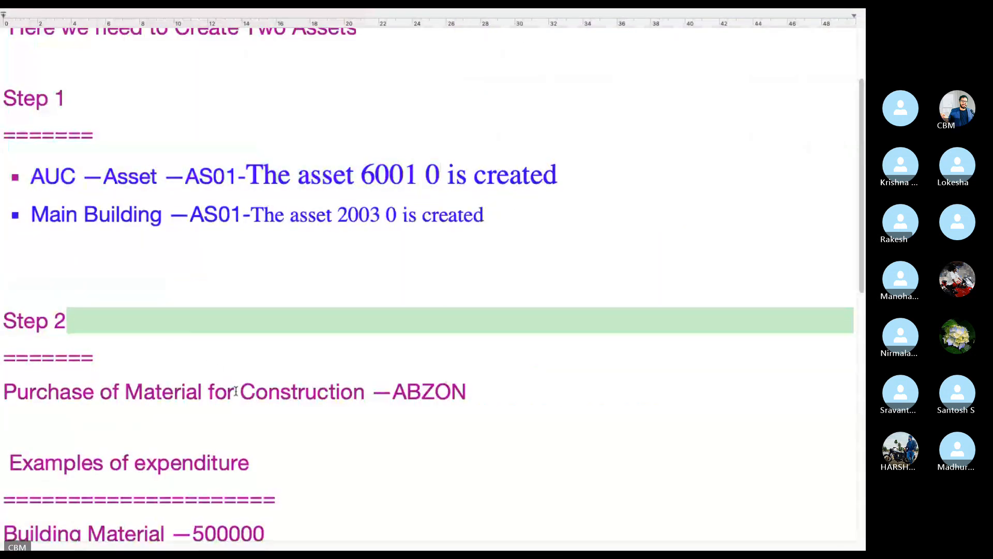
{"action": "scroll", "coordinate": [240, 465], "scroll_direction": "down", "scroll_amount": 2}
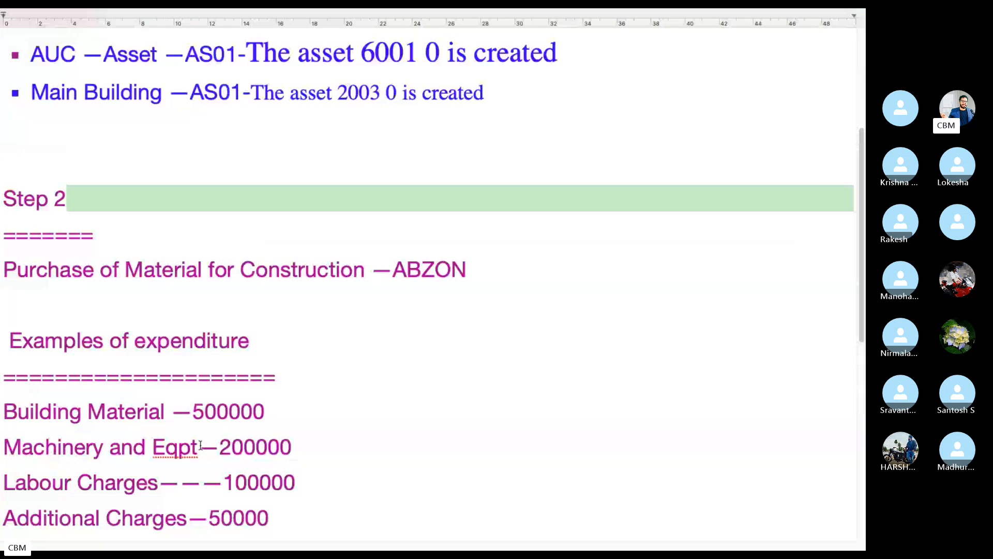
{"action": "left_click_drag", "start_coordinate": [200, 445], "coordinate": [1, 434]}
{"action": "key", "text": "ctrl+c"}
{"action": "key", "text": "ctrl+Left"}
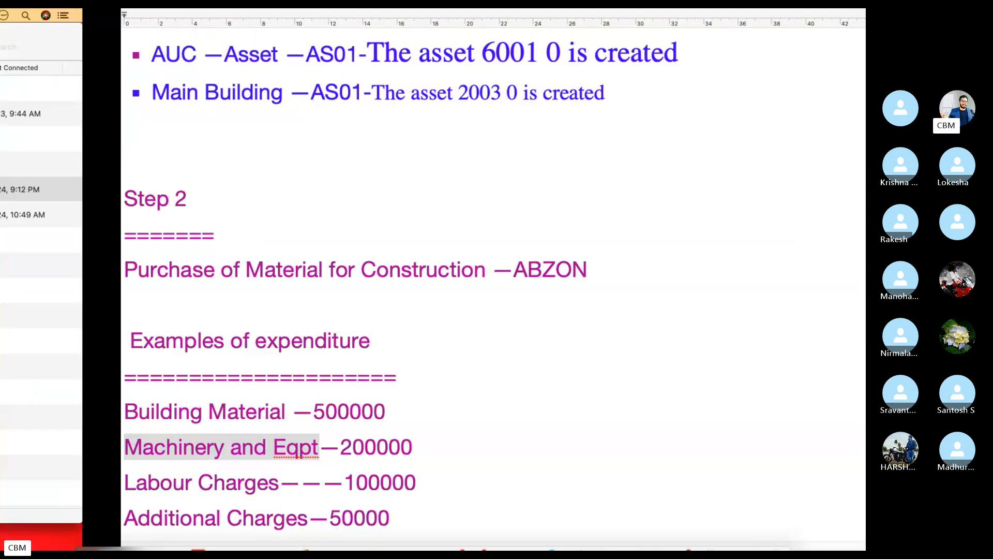
{"action": "left_click", "coordinate": [638, 521]}
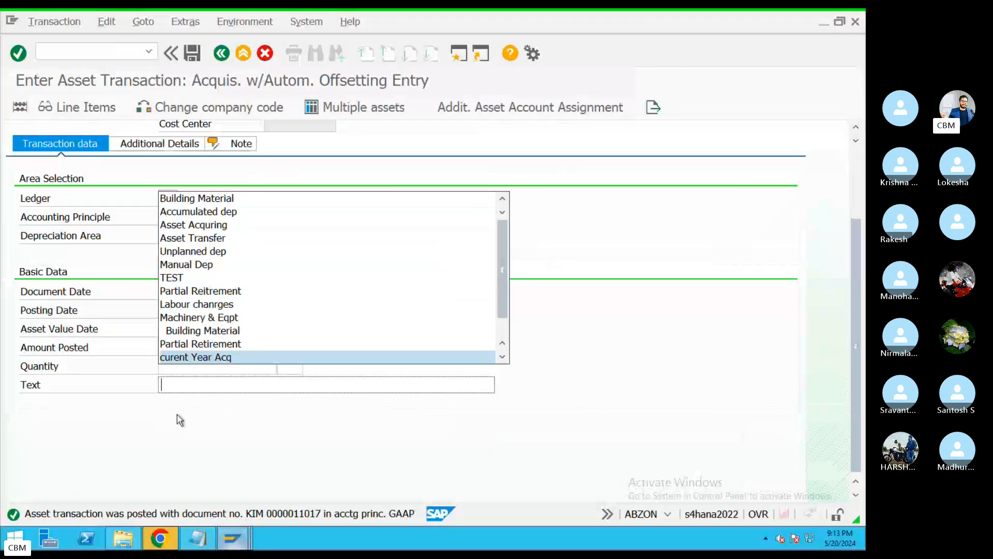
{"action": "key", "text": "ctrl+v"}
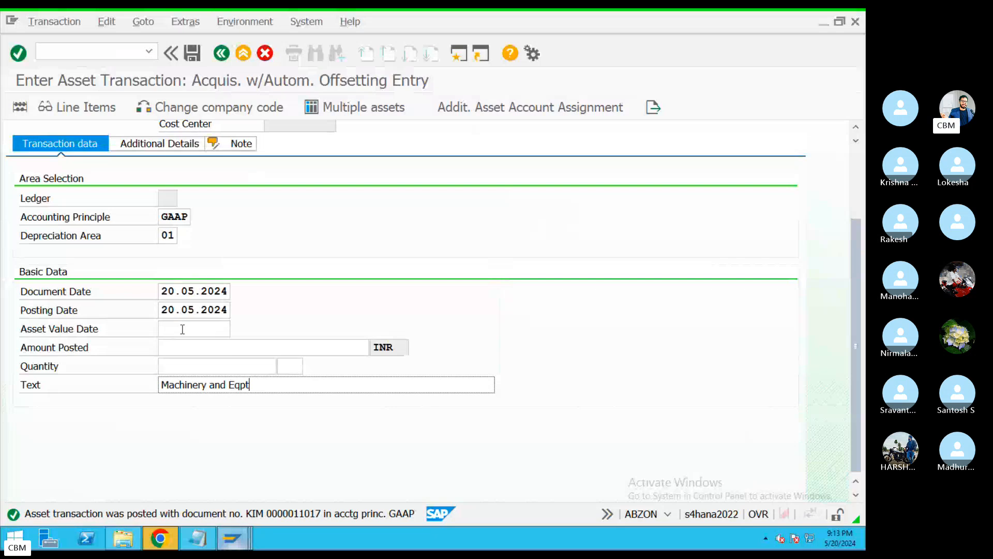
Copy the machinery amount 200000 from the TextEdit notes into the Amount Posted field of the SAP transaction.
{"action": "left_click", "coordinate": [219, 347]}
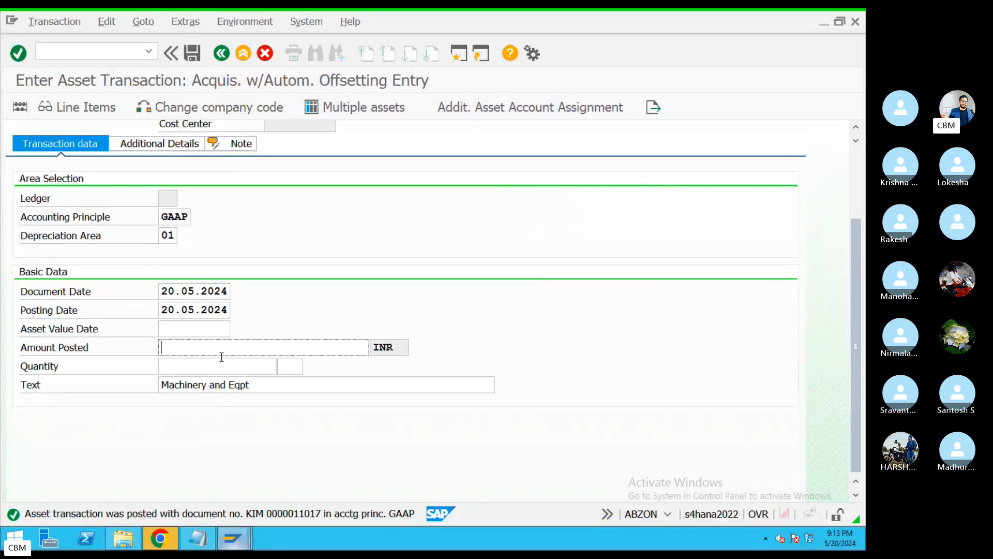
{"action": "key", "text": "ctrl+Left"}
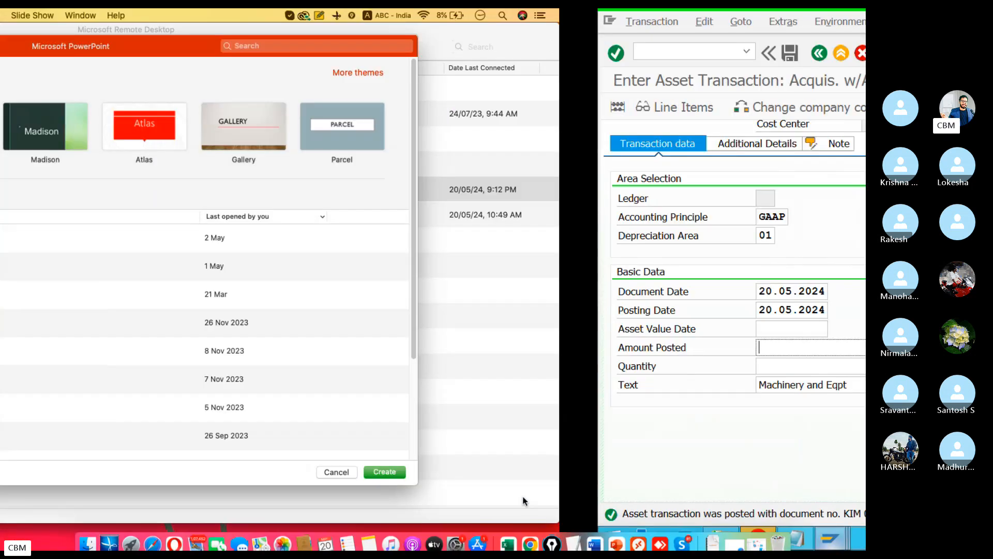
{"action": "left_click", "coordinate": [574, 531]}
{"action": "left_click", "coordinate": [388, 401]}
{"action": "left_click_drag", "start_coordinate": [293, 447], "coordinate": [220, 447]}
{"action": "key", "text": "super+c"}
{"action": "key", "text": "ctrl+Left"}
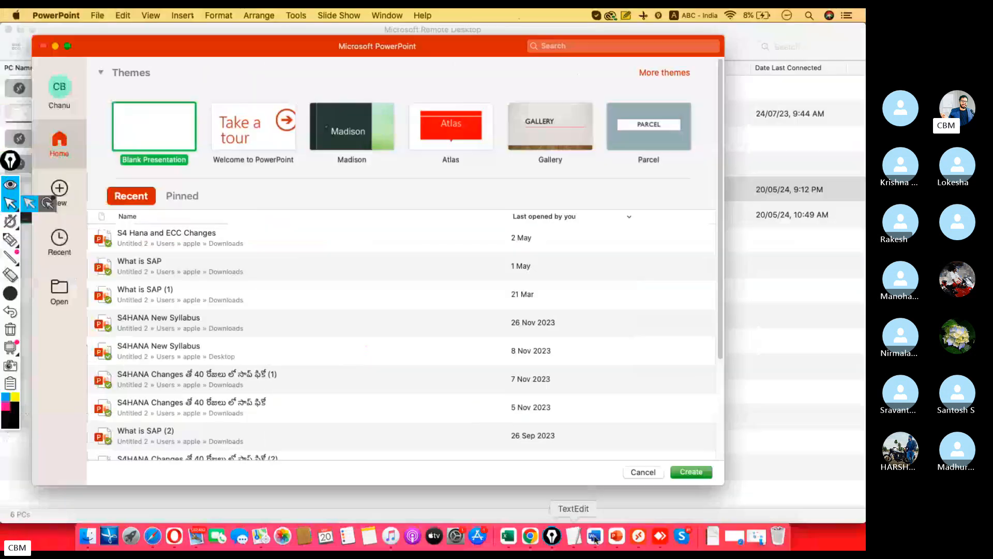
{"action": "left_click", "coordinate": [655, 520]}
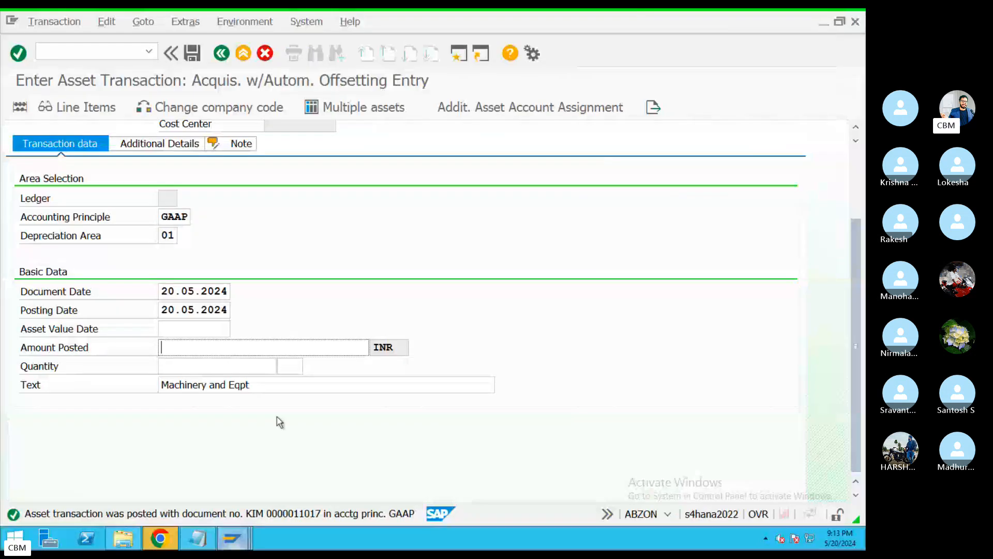
{"action": "key", "text": "super+v"}
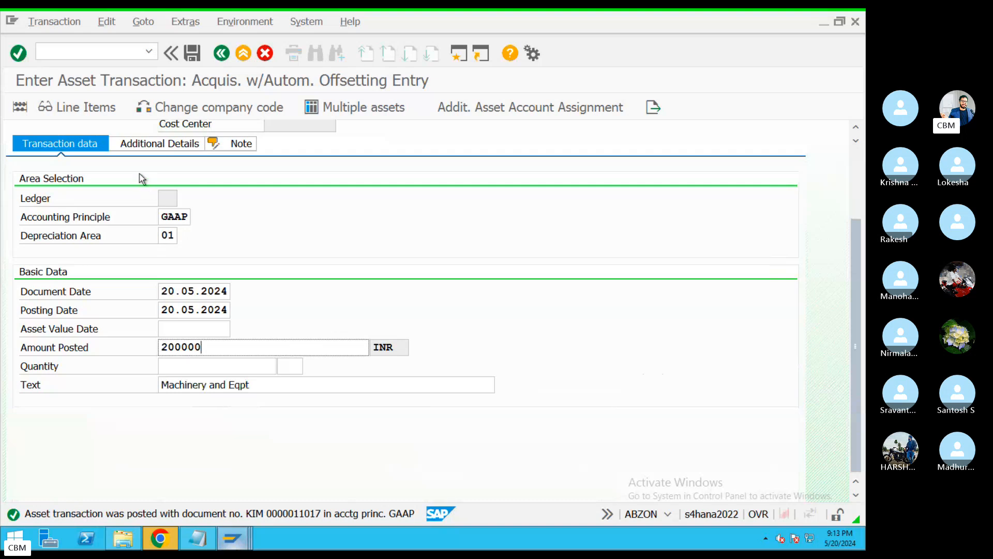
Enter 200101 as the offsetting account in the additional details and simulate the asset transaction.
{"action": "left_click", "coordinate": [155, 144]}
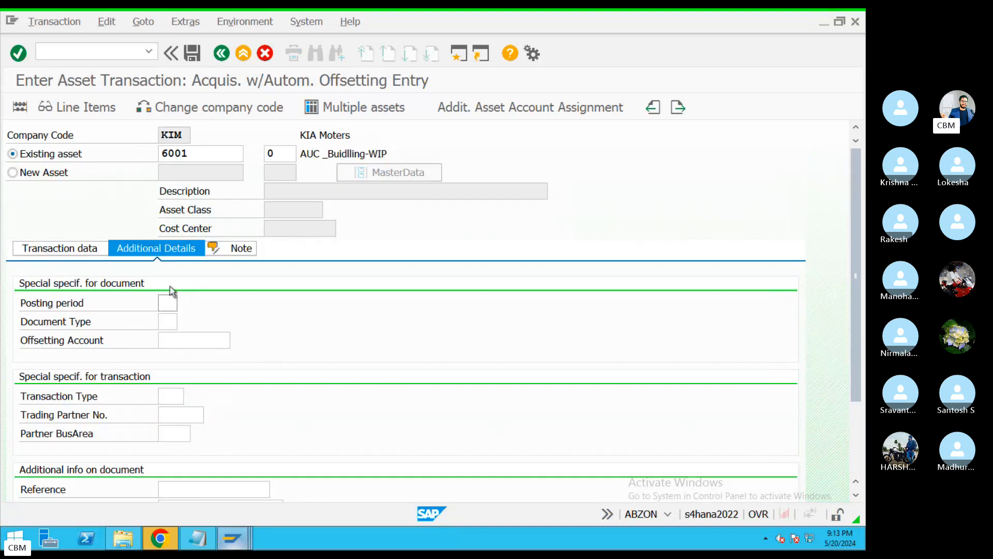
{"action": "left_click", "coordinate": [169, 325]}
{"action": "left_click", "coordinate": [190, 343]}
{"action": "type", "text": "200101"}
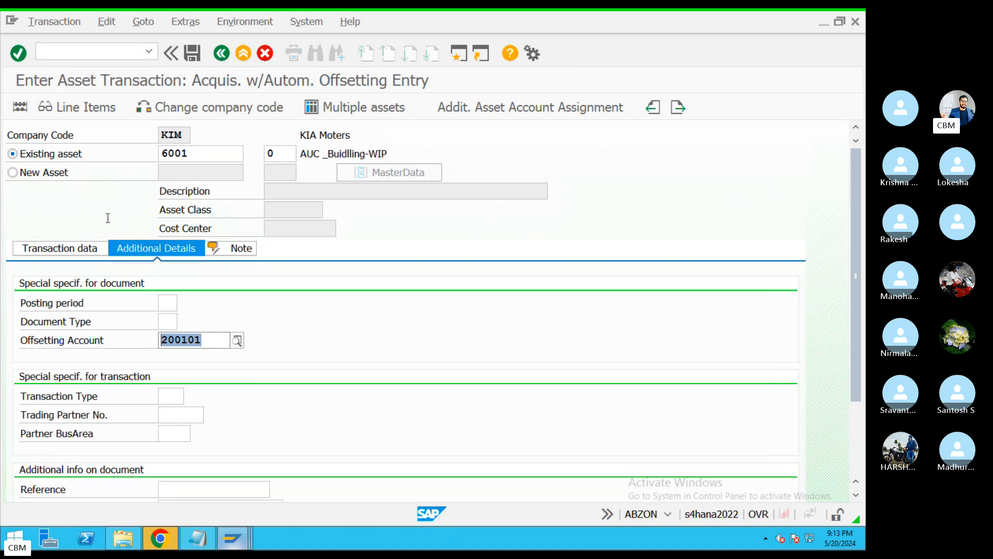
{"action": "left_click", "coordinate": [20, 109]}
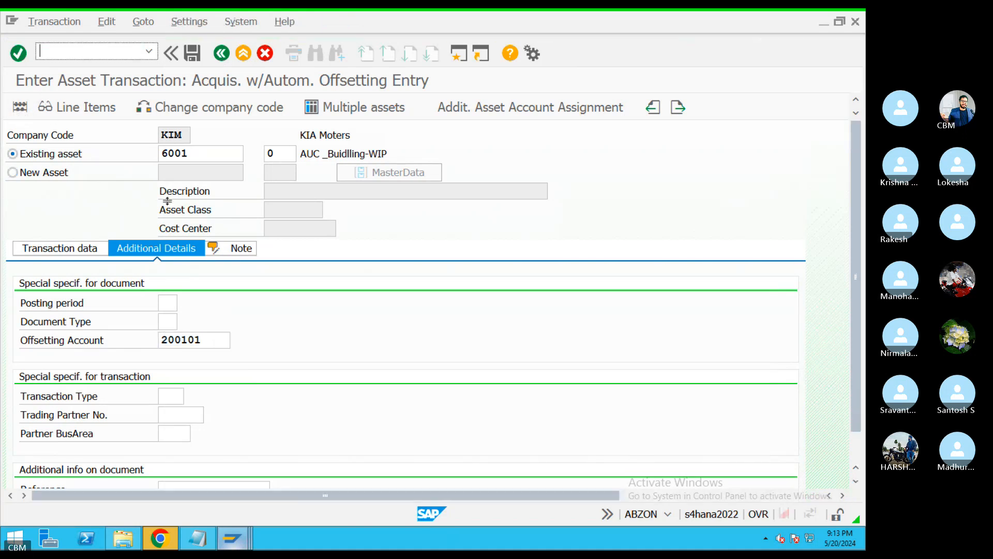
Post the simulated machinery transaction and set the new entry's document date and asset value date to 20.05.2024.
{"action": "left_click", "coordinate": [192, 56]}
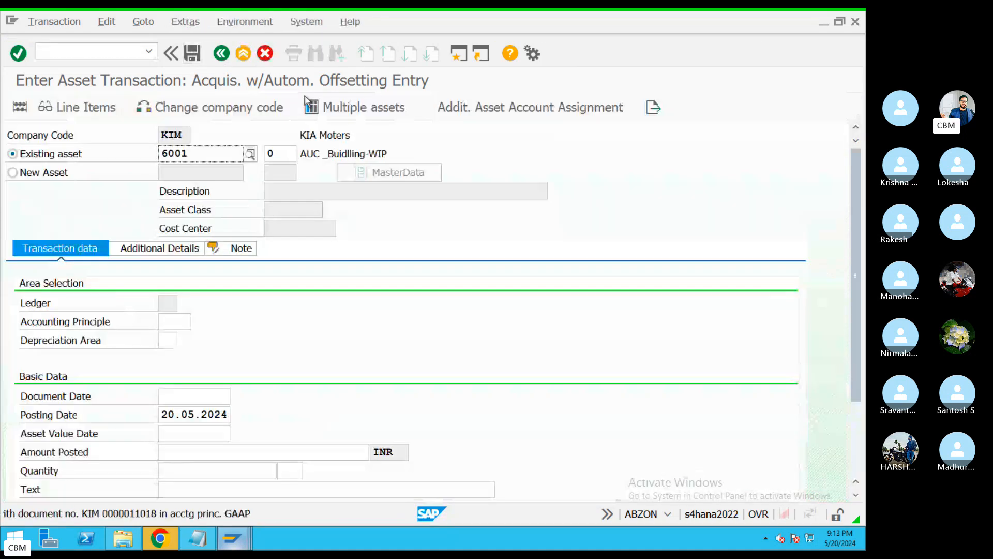
{"action": "left_click", "coordinate": [203, 398]}
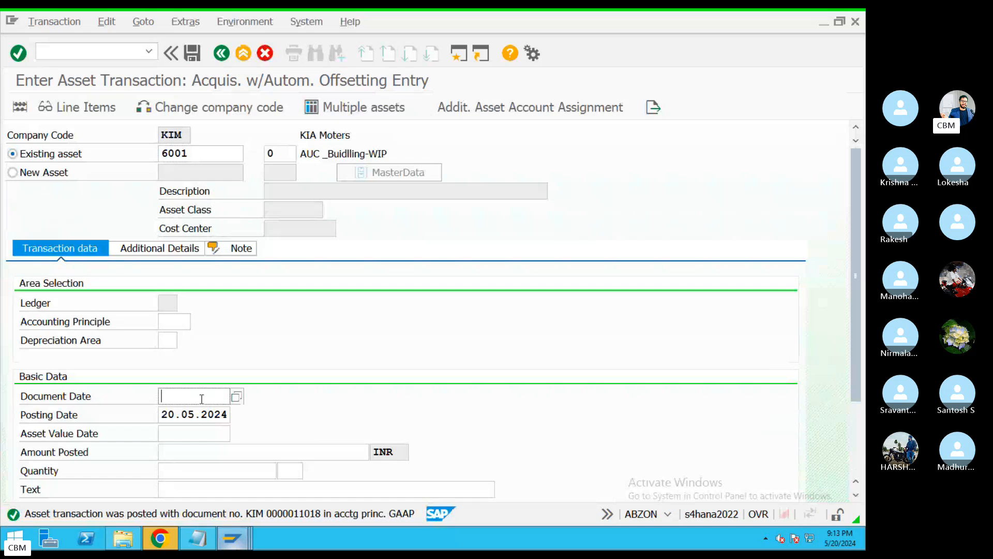
{"action": "left_click", "coordinate": [184, 210]}
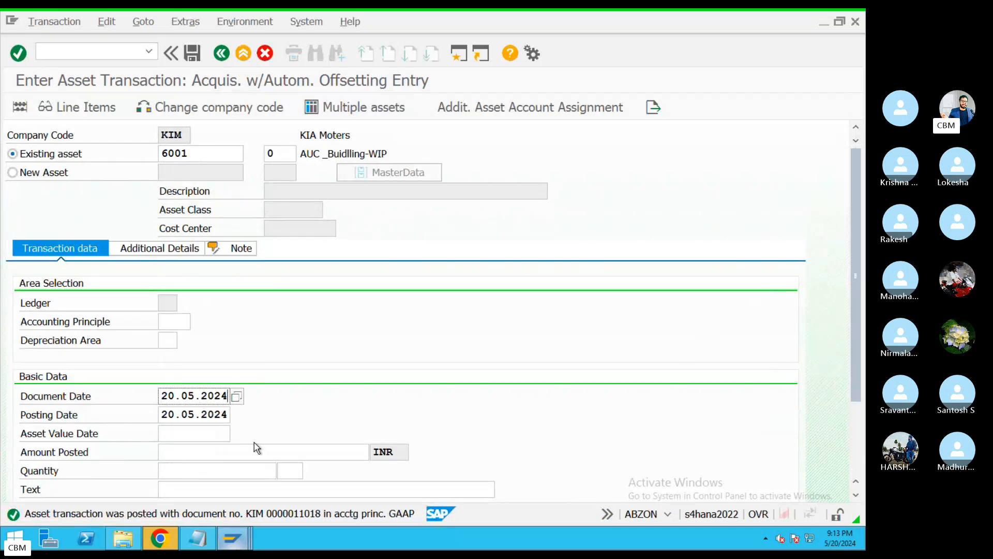
{"action": "left_click", "coordinate": [182, 434]}
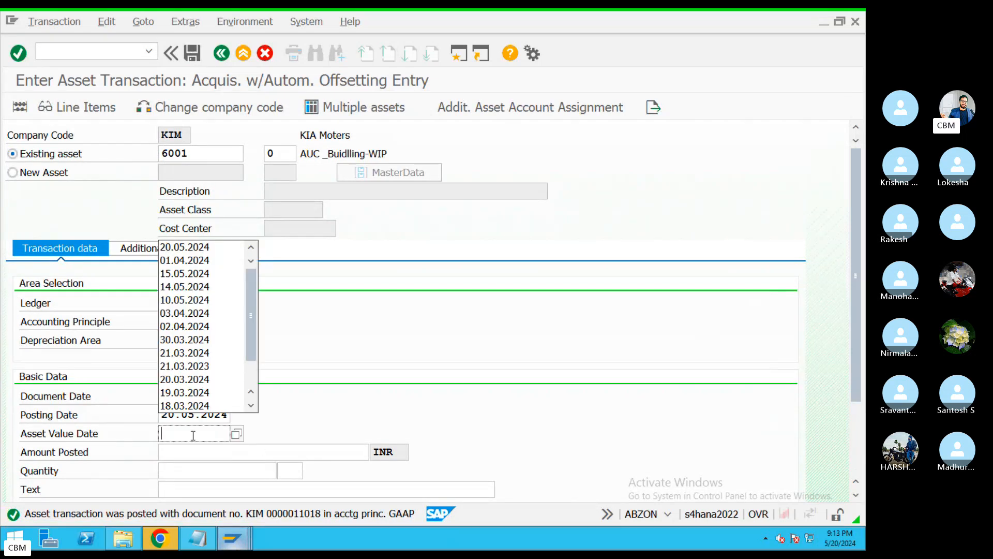
{"action": "left_click", "coordinate": [192, 248]}
Set the accounting principle to GAAP and the depreciation area to 01 in the area selection.
{"action": "scroll", "coordinate": [857, 352], "scroll_direction": "down", "scroll_amount": 3}
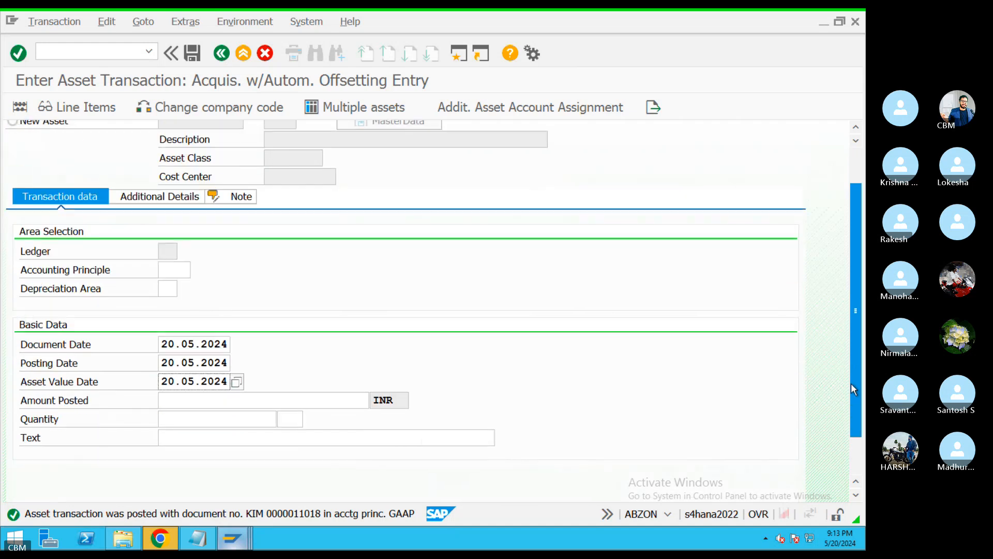
{"action": "left_click", "coordinate": [185, 265]}
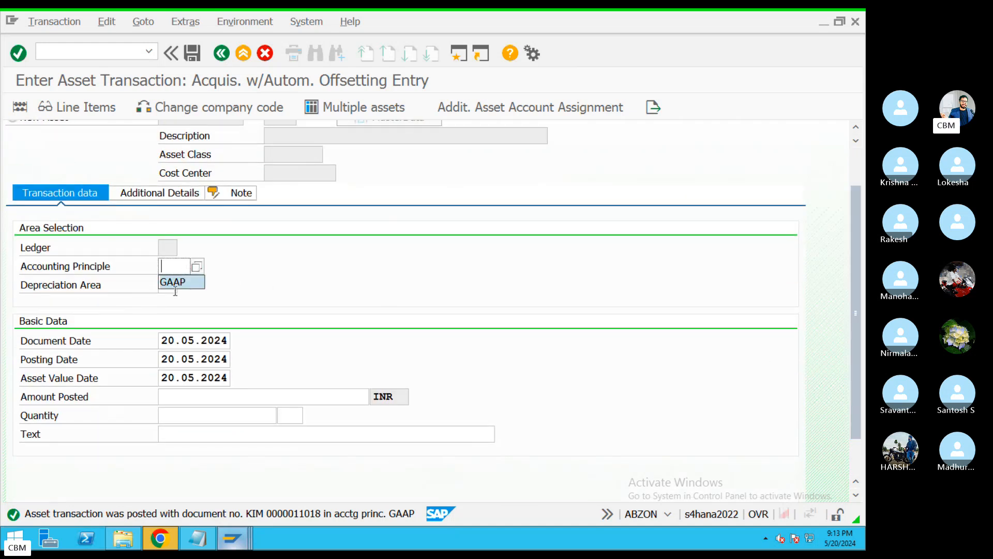
{"action": "left_click", "coordinate": [171, 282]}
{"action": "left_click", "coordinate": [169, 286]}
{"action": "left_click", "coordinate": [171, 299]}
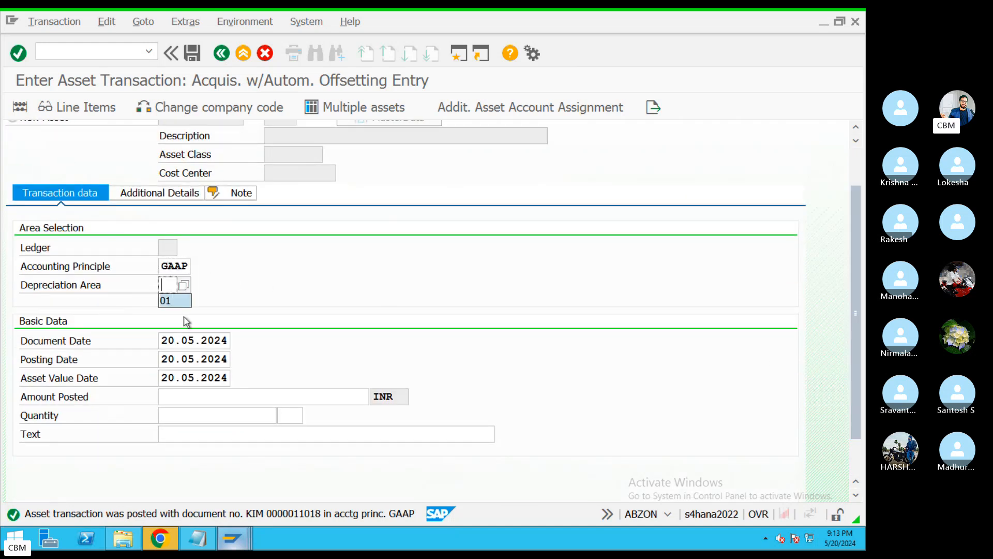
Copy "Labour Charges" from the TextEdit expenditure list into the Text field of the SAP asset transaction.
{"action": "left_click", "coordinate": [187, 434]}
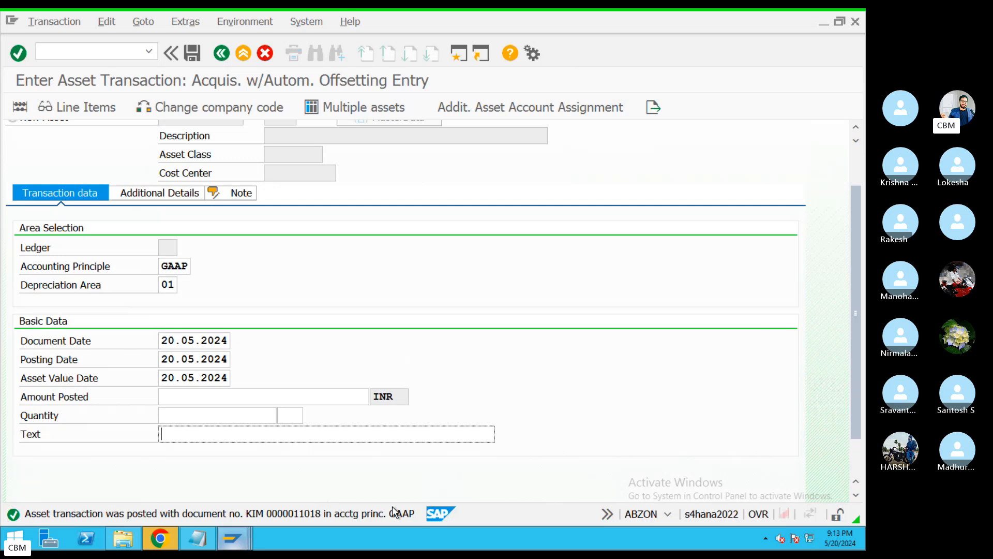
{"action": "key", "text": "ctrl+Left"}
{"action": "left_click", "coordinate": [573, 536]}
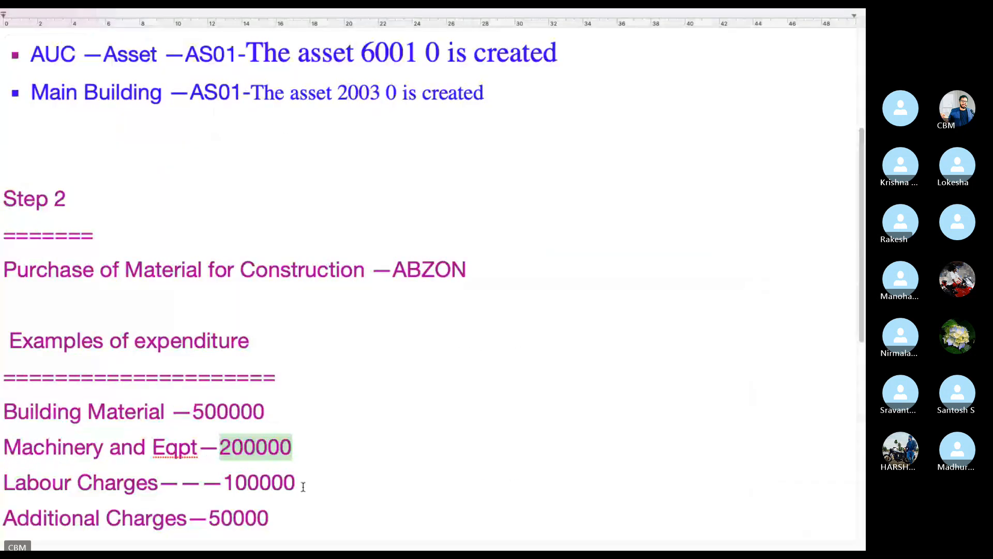
{"action": "left_click_drag", "start_coordinate": [159, 483], "coordinate": [2, 481]}
{"action": "key", "text": "super+c"}
{"action": "key", "text": "ctrl+Left"}
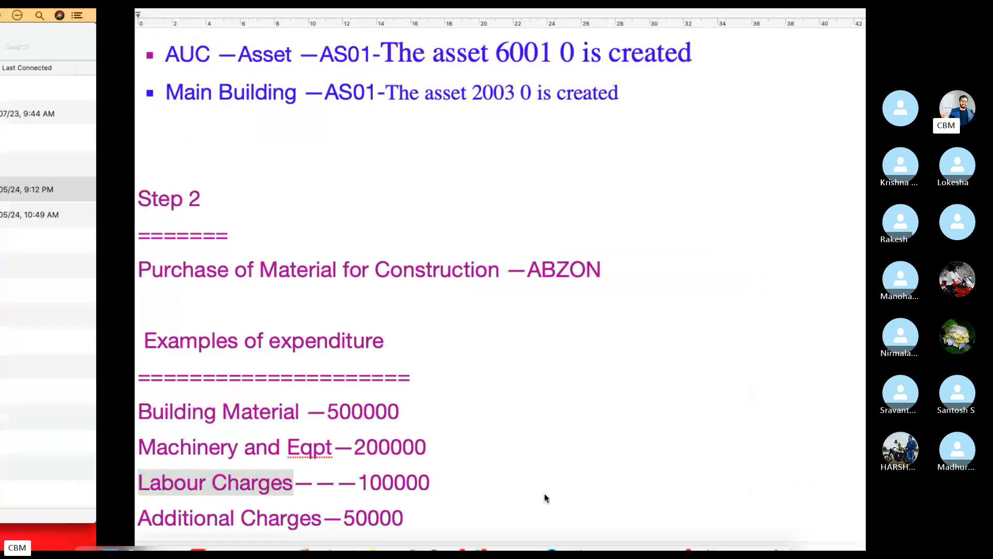
{"action": "left_click", "coordinate": [631, 523]}
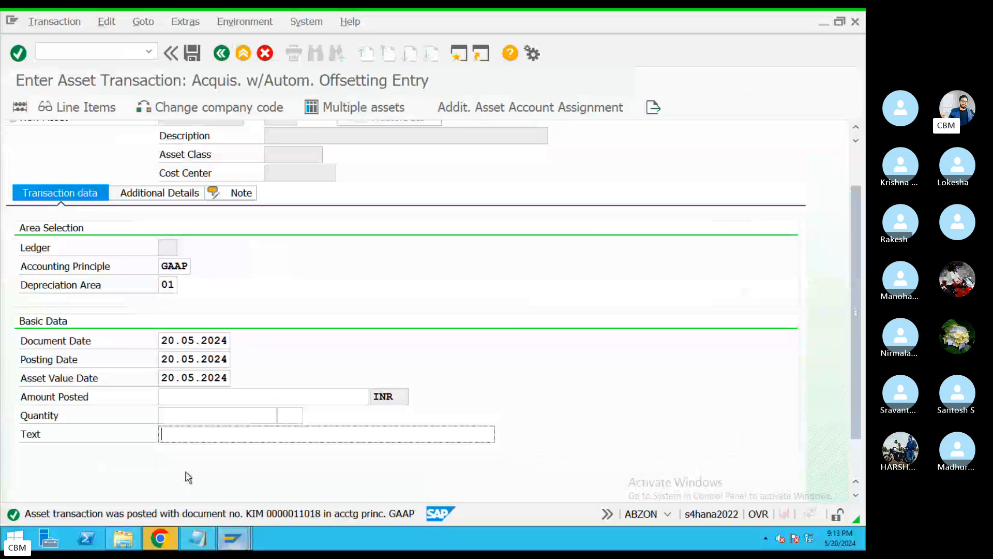
{"action": "key", "text": "super+v"}
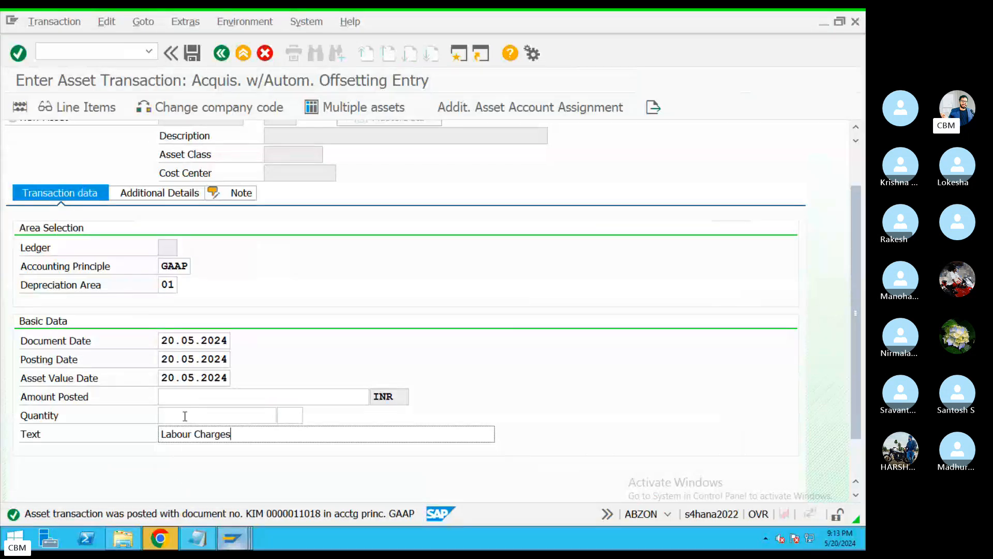
Transfer the labour charges amount 100000 from the TextEdit notes into the Amount Posted field of the SAP transaction.
{"action": "left_click", "coordinate": [186, 416]}
{"action": "left_click", "coordinate": [182, 396]}
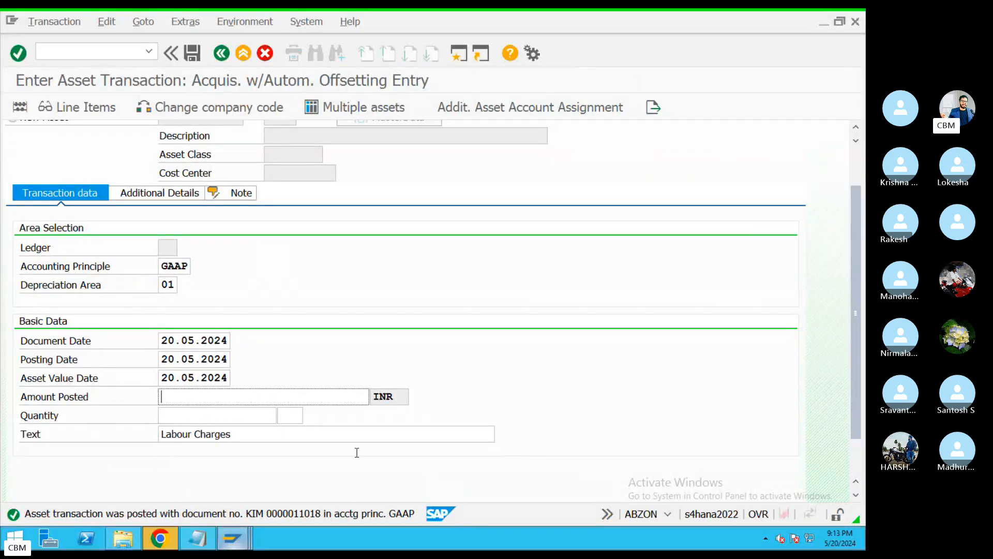
{"action": "key", "text": "ctrl+Left"}
{"action": "left_click", "coordinate": [557, 521]}
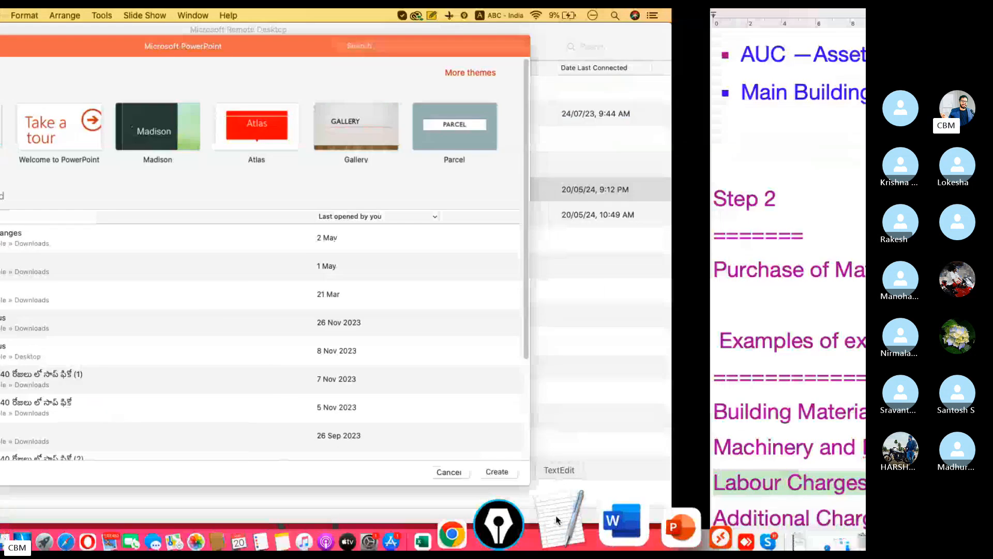
{"action": "left_click_drag", "start_coordinate": [296, 483], "coordinate": [237, 484]}
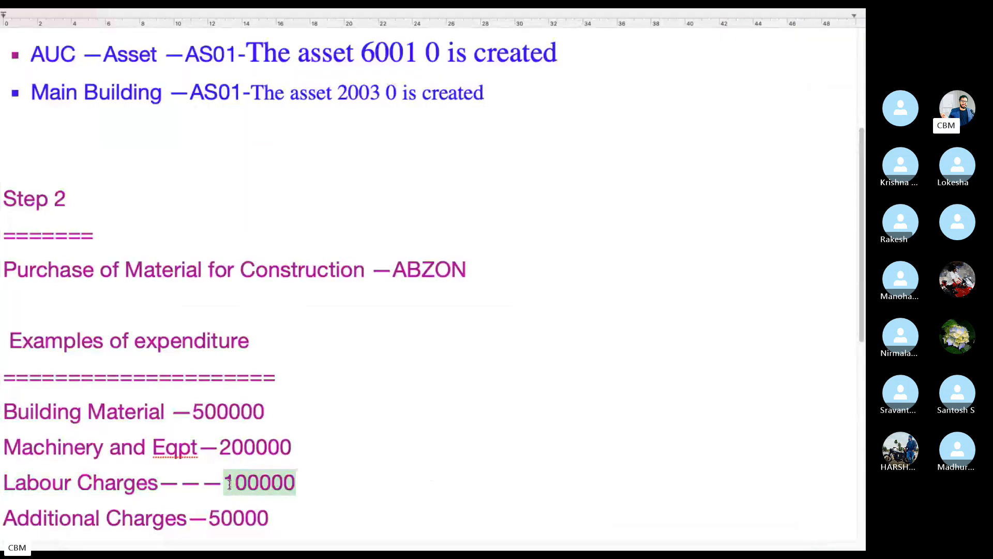
{"action": "left_click_drag", "start_coordinate": [232, 483], "coordinate": [299, 481]}
{"action": "key", "text": "ctrl+Left"}
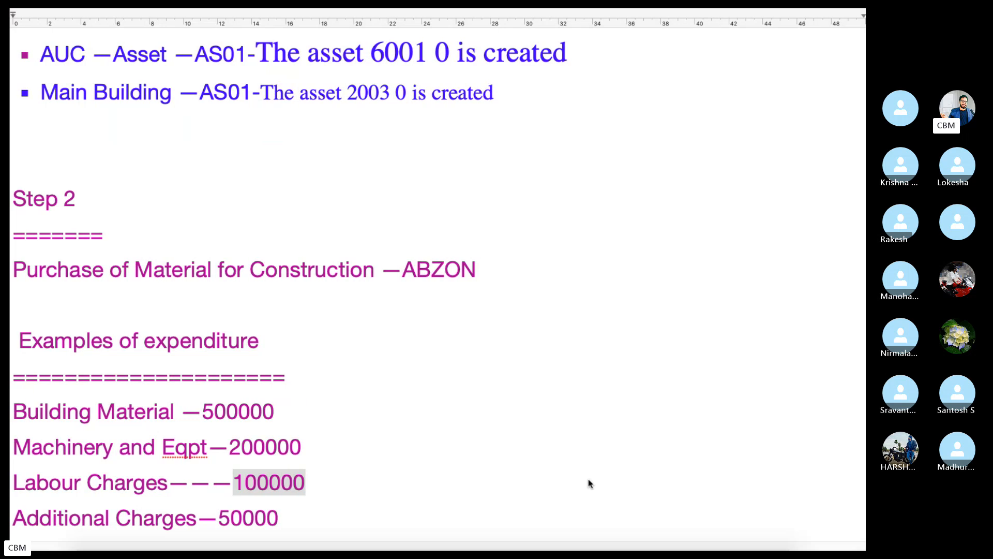
{"action": "left_click", "coordinate": [644, 509]}
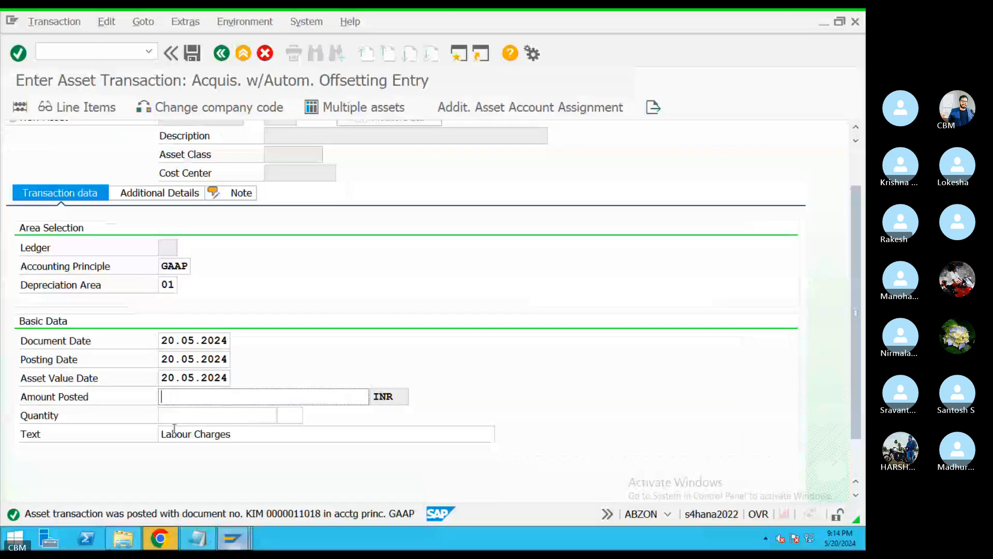
{"action": "type", "text": "100000"}
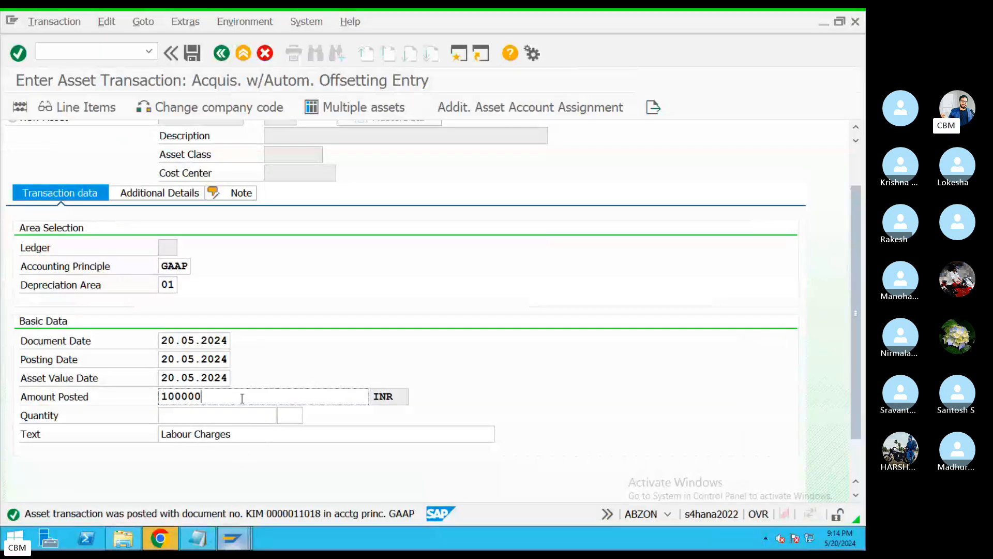
Enter 200101 as the offsetting account for the labour charges, then simulate and post the asset transaction.
{"action": "left_click", "coordinate": [160, 193]}
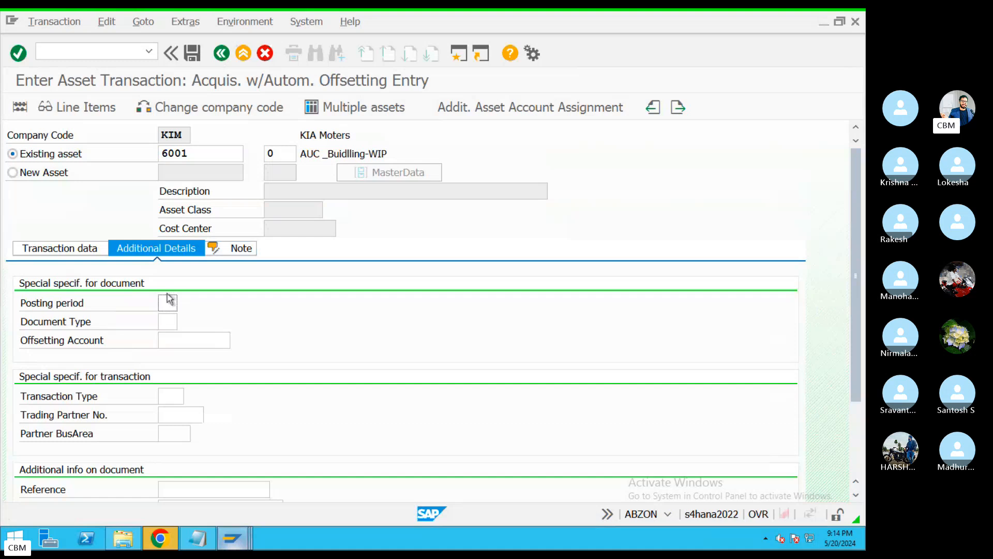
{"action": "left_click", "coordinate": [179, 340]}
{"action": "type", "text": "200101"}
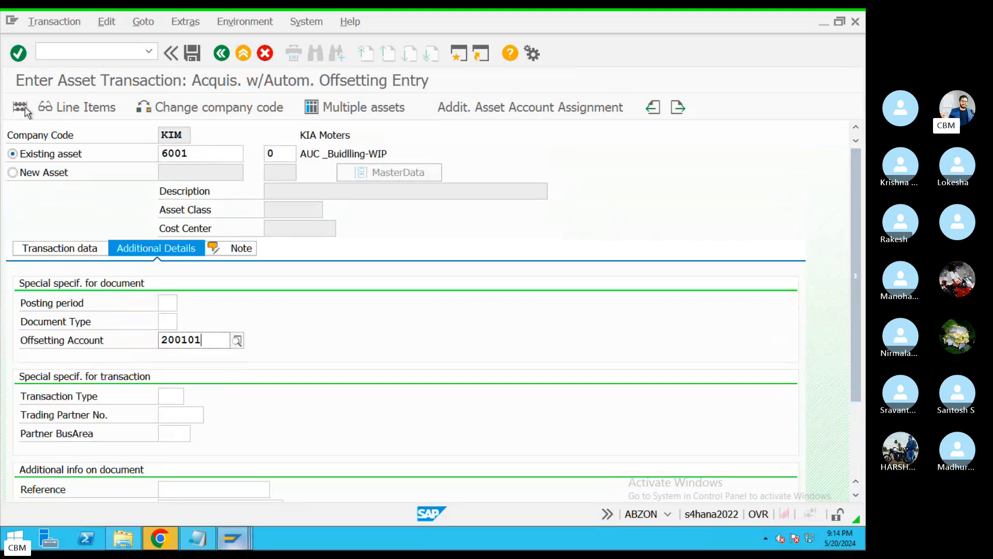
{"action": "left_click", "coordinate": [20, 107]}
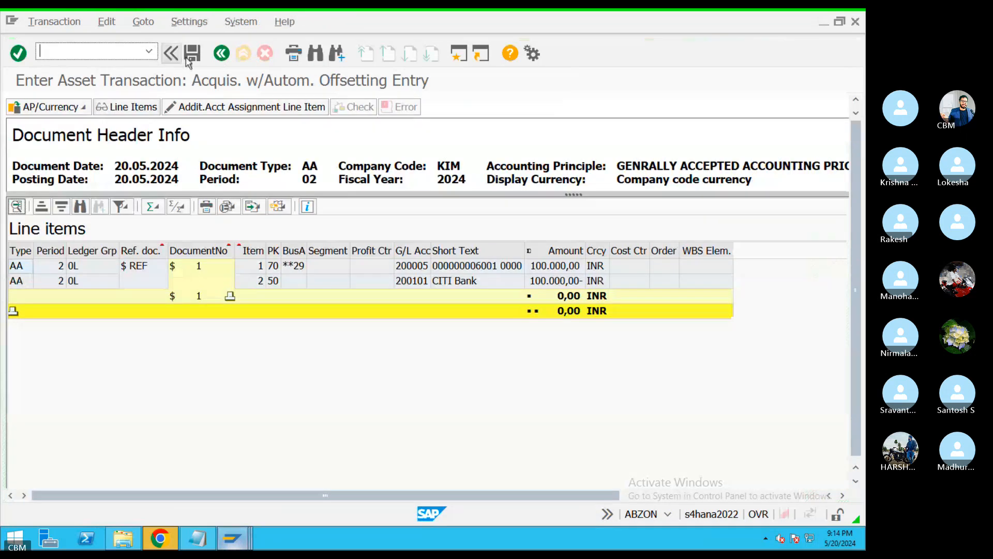
{"action": "left_click", "coordinate": [189, 57]}
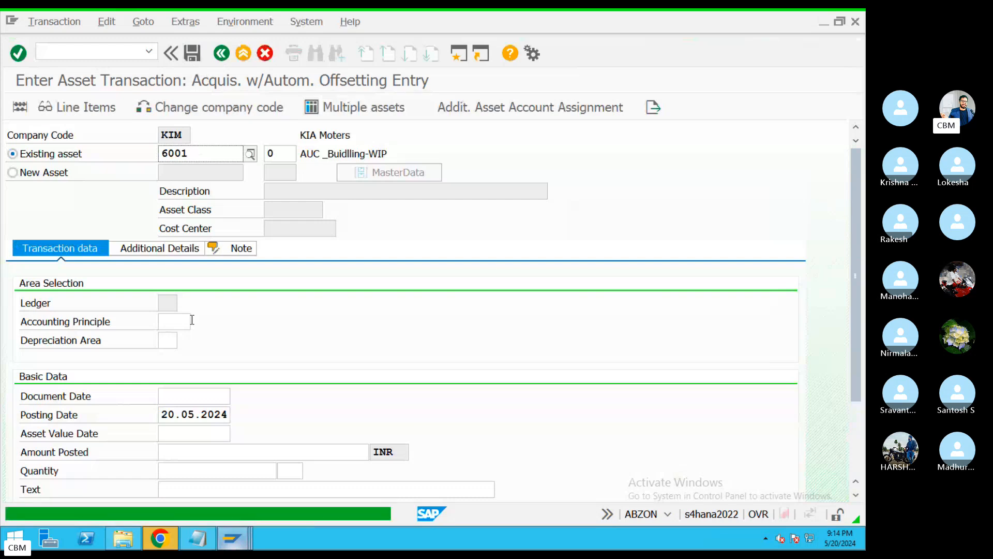
Copy the posting date 20.05.2024 into the Document Date and Asset Value Date fields of the next asset transaction.
{"action": "left_click", "coordinate": [189, 396]}
{"action": "key", "text": "Tab"}
{"action": "key", "text": "ctrl+c"}
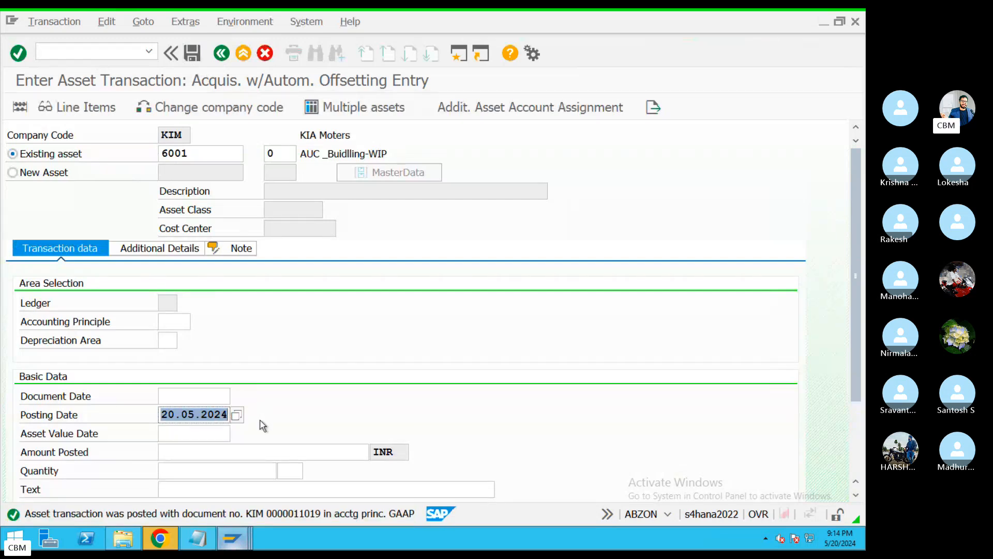
{"action": "left_click", "coordinate": [196, 400]}
{"action": "key", "text": "ctrl+v"}
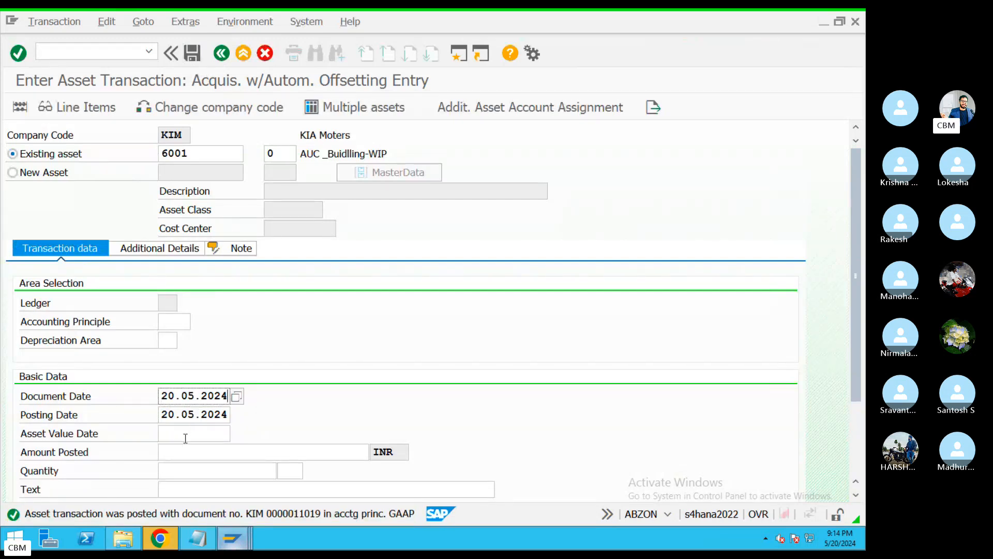
{"action": "left_click", "coordinate": [182, 435]}
{"action": "key", "text": "ctrl+v"}
{"action": "left_click_drag", "start_coordinate": [853, 367], "coordinate": [853, 432]}
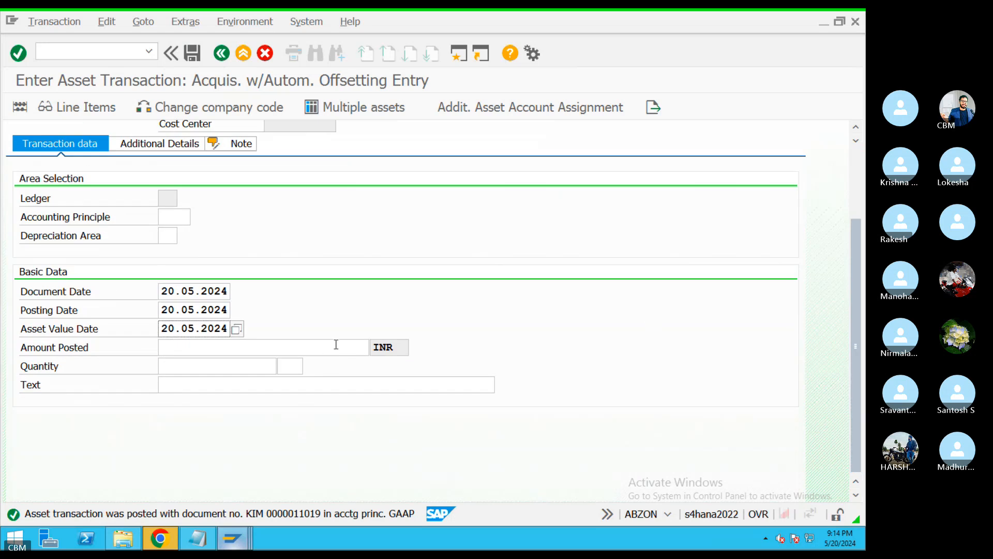
Set the amount posted to 50000 and enter "aditional Charges" as the transaction text.
{"action": "left_click", "coordinate": [219, 350]}
{"action": "type", "text": "50000"}
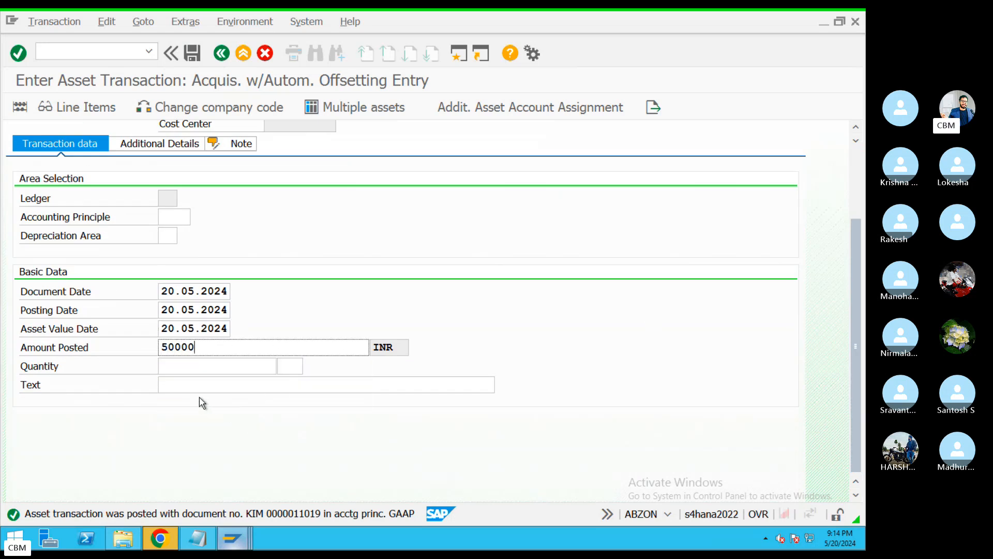
{"action": "left_click", "coordinate": [197, 388]}
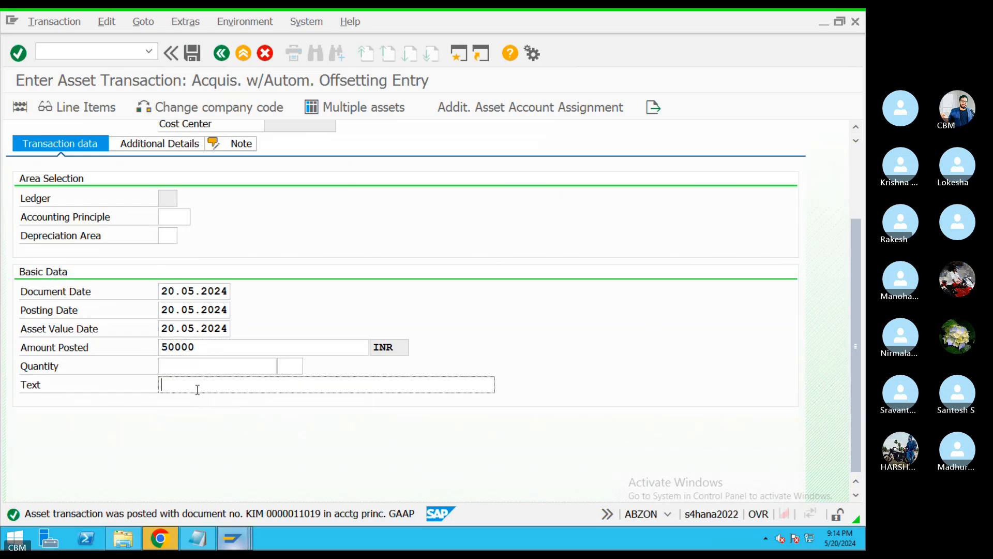
{"action": "type", "text": "aditional Charges"}
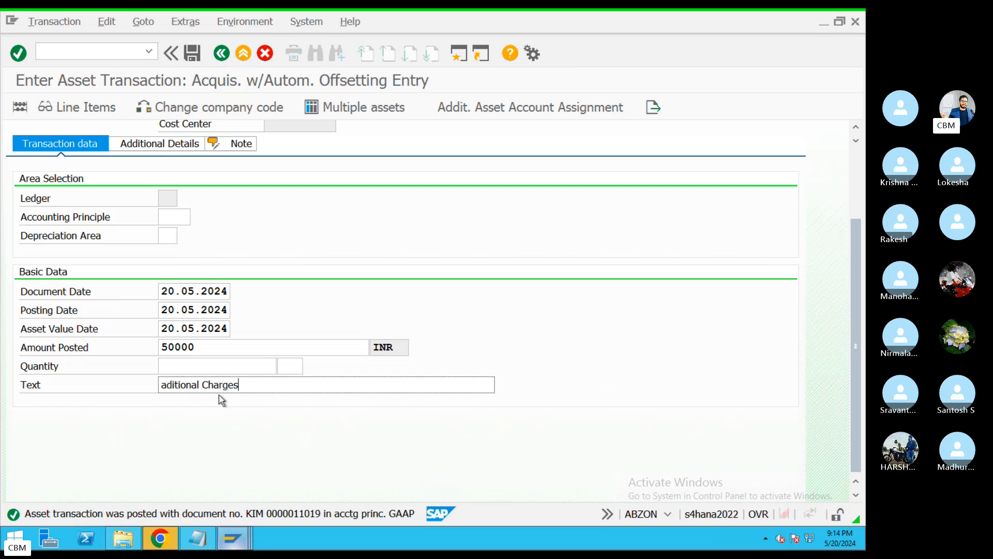
Post the additional charges transaction with 200101 as the offsetting account and exit to SAP Easy Access.
{"action": "left_click", "coordinate": [153, 149]}
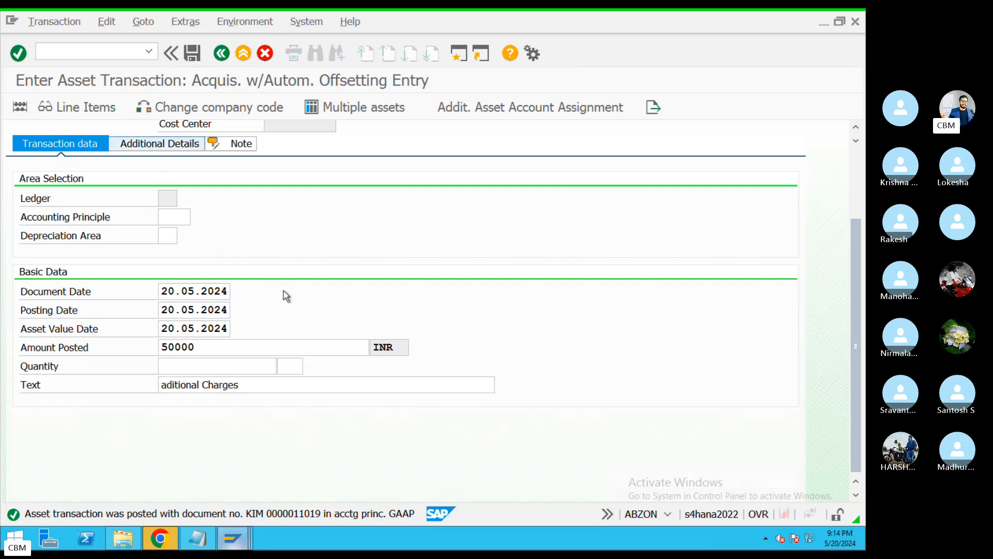
{"action": "left_click", "coordinate": [204, 340]}
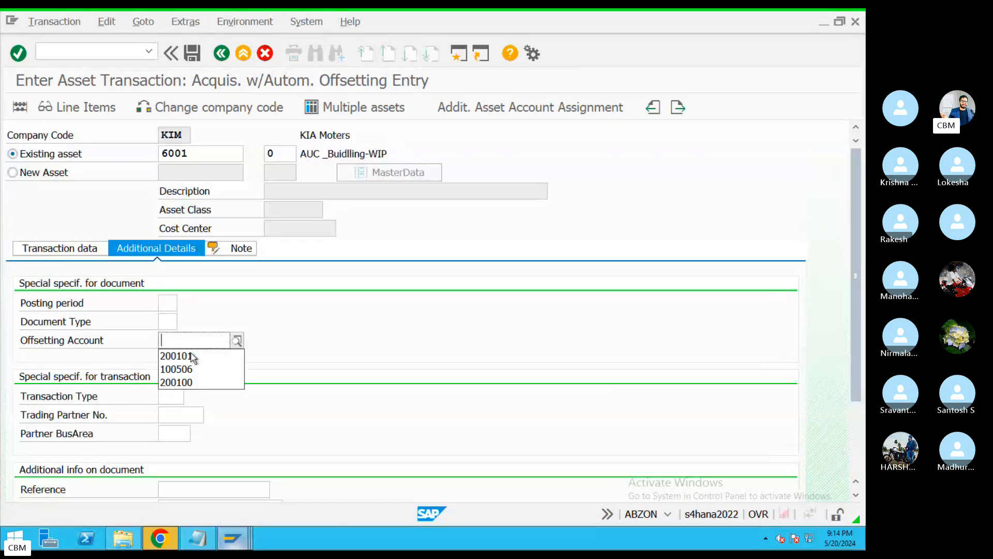
{"action": "left_click", "coordinate": [188, 356]}
{"action": "key", "text": "Return"}
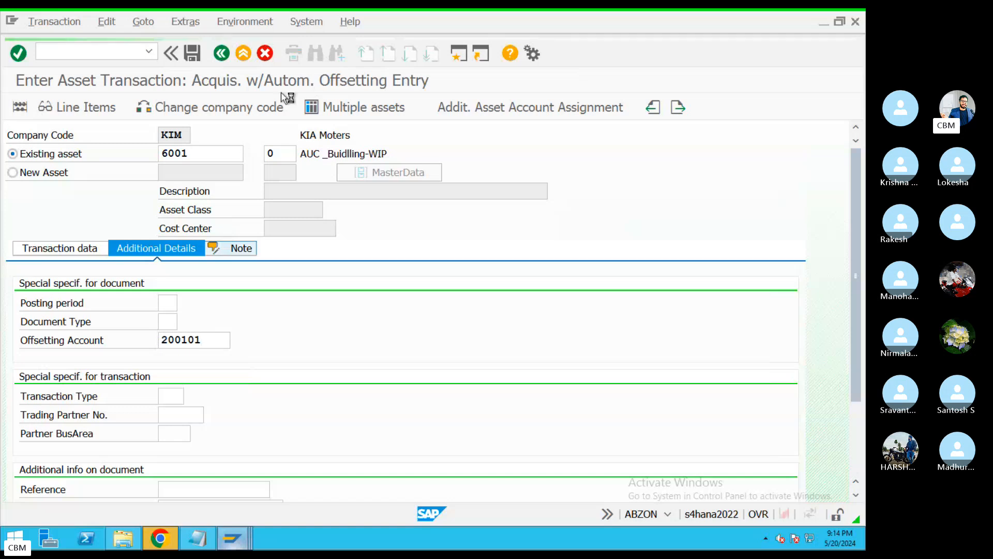
{"action": "left_click", "coordinate": [199, 61]}
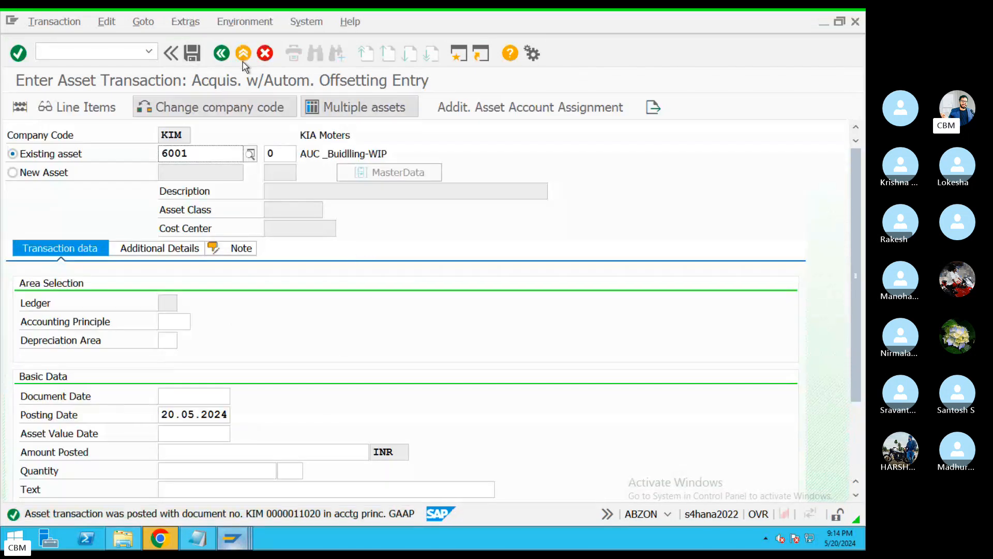
{"action": "left_click", "coordinate": [243, 52]}
Switch to the TextEdit notes and review the Step 2 expenditure list, highlighting it from its heading to Additional Charges.
{"action": "key", "text": "ctrl+Left"}
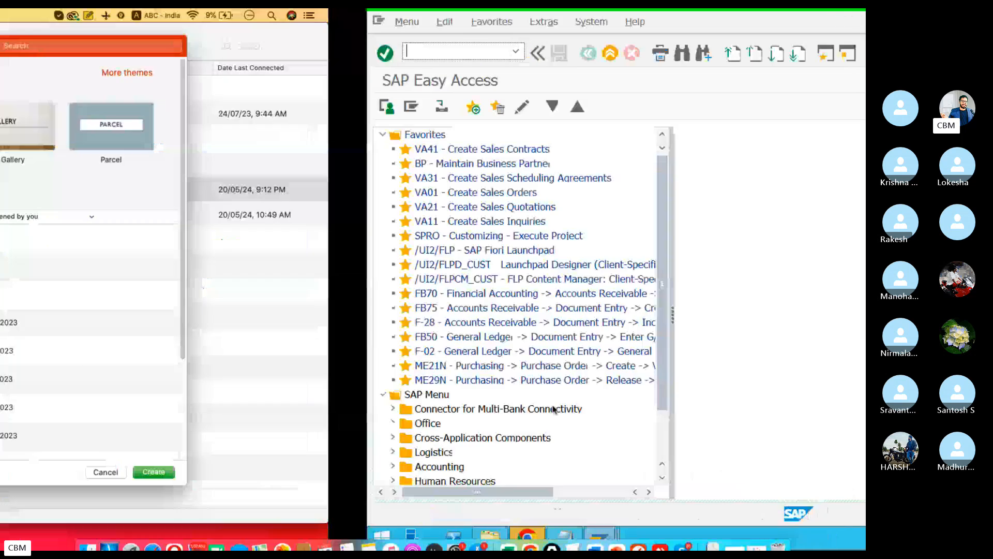
{"action": "left_click", "coordinate": [555, 512]}
{"action": "scroll", "coordinate": [346, 350], "scroll_direction": "down", "scroll_amount": 5}
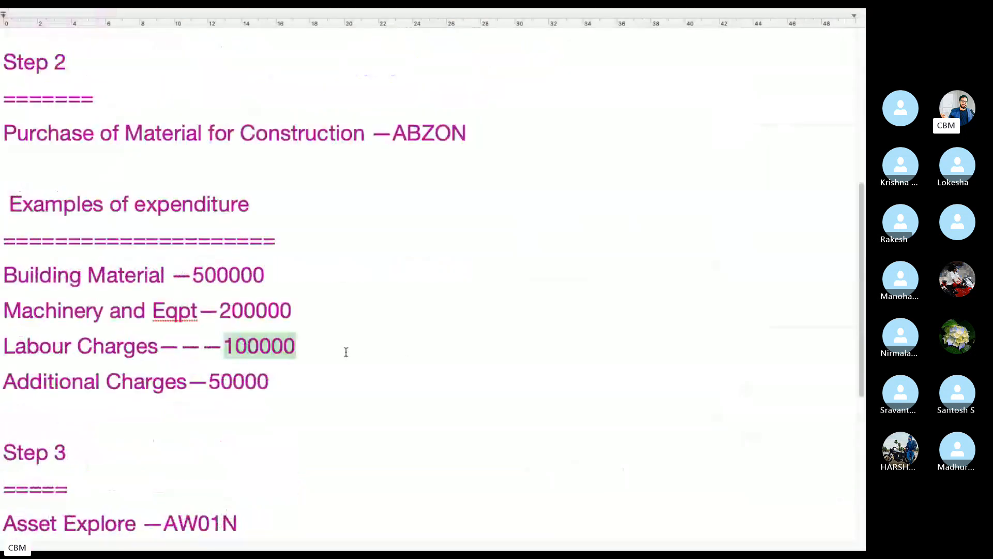
{"action": "left_click_drag", "start_coordinate": [270, 283], "coordinate": [5, 106]}
{"action": "scroll", "coordinate": [160, 211], "scroll_direction": "up", "scroll_amount": 8}
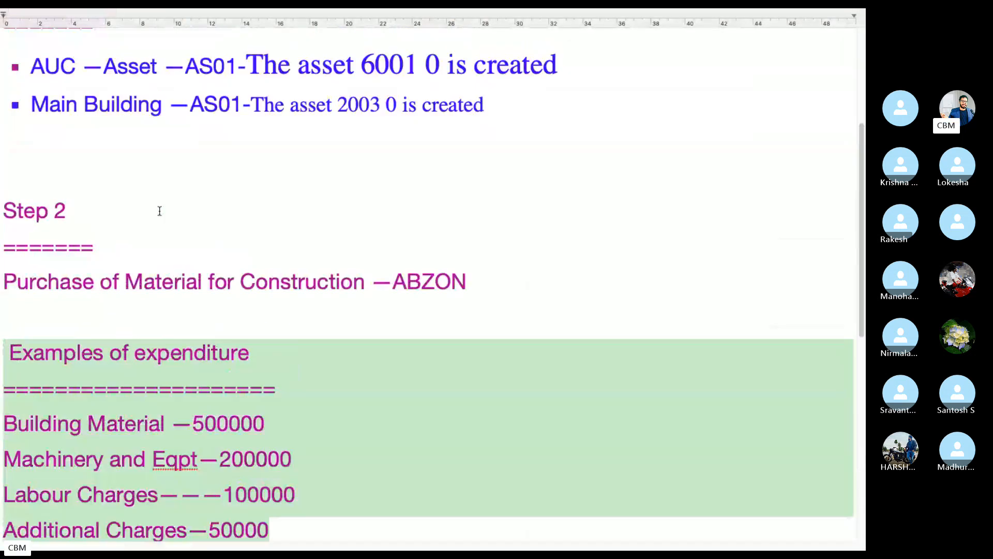
Review the notes, highlighting the AUC asset line under Step 1 and the Step 3 Asset Explore —AW01N line.
{"action": "left_click", "coordinate": [522, 207]}
{"action": "triple_click", "coordinate": [521, 207]}
{"action": "scroll", "coordinate": [228, 303], "scroll_direction": "down", "scroll_amount": 10}
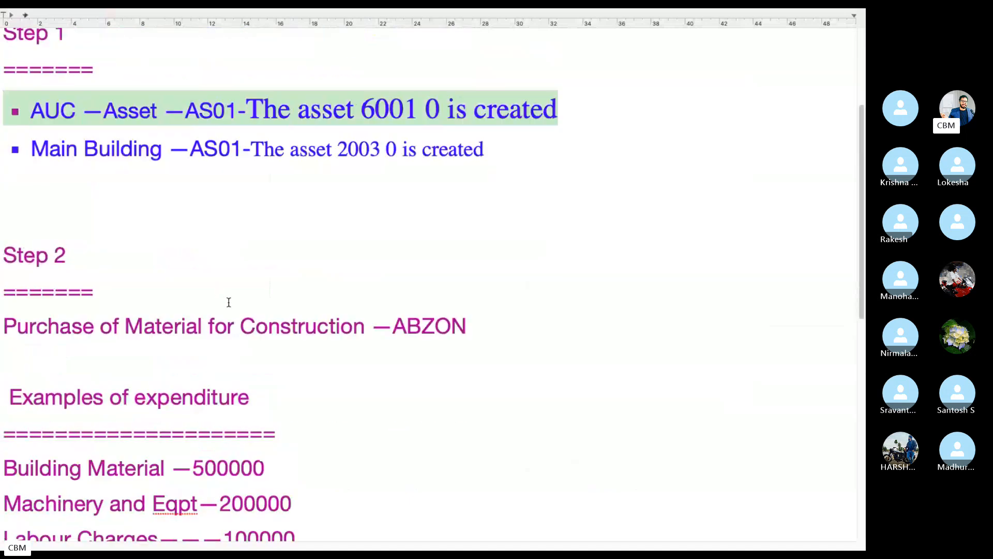
{"action": "left_click_drag", "start_coordinate": [259, 246], "coordinate": [1, 252]}
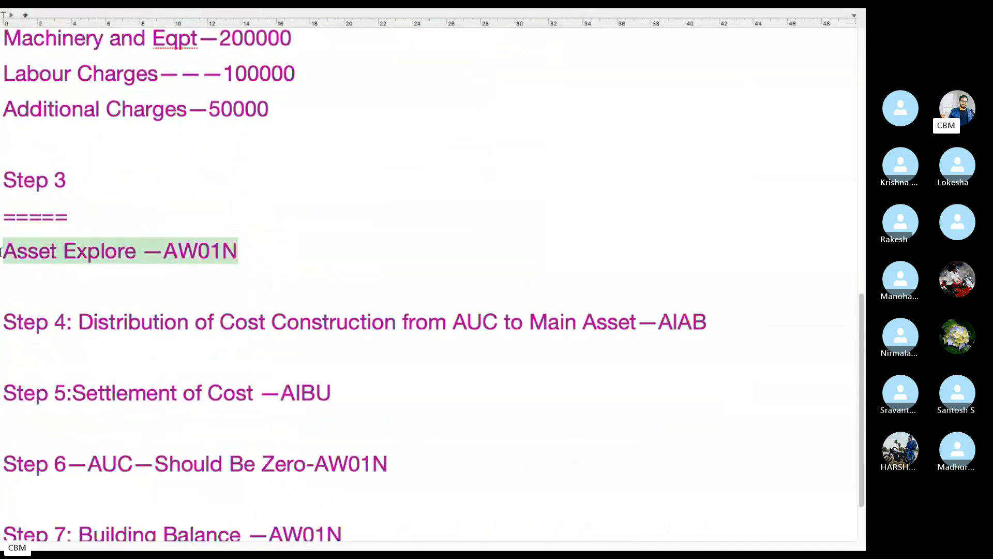
Switch to SAP in Microsoft Remote Desktop and open transaction AW01N for asset 6001.
{"action": "key", "text": "ctrl+Left"}
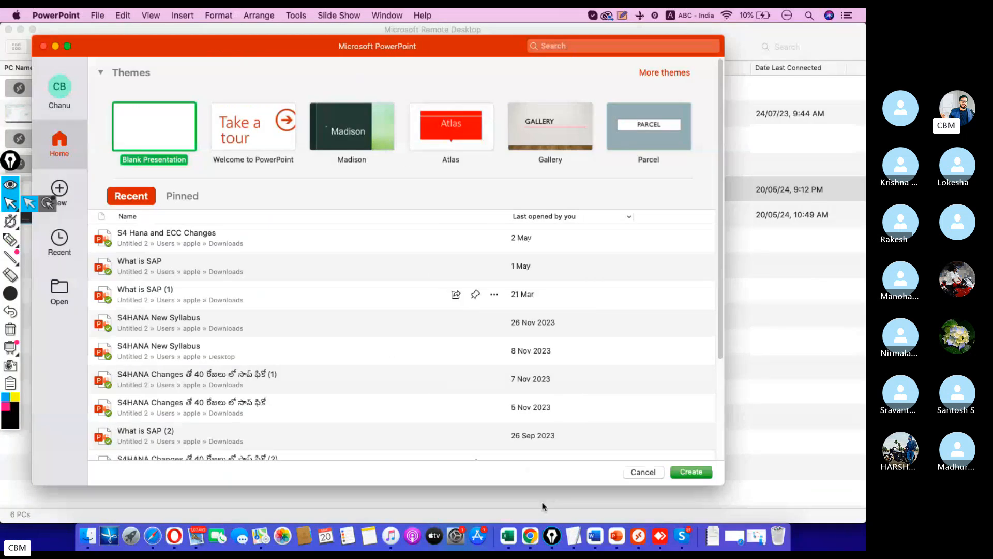
{"action": "left_click", "coordinate": [637, 519]}
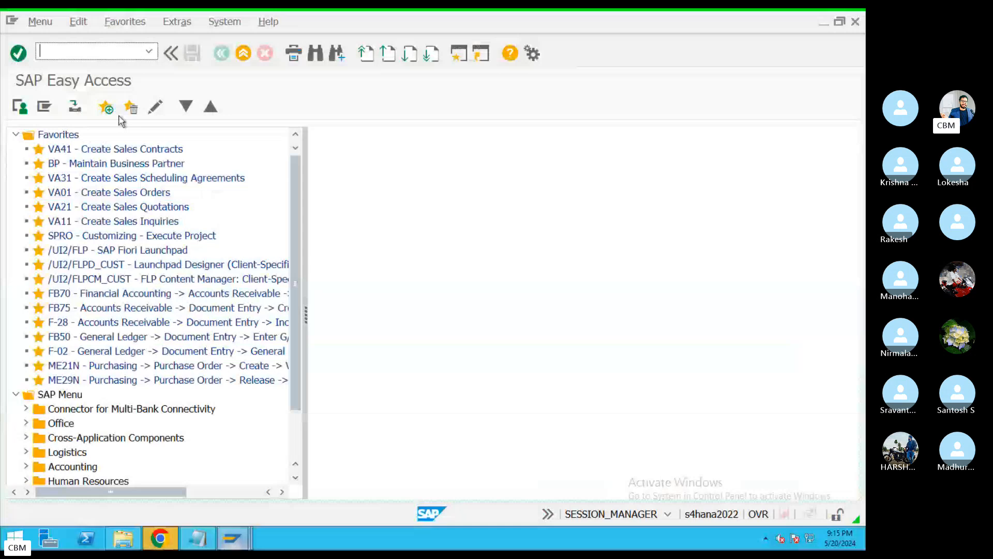
{"action": "type", "text": "AW01N"}
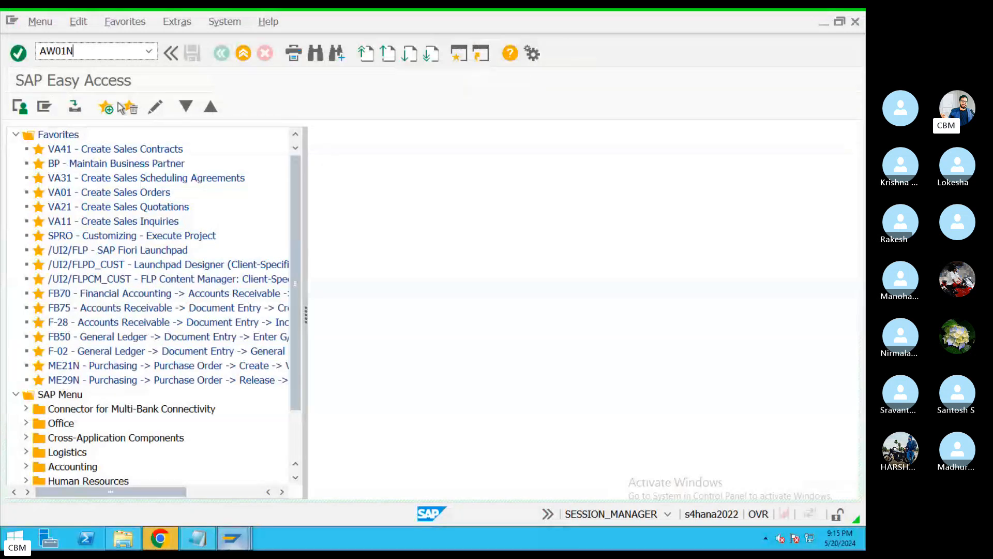
{"action": "key", "text": "Return"}
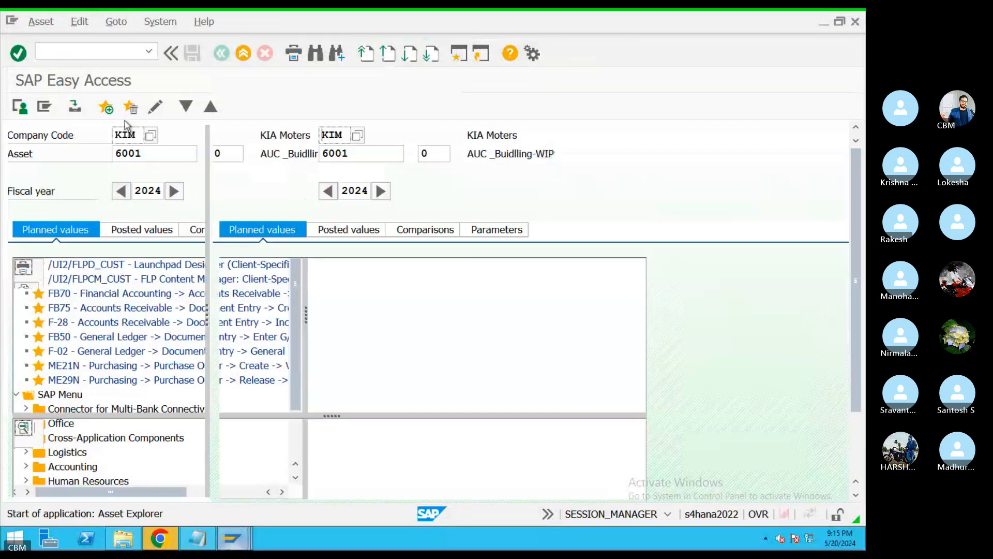
{"action": "left_click_drag", "start_coordinate": [356, 157], "coordinate": [254, 160]}
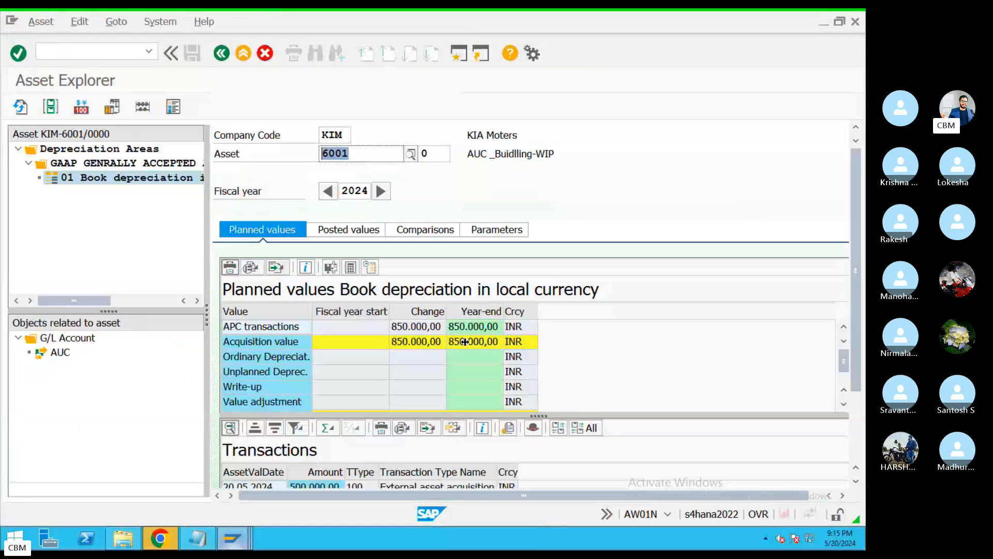
Examine asset 6001's planned values and its four acquisition transactions, comparing their amounts with the acquisition value.
{"action": "scroll", "coordinate": [861, 416], "scroll_direction": "down", "scroll_amount": 3}
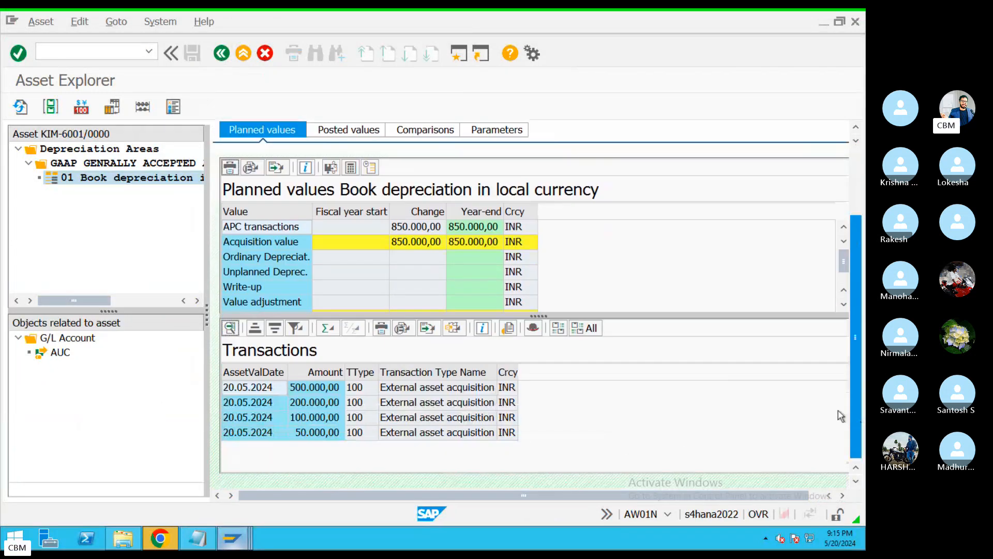
{"action": "left_click", "coordinate": [311, 392]}
{"action": "left_click", "coordinate": [314, 404]}
{"action": "left_click", "coordinate": [316, 417]}
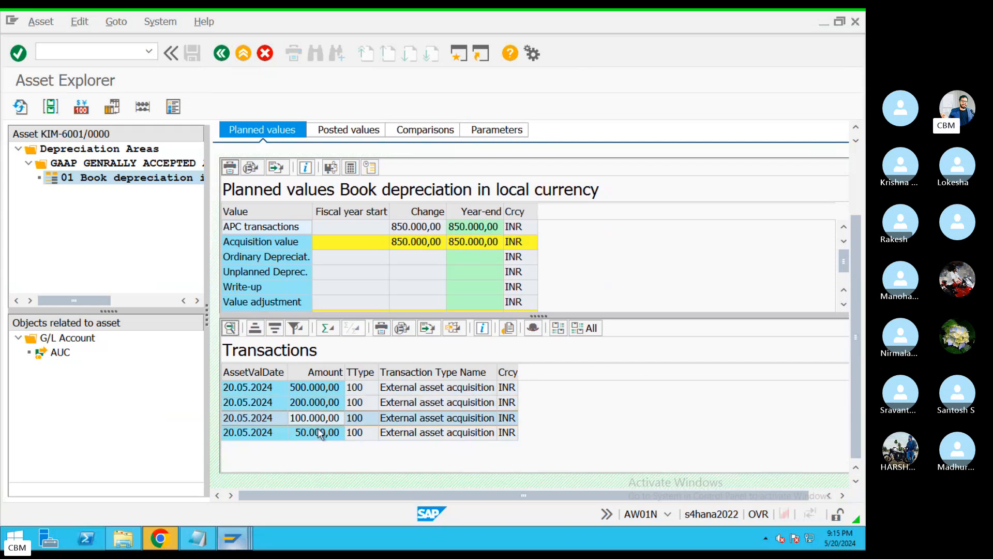
{"action": "left_click", "coordinate": [319, 434]}
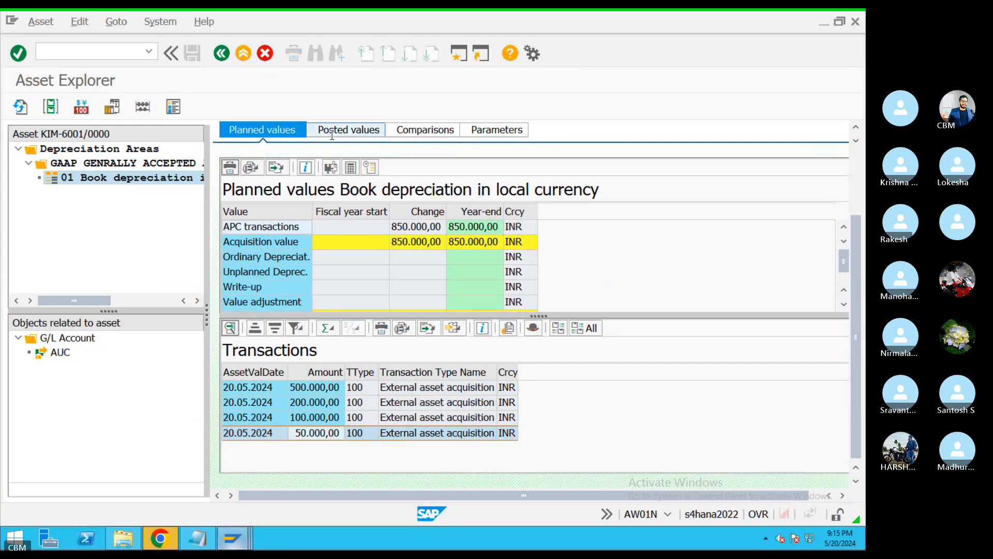
{"action": "scroll", "coordinate": [332, 136], "scroll_direction": "up", "scroll_amount": 3}
{"action": "left_click", "coordinate": [413, 321]}
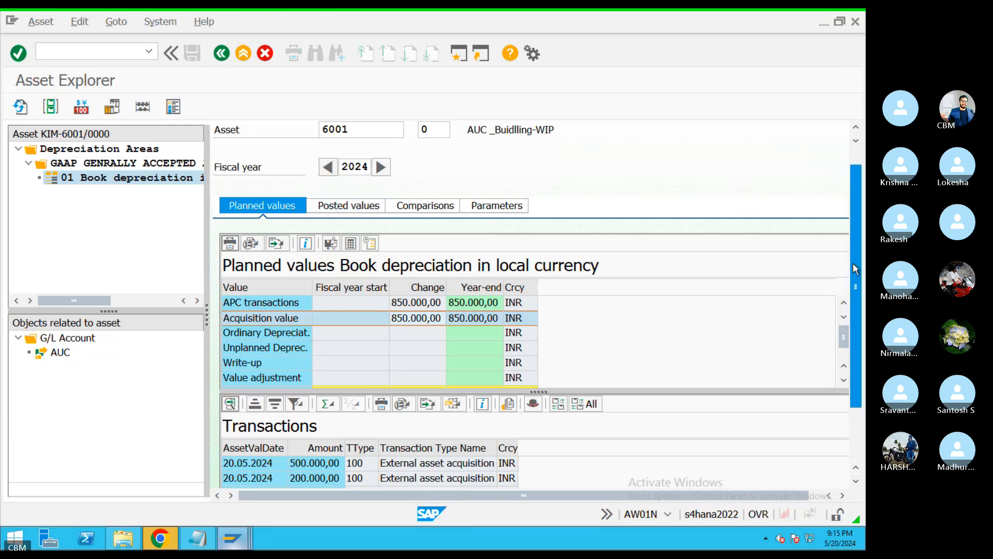
{"action": "scroll", "coordinate": [855, 268], "scroll_direction": "down", "scroll_amount": 3}
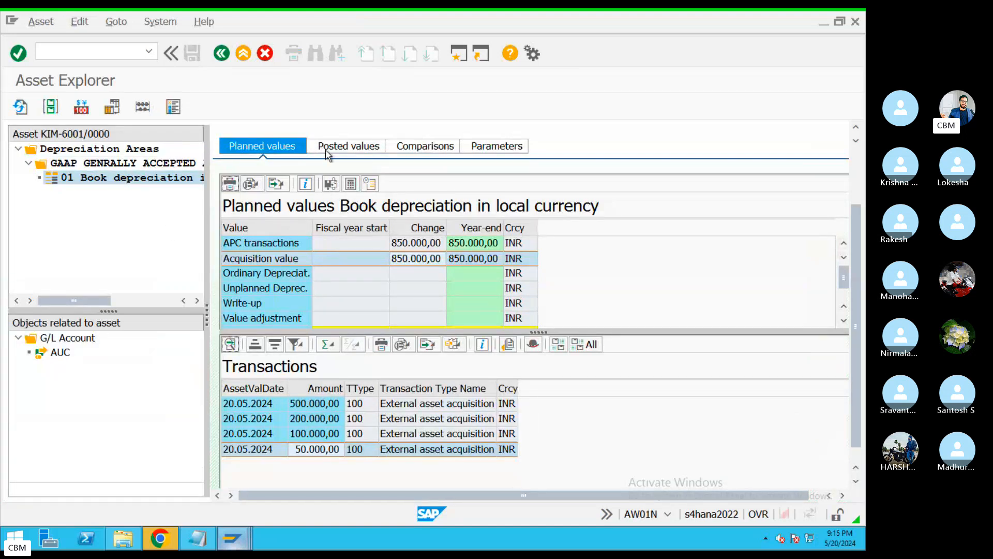
{"action": "scroll", "coordinate": [329, 151], "scroll_direction": "up", "scroll_amount": 3}
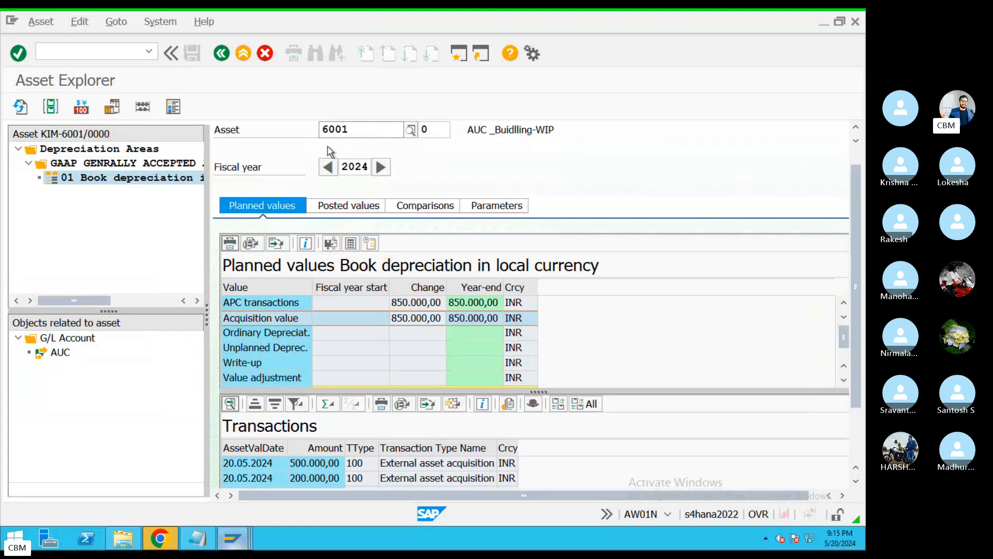
{"action": "left_click", "coordinate": [416, 325]}
Exit Asset Explorer and the ANLA General Table Display, returning to SAP Easy Access.
{"action": "left_click", "coordinate": [243, 54]}
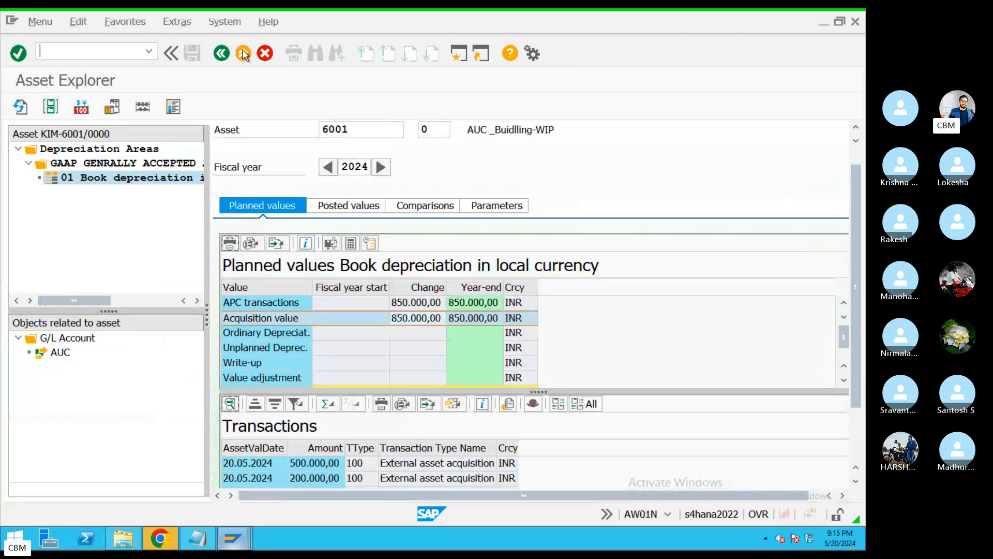
{"action": "left_click", "coordinate": [243, 54]}
{"action": "left_click", "coordinate": [244, 54]}
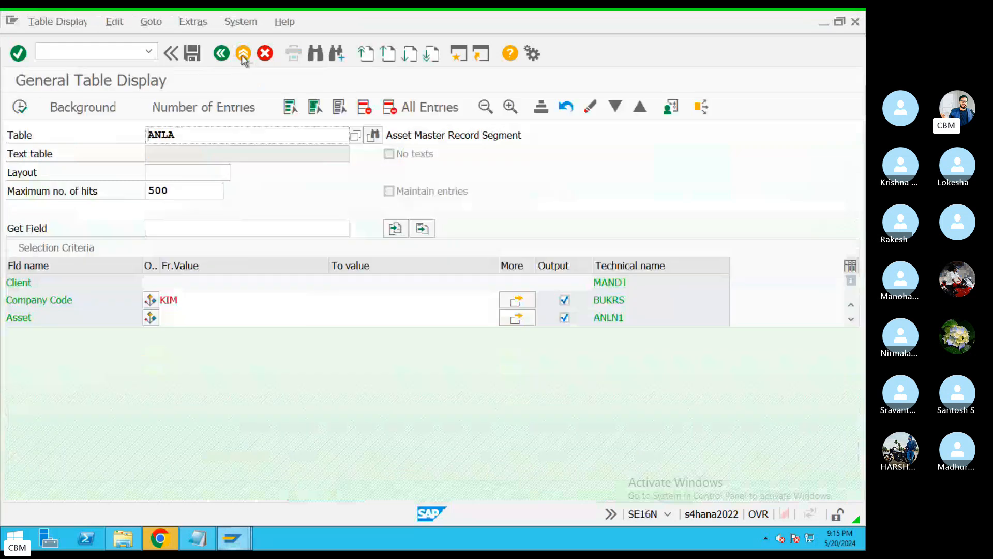
{"action": "left_click", "coordinate": [243, 54]}
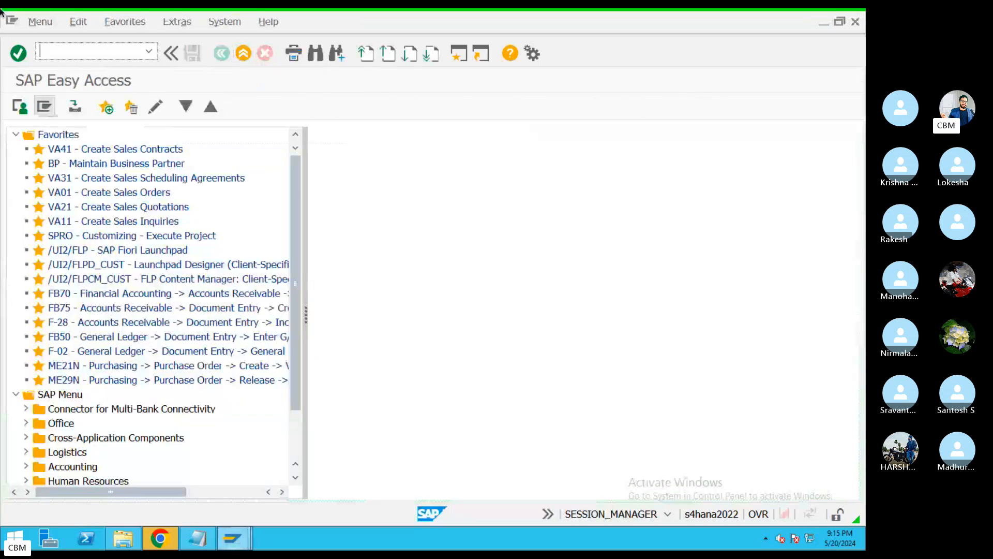
Switch to the TextEdit notes and highlight the AIAB transaction code in the Step 4 cost distribution line.
{"action": "key", "text": "super+Tab"}
{"action": "left_click", "coordinate": [638, 537]}
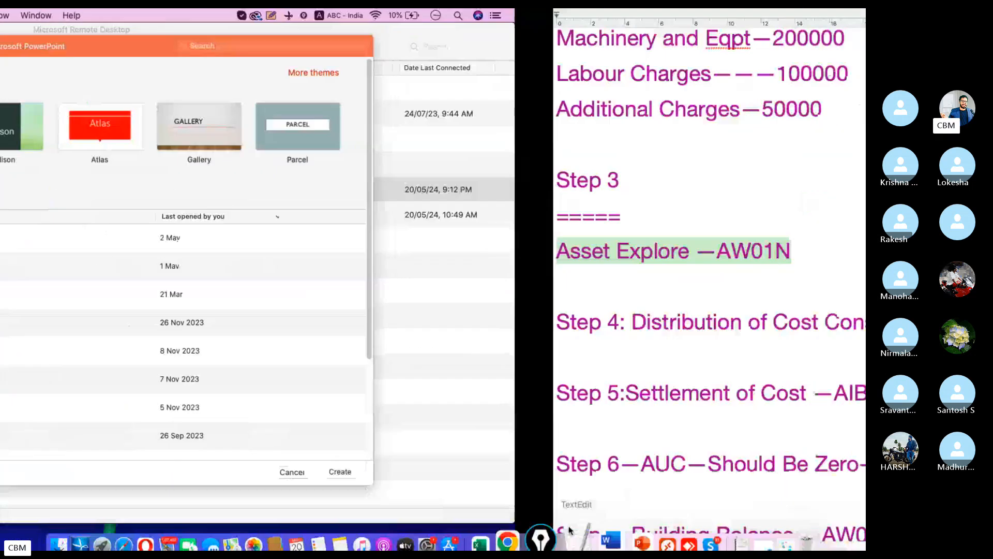
{"action": "scroll", "coordinate": [349, 409], "scroll_direction": "down", "scroll_amount": 2}
{"action": "left_click_drag", "start_coordinate": [331, 317], "coordinate": [71, 316]}
{"action": "left_click_drag", "start_coordinate": [713, 243], "coordinate": [600, 247]}
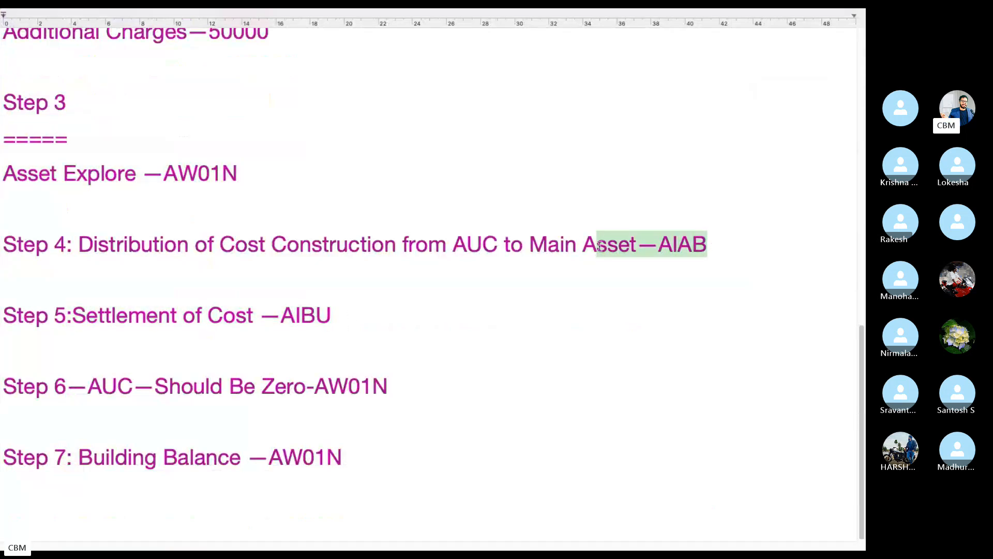
Switch back to SAP, open transaction AIAB and run the settlement line item list for asset 6001 in company code KIM.
{"action": "key", "text": "ctrl+Left"}
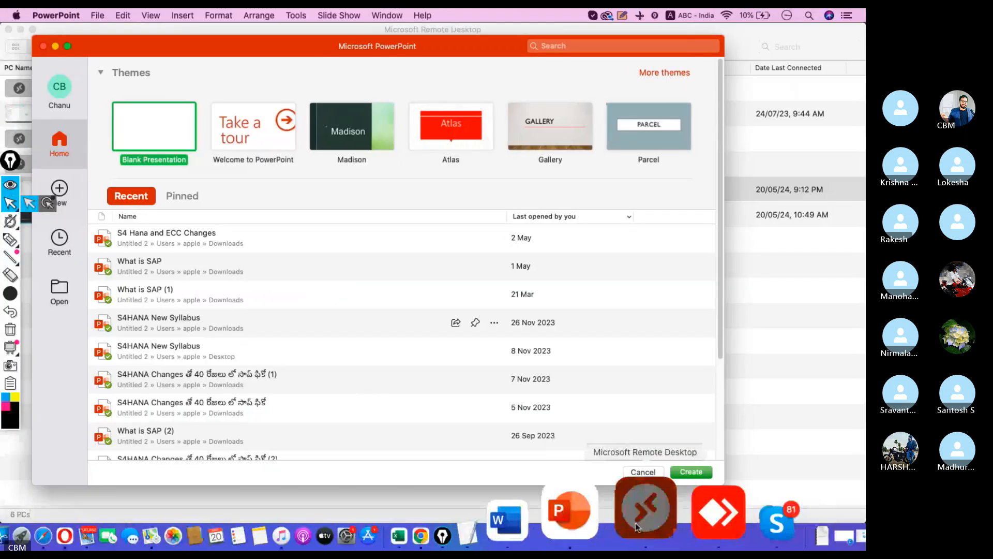
{"action": "left_click", "coordinate": [643, 509]}
{"action": "type", "text": "AI"}
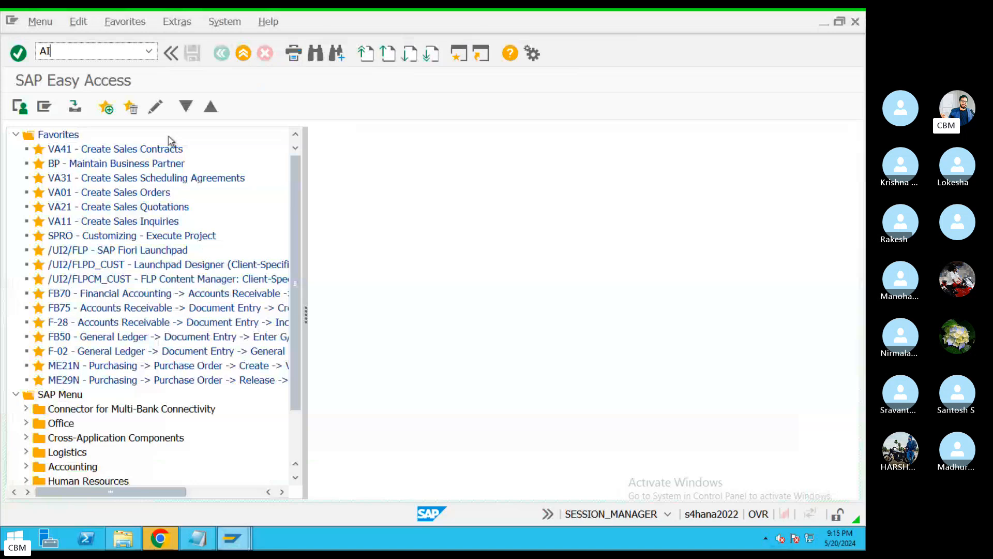
{"action": "type", "text": "AB"}
{"action": "key", "text": "Return"}
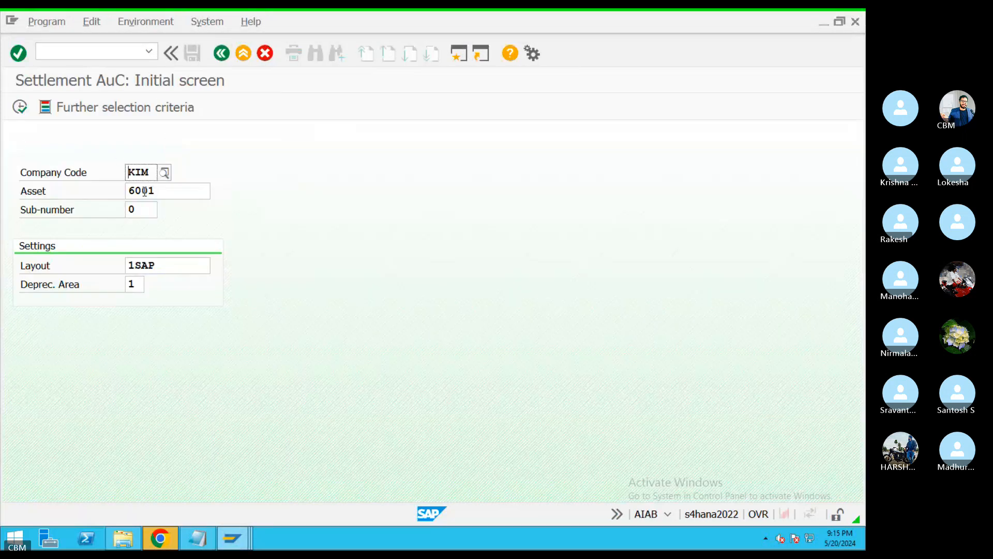
{"action": "left_click_drag", "start_coordinate": [145, 191], "coordinate": [117, 191]}
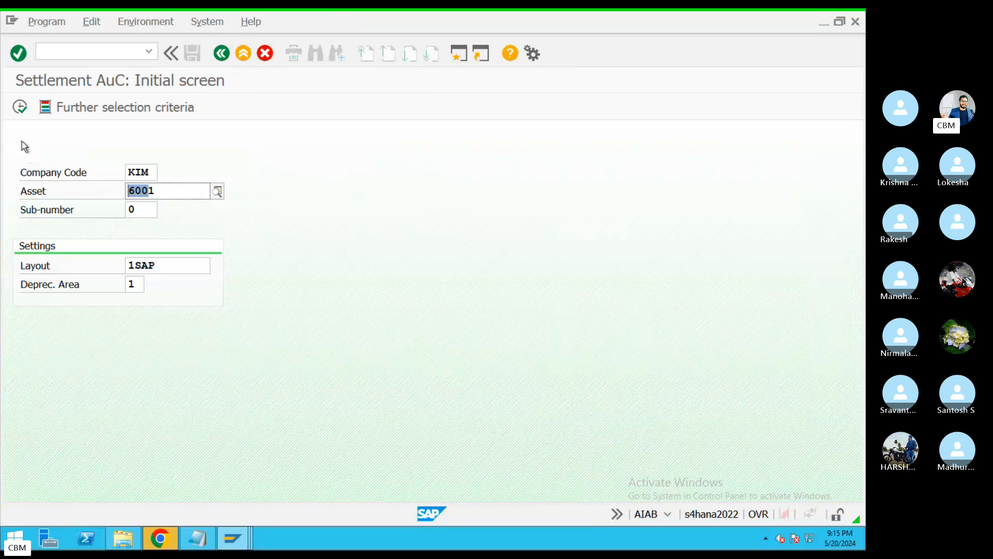
{"action": "left_click", "coordinate": [25, 109]}
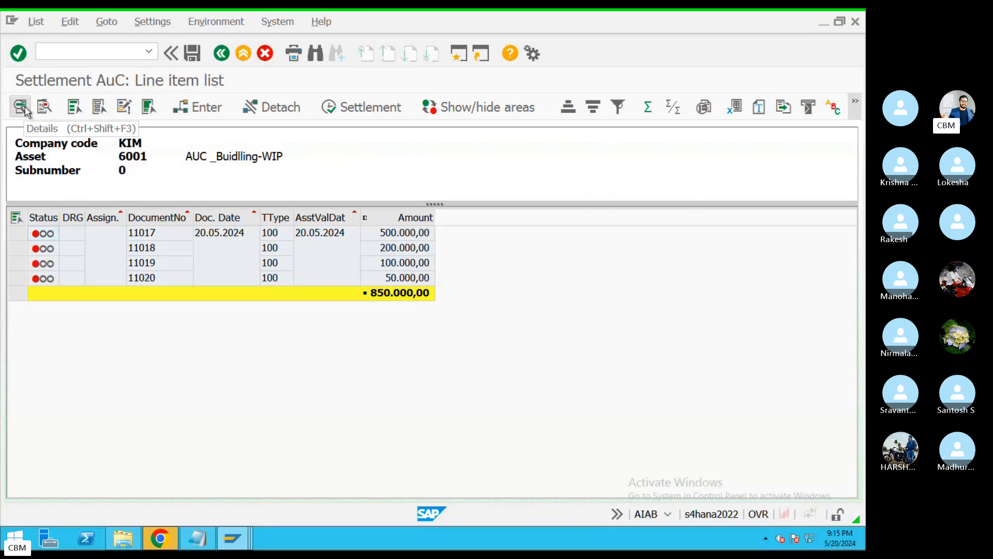
Select all line items of asset 6001 and open their settlement rule for maintenance.
{"action": "left_click", "coordinate": [17, 248]}
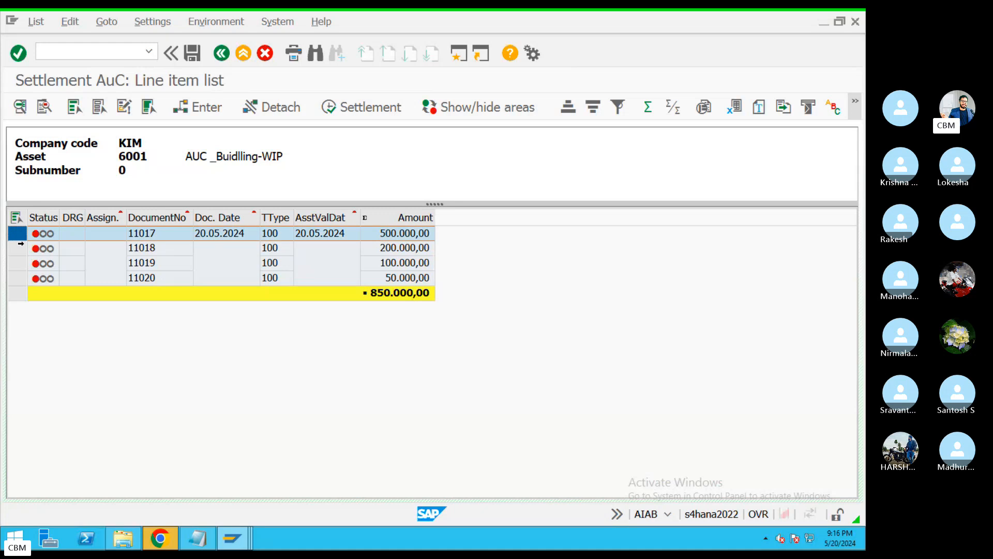
{"action": "left_click", "coordinate": [18, 234]}
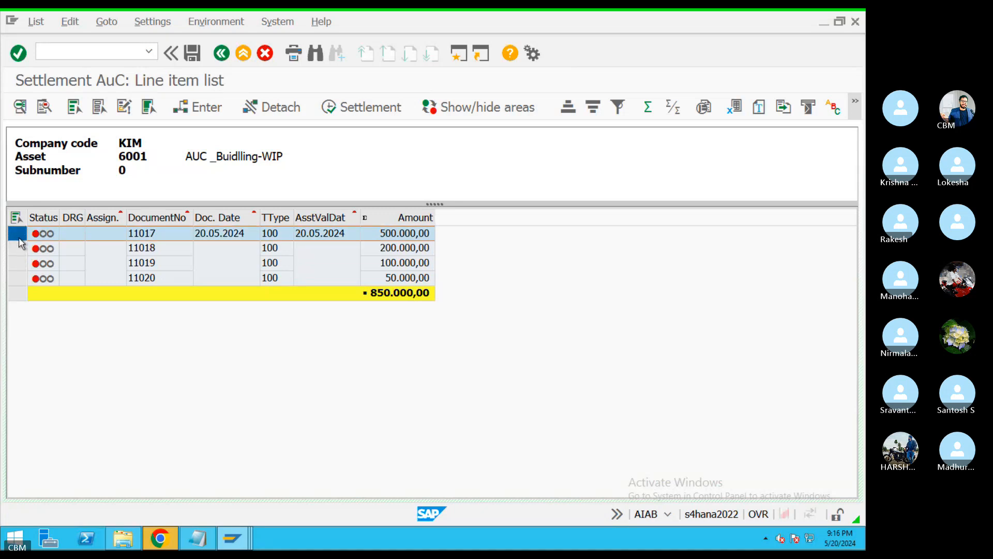
{"action": "left_click", "coordinate": [19, 251]}
{"action": "left_click", "coordinate": [19, 235]}
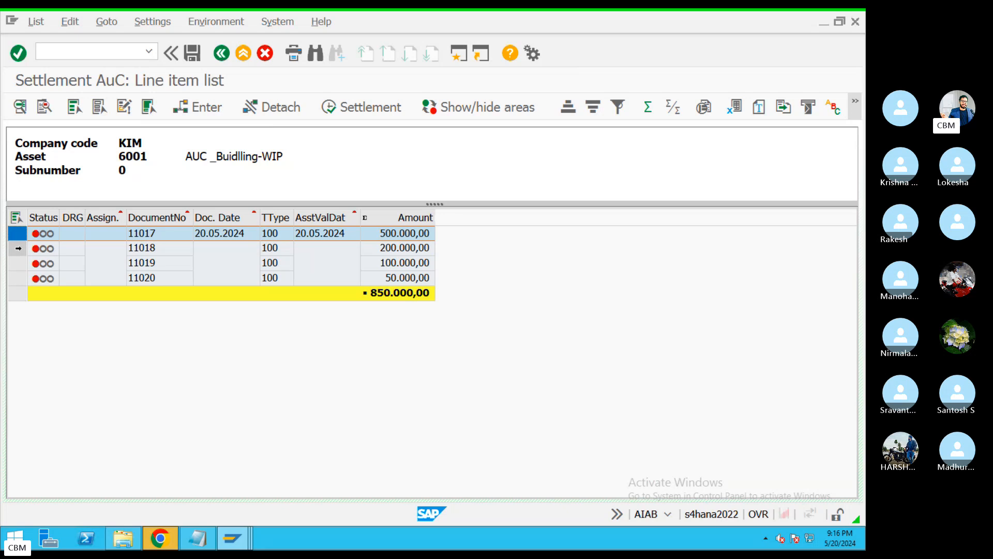
{"action": "left_click", "coordinate": [18, 249]}
{"action": "left_click", "coordinate": [18, 263]}
{"action": "left_click", "coordinate": [15, 221]}
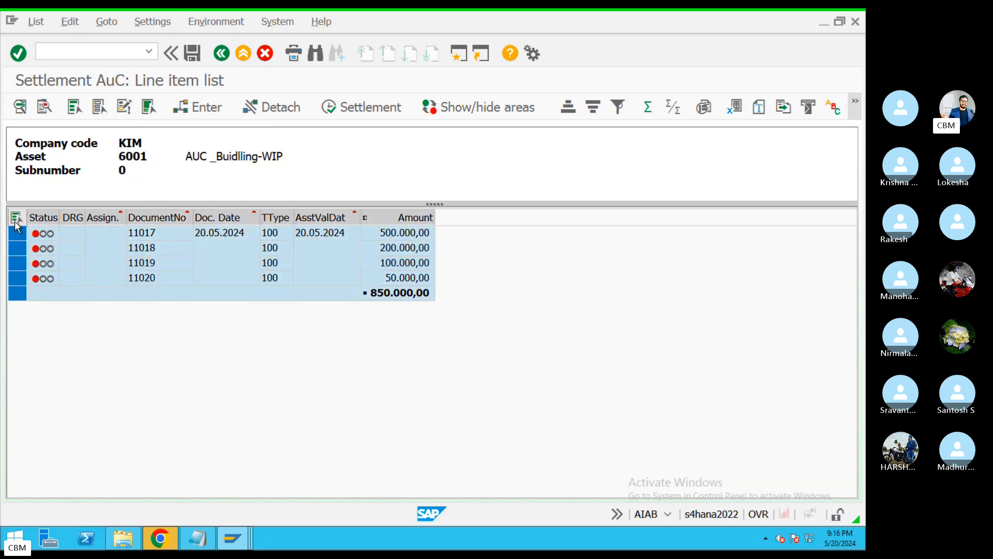
{"action": "left_click", "coordinate": [210, 112]}
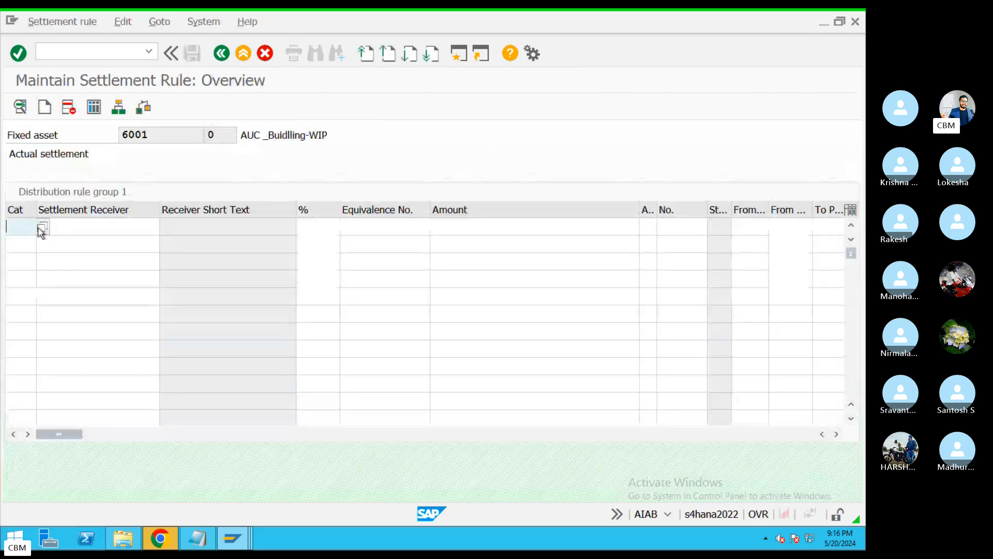
Set the first distribution rule's category to FXA (Asset) and its settlement receiver to 2002-0.
{"action": "left_click", "coordinate": [42, 230]}
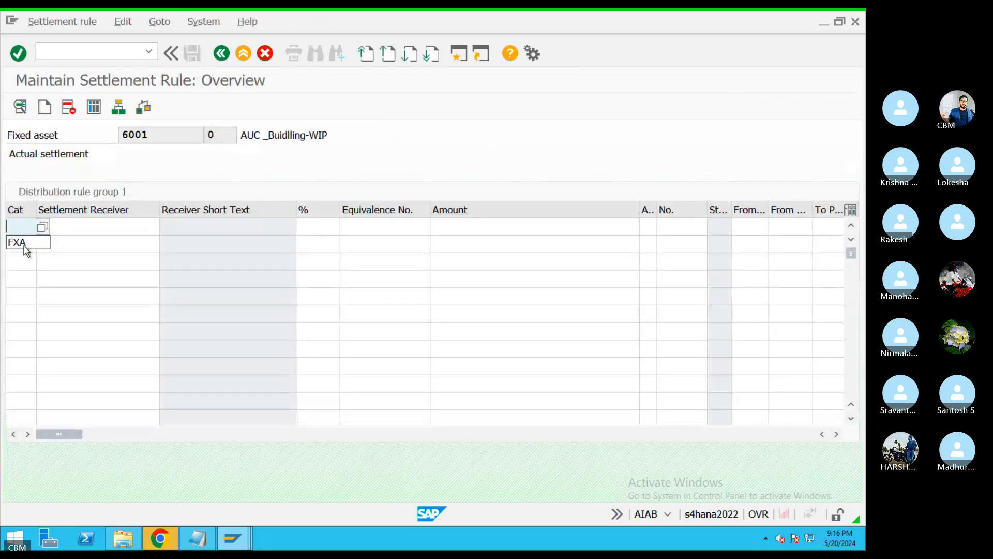
{"action": "left_click", "coordinate": [26, 246]}
{"action": "left_click", "coordinate": [41, 227]}
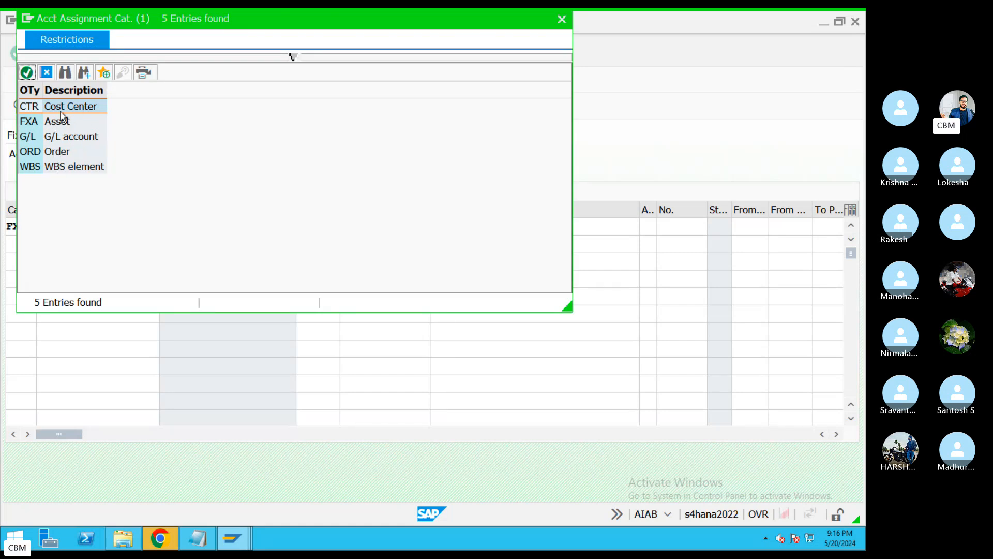
{"action": "double_click", "coordinate": [61, 126]}
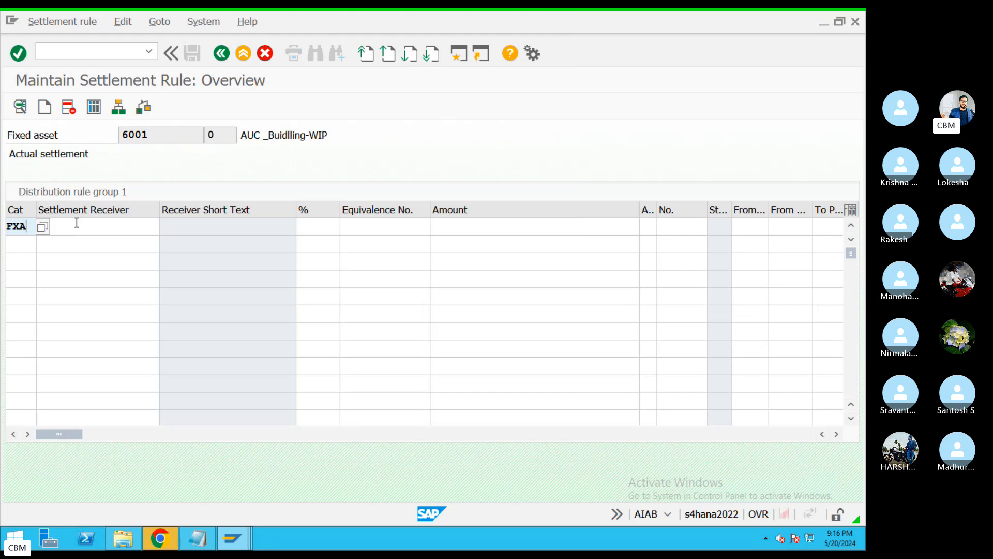
{"action": "left_click", "coordinate": [129, 222]}
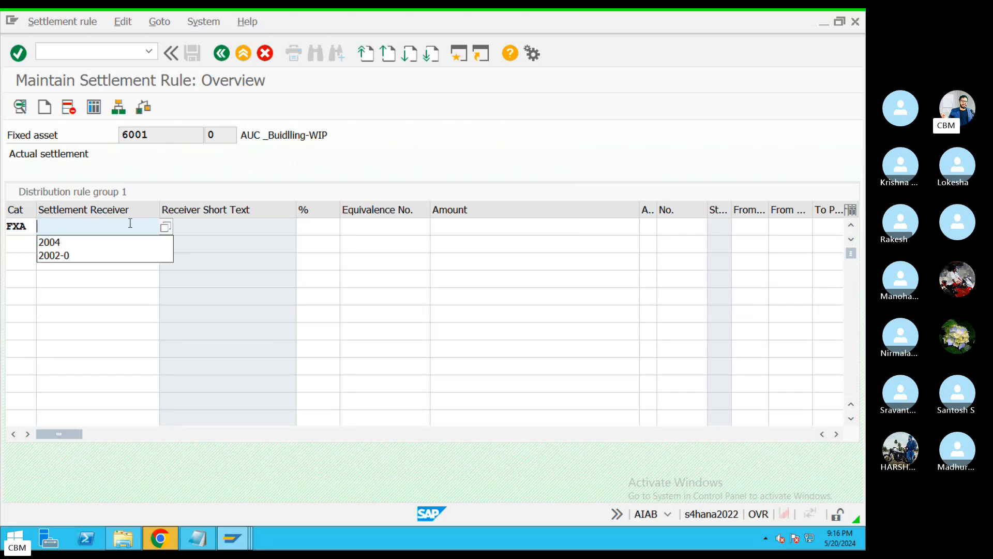
{"action": "left_click", "coordinate": [78, 256]}
Switch to the TextEdit notes and highlight the number of the main building asset in Step 1.
{"action": "left_click", "coordinate": [200, 538]}
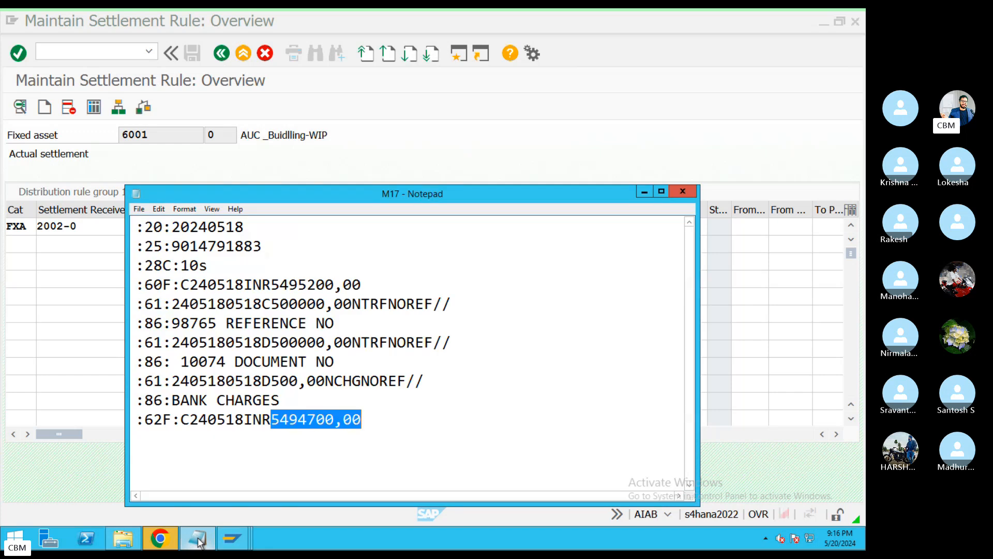
{"action": "left_click", "coordinate": [333, 506]}
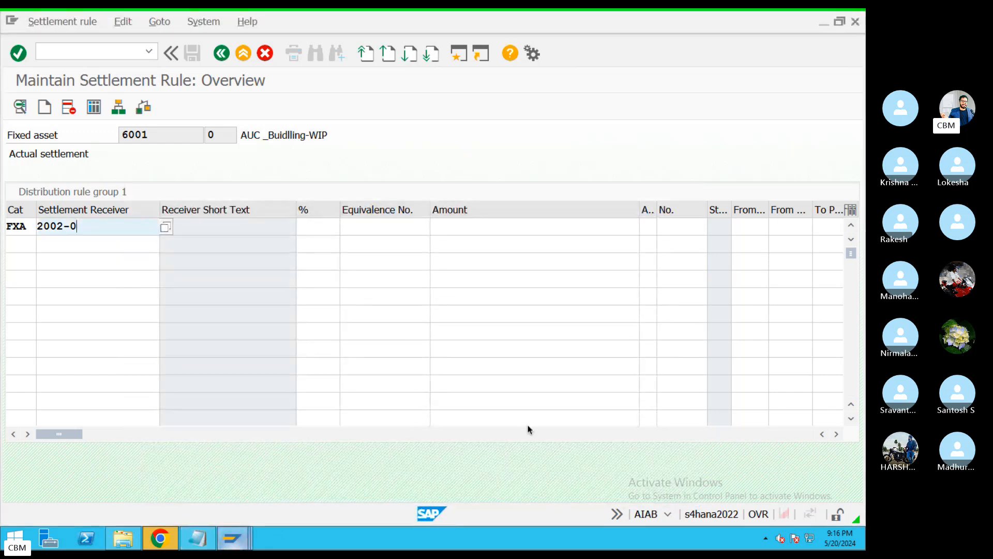
{"action": "key", "text": "ctrl+Left"}
{"action": "left_click", "coordinate": [577, 523]}
{"action": "scroll", "coordinate": [289, 209], "scroll_direction": "up", "scroll_amount": 10}
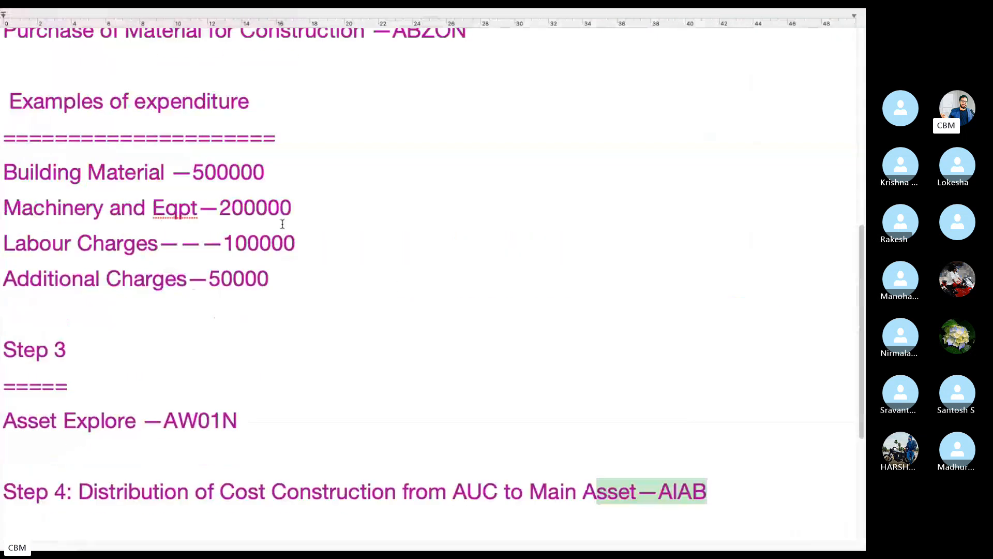
{"action": "scroll", "coordinate": [390, 217], "scroll_direction": "up", "scroll_amount": 5}
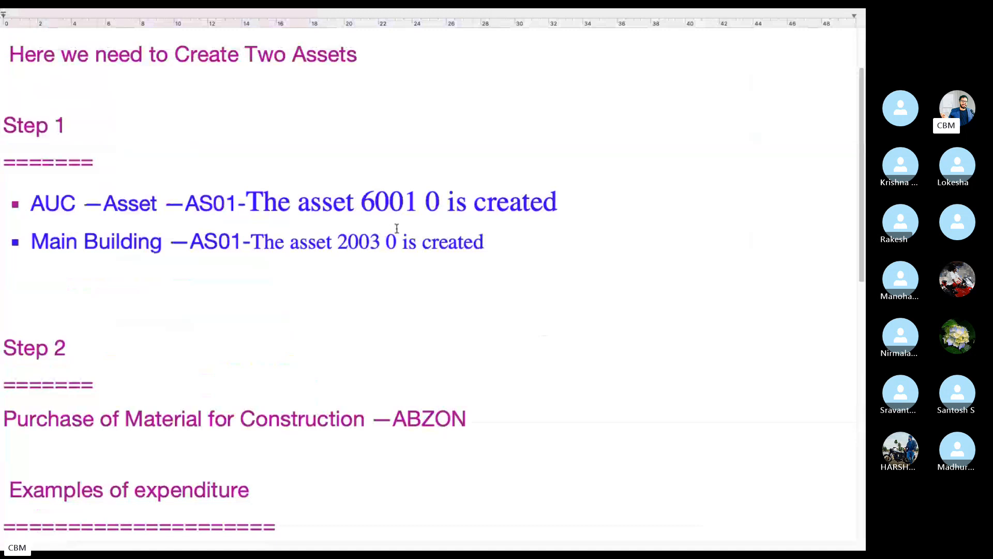
{"action": "left_click_drag", "start_coordinate": [397, 241], "coordinate": [340, 251]}
Switch back to SAP and replace the first distribution rule's settlement receiver with main asset 2003-0 from the asset value list.
{"action": "key", "text": "ctrl+Left"}
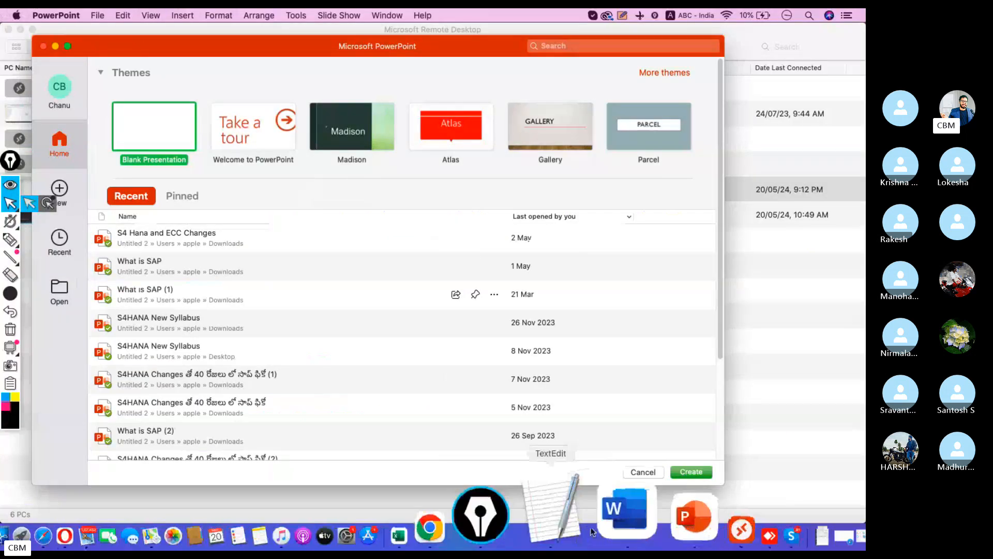
{"action": "left_click", "coordinate": [631, 514]}
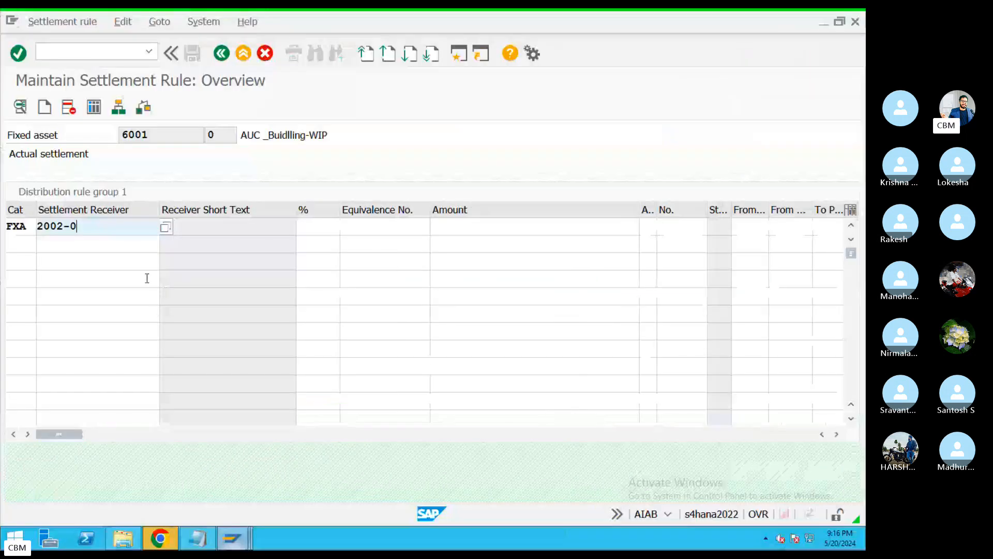
{"action": "key", "text": "BackSpace"}
{"action": "key", "text": "BackSpace"}
{"action": "key", "text": "BackSpace"}
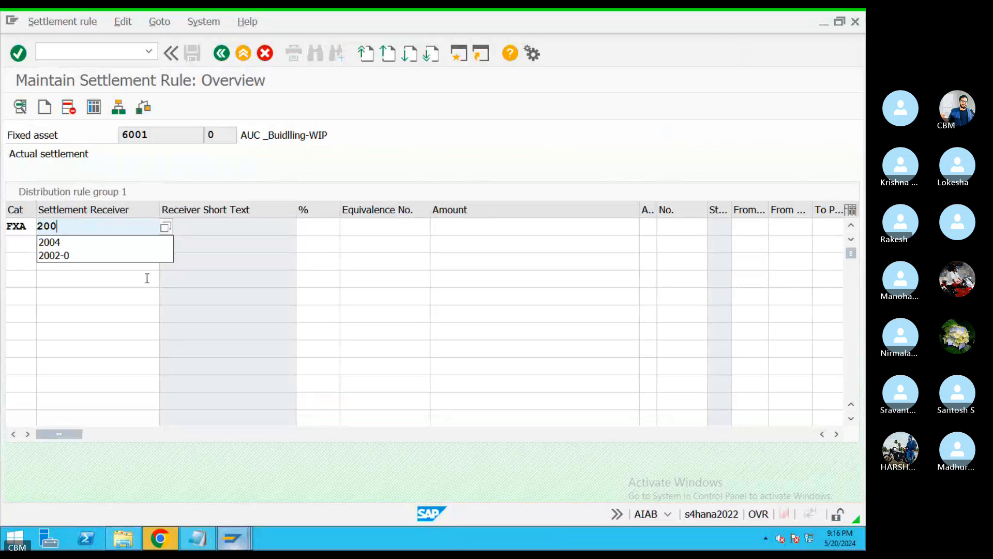
{"action": "key", "text": "BackSpace"}
{"action": "key", "text": "BackSpace"}
{"action": "key", "text": "BackSpace"}
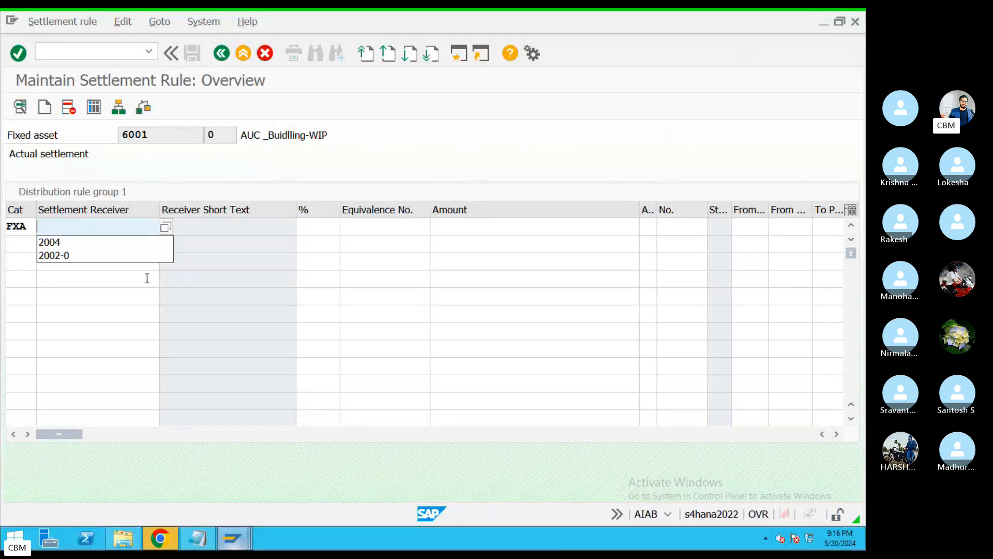
{"action": "left_click", "coordinate": [166, 227]}
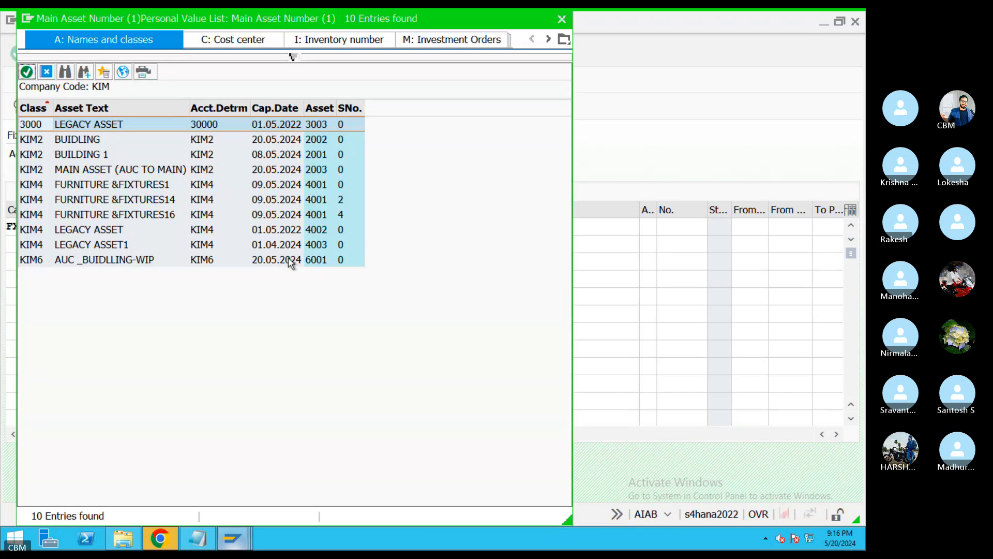
{"action": "double_click", "coordinate": [327, 170]}
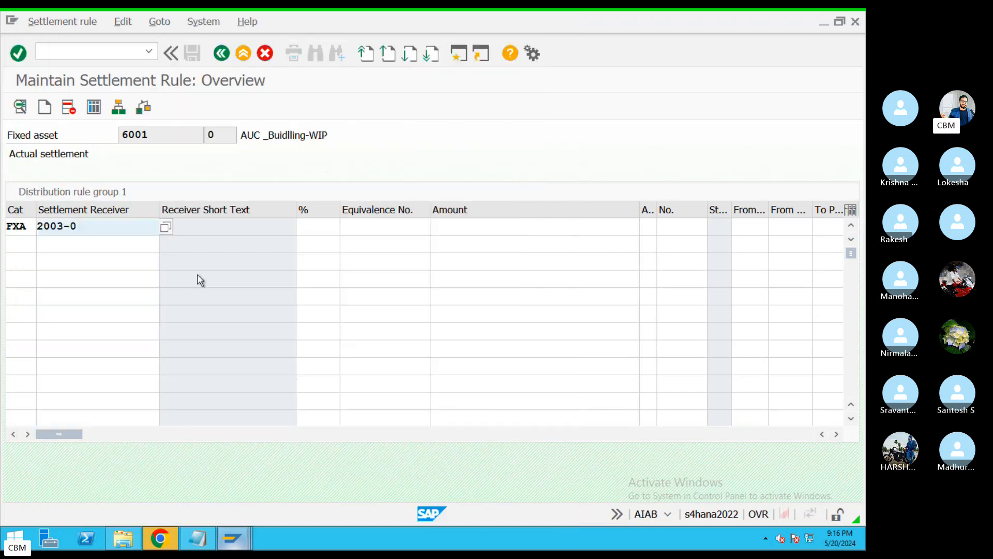
Set the settlement percentage of the first distribution rule to 100.
{"action": "left_click", "coordinate": [319, 227]}
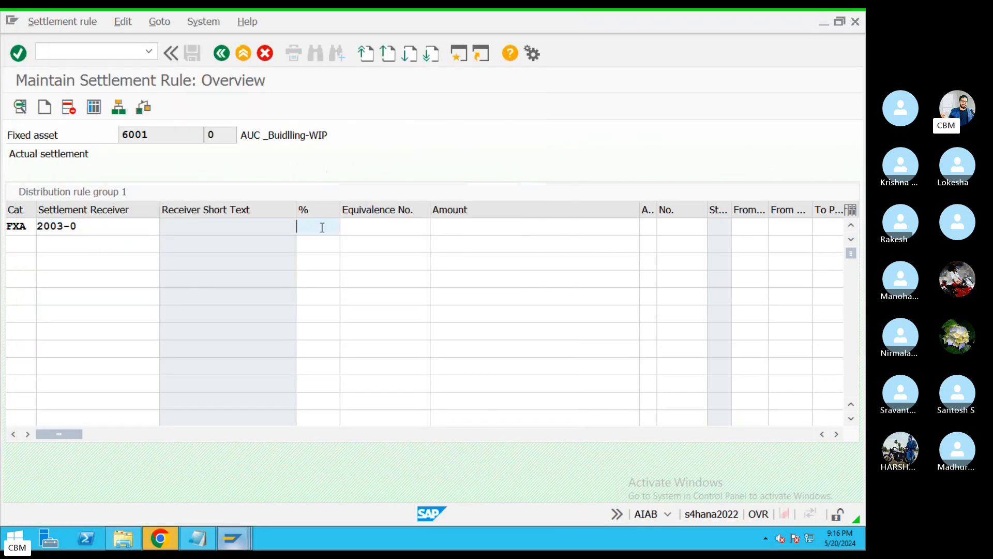
{"action": "type", "text": "100"}
{"action": "left_click", "coordinate": [448, 231]}
{"action": "left_click", "coordinate": [374, 226]}
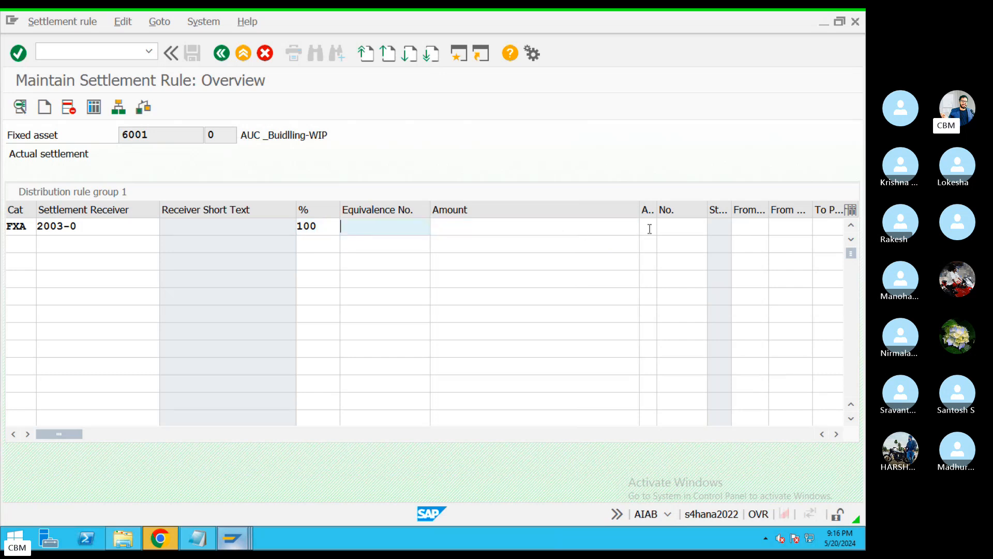
Review the first rule's receiver, percentage and category, and reselect FXA (Asset) from the account assignment categories.
{"action": "left_click_drag", "start_coordinate": [100, 229], "coordinate": [32, 228]}
{"action": "left_click_drag", "start_coordinate": [318, 223], "coordinate": [281, 224]}
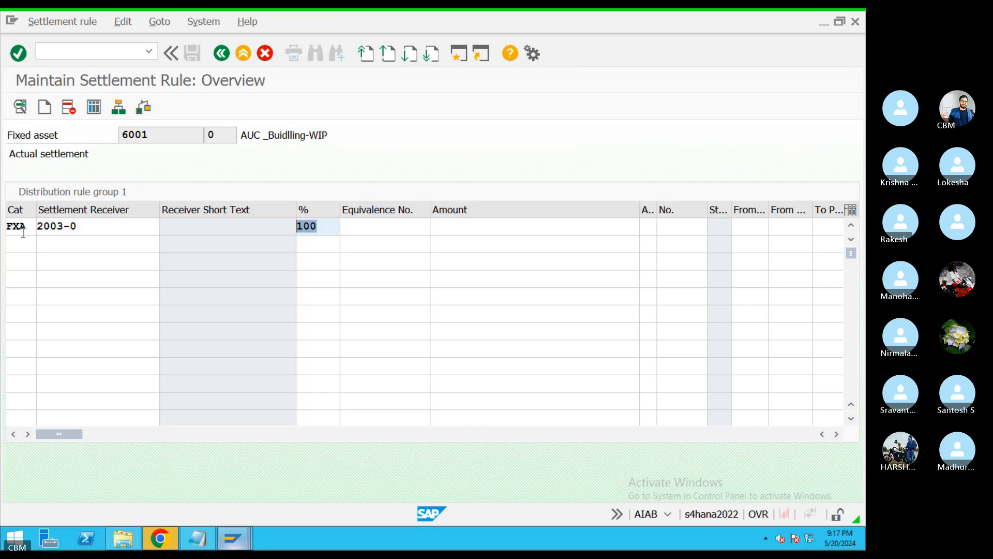
{"action": "left_click_drag", "start_coordinate": [26, 227], "coordinate": [2, 227]}
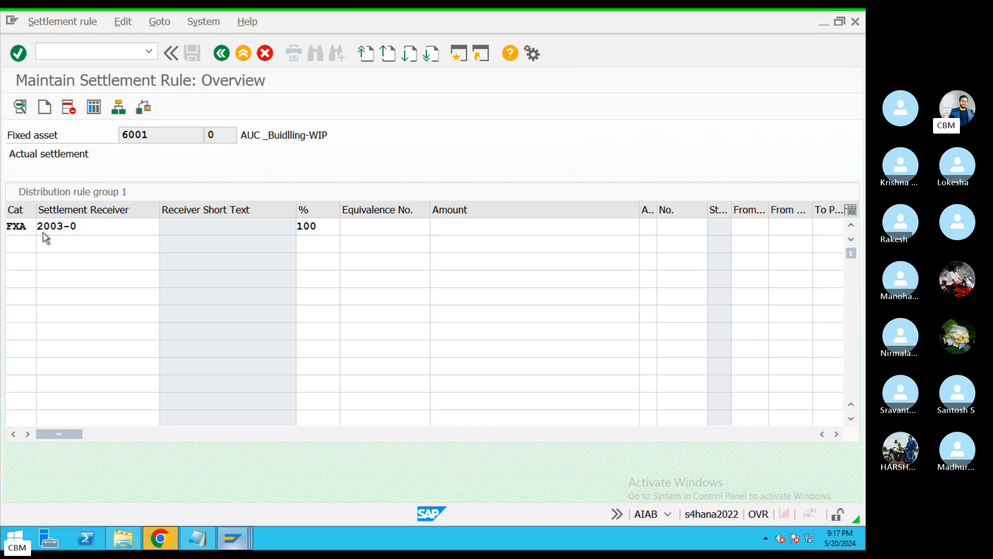
{"action": "key", "text": "F4"}
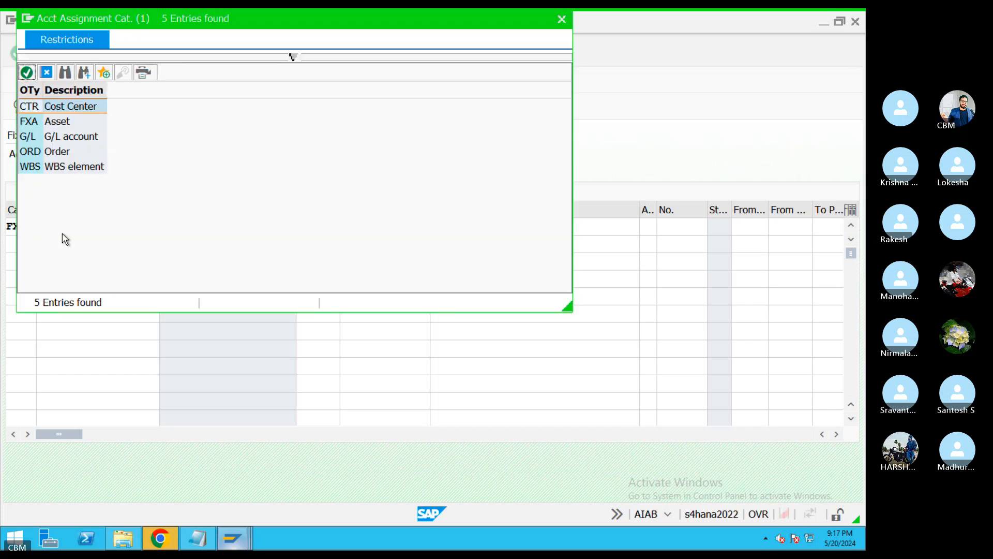
{"action": "double_click", "coordinate": [64, 125]}
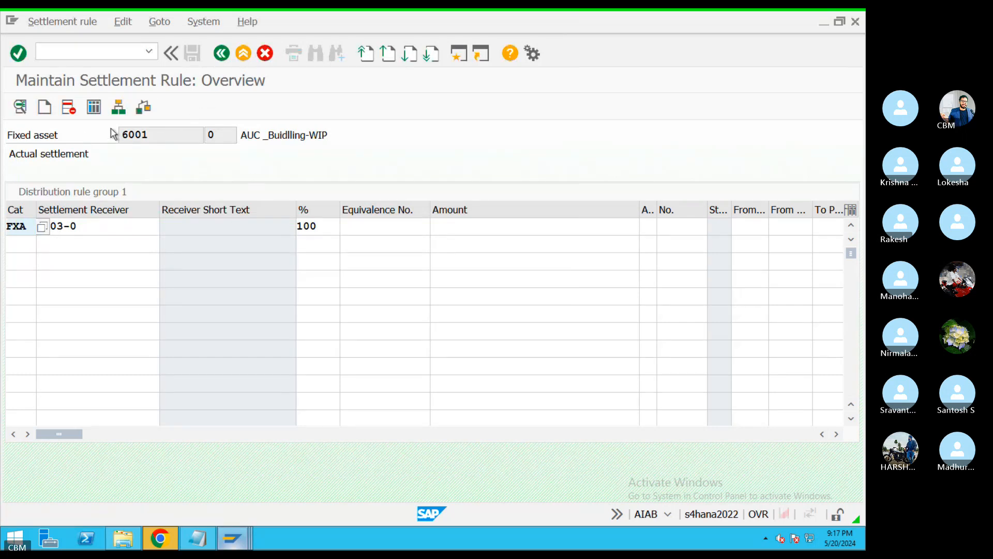
Return to the line item list, select all line items of asset 6001, and start the settlement, saving the distribution rule changes.
{"action": "left_click", "coordinate": [222, 54]}
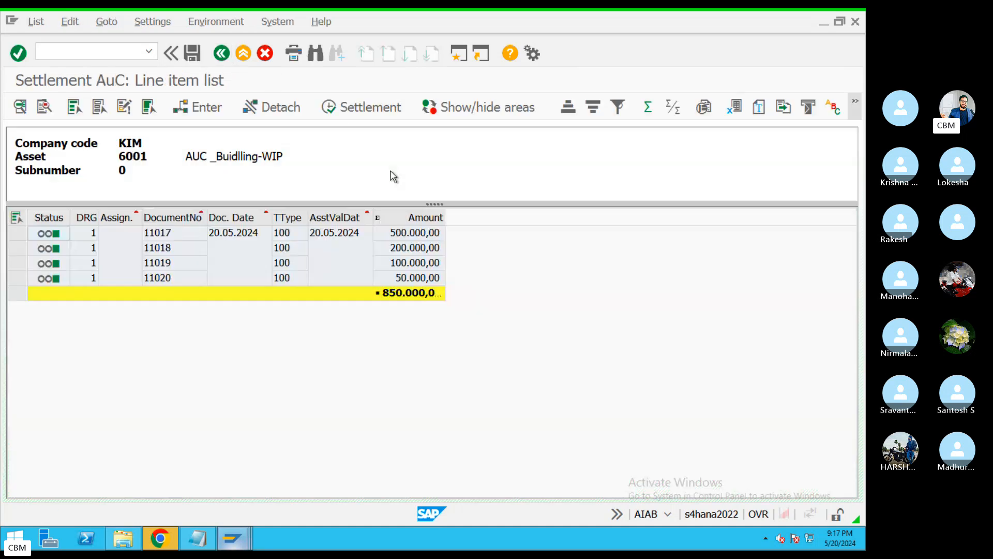
{"action": "left_click", "coordinate": [14, 222]}
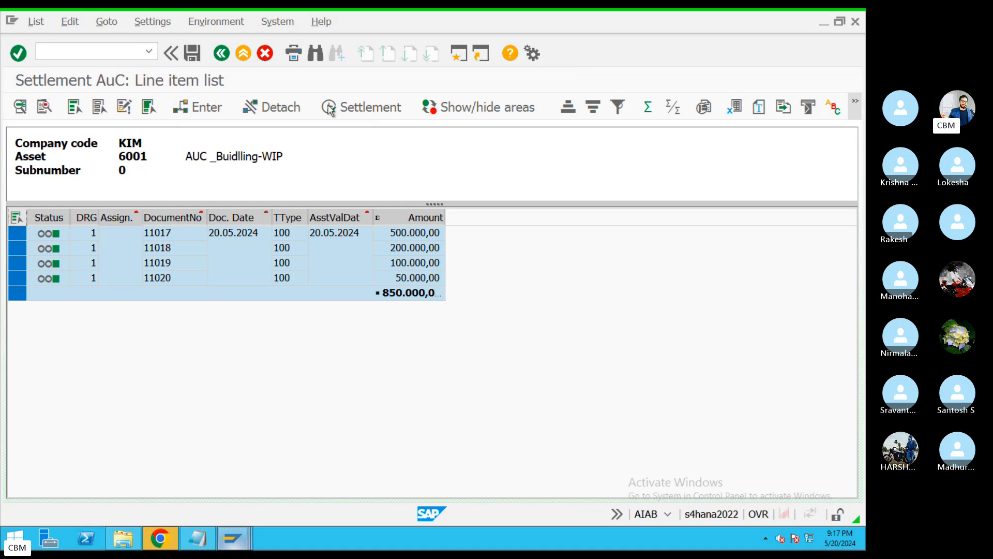
{"action": "left_click", "coordinate": [402, 114]}
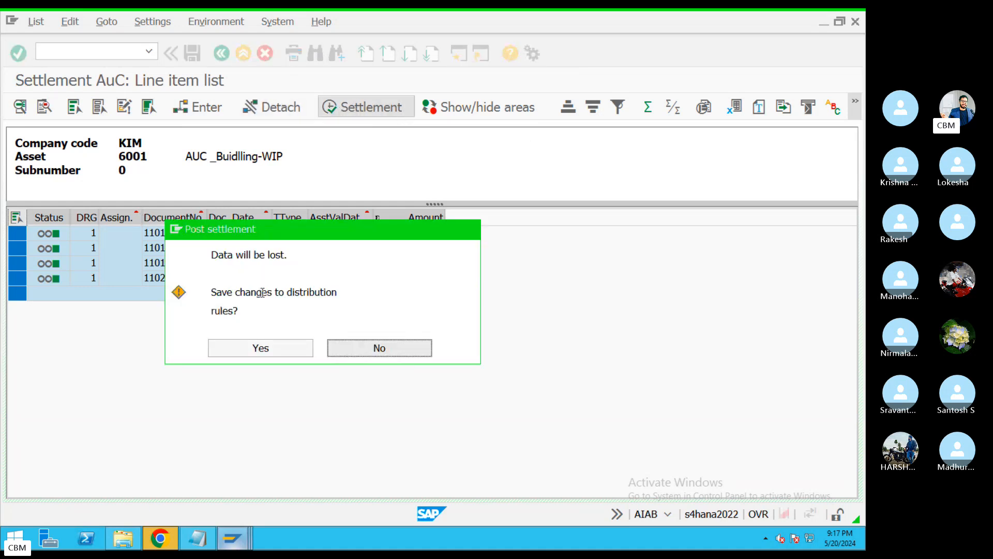
{"action": "left_click", "coordinate": [272, 350]}
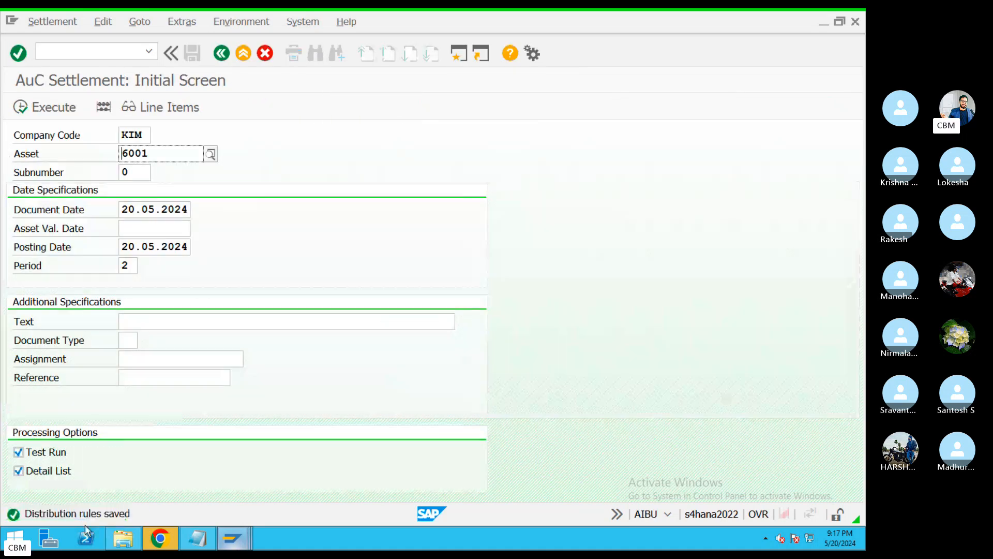
Try to execute the AuC settlement of asset 6001 as a test run, and leave the transaction.
{"action": "left_click", "coordinate": [25, 113]}
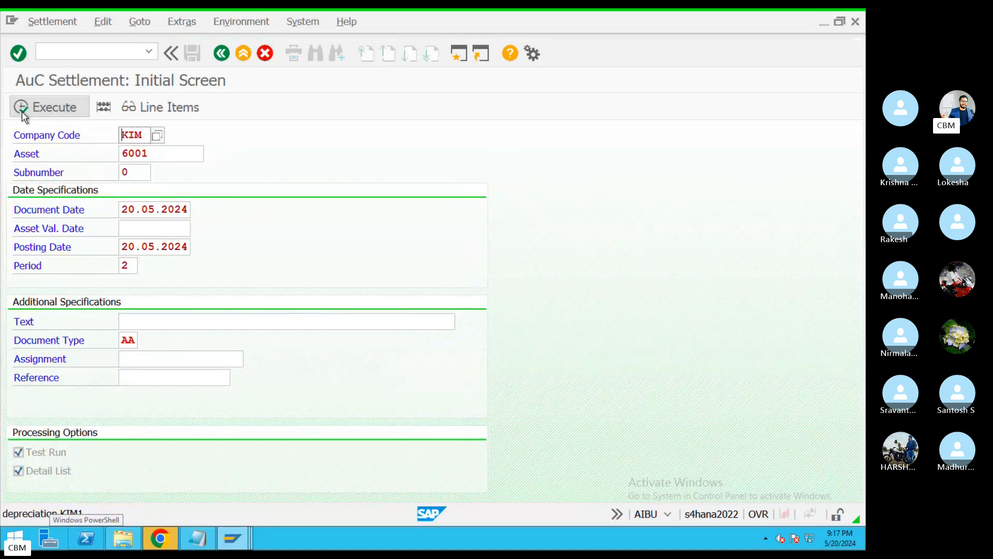
{"action": "left_click", "coordinate": [243, 54]}
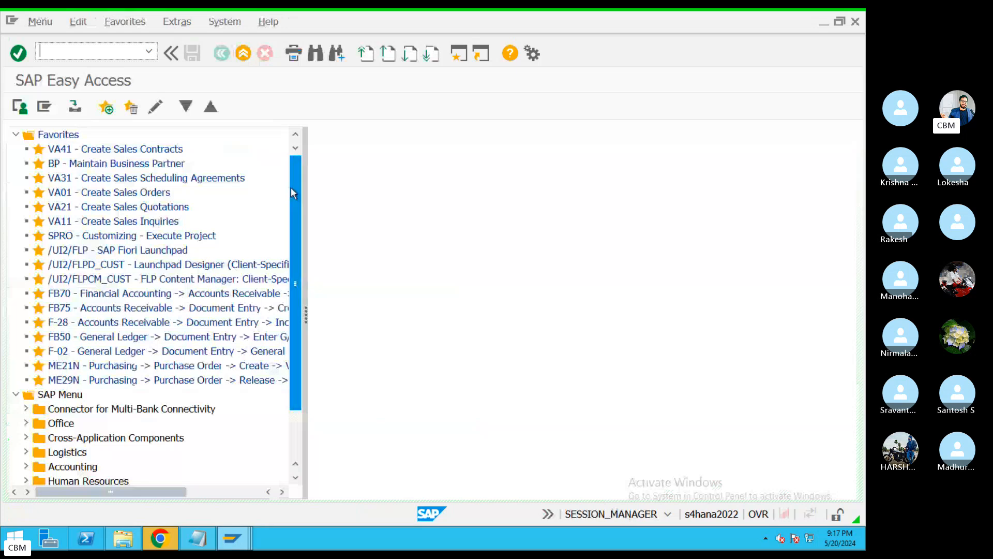
{"action": "key", "text": "ctrl+Left"}
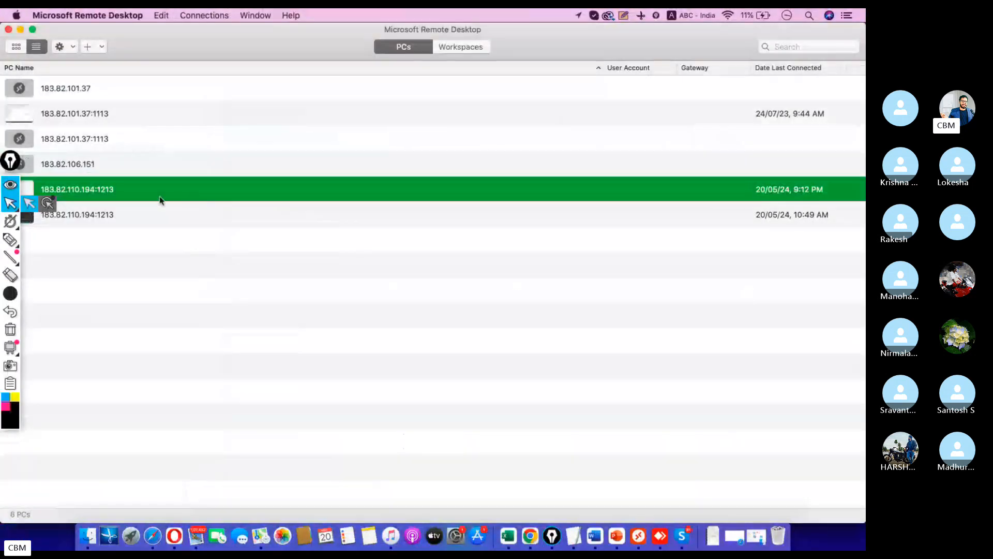
{"action": "key", "text": "ctrl+Right"}
Reopen transaction AIAB and run the settlement line item list for asset 6001 in company code KIM.
{"action": "left_click", "coordinate": [150, 51]}
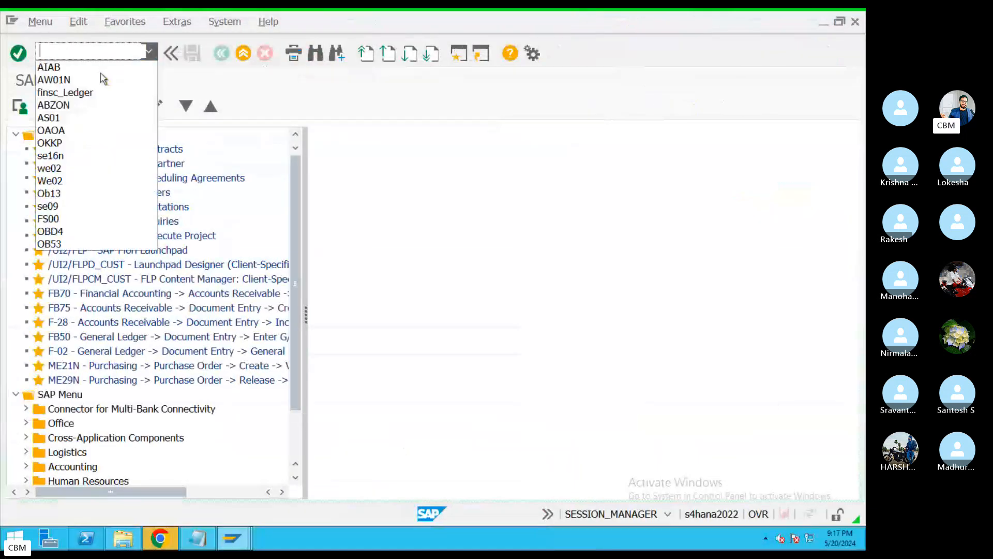
{"action": "left_click", "coordinate": [78, 68]}
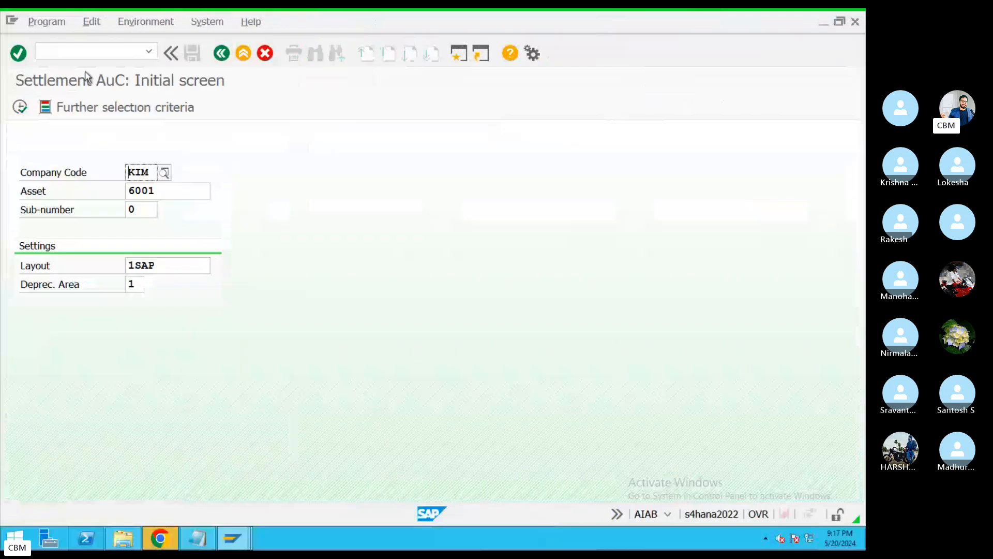
{"action": "left_click", "coordinate": [21, 107]}
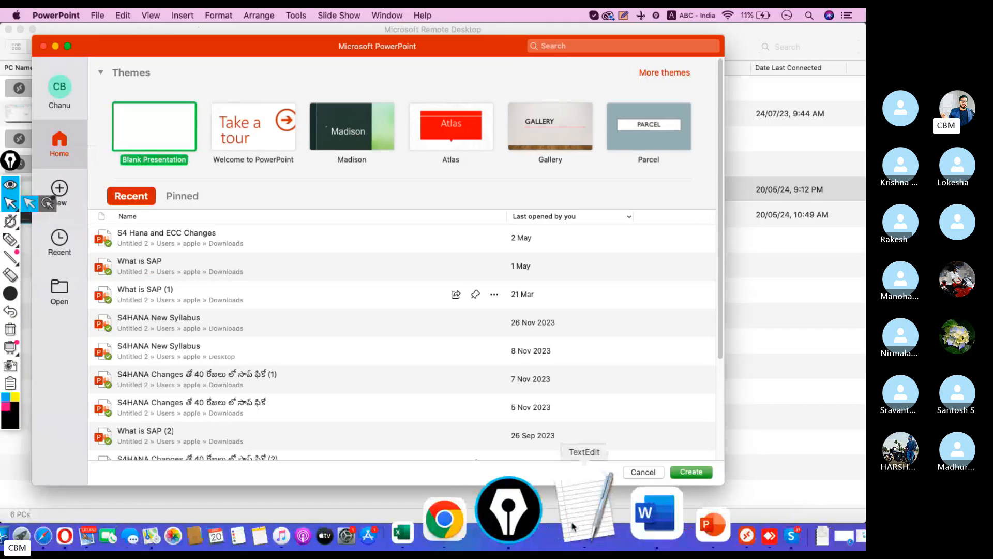
Switch to the TextEdit notes and highlight the AIBU transaction code in the Step 5 cost settlement line.
{"action": "left_click", "coordinate": [575, 517]}
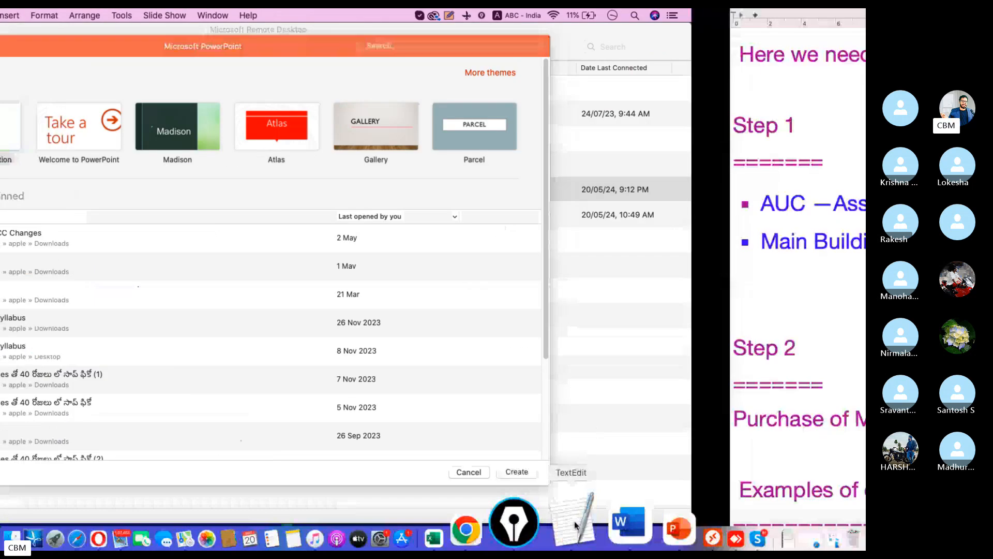
{"action": "scroll", "coordinate": [465, 405], "scroll_direction": "down", "scroll_amount": 2}
{"action": "scroll", "coordinate": [464, 405], "scroll_direction": "down", "scroll_amount": 10}
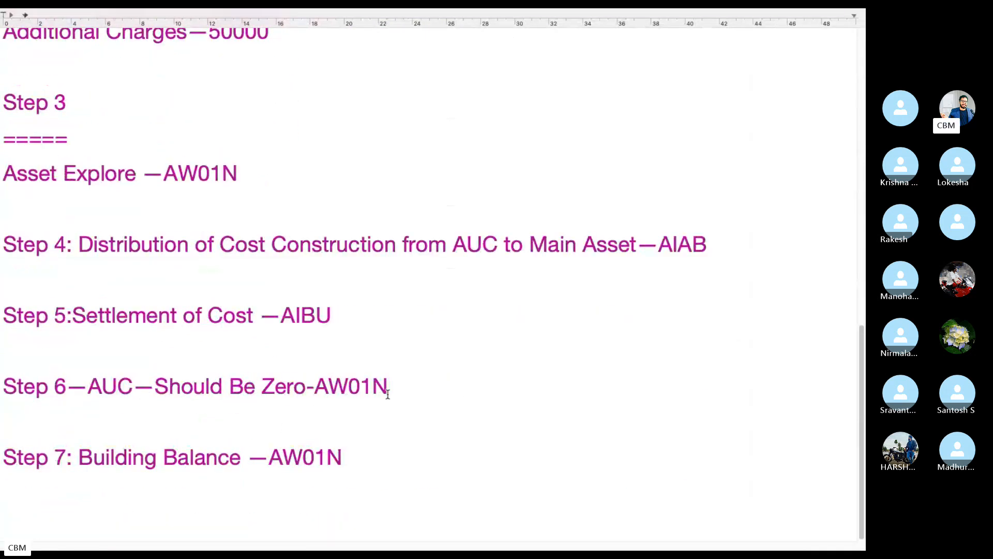
{"action": "left_click_drag", "start_coordinate": [340, 311], "coordinate": [280, 314]}
Switch back to SAP, leave the AIAB line item list and open transaction AIBU for AuC settlement.
{"action": "key", "text": "ctrl+Left"}
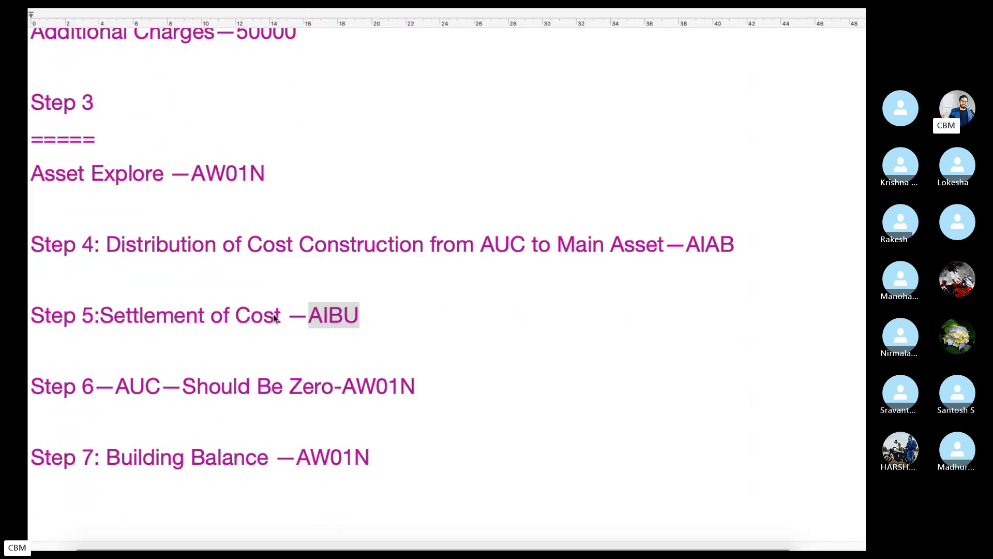
{"action": "left_click", "coordinate": [630, 529]}
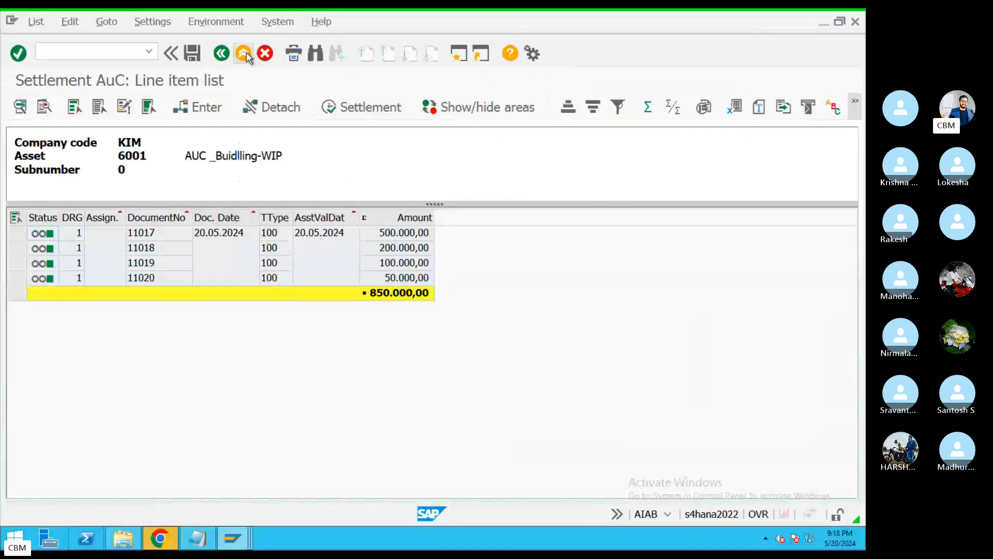
{"action": "left_click", "coordinate": [246, 56]}
{"action": "left_click", "coordinate": [238, 56]}
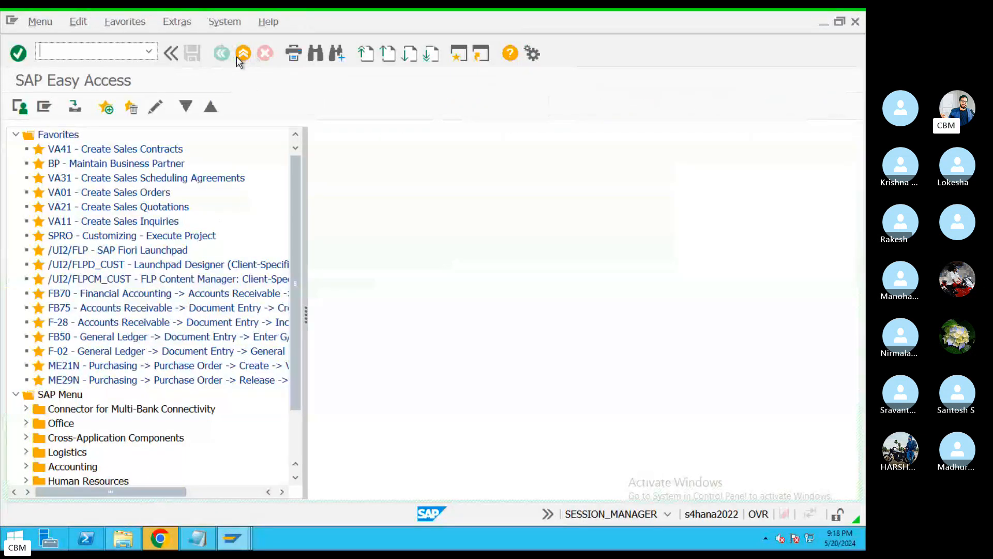
{"action": "type", "text": "AIBU"}
{"action": "key", "text": "Return"}
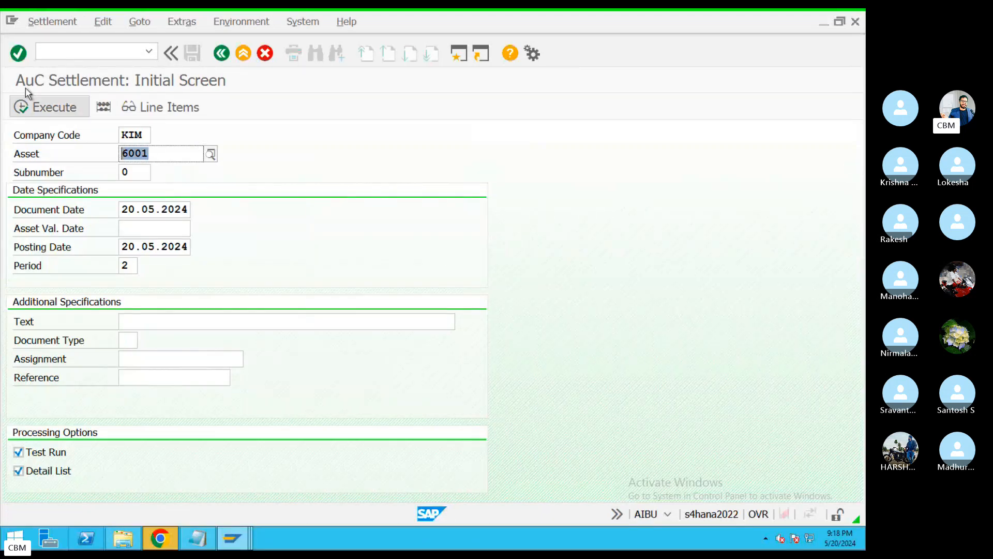
Set asset value date 20.05.2024, text "AUC Selltement", document type AA and reference REF434343RE for asset 6001's settlement.
{"action": "left_click", "coordinate": [125, 173]}
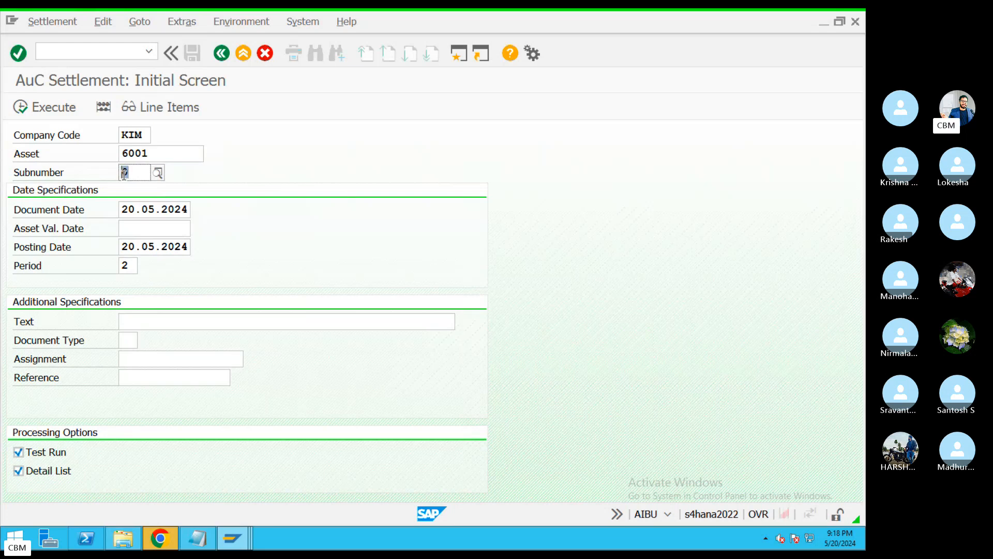
{"action": "left_click", "coordinate": [185, 232]}
{"action": "key", "text": "F4"}
{"action": "double_click", "coordinate": [205, 353]}
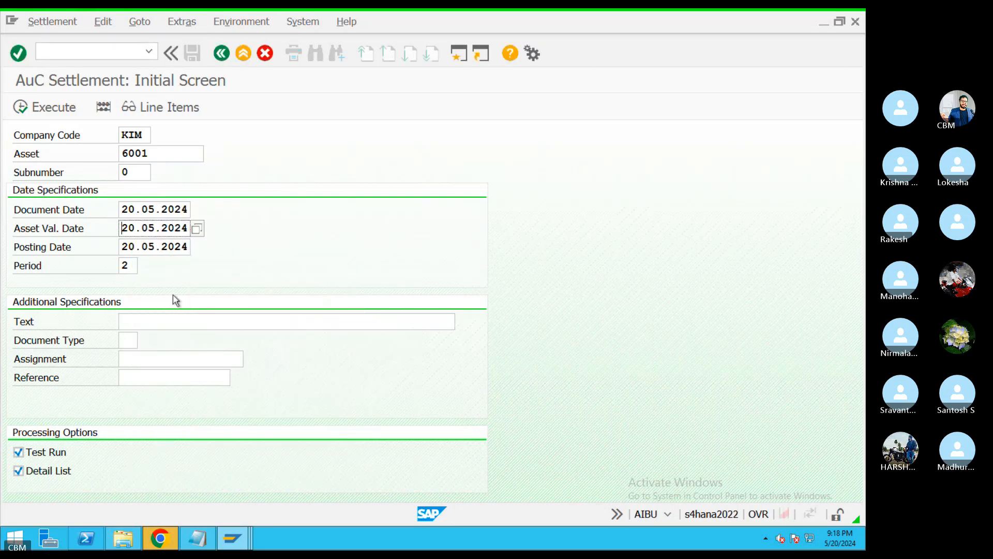
{"action": "left_click", "coordinate": [207, 317]}
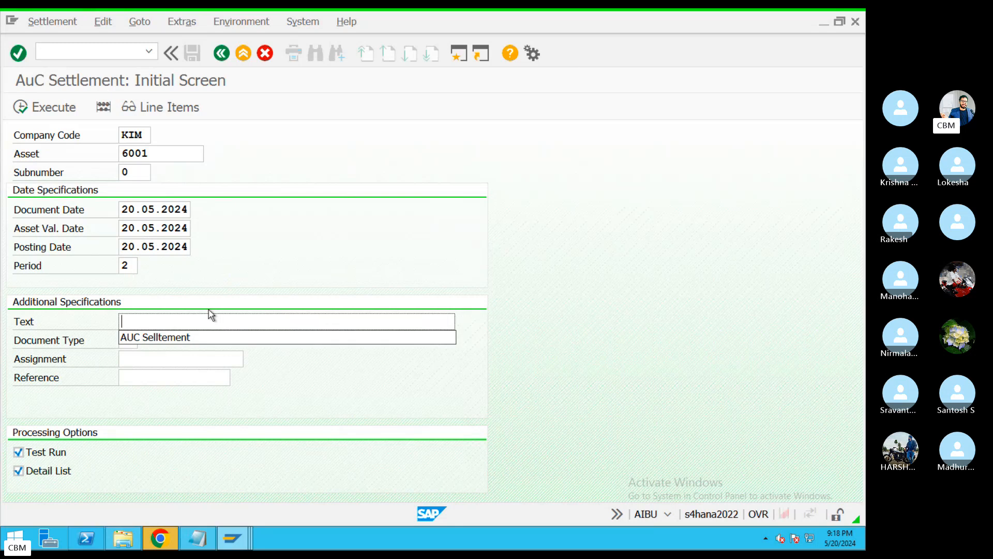
{"action": "left_click", "coordinate": [190, 339]}
{"action": "left_click", "coordinate": [130, 340]}
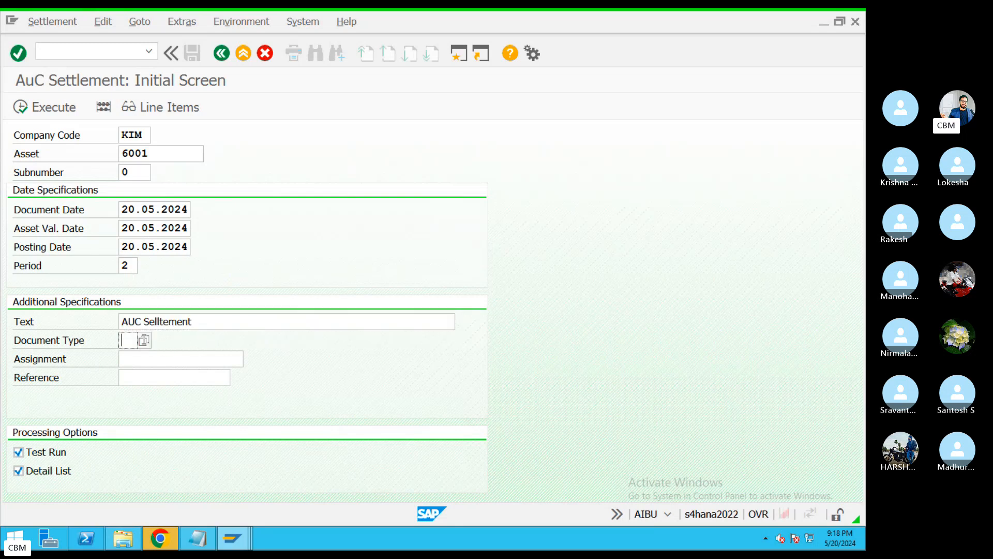
{"action": "left_click", "coordinate": [143, 358]}
{"action": "left_click", "coordinate": [149, 383]}
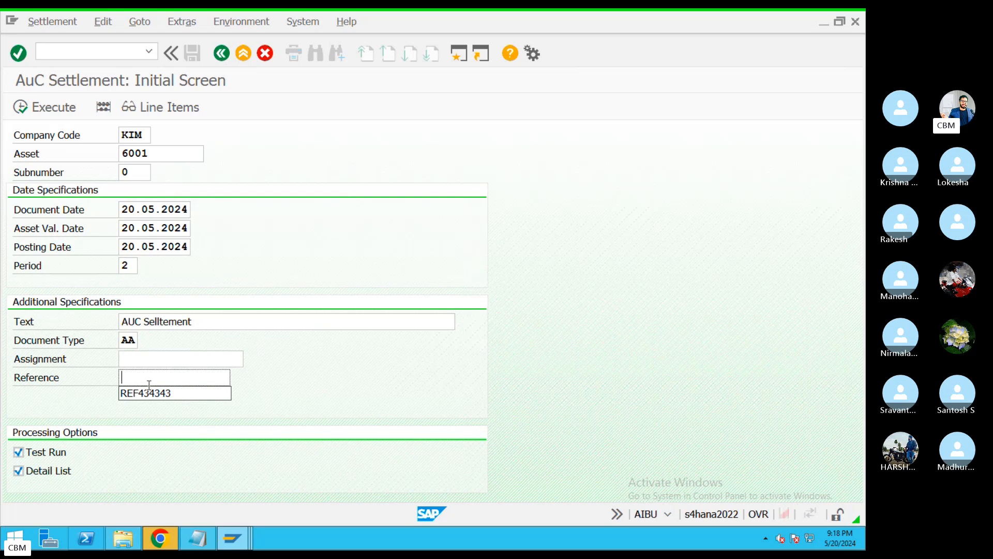
{"action": "left_click", "coordinate": [157, 396]}
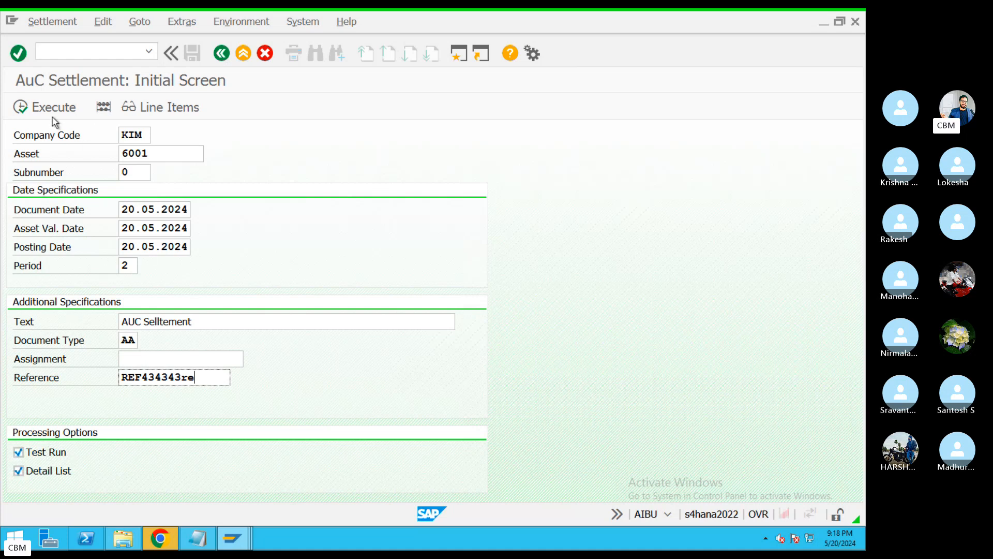
Try to execute the AuC settlement test run and read the long text of the resulting error message.
{"action": "left_click", "coordinate": [22, 109]}
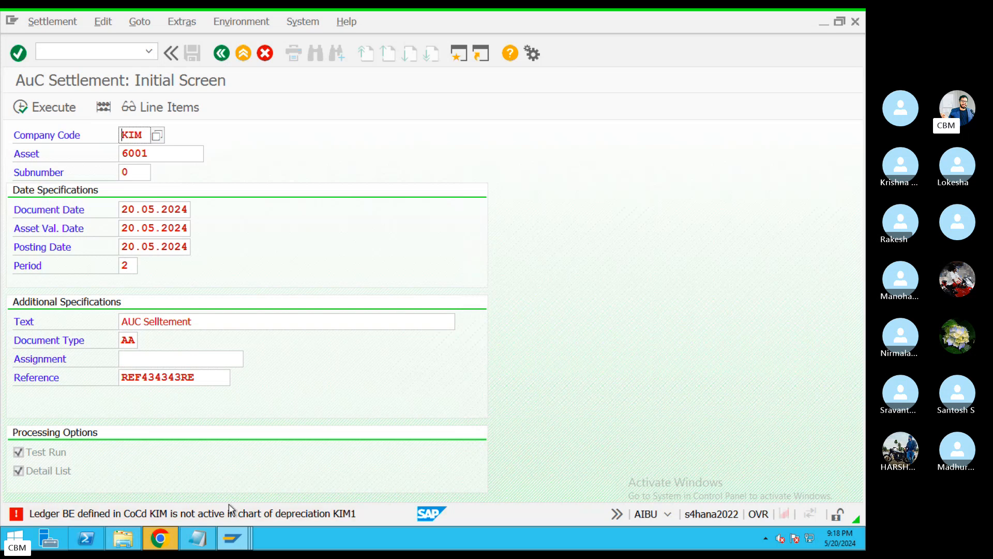
{"action": "left_click", "coordinate": [194, 517]}
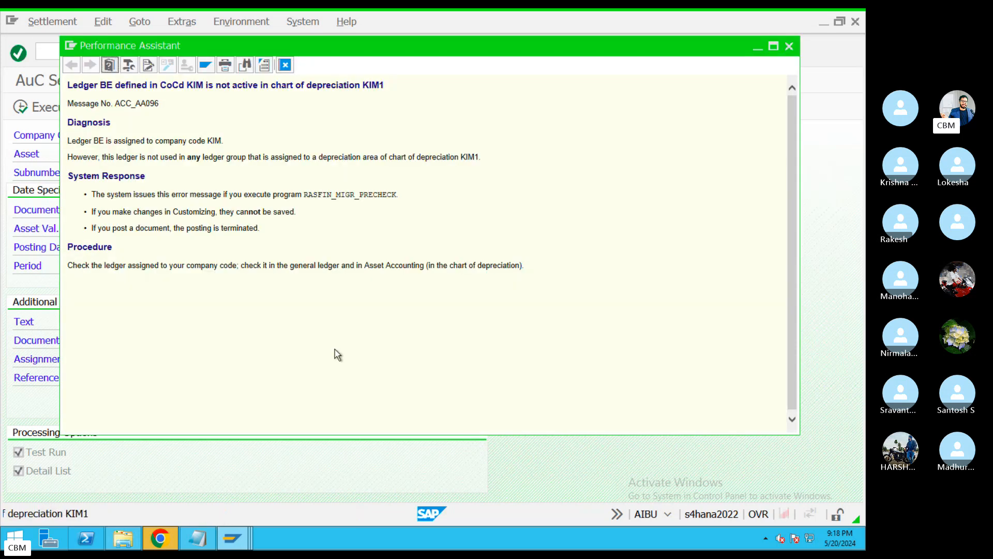
{"action": "left_click_drag", "start_coordinate": [100, 84], "coordinate": [344, 85]}
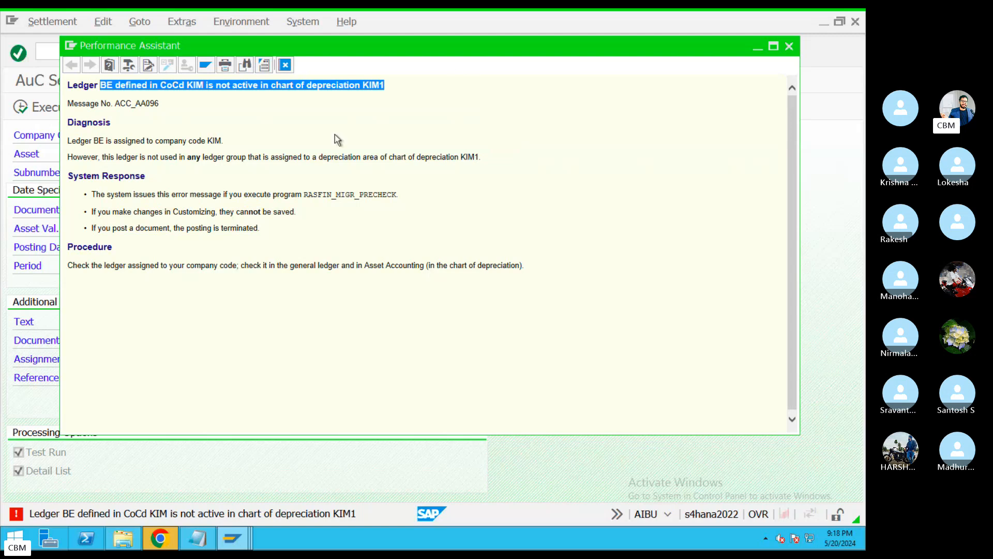
{"action": "left_click", "coordinate": [286, 65]}
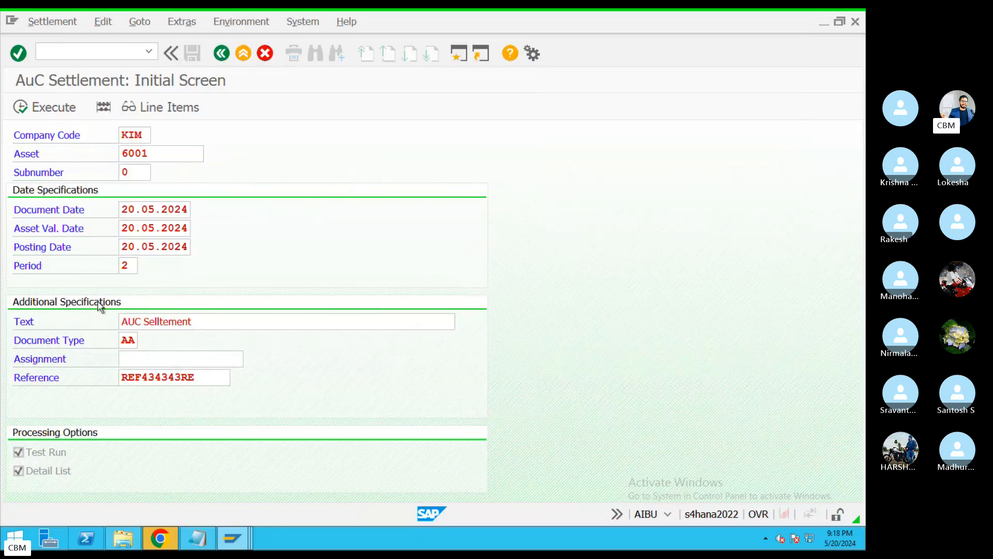
Try to open transaction FINSC_LEDGER in a new session, declining to display the locked data.
{"action": "left_click", "coordinate": [460, 57]}
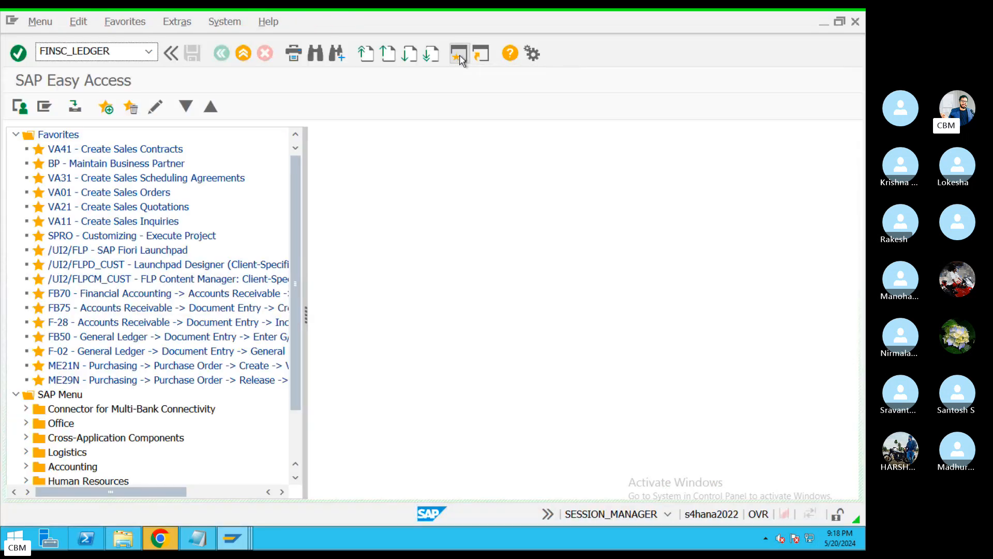
{"action": "key", "text": "Return"}
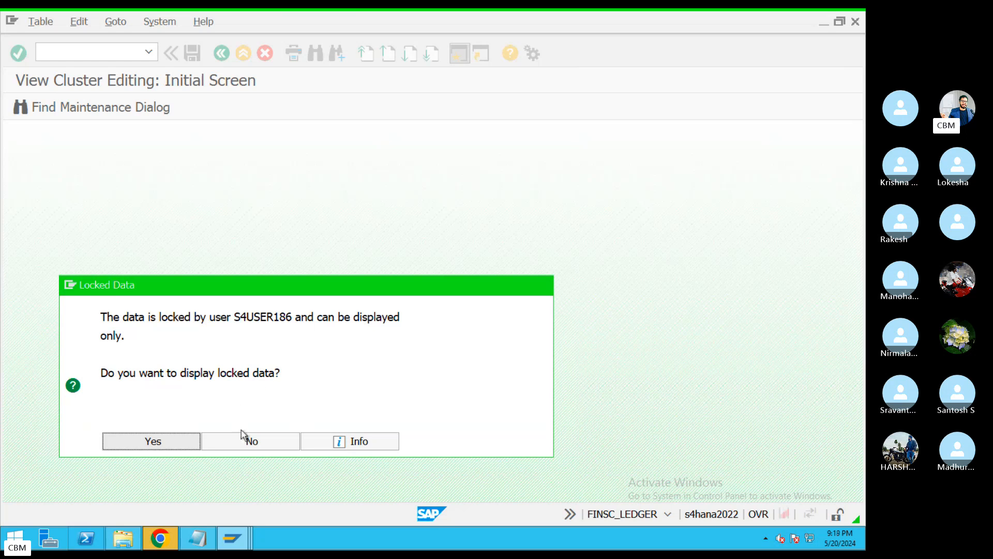
{"action": "left_click", "coordinate": [247, 440]}
Close the two SAP Easy Access sessions and both Create Asset sessions, keeping the AuC Settlement session.
{"action": "mouse_move", "coordinate": [232, 538]}
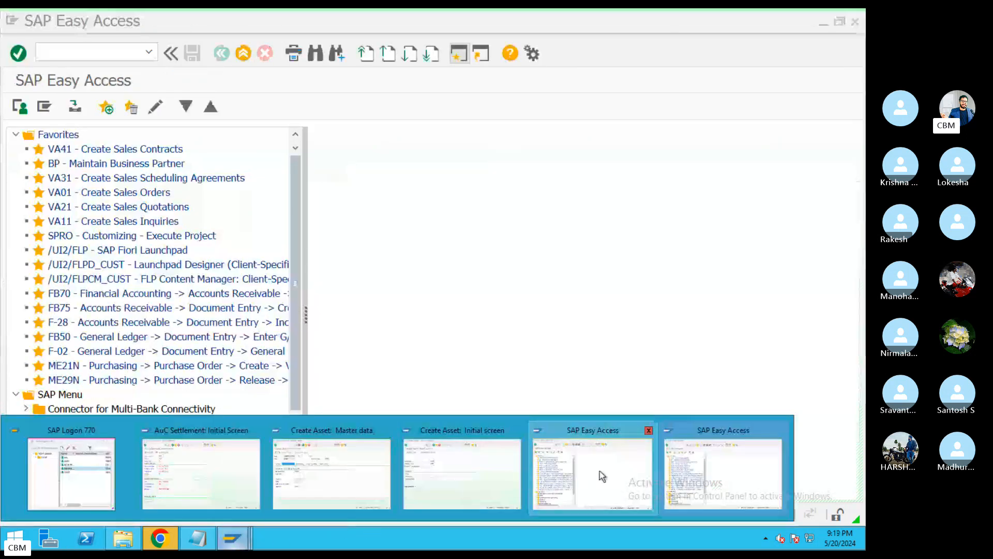
{"action": "left_click", "coordinate": [650, 429]}
{"action": "left_click", "coordinate": [650, 428]}
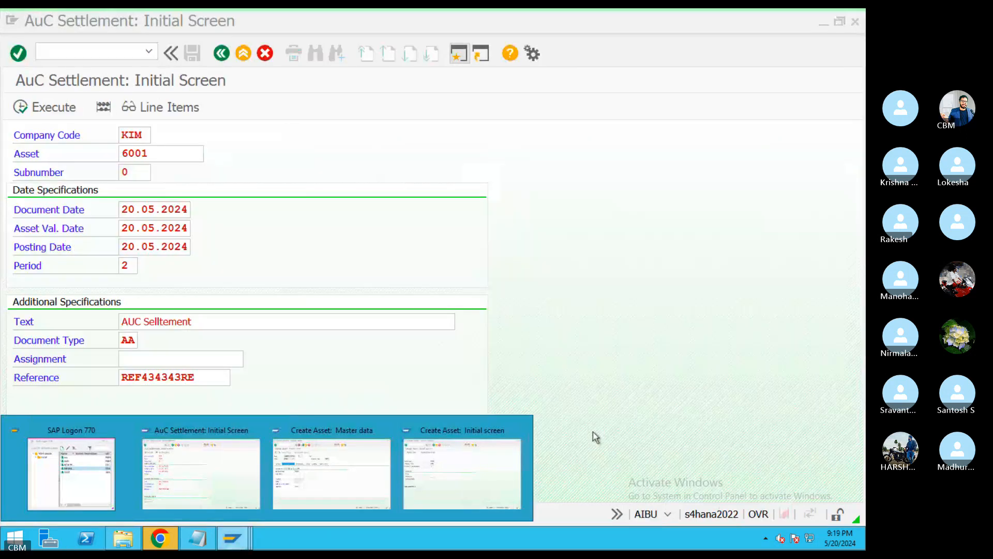
{"action": "left_click", "coordinate": [520, 430]}
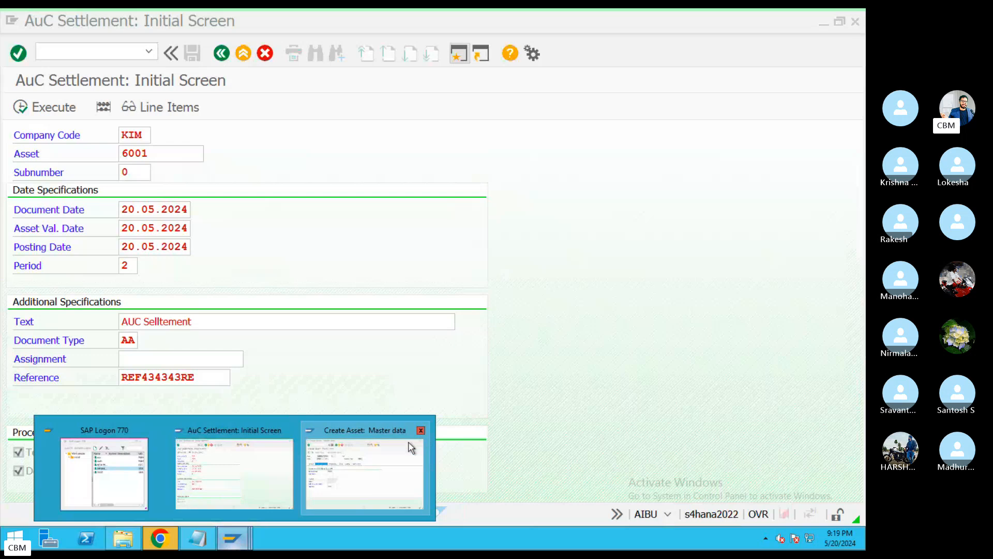
{"action": "mouse_move", "coordinate": [422, 439]}
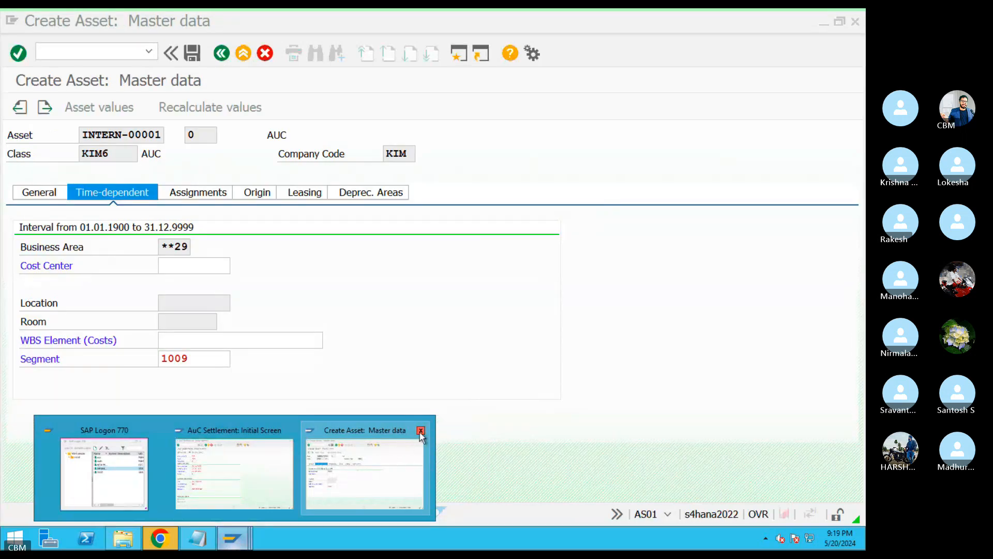
{"action": "left_click", "coordinate": [421, 430]}
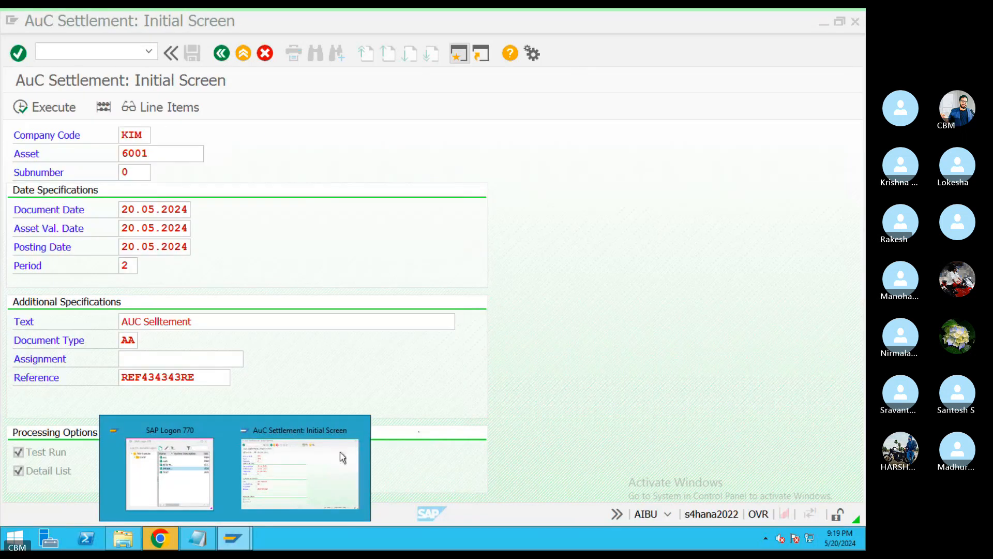
Start a fresh session and retry transaction FINSC_LEDGER, declining to display the locked data.
{"action": "left_click", "coordinate": [457, 55]}
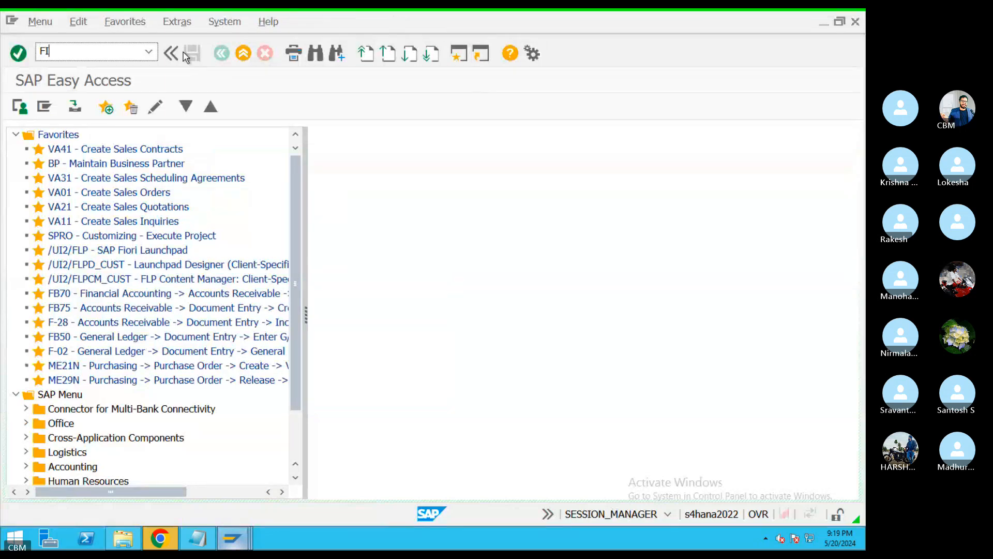
{"action": "left_click", "coordinate": [150, 54]}
{"action": "left_click", "coordinate": [92, 71]}
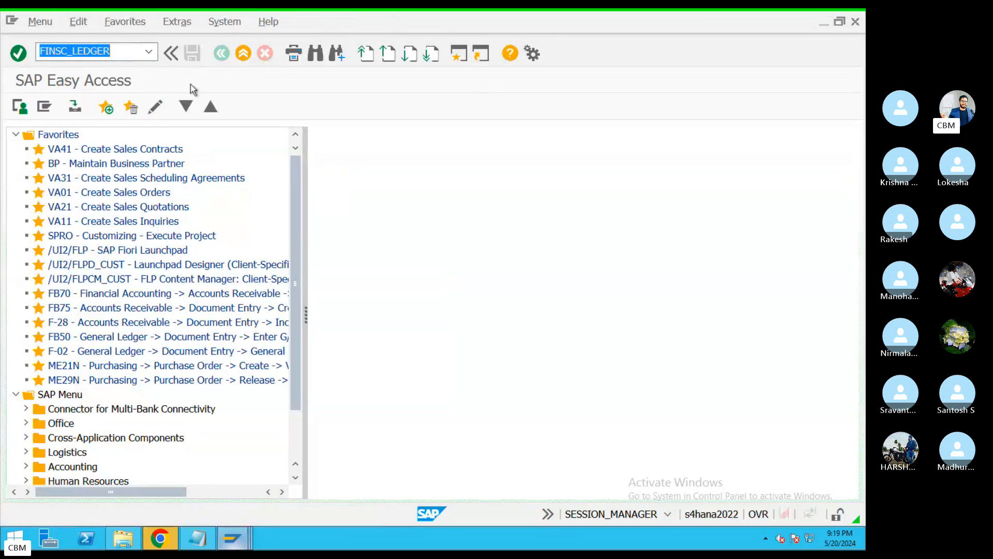
{"action": "key", "text": "Return"}
{"action": "left_click", "coordinate": [233, 440]}
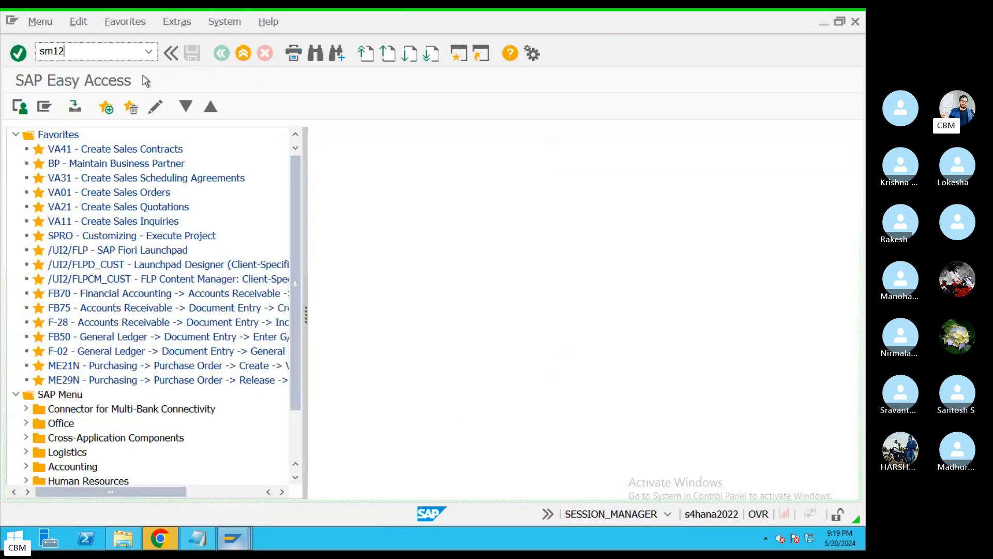
Open transaction SM12 and search the lock entries of client 400 without a user name restriction.
{"action": "type", "text": "sm12"}
{"action": "key", "text": "Return"}
{"action": "left_click_drag", "start_coordinate": [217, 170], "coordinate": [122, 177]}
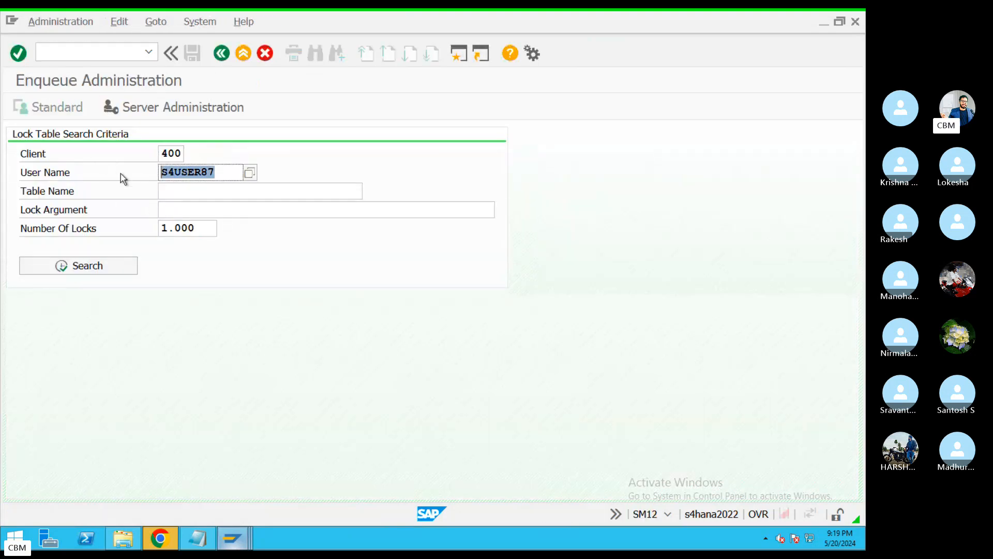
{"action": "key", "text": "BackSpace"}
{"action": "key", "text": "Return"}
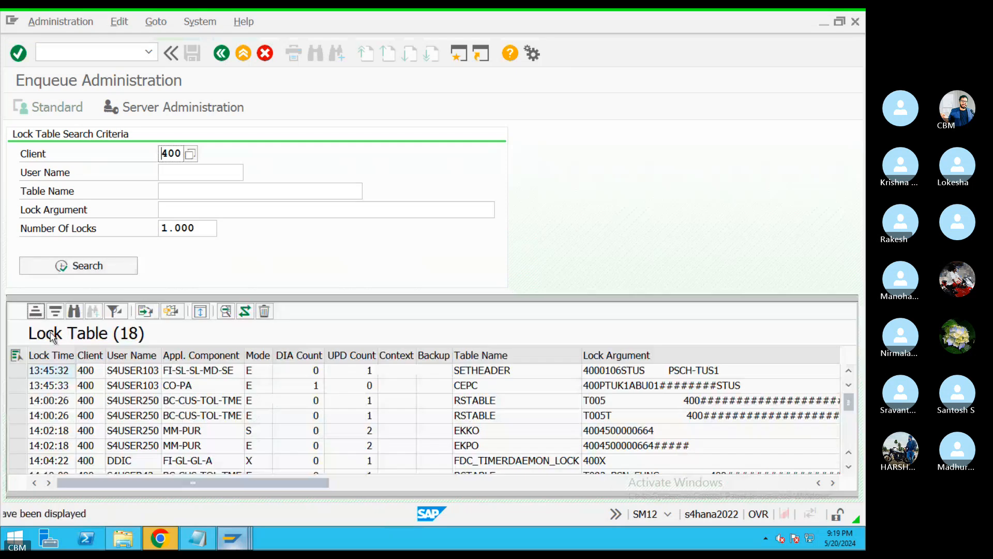
Delete all listed lock entries in client 400, confirm the deletion and leave the lock administration.
{"action": "left_click", "coordinate": [16, 355]}
{"action": "left_click", "coordinate": [264, 311]}
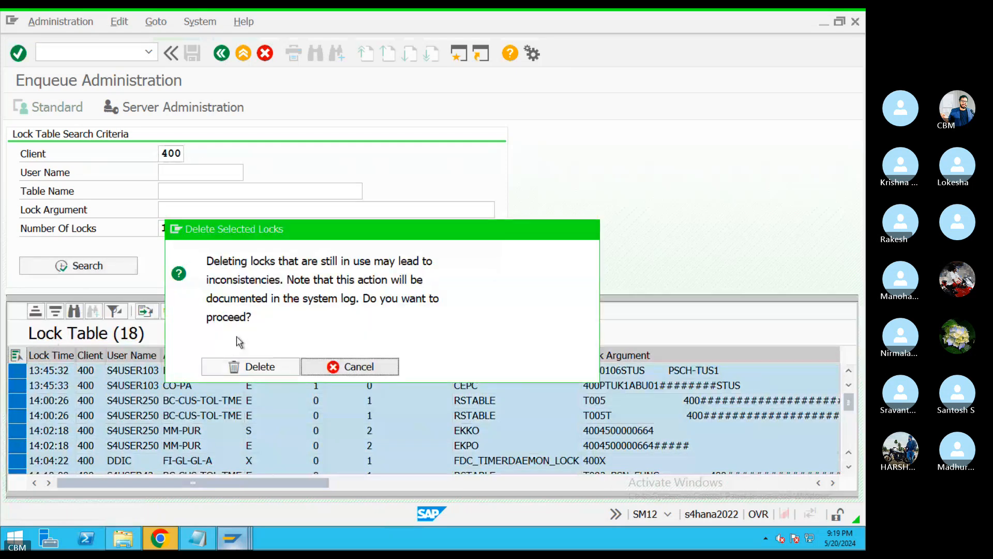
{"action": "left_click", "coordinate": [231, 365]}
{"action": "left_click", "coordinate": [221, 57]}
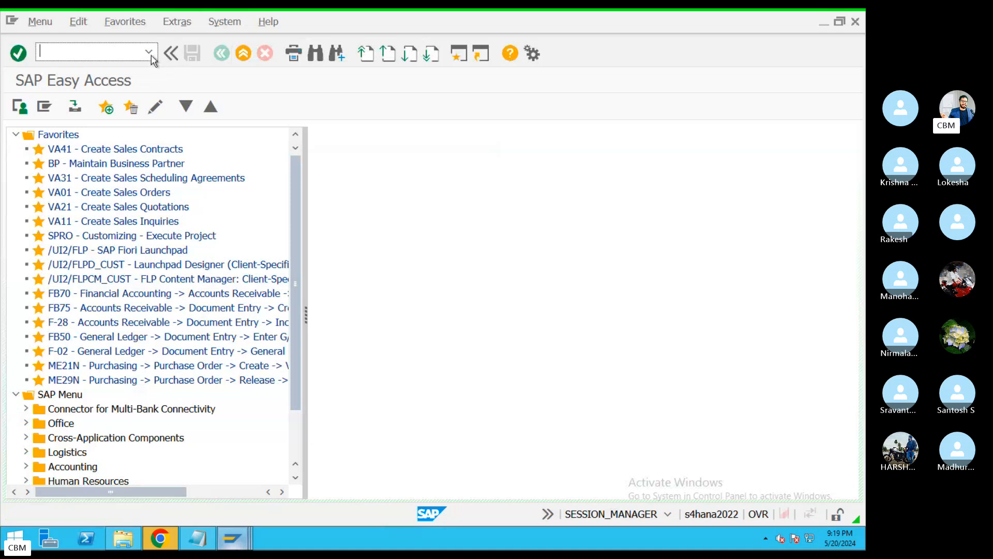
Open transaction FINSC_LEDGER and accept the consistency check messages to reach the ledger overview.
{"action": "left_click", "coordinate": [149, 52]}
{"action": "left_click", "coordinate": [72, 82]}
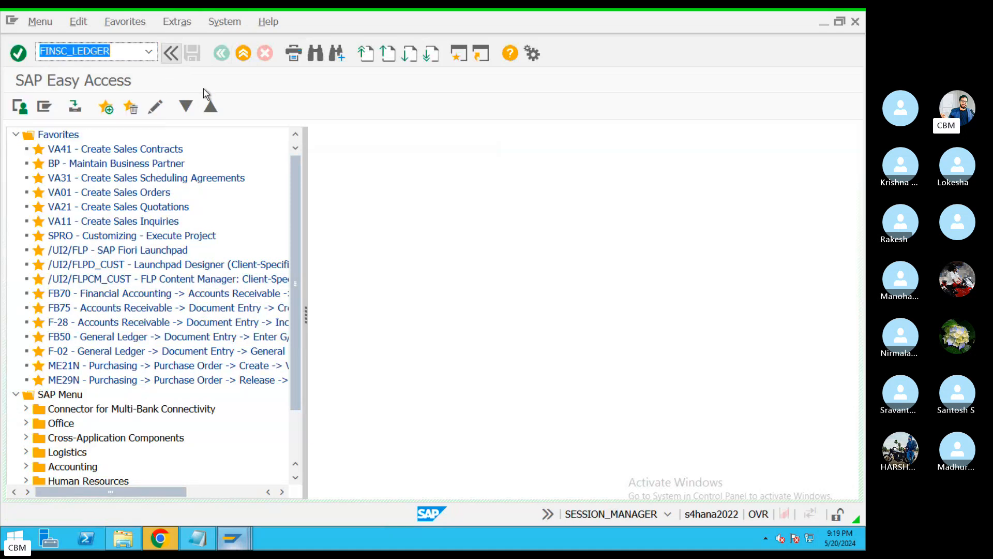
{"action": "key", "text": "Return"}
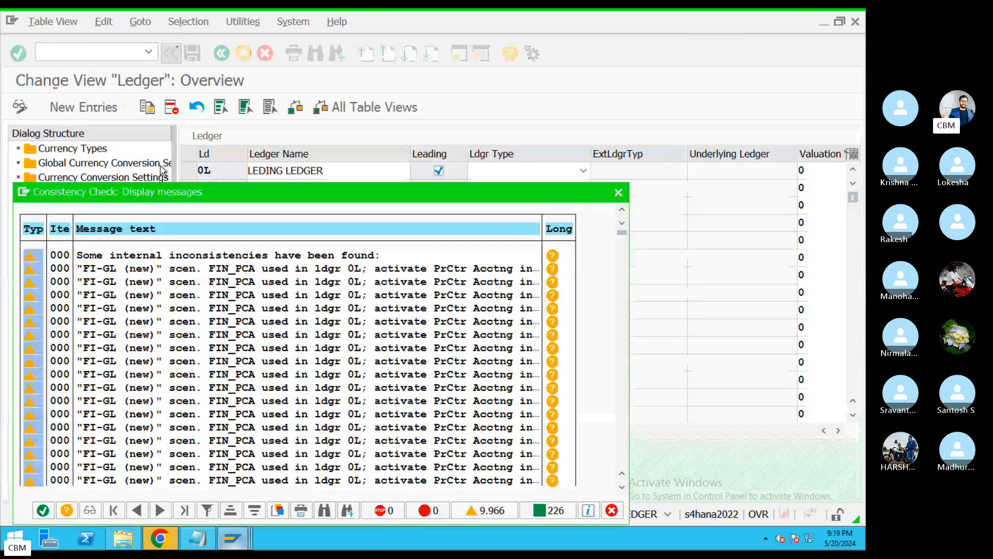
{"action": "left_click", "coordinate": [44, 510]}
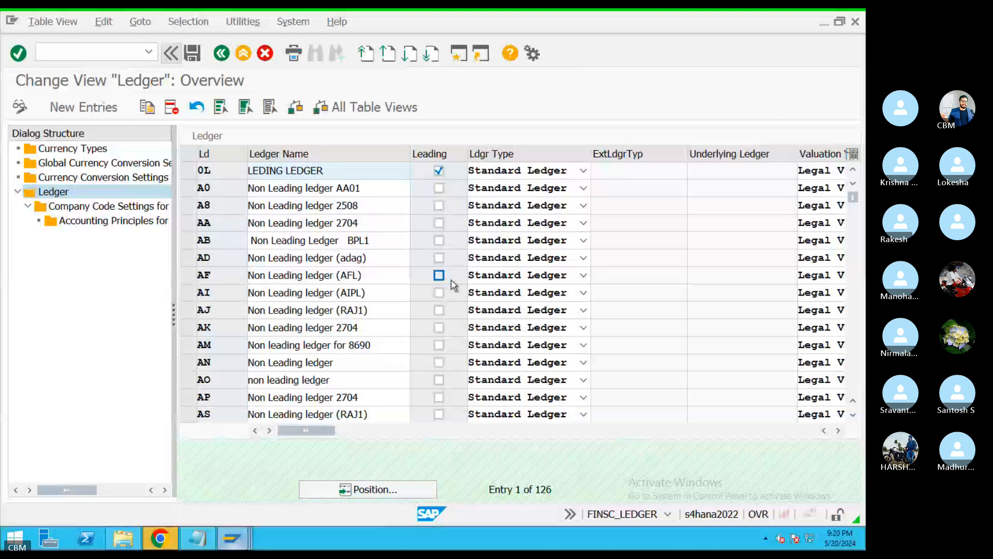
Find ledger BE and open its company code settings, accepting the consistency check messages.
{"action": "left_click", "coordinate": [392, 486]}
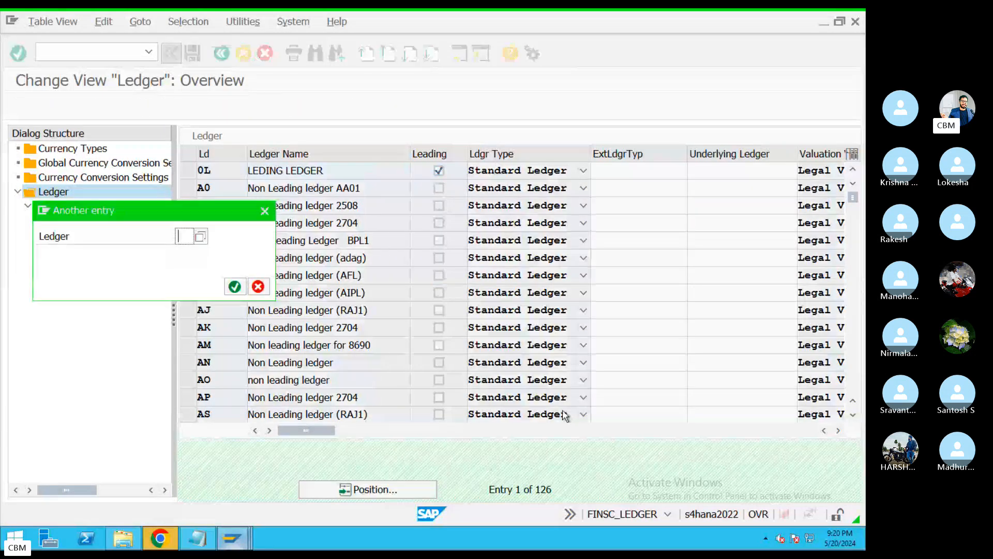
{"action": "type", "text": "BE"}
{"action": "key", "text": "Return"}
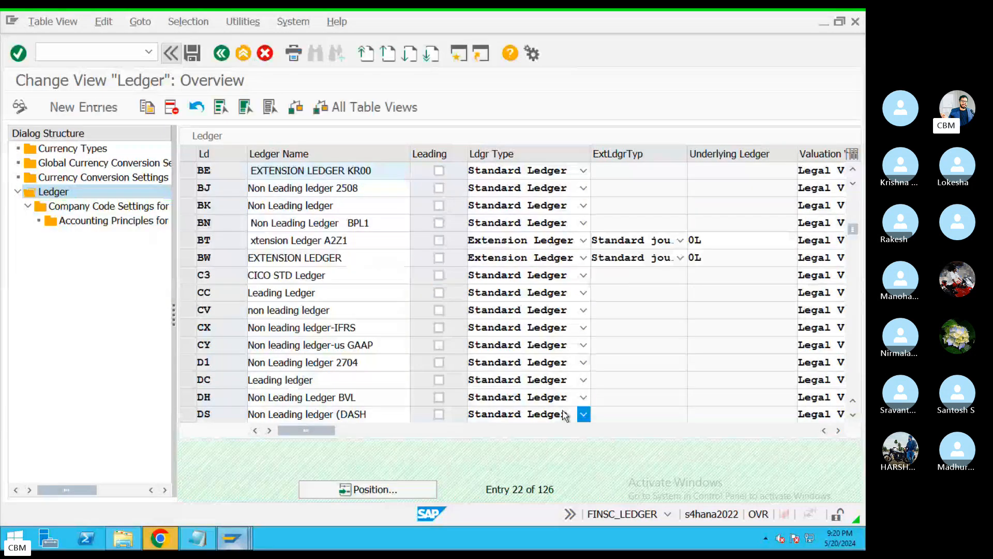
{"action": "left_click", "coordinate": [188, 171]}
{"action": "double_click", "coordinate": [97, 209]}
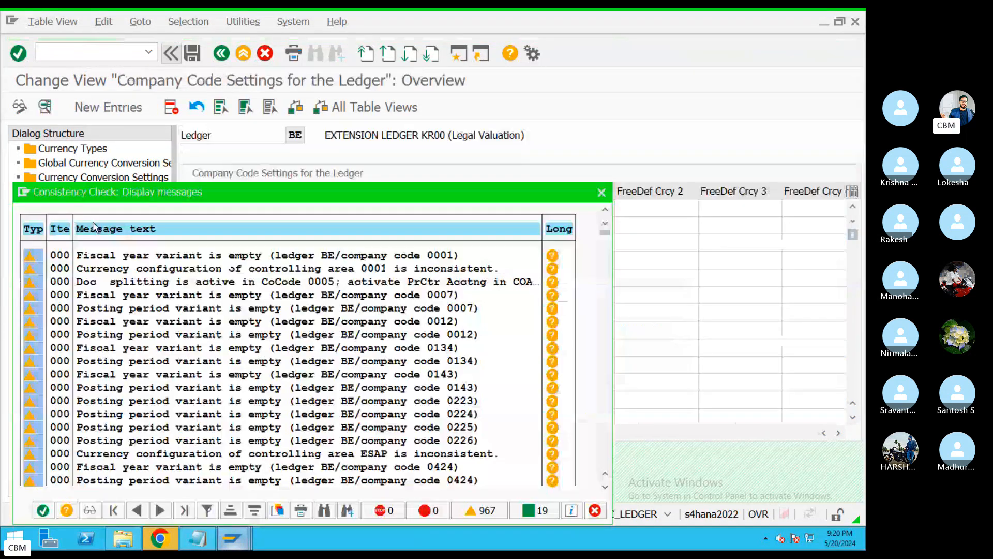
{"action": "key", "text": "Return"}
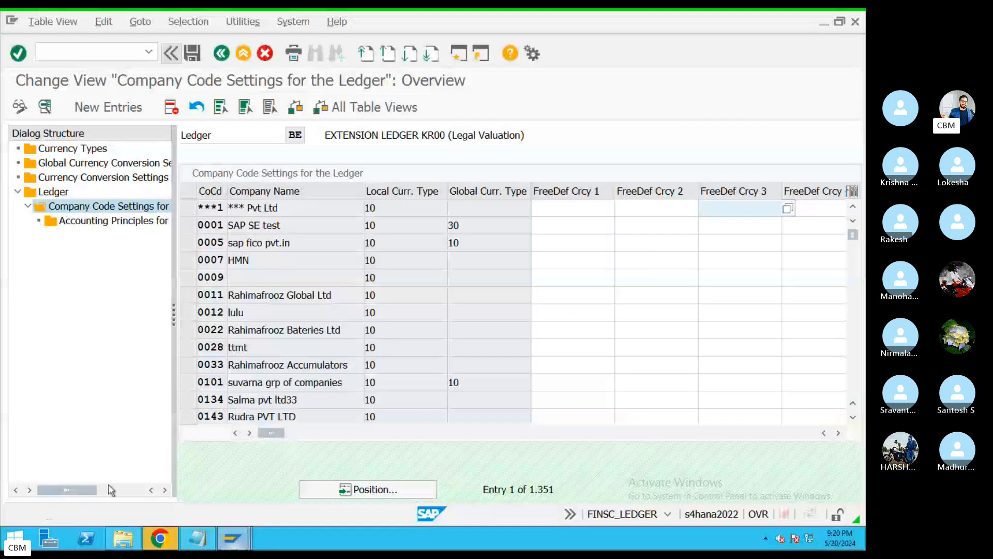
Find company code KIM in ledger BE's company code settings and delete its entry.
{"action": "left_click", "coordinate": [404, 490]}
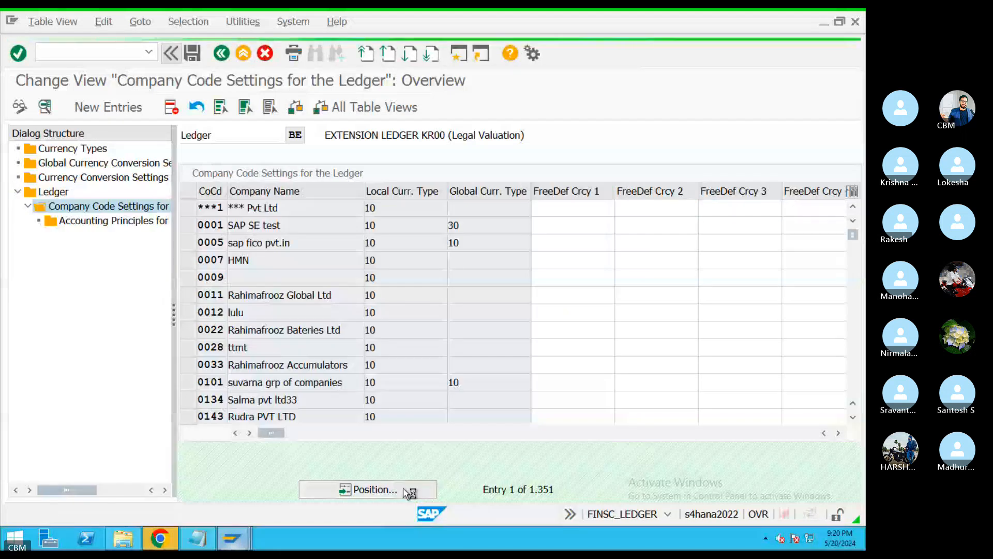
{"action": "type", "text": "KIM"}
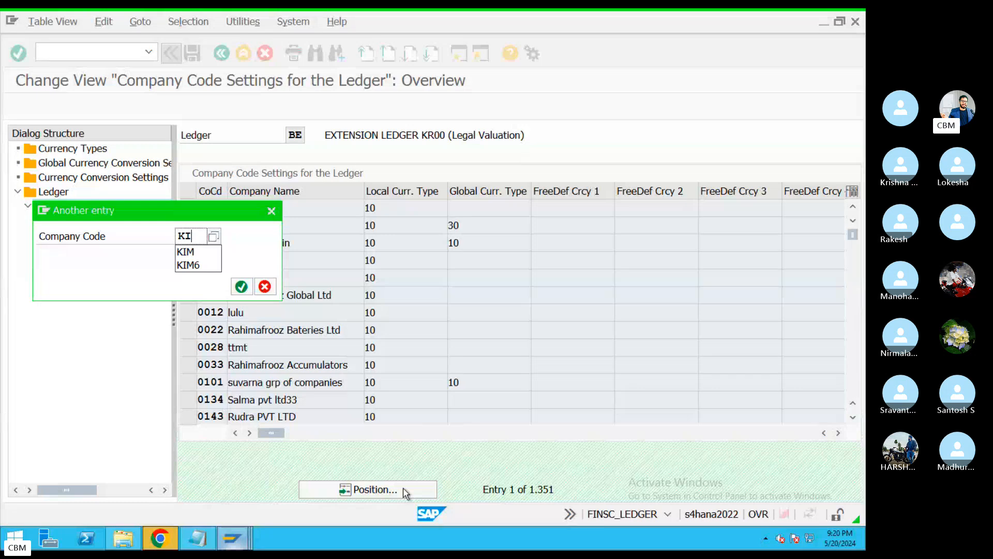
{"action": "key", "text": "Return"}
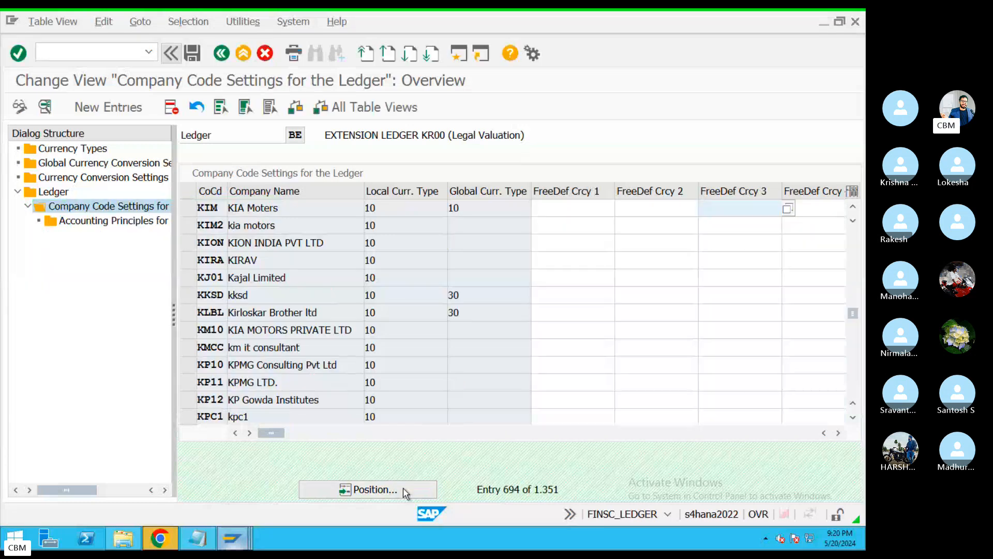
{"action": "left_click", "coordinate": [187, 207]}
{"action": "left_click", "coordinate": [179, 106]}
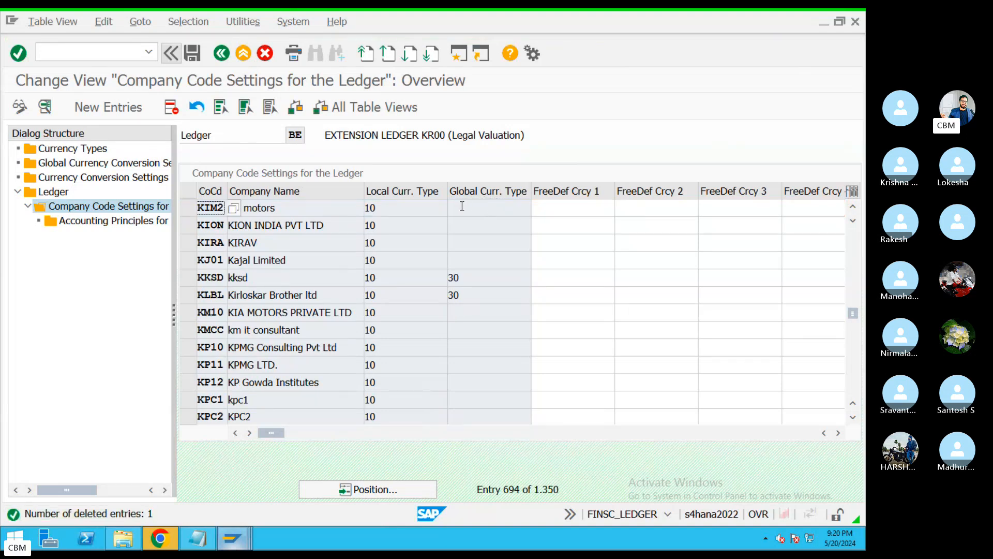
Save the ledger BE company code changes, accepting the consistency check messages and customizing request A4HK909931.
{"action": "left_click", "coordinate": [194, 54]}
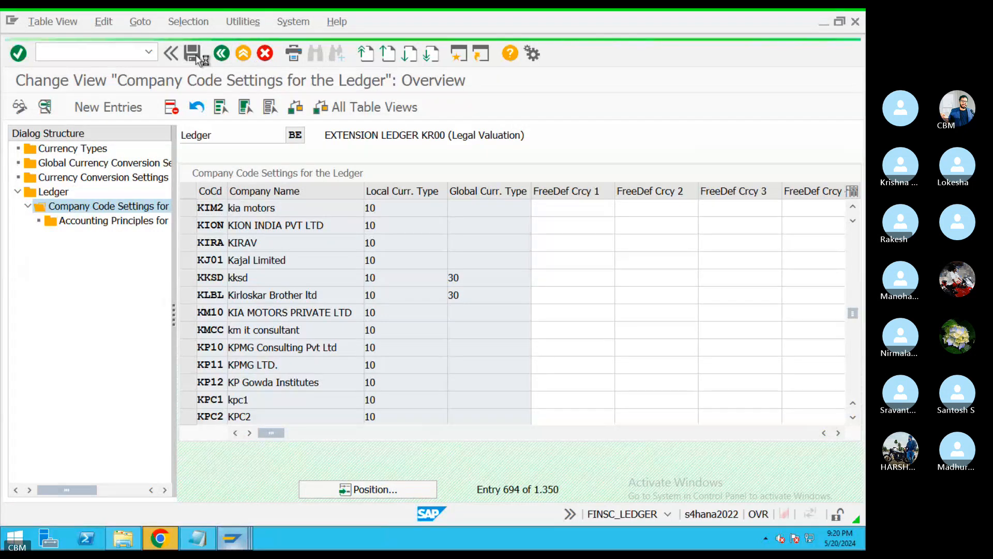
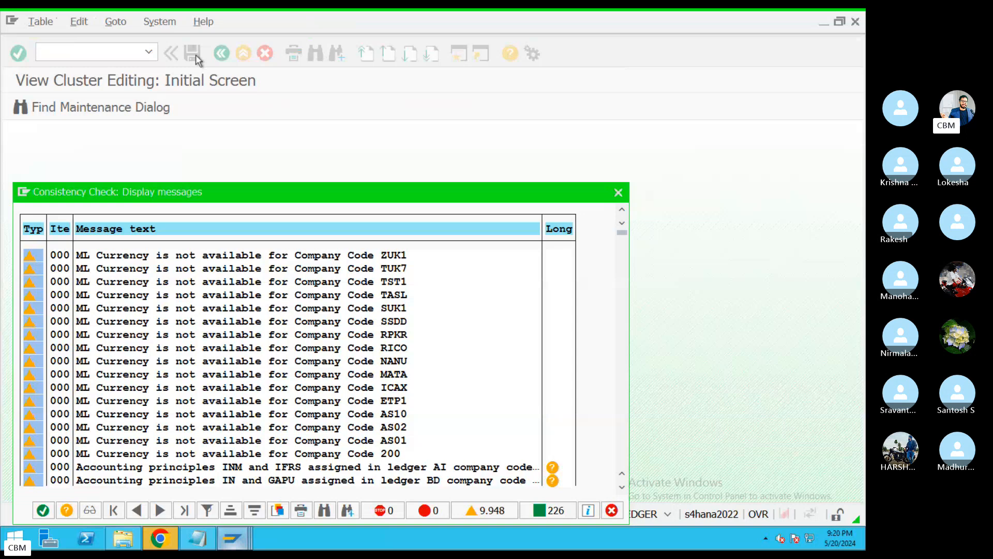
{"action": "left_click", "coordinate": [43, 511]}
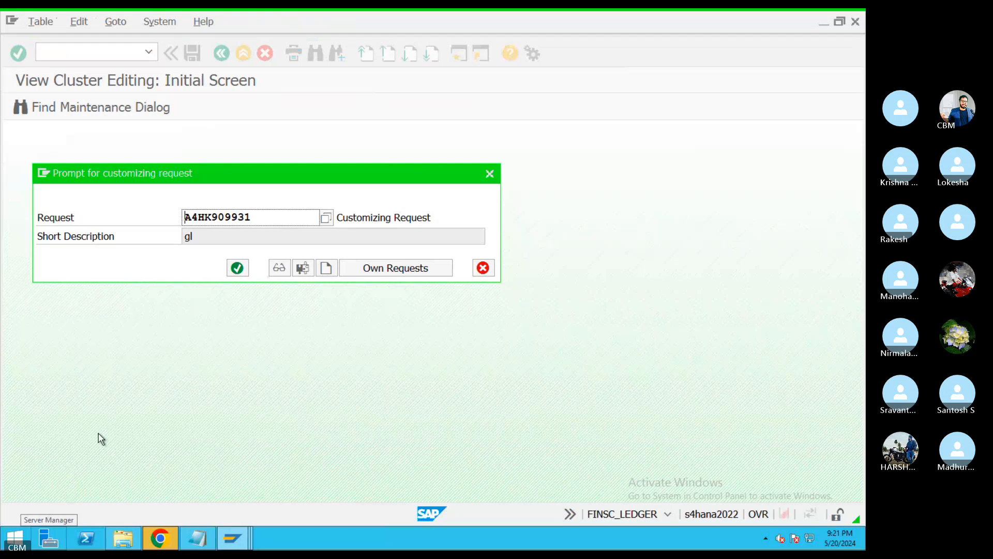
{"action": "left_click", "coordinate": [238, 268]}
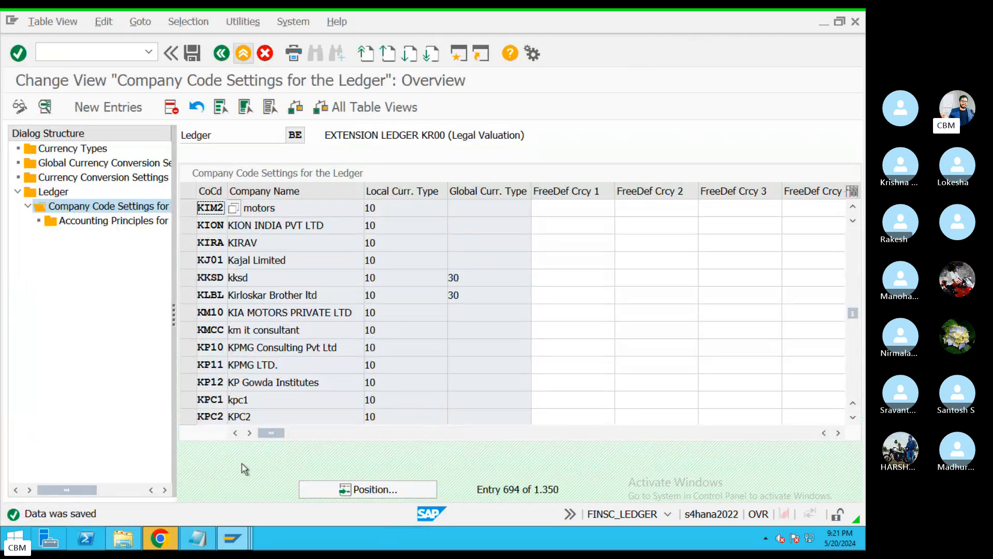
Switch back to the AIBU session, execute the test run for asset 6001 and review the settlement list's amounts and dates.
{"action": "mouse_move", "coordinate": [232, 543]}
{"action": "left_click", "coordinate": [246, 480]}
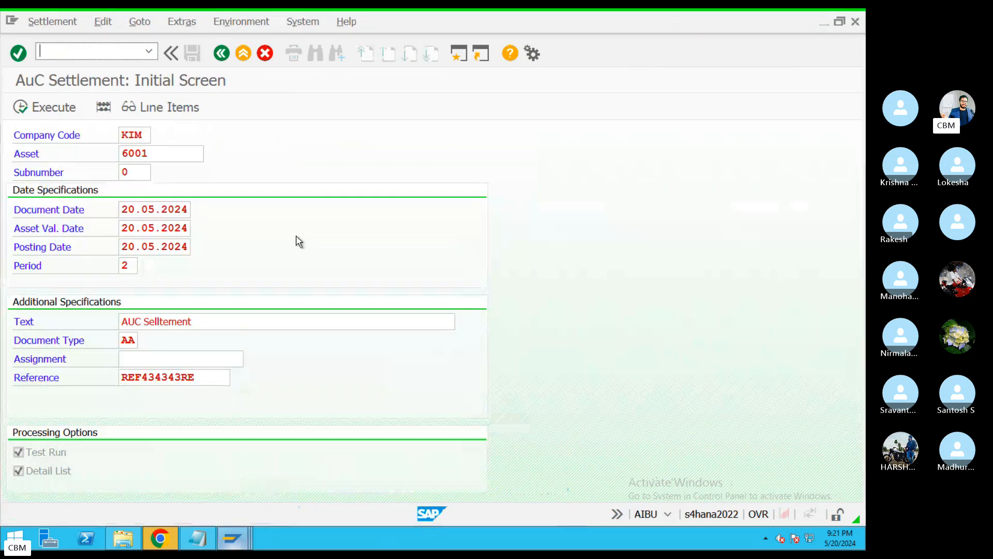
{"action": "left_click", "coordinate": [41, 112]}
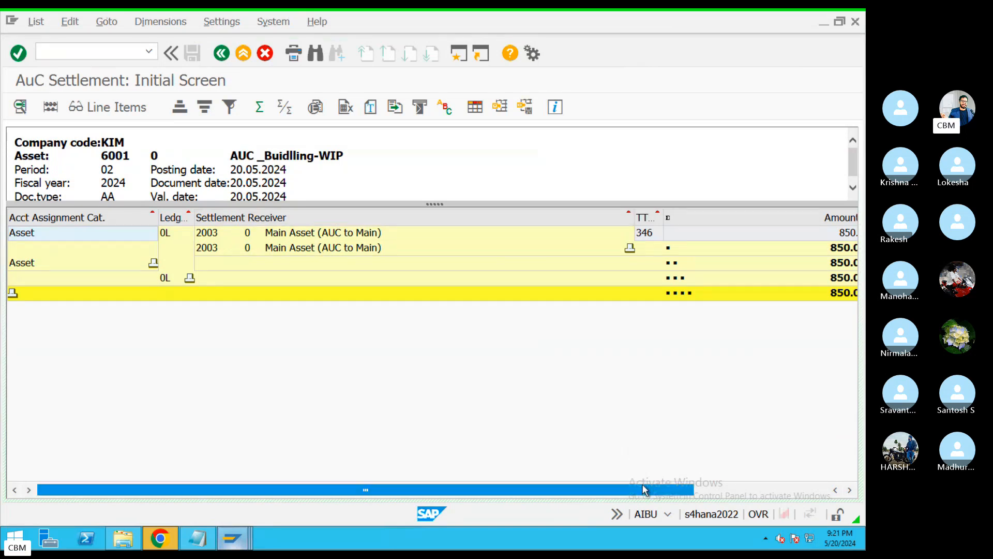
{"action": "left_click_drag", "start_coordinate": [656, 489], "coordinate": [821, 476]}
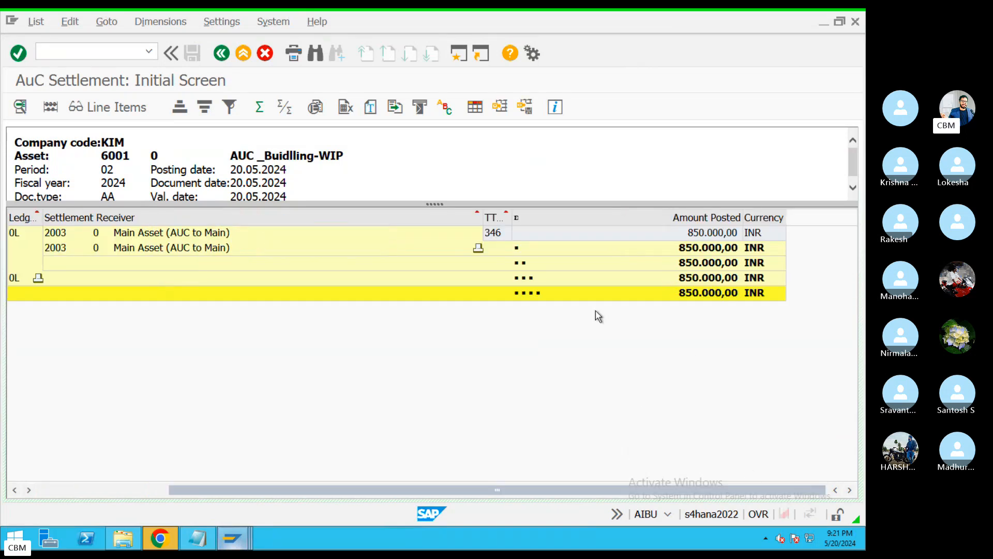
{"action": "left_click", "coordinate": [710, 236]}
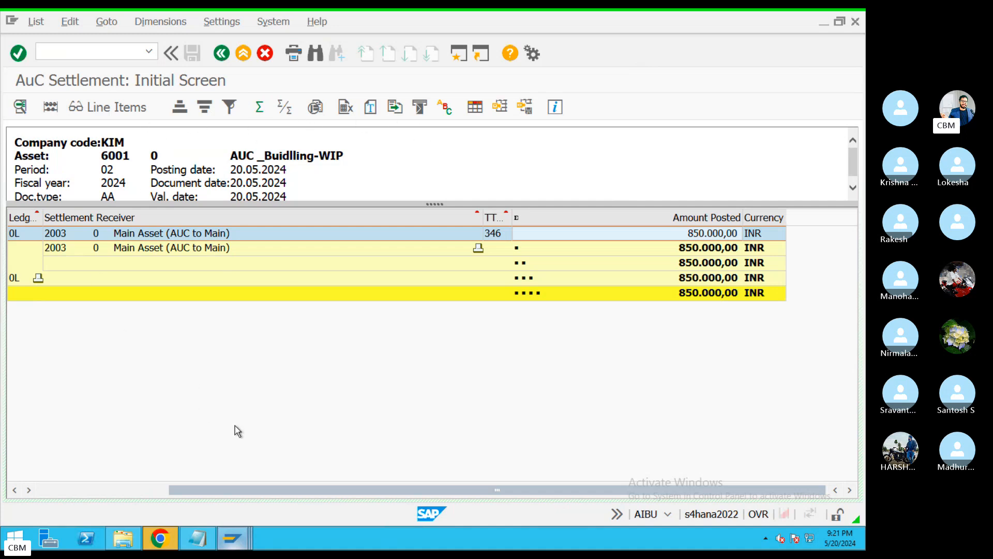
{"action": "left_click_drag", "start_coordinate": [200, 501], "coordinate": [29, 495]}
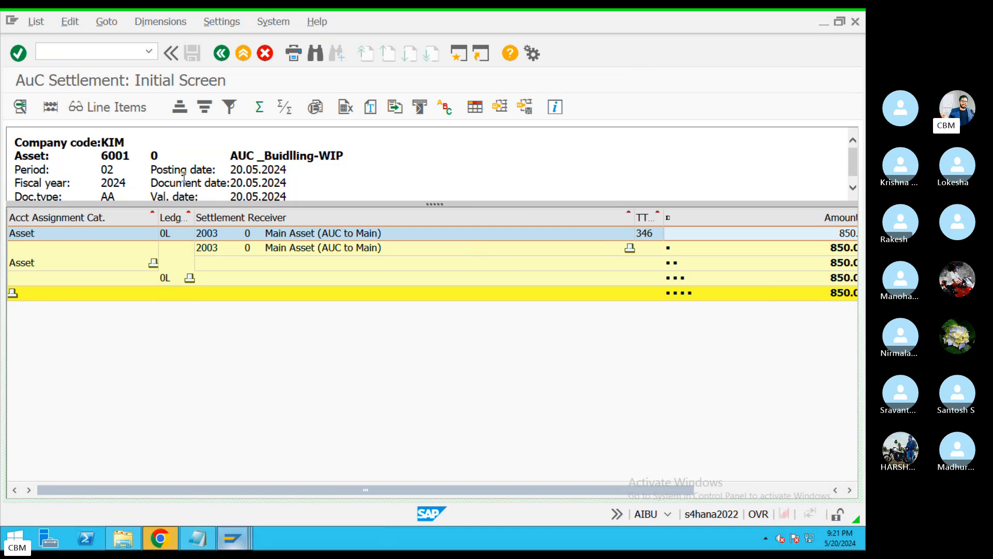
{"action": "left_click_drag", "start_coordinate": [185, 176], "coordinate": [257, 183]}
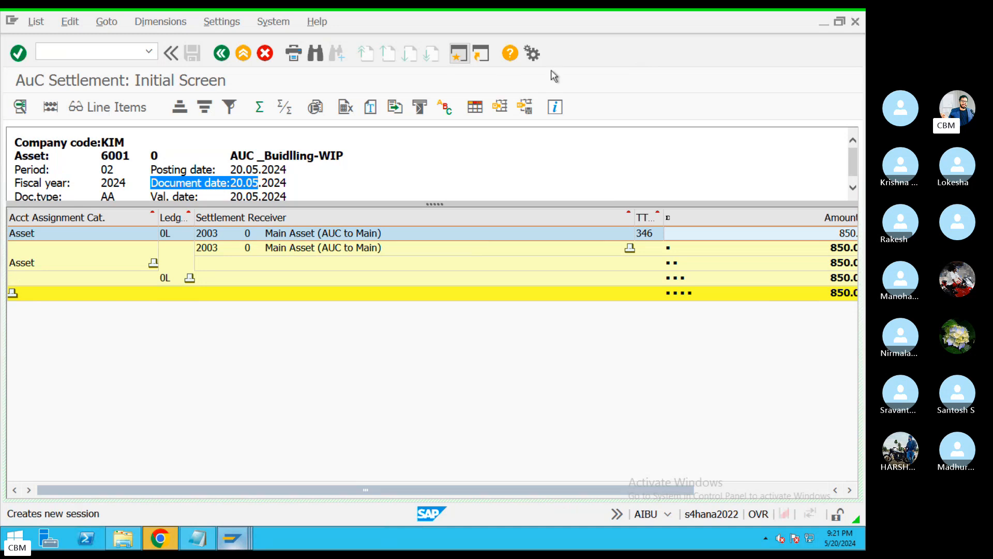
Open transaction AW01N in a new session, refresh asset 6001 and display its posted values.
{"action": "type", "text": "A"}
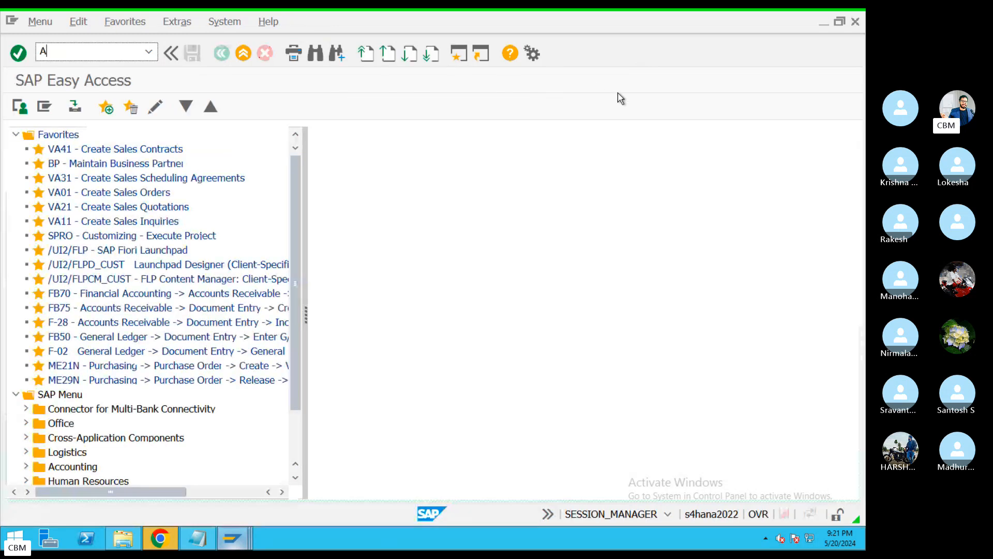
{"action": "type", "text": "W01N"}
{"action": "key", "text": "Return"}
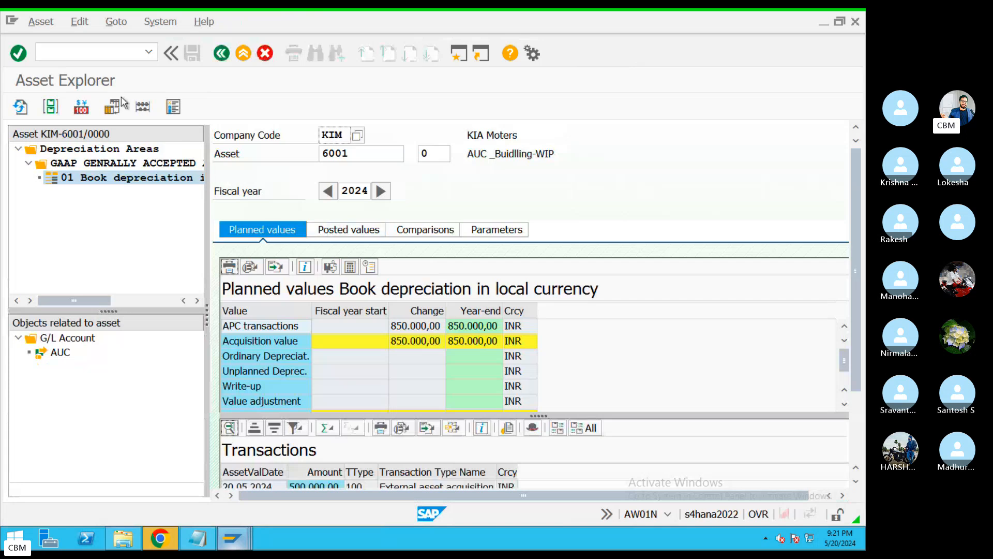
{"action": "left_click", "coordinate": [21, 109]}
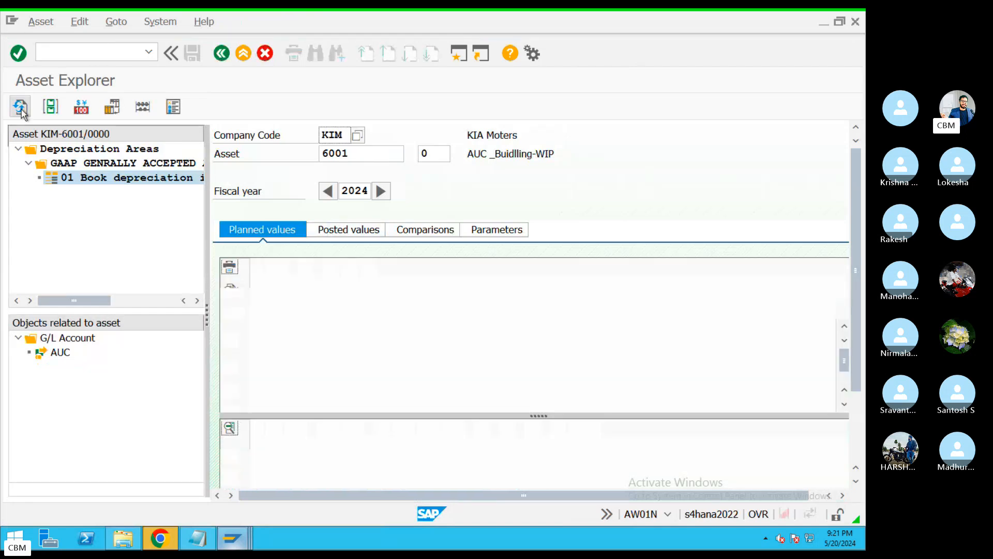
{"action": "left_click", "coordinate": [341, 229]}
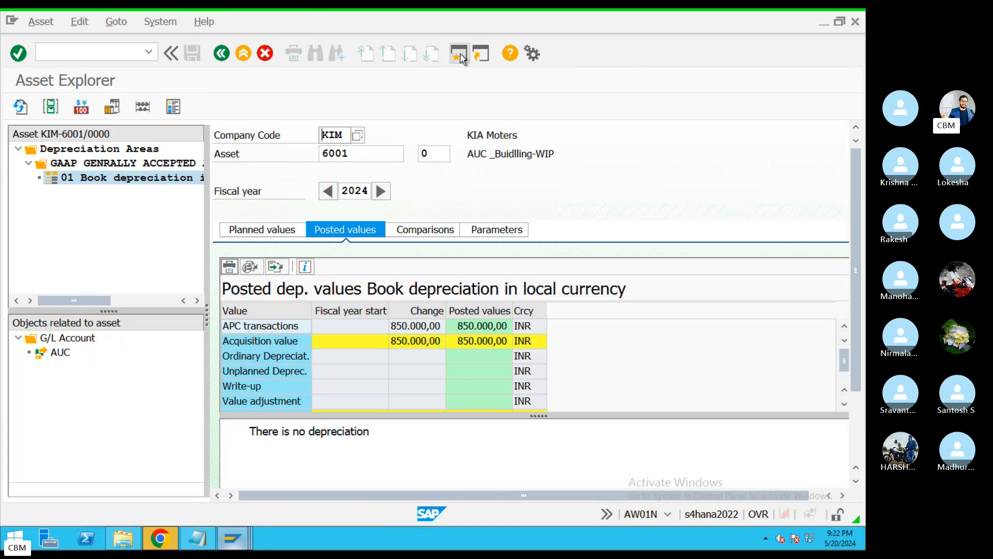
Display the posted values of asset 2003 in company code KIM.
{"action": "key", "text": "Tab"}
{"action": "type", "text": "2"}
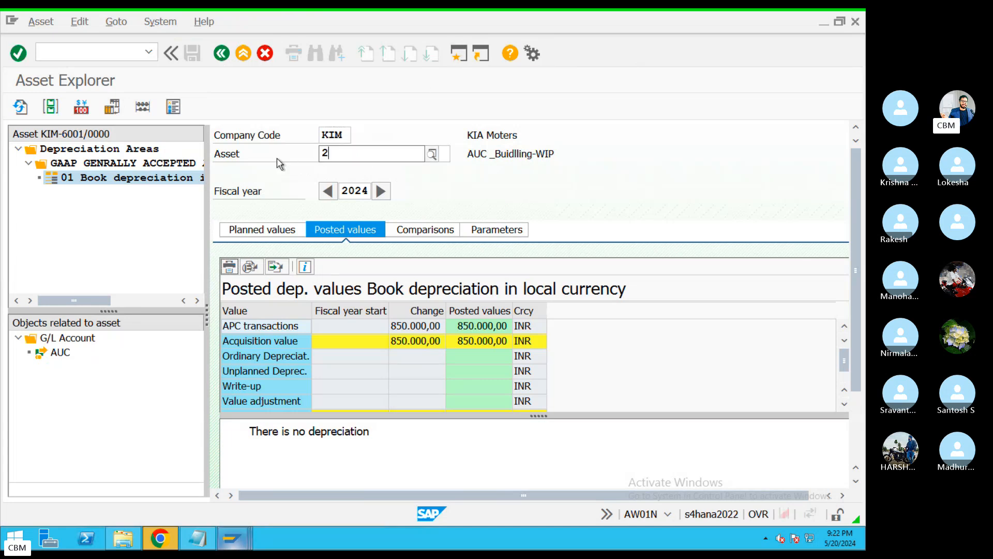
{"action": "key", "text": "Return"}
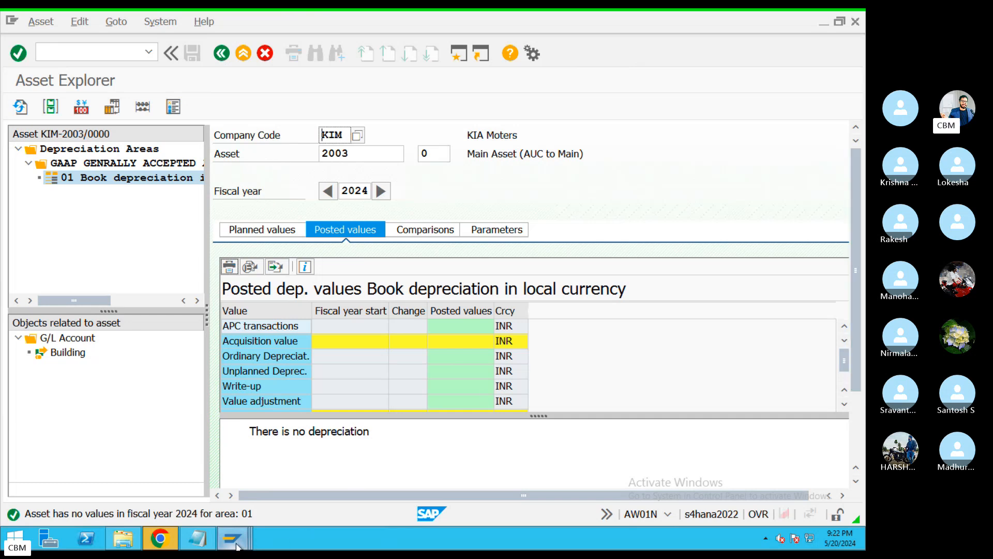
Return to the AUC settlement's initial screen, clear the Test Run option and try to execute the settlement for asset 2003.
{"action": "mouse_move", "coordinate": [236, 546]}
{"action": "left_click", "coordinate": [239, 495]}
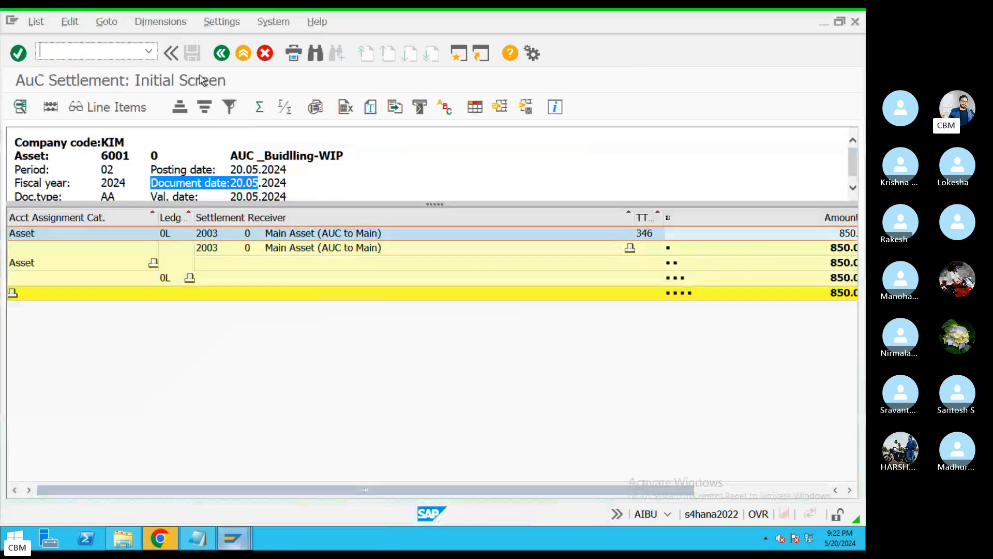
{"action": "left_click", "coordinate": [216, 54]}
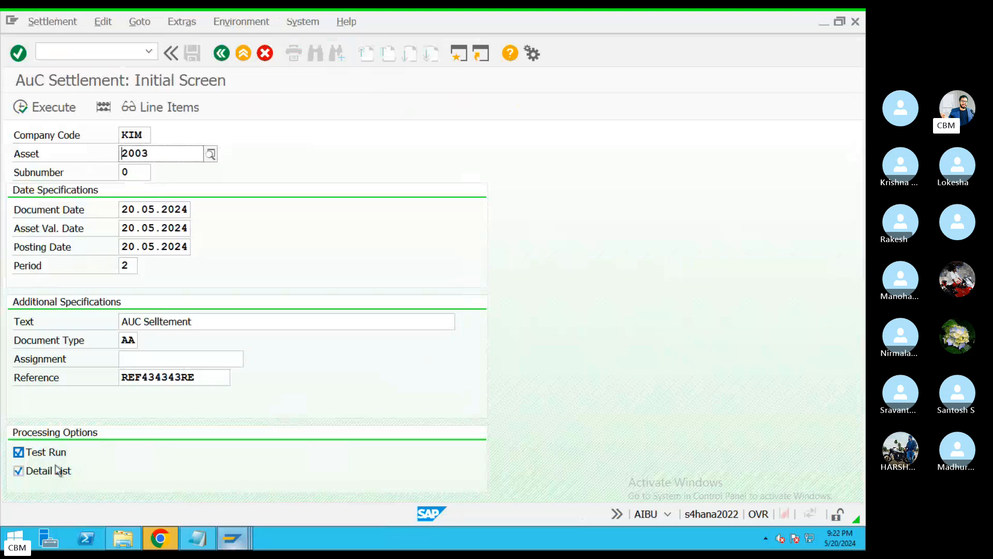
{"action": "left_click", "coordinate": [37, 452]}
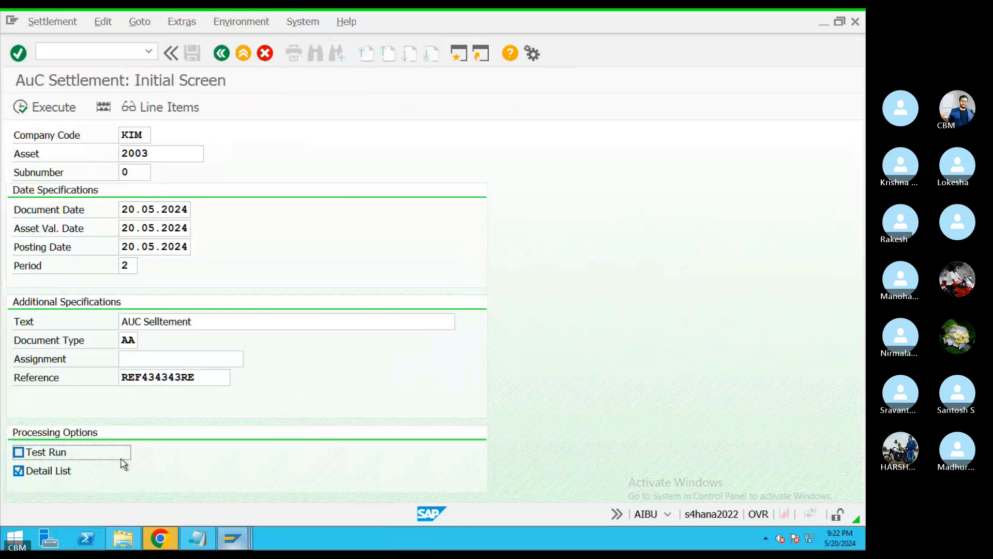
{"action": "left_click", "coordinate": [40, 108]}
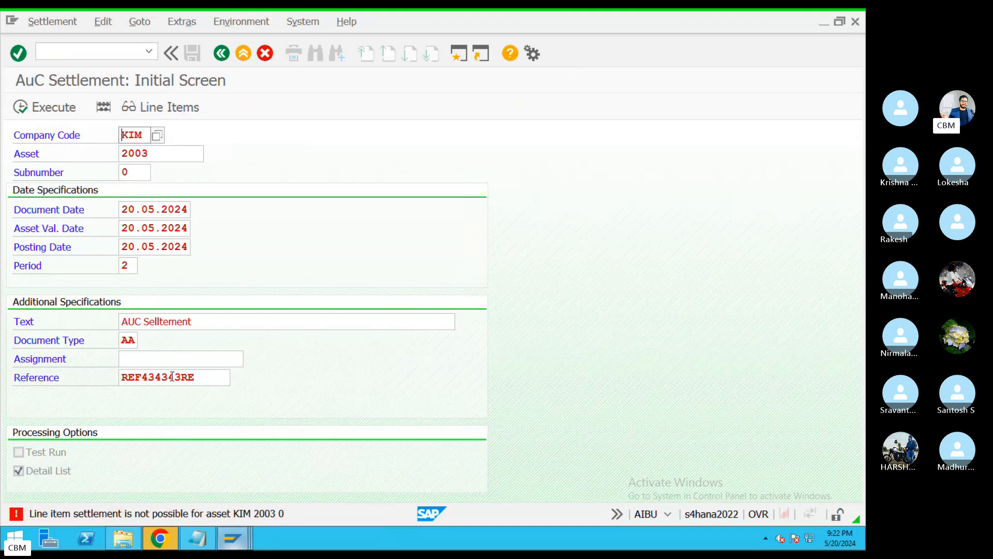
Examine the diagnosis and procedure in the long text of the line item settlement error, and close the help window.
{"action": "double_click", "coordinate": [188, 514]}
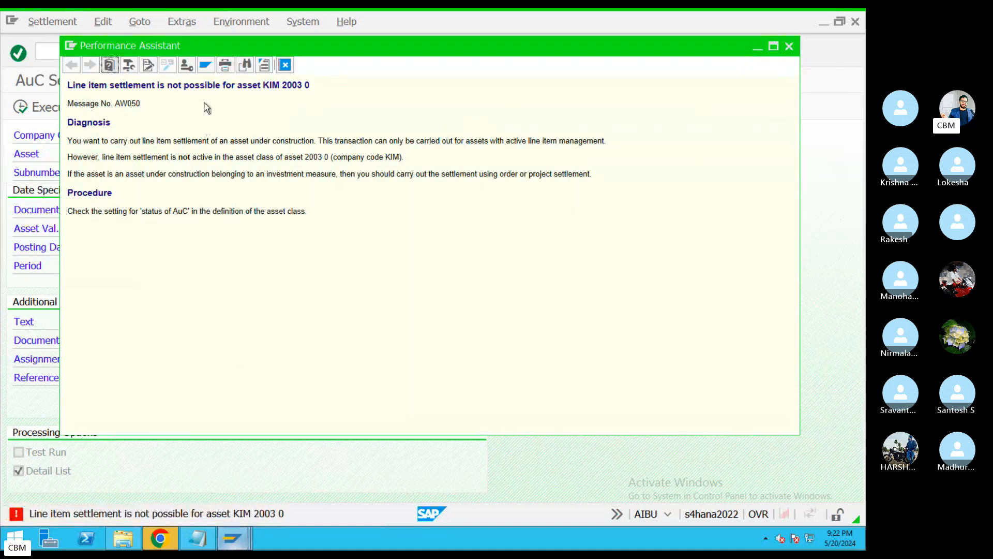
{"action": "left_click_drag", "start_coordinate": [186, 144], "coordinate": [440, 142]}
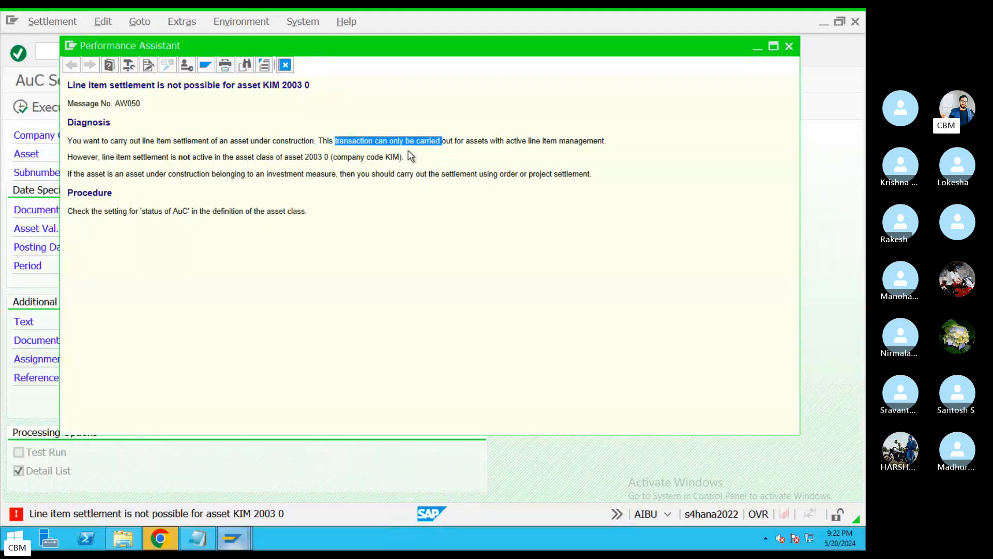
{"action": "left_click_drag", "start_coordinate": [526, 141], "coordinate": [601, 132]}
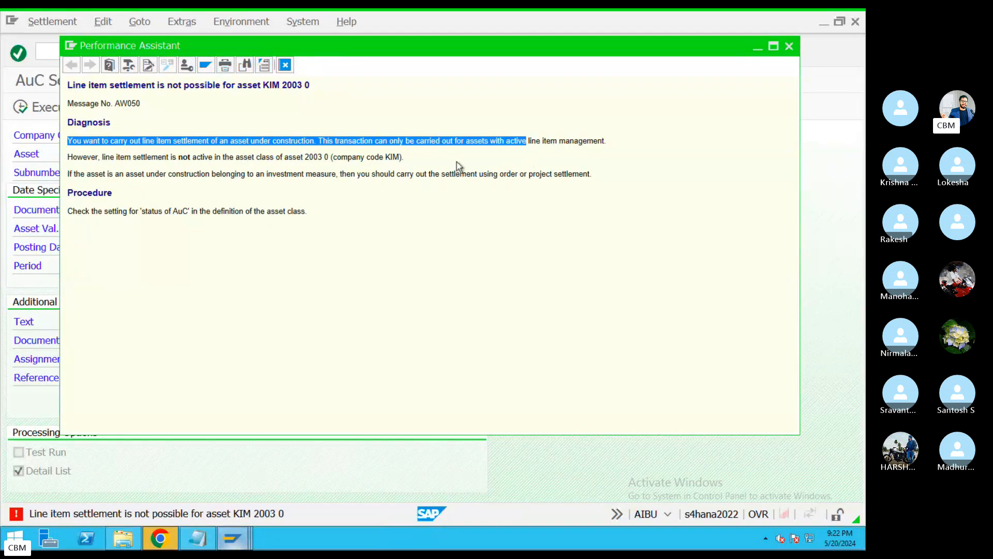
{"action": "left_click_drag", "start_coordinate": [103, 157], "coordinate": [405, 157]}
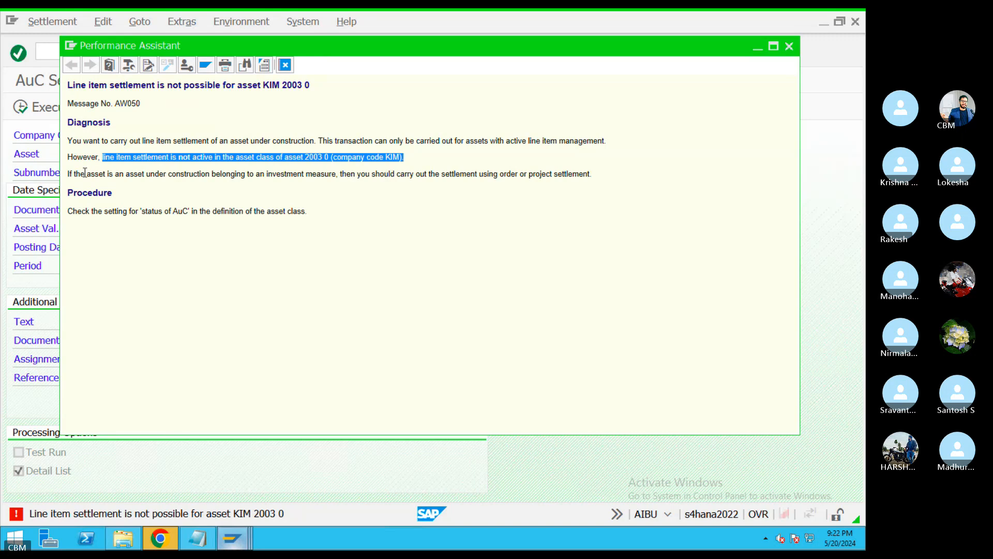
{"action": "left_click_drag", "start_coordinate": [85, 174], "coordinate": [578, 178]}
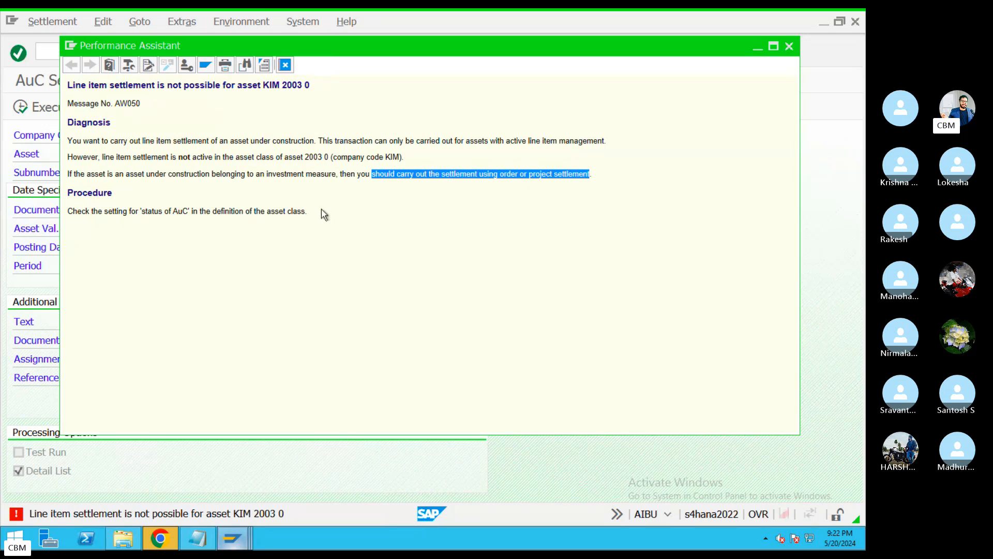
{"action": "left_click_drag", "start_coordinate": [324, 214], "coordinate": [60, 93]}
{"action": "left_click_drag", "start_coordinate": [282, 85], "coordinate": [308, 83]}
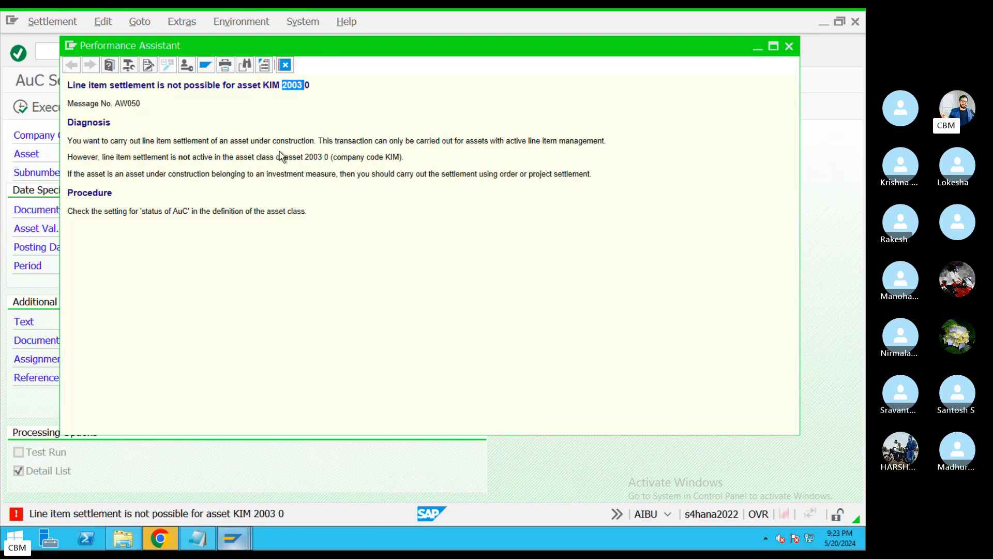
{"action": "left_click_drag", "start_coordinate": [284, 157], "coordinate": [329, 158]}
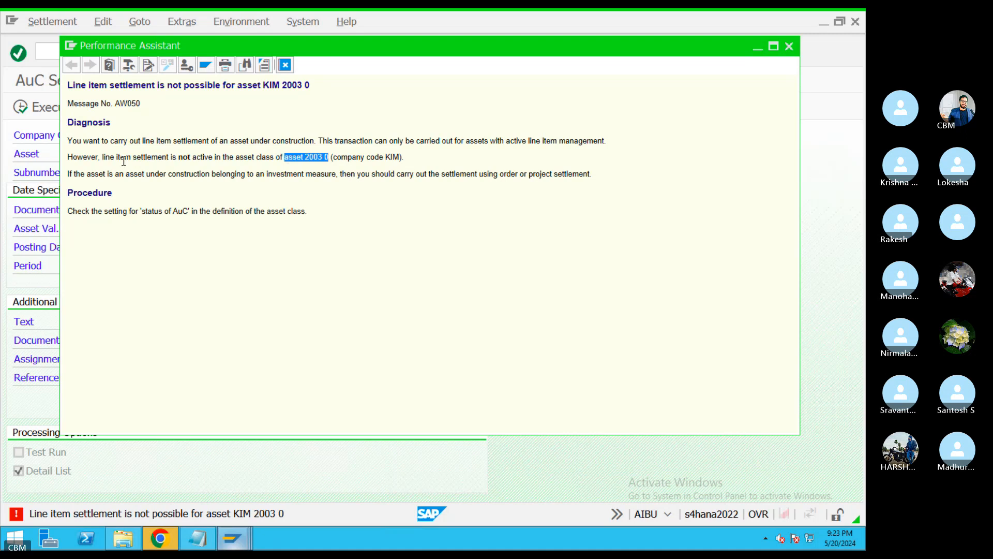
{"action": "left_click_drag", "start_coordinate": [116, 158], "coordinate": [406, 159]}
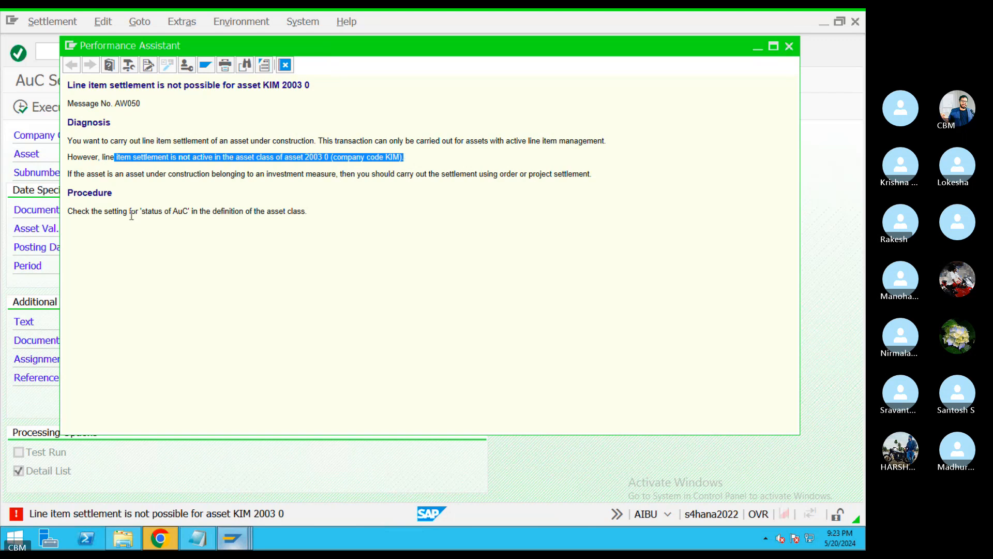
{"action": "left_click_drag", "start_coordinate": [129, 211], "coordinate": [276, 210]}
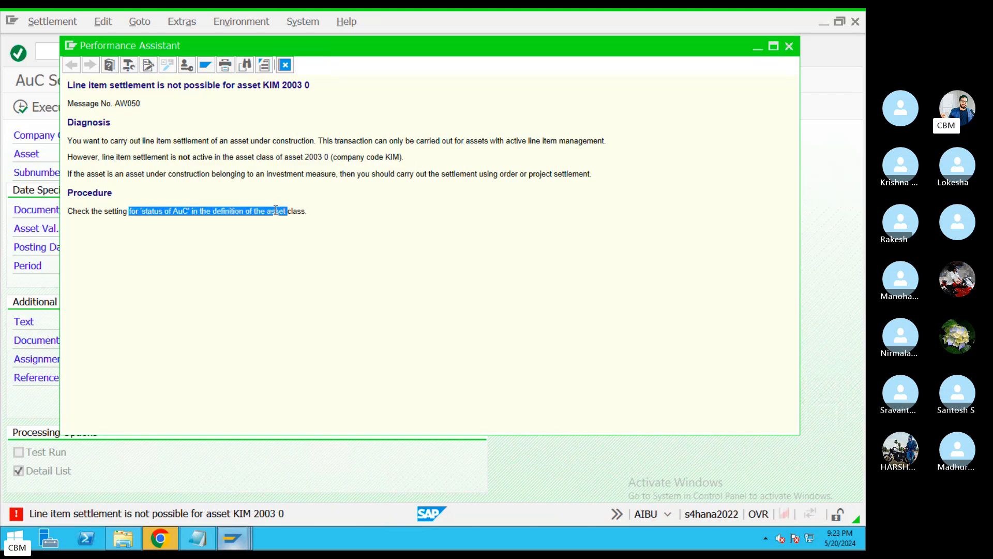
{"action": "left_click", "coordinate": [285, 65]}
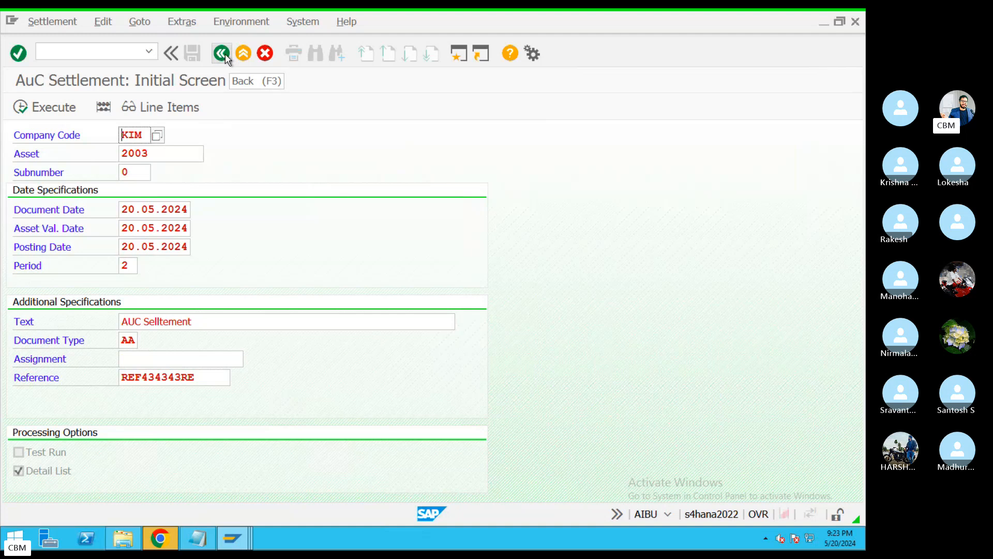
Open transaction OAOA in a new session and position the asset class list at class KIM6.
{"action": "left_click", "coordinate": [459, 57]}
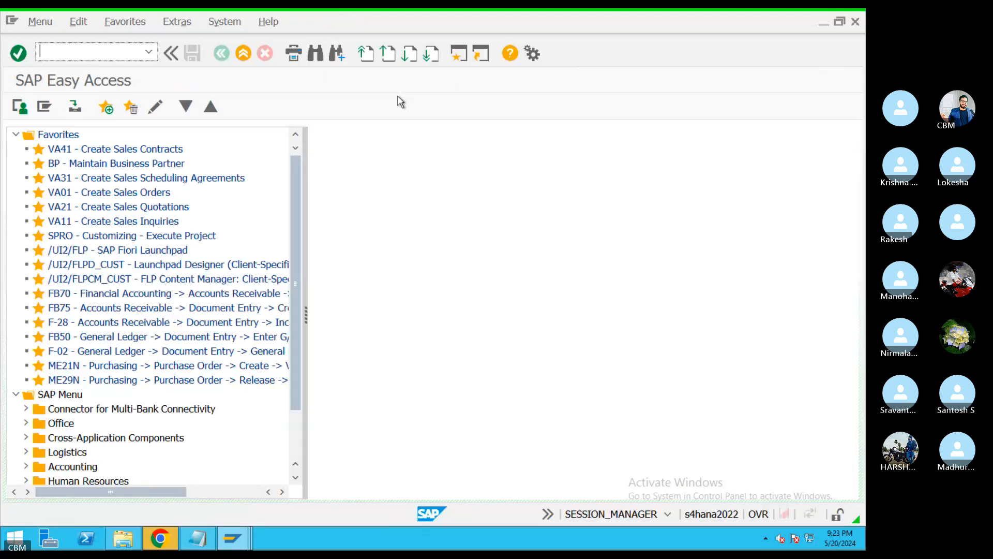
{"action": "type", "text": "O"}
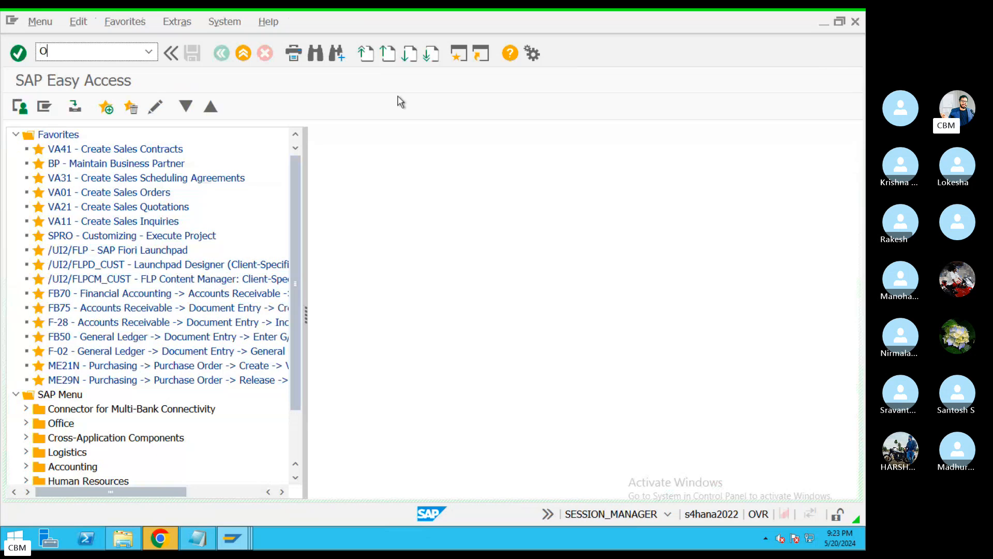
{"action": "type", "text": "AOA"}
{"action": "key", "text": "Return"}
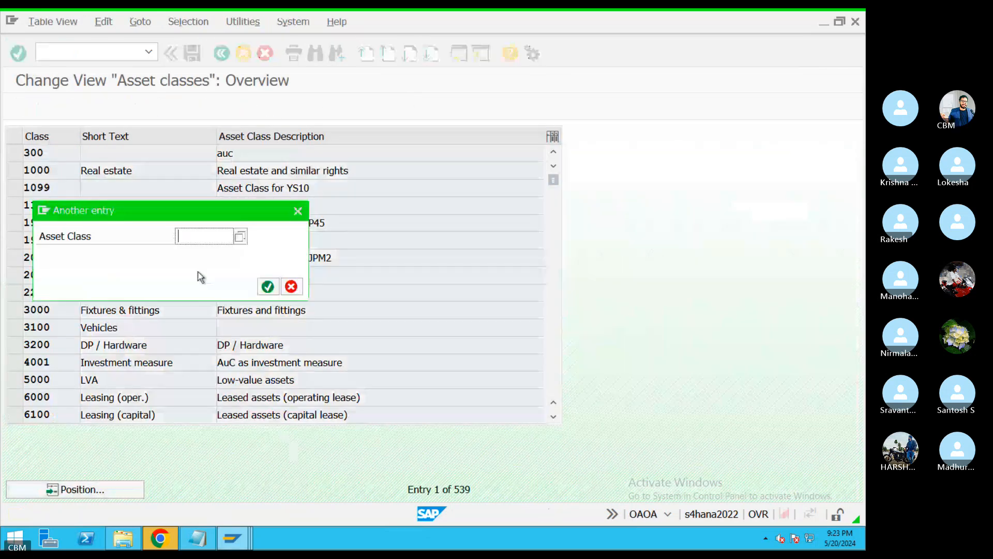
{"action": "type", "text": "KI"}
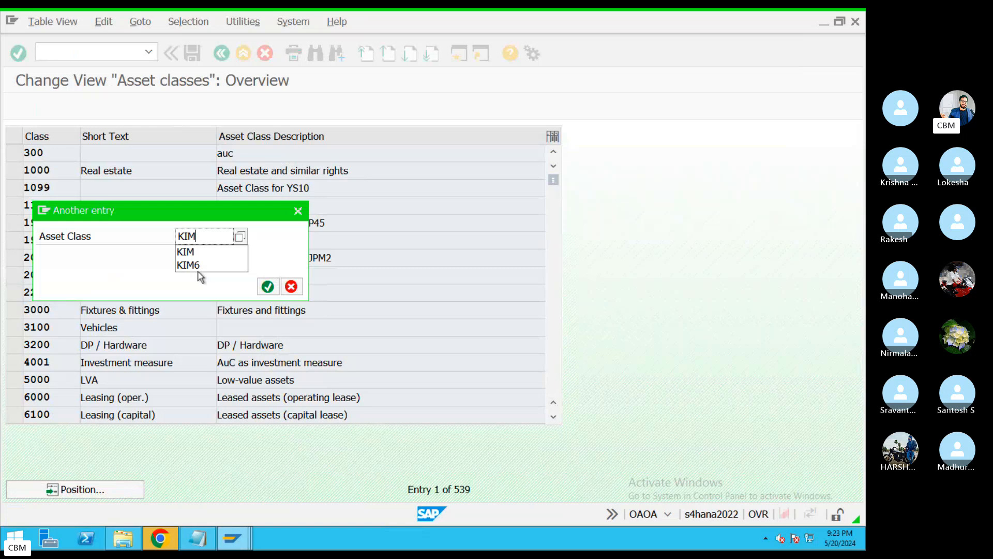
{"action": "type", "text": "M6"}
{"action": "key", "text": "Return"}
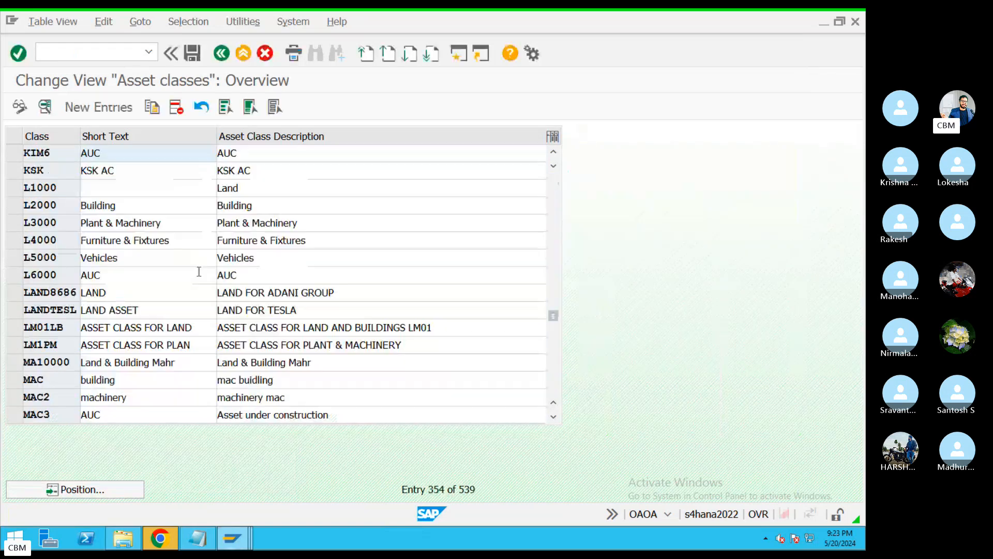
Check the AuC status settings of asset class KIM6, and reposition the asset class list at KIM.
{"action": "double_click", "coordinate": [117, 153]}
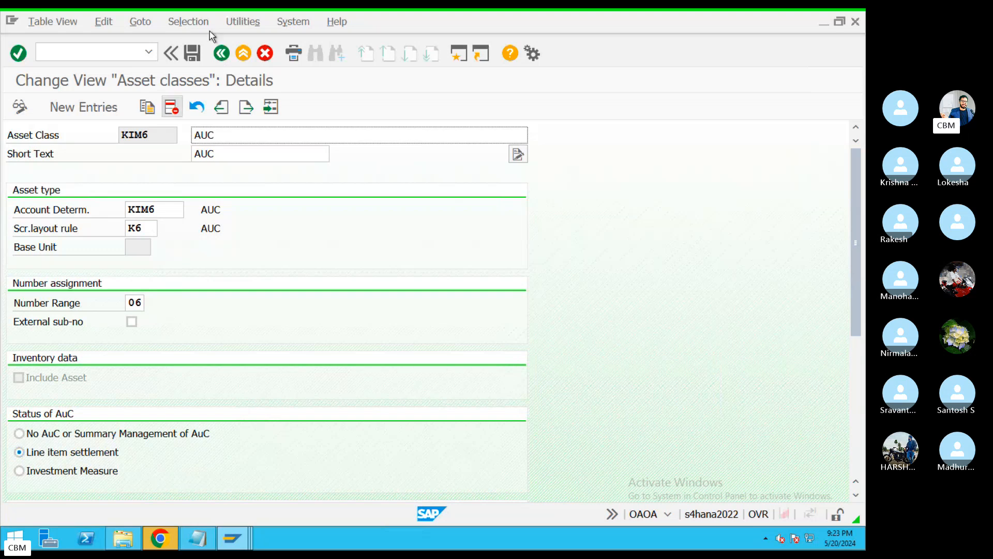
{"action": "left_click", "coordinate": [222, 53]}
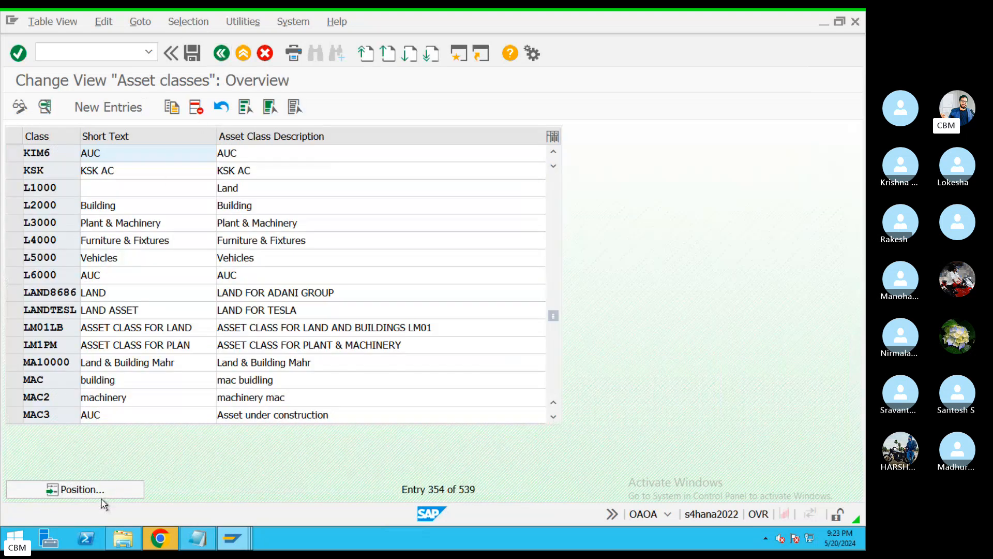
{"action": "left_click", "coordinate": [103, 493]}
{"action": "type", "text": "KIM"}
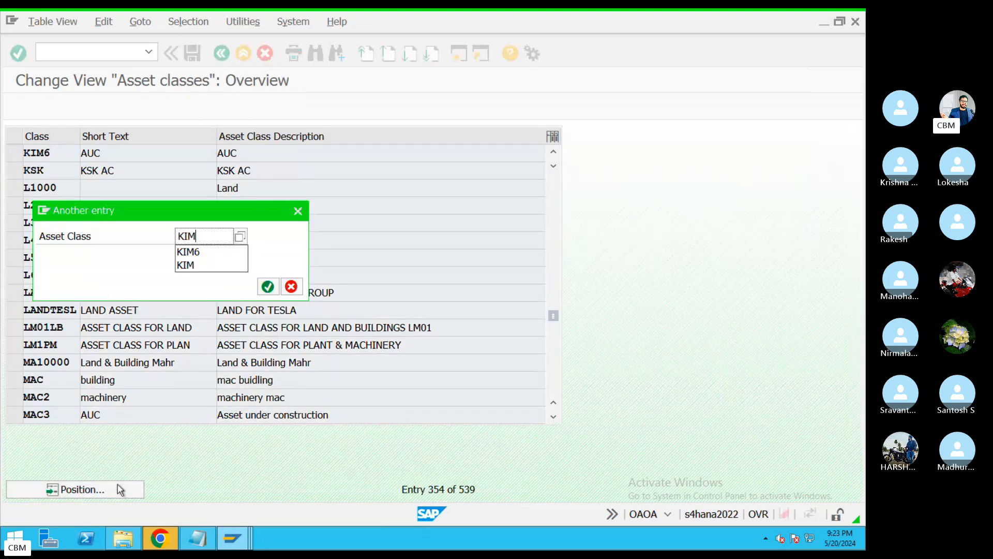
{"action": "key", "text": "Return"}
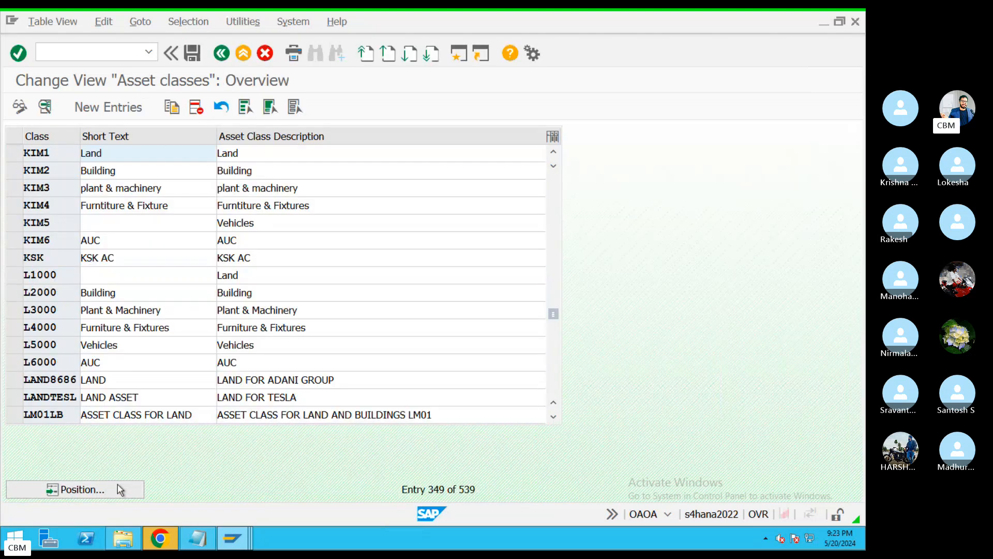
Set the AuC status of building class KIM2 to Line item settlement and save it under customizing request A4HK909931.
{"action": "double_click", "coordinate": [105, 171]}
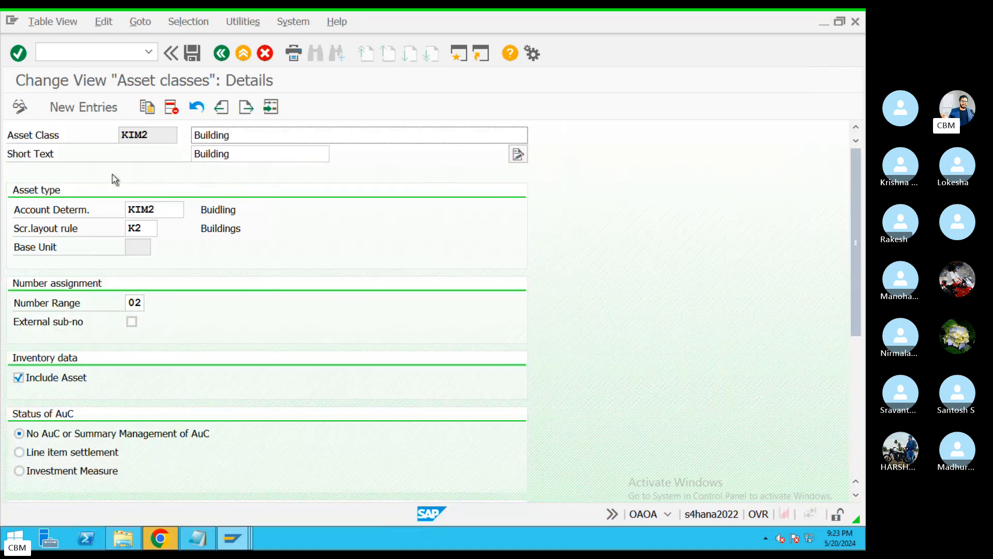
{"action": "left_click", "coordinate": [19, 453]}
{"action": "left_click", "coordinate": [192, 52]}
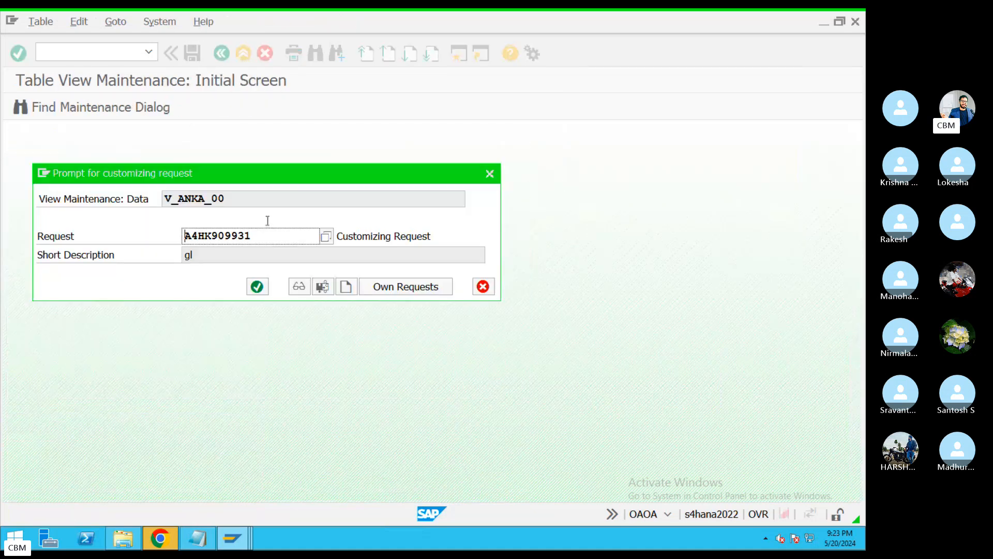
{"action": "left_click", "coordinate": [257, 286]}
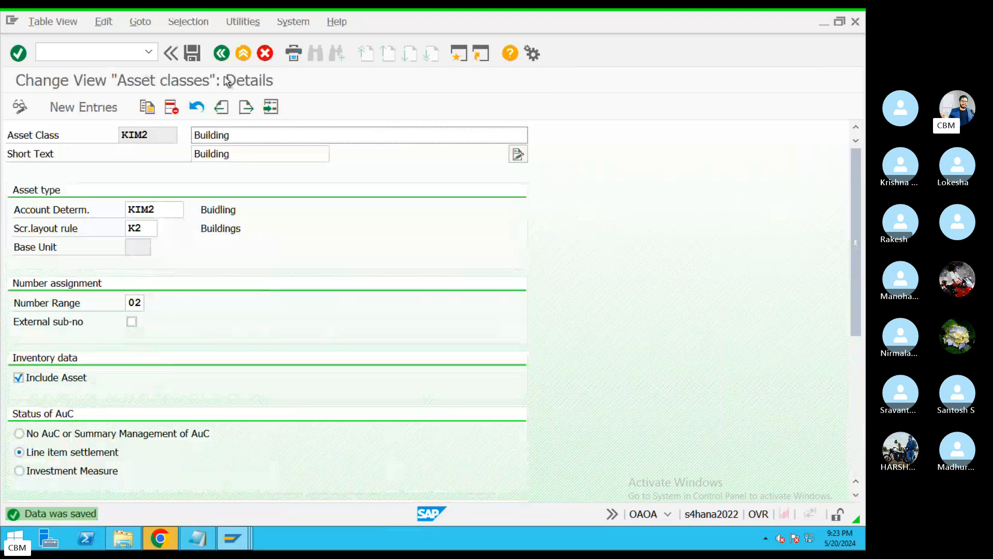
Switch to the AuC settlement session and leave the AIBU transaction.
{"action": "mouse_move", "coordinate": [242, 527]}
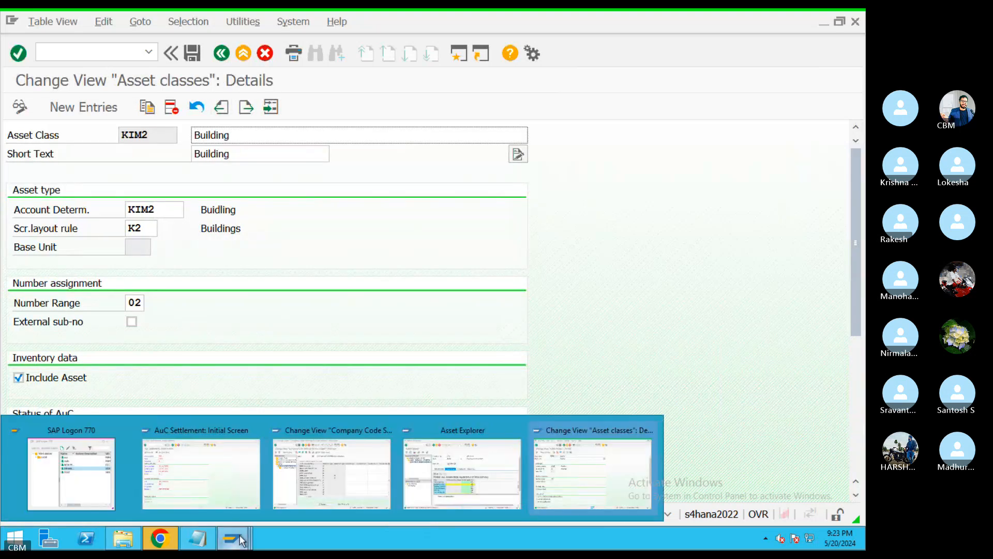
{"action": "left_click", "coordinate": [458, 474]}
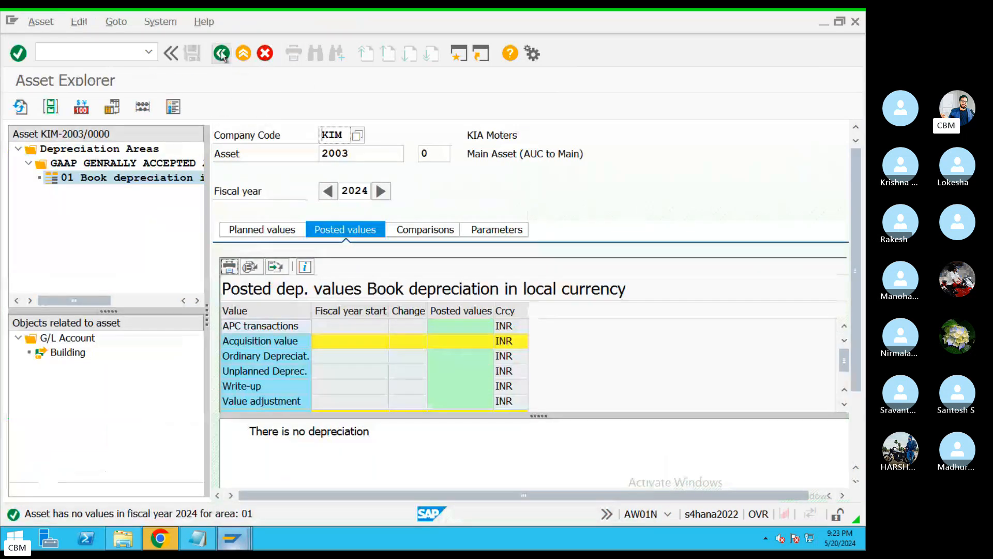
{"action": "mouse_move", "coordinate": [234, 537]}
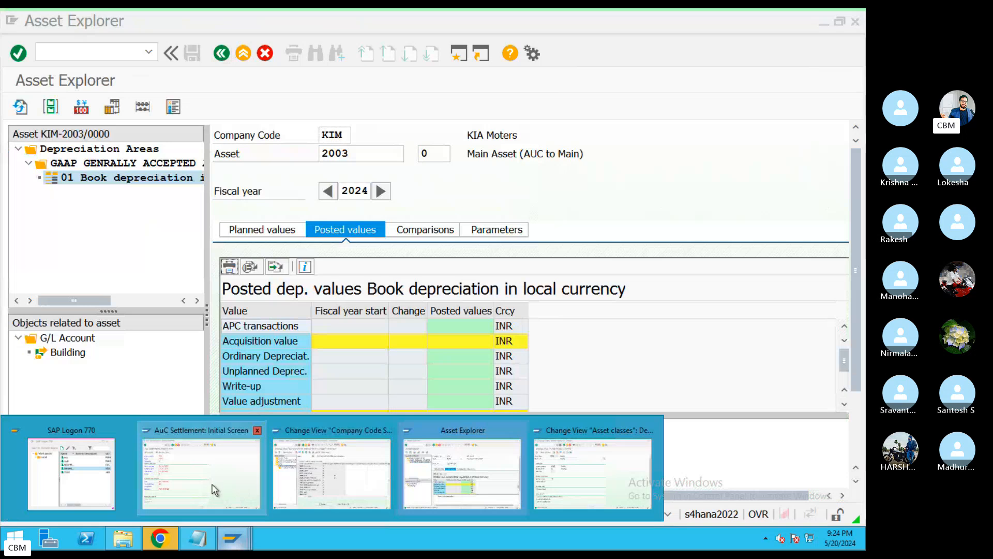
{"action": "left_click", "coordinate": [257, 502]}
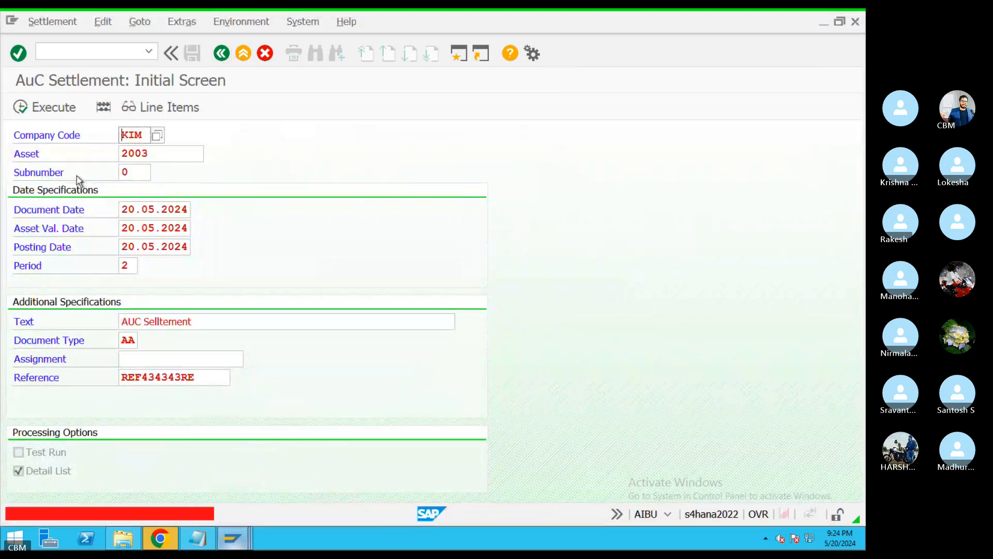
{"action": "left_click", "coordinate": [221, 53]}
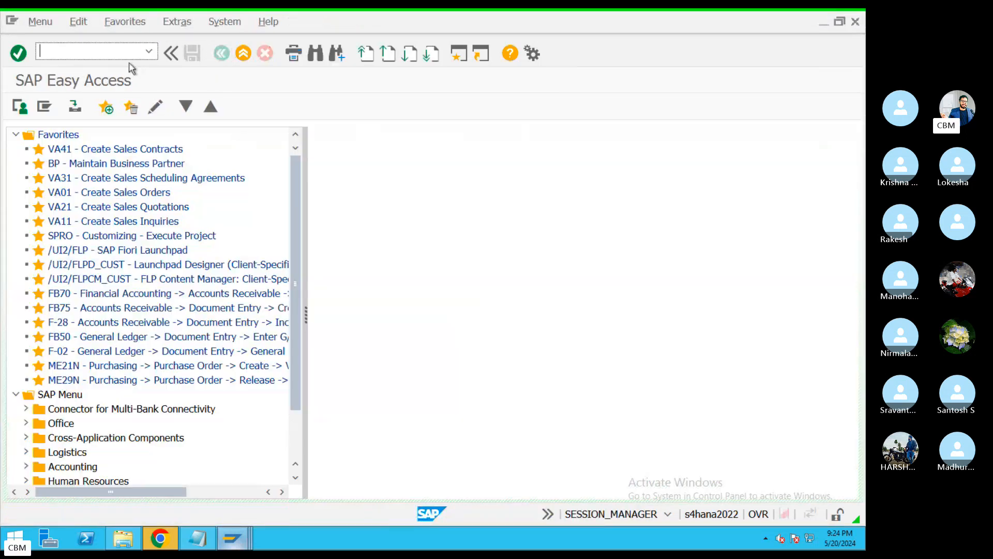
{"action": "left_click", "coordinate": [150, 51]}
{"action": "left_click", "coordinate": [77, 67]}
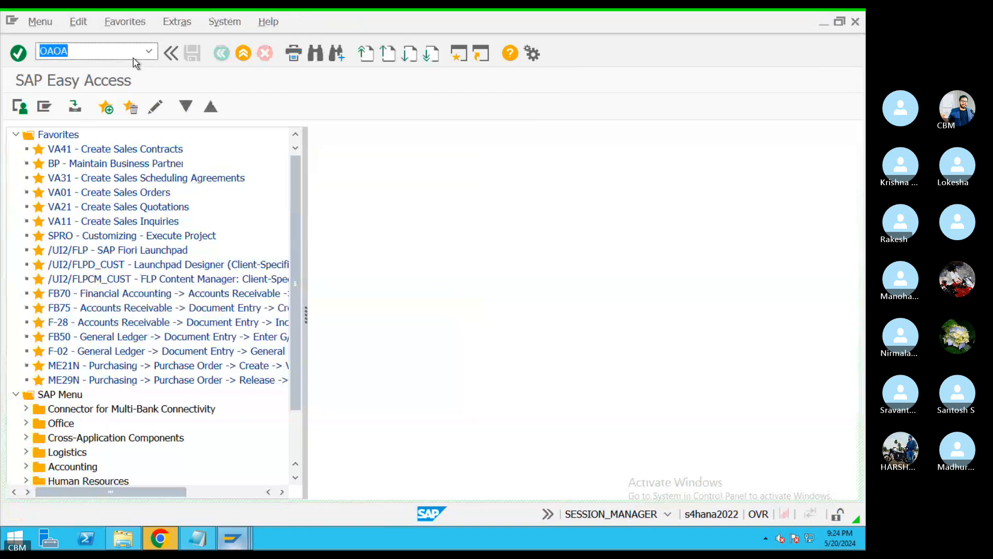
{"action": "left_click", "coordinate": [152, 52]}
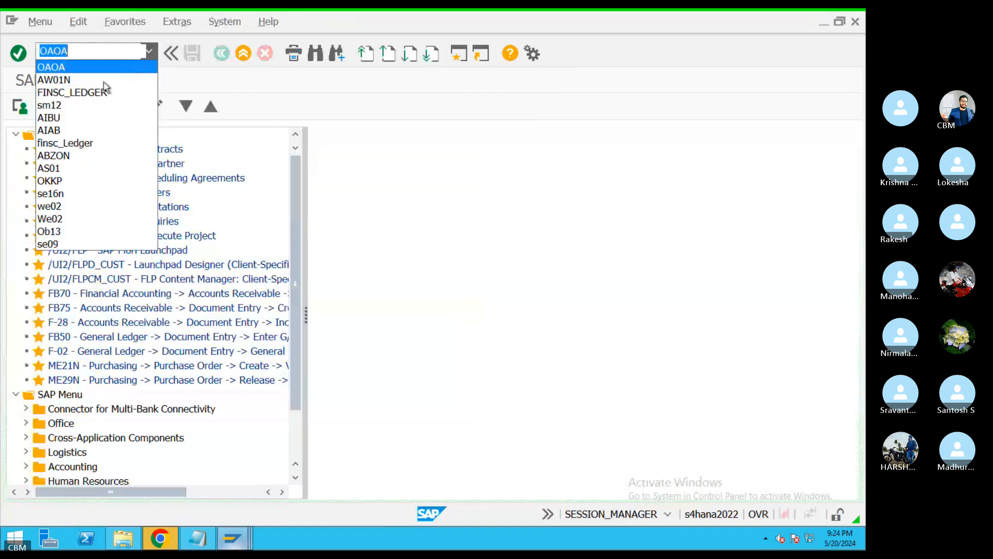
{"action": "left_click", "coordinate": [72, 120]}
{"action": "key", "text": "Return"}
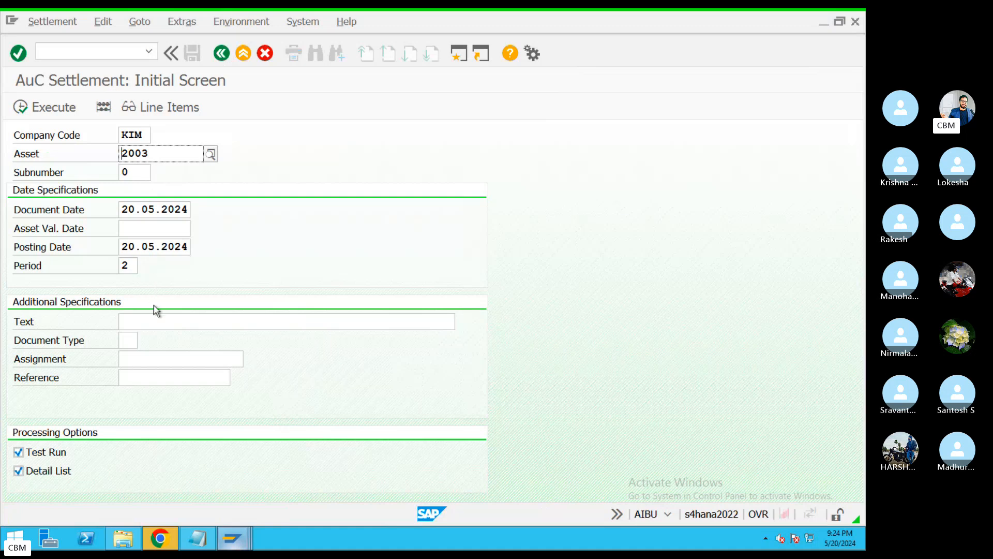
{"action": "left_click", "coordinate": [147, 216]}
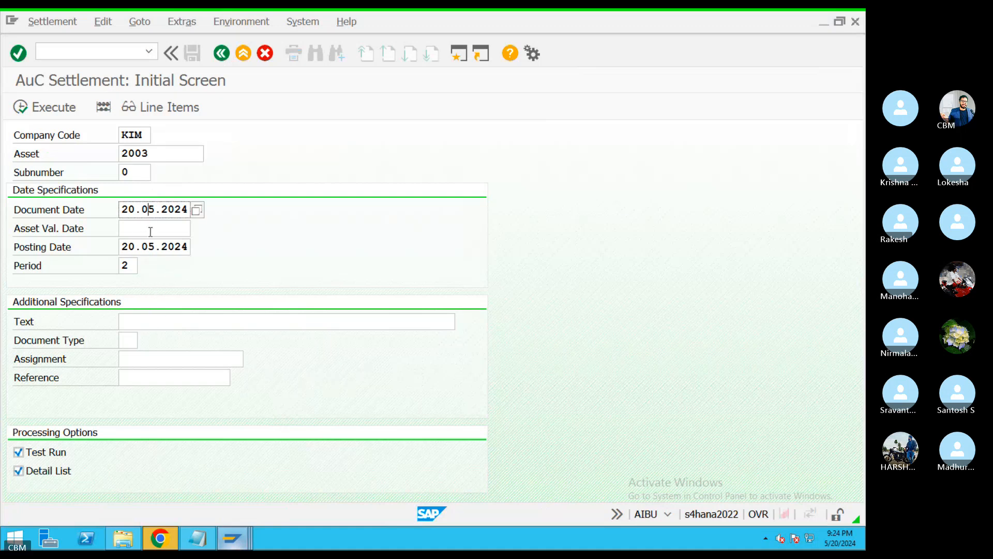
{"action": "left_click", "coordinate": [150, 229]}
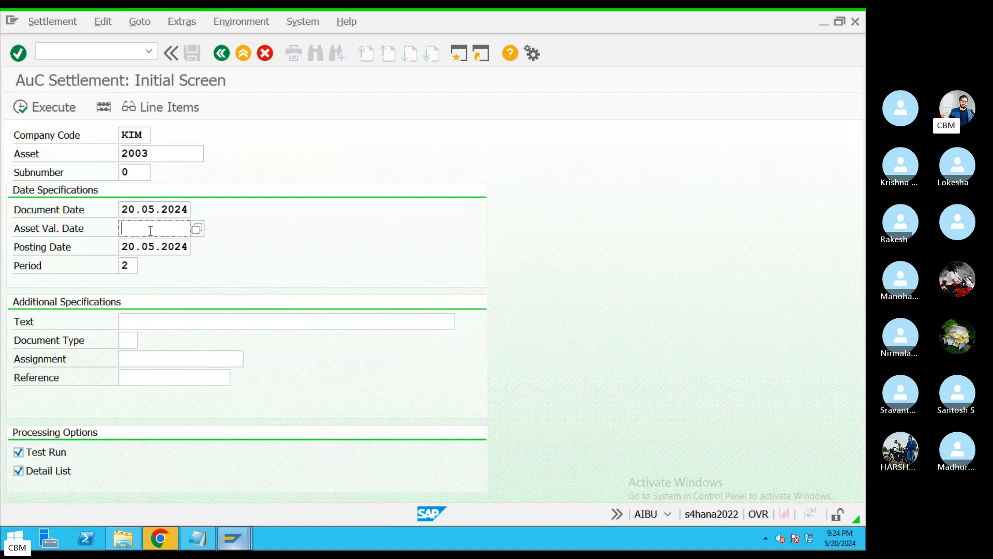
{"action": "left_click", "coordinate": [221, 52]}
Open transaction AIAB and start entering the AUC asset number in place of 2003.
{"action": "left_click", "coordinate": [91, 51]}
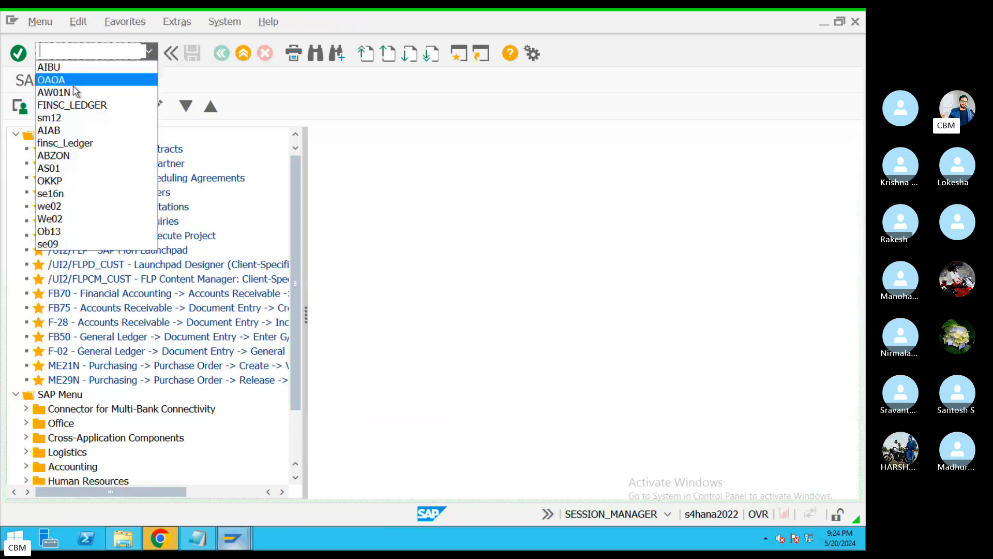
{"action": "left_click", "coordinate": [71, 130]}
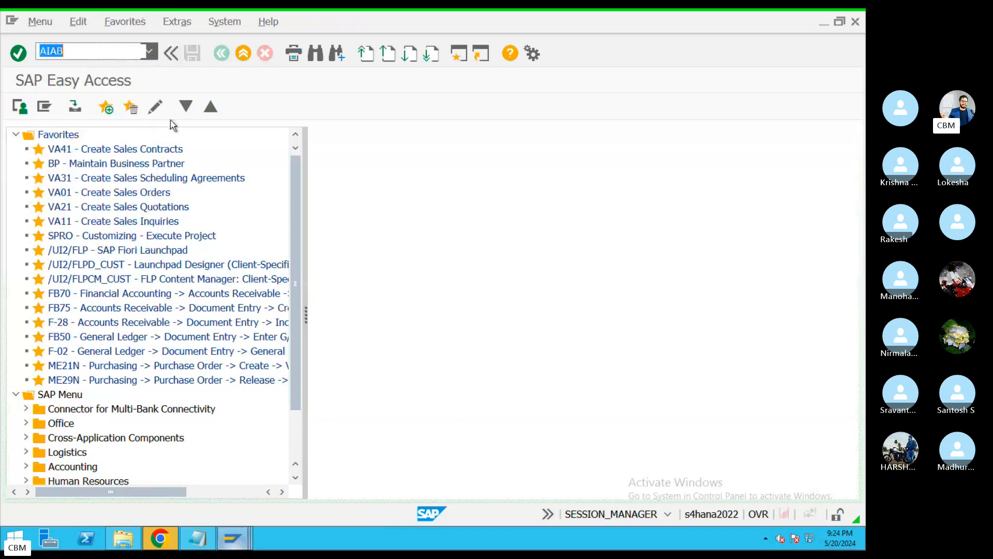
{"action": "key", "text": "Return"}
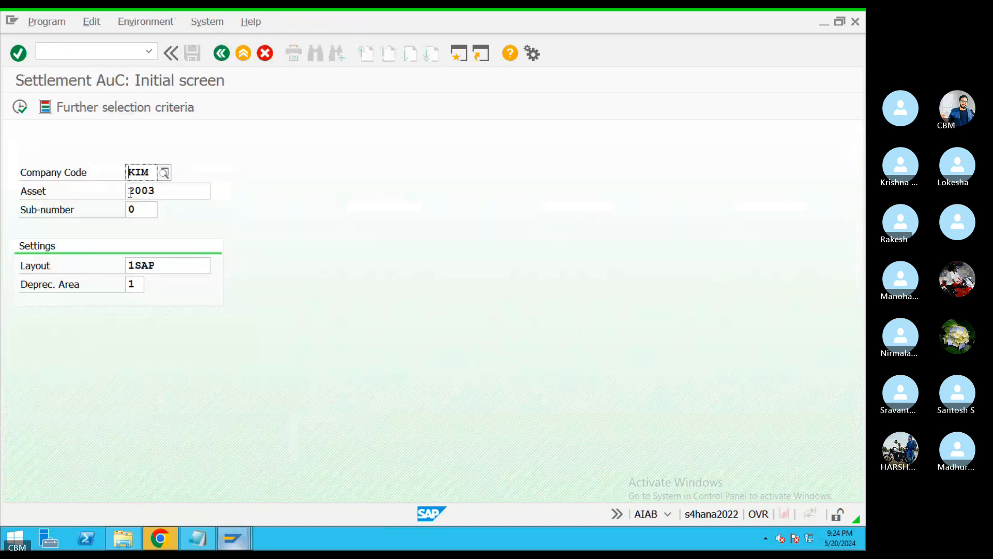
{"action": "left_click_drag", "start_coordinate": [163, 188], "coordinate": [119, 190]}
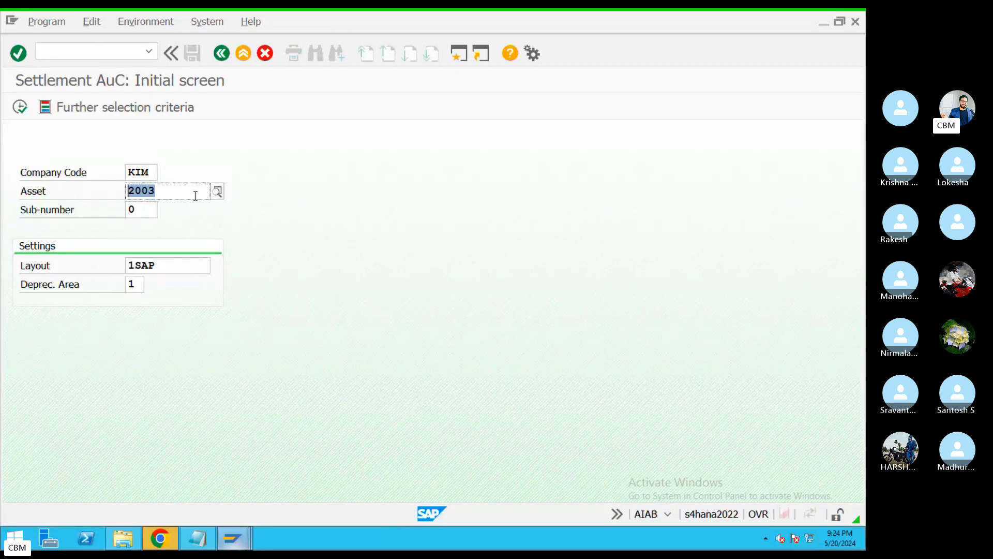
{"action": "key", "text": "BackSpace"}
{"action": "type", "text": "6"}
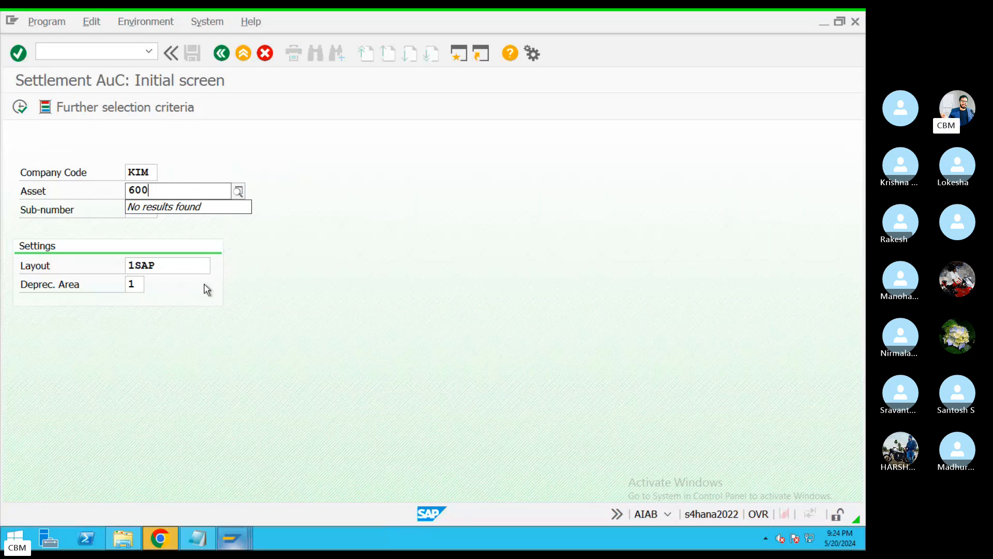
Look up the created AUC asset in the notes document and enter 6001 as the asset in AIAB.
{"action": "key", "text": "ctrl+Left"}
{"action": "left_click", "coordinate": [580, 528]}
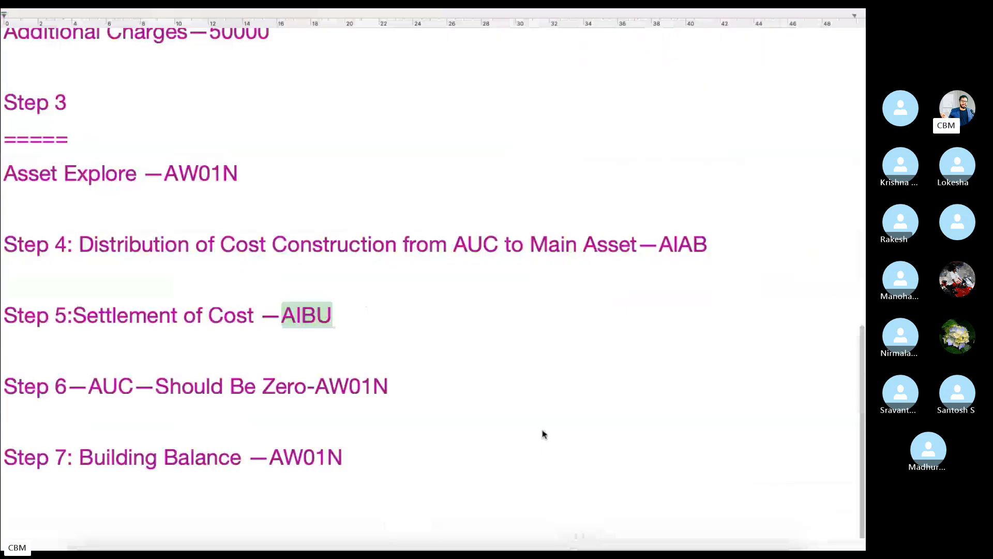
{"action": "left_click", "coordinate": [373, 328]}
{"action": "left_click_drag", "start_coordinate": [331, 317], "coordinate": [270, 318]}
{"action": "scroll", "coordinate": [316, 256], "scroll_direction": "up", "scroll_amount": 10}
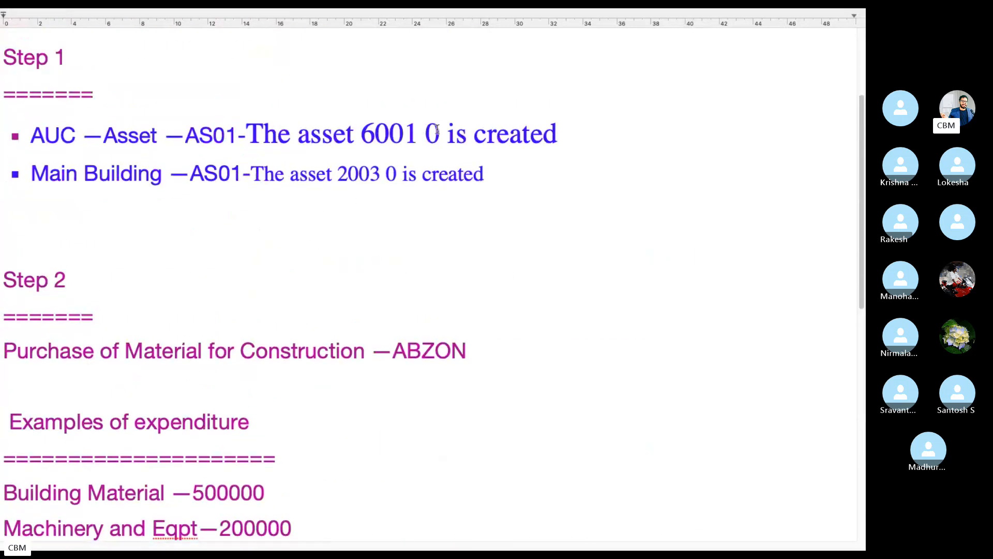
{"action": "left_click_drag", "start_coordinate": [437, 130], "coordinate": [364, 132]}
{"action": "key", "text": "ctrl+Left"}
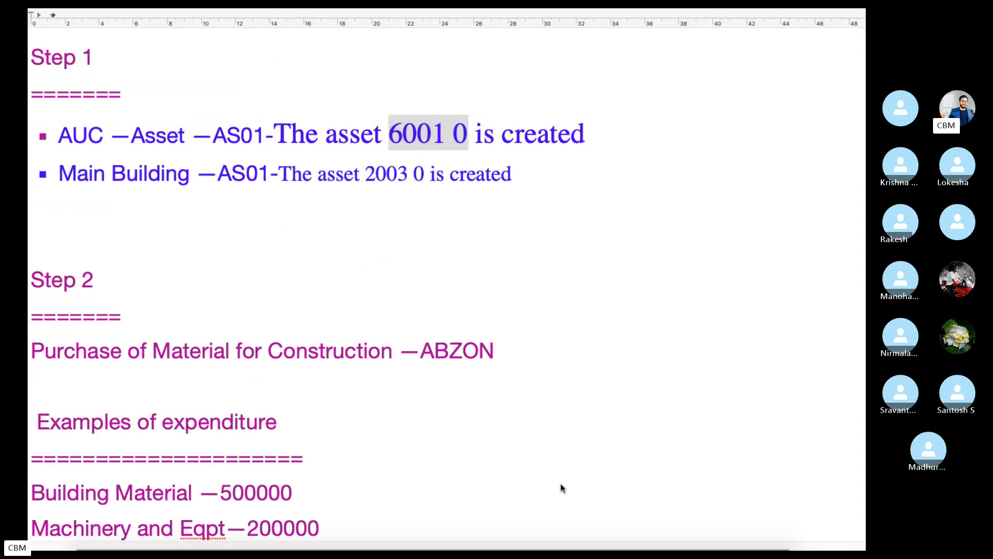
{"action": "left_click", "coordinate": [636, 524]}
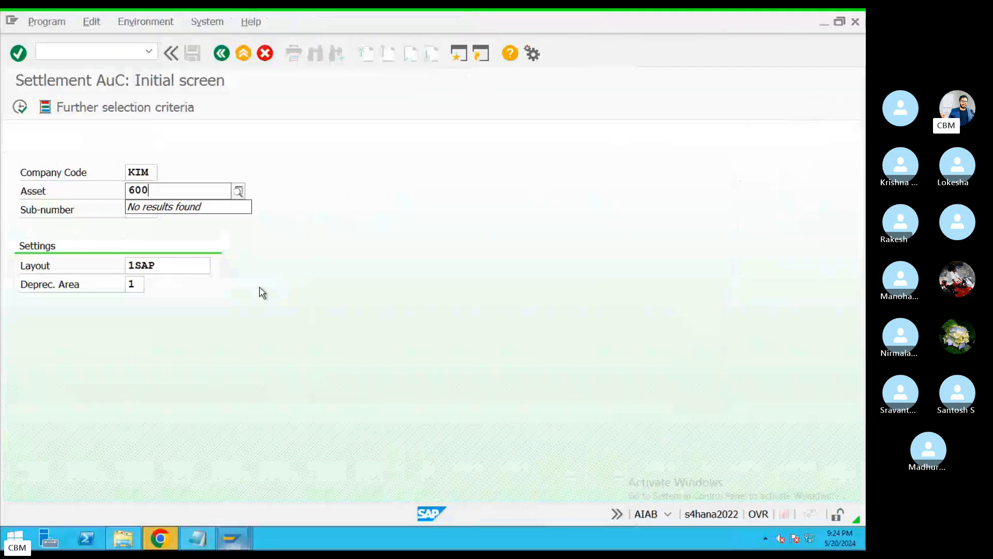
{"action": "left_click_drag", "start_coordinate": [163, 189], "coordinate": [112, 189]}
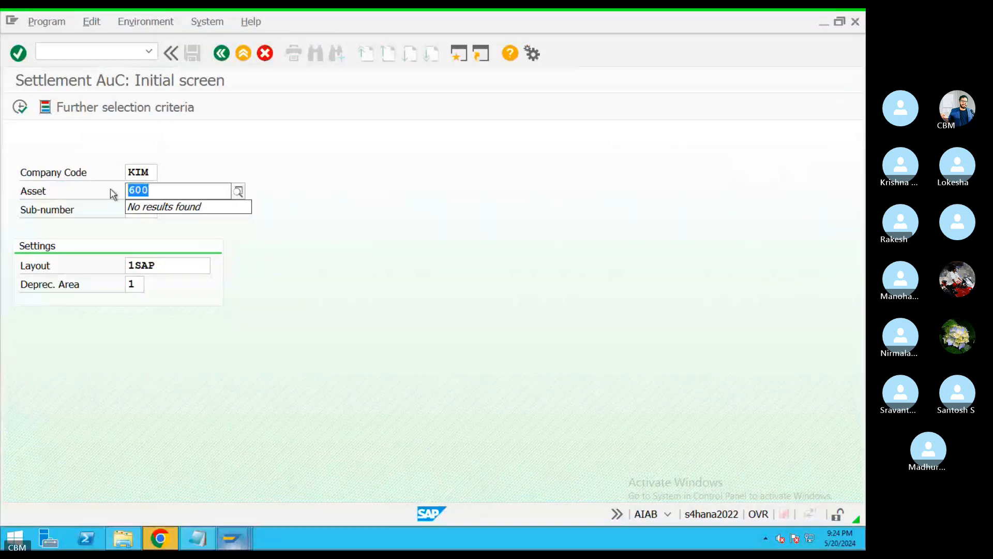
{"action": "type", "text": "6001 0"}
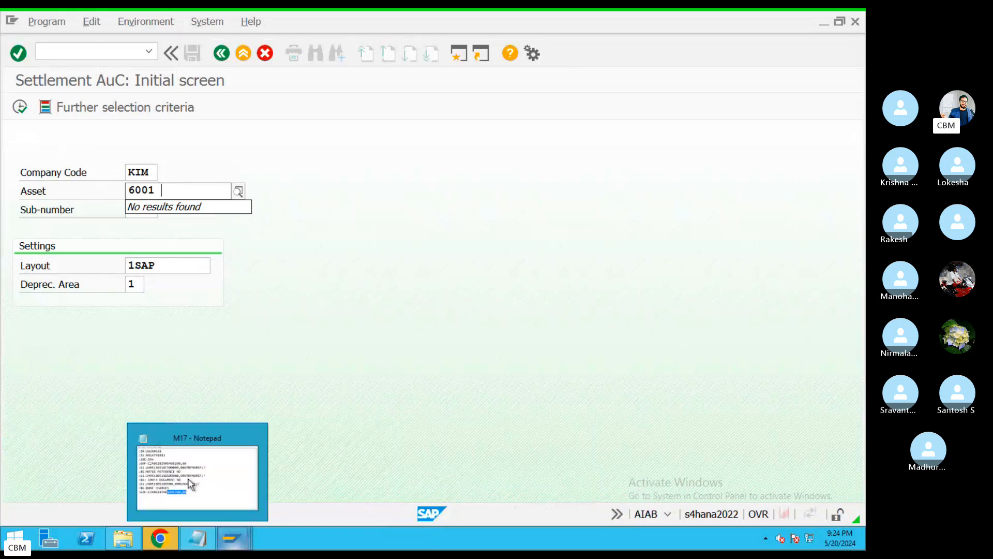
Recheck the AUC asset number in the notes and display the settlement line items of asset 6001 in company code KIM.
{"action": "key", "text": "ctrl+Left"}
{"action": "left_click", "coordinate": [585, 512]}
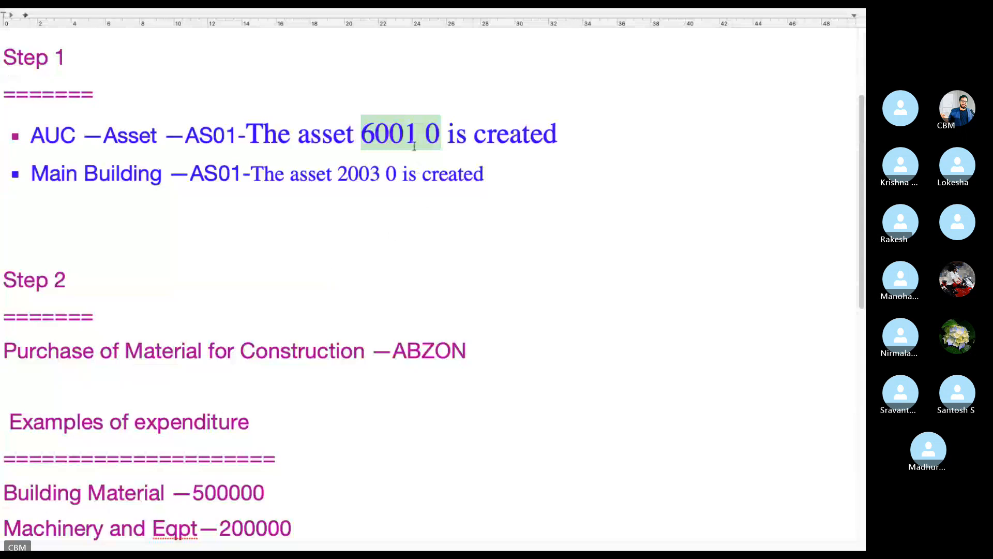
{"action": "key", "text": "ctrl+Left"}
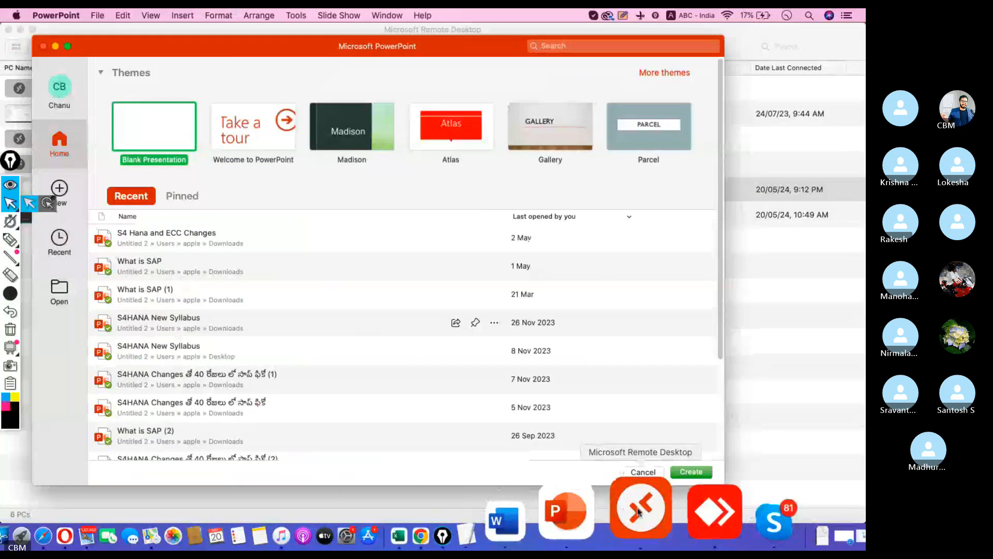
{"action": "left_click", "coordinate": [637, 514]}
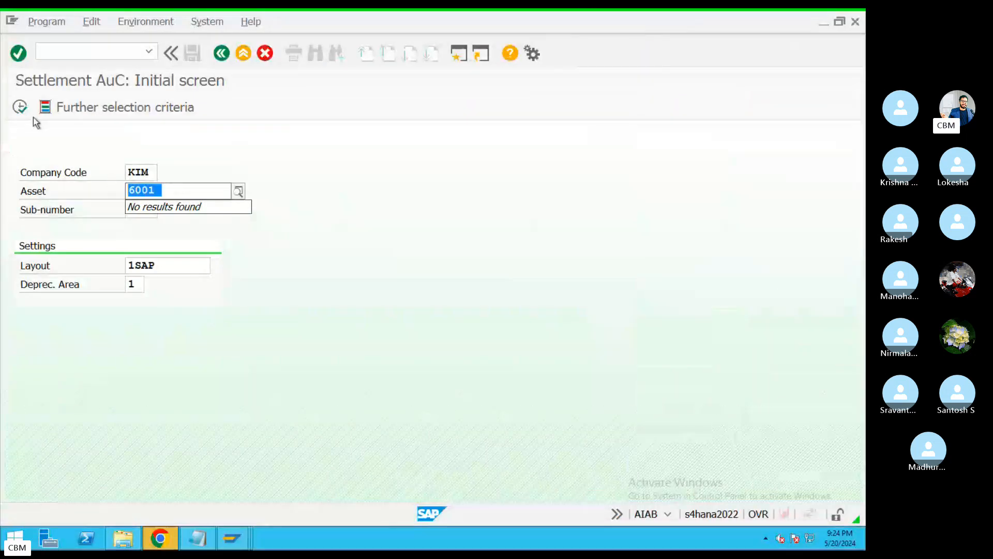
{"action": "left_click", "coordinate": [20, 106]}
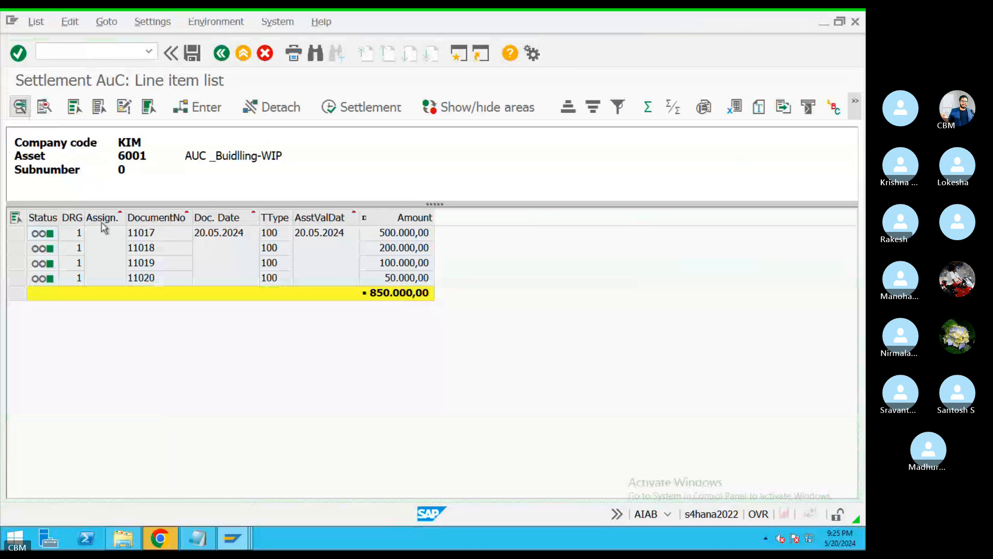
Leave the line item list and the AIAB transaction without saving, and open transaction AIBU.
{"action": "left_click", "coordinate": [221, 54]}
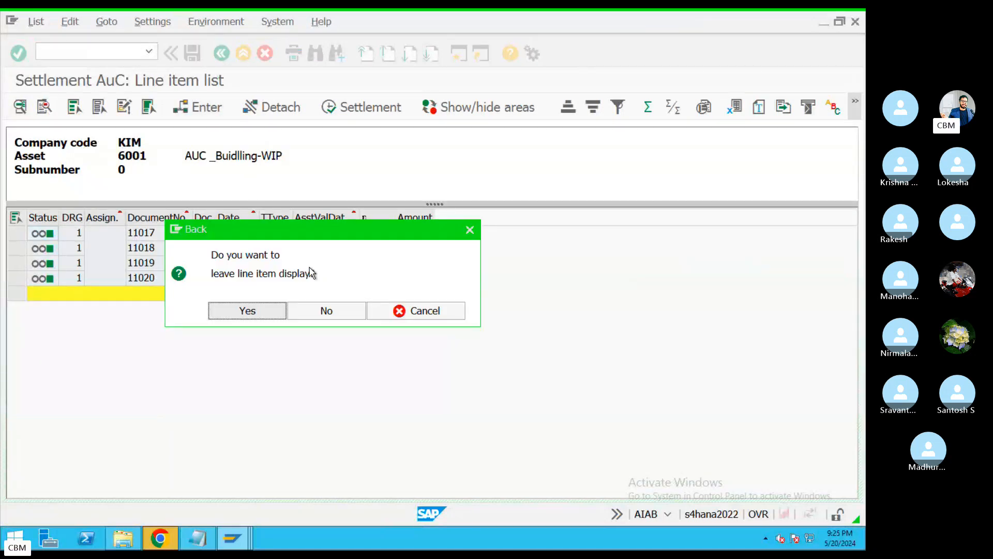
{"action": "left_click", "coordinate": [325, 311]}
{"action": "left_click", "coordinate": [241, 54]}
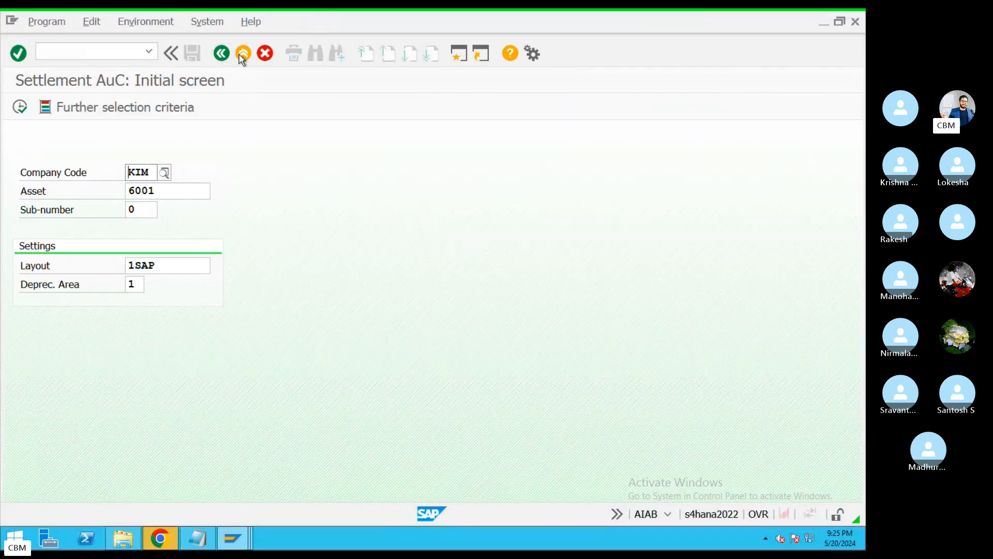
{"action": "left_click", "coordinate": [241, 54]}
{"action": "left_click", "coordinate": [149, 51]}
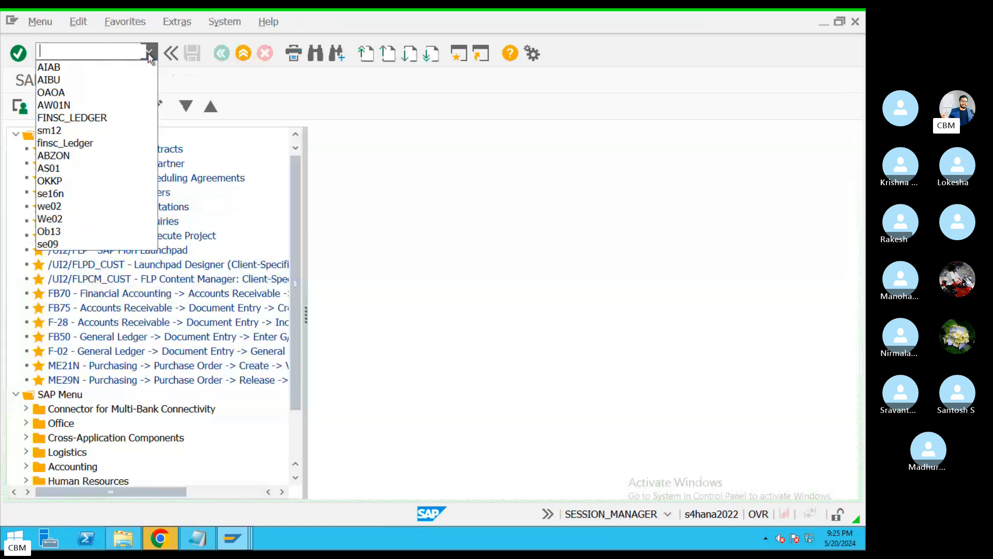
{"action": "left_click", "coordinate": [134, 80]}
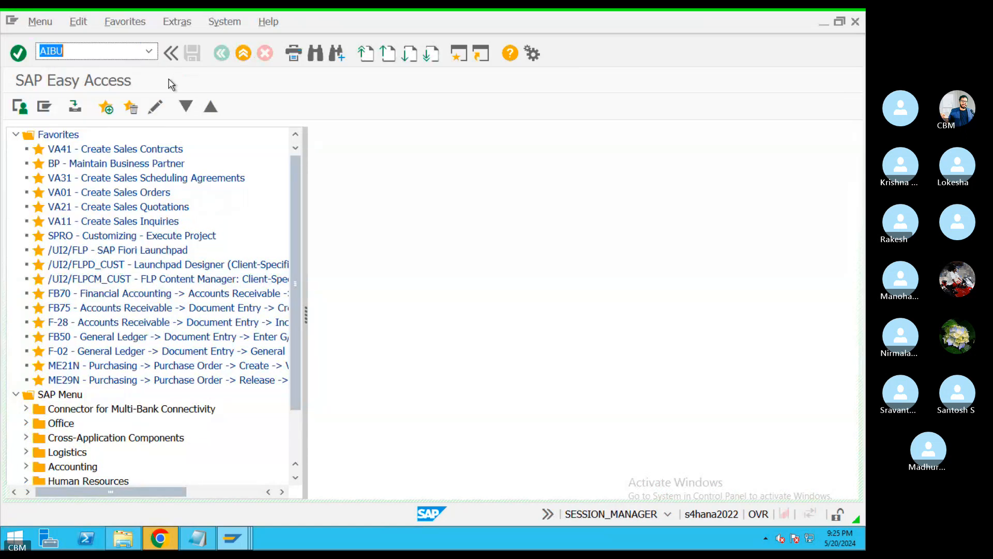
{"action": "key", "text": "Return"}
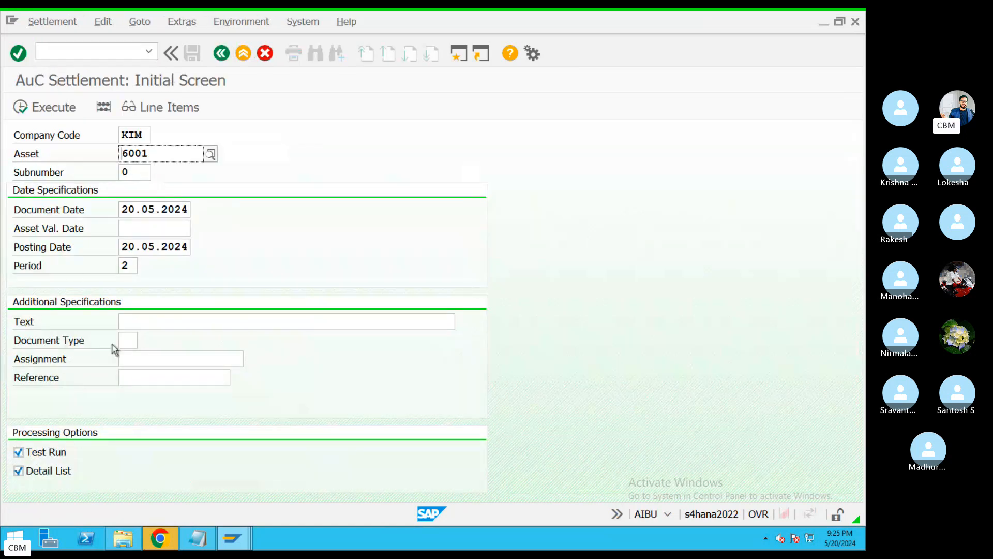
Enter the text "AUC Selltement", document type AA and reference REF434343re for the settlement of asset 6001.
{"action": "double_click", "coordinate": [157, 151]}
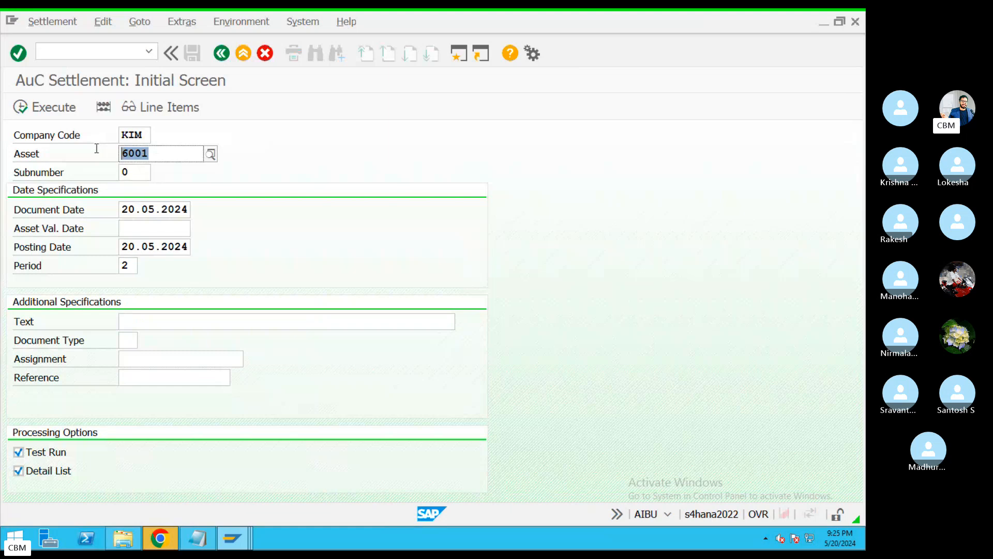
{"action": "left_click", "coordinate": [125, 325]}
{"action": "left_click", "coordinate": [175, 328]}
{"action": "left_click", "coordinate": [125, 340]}
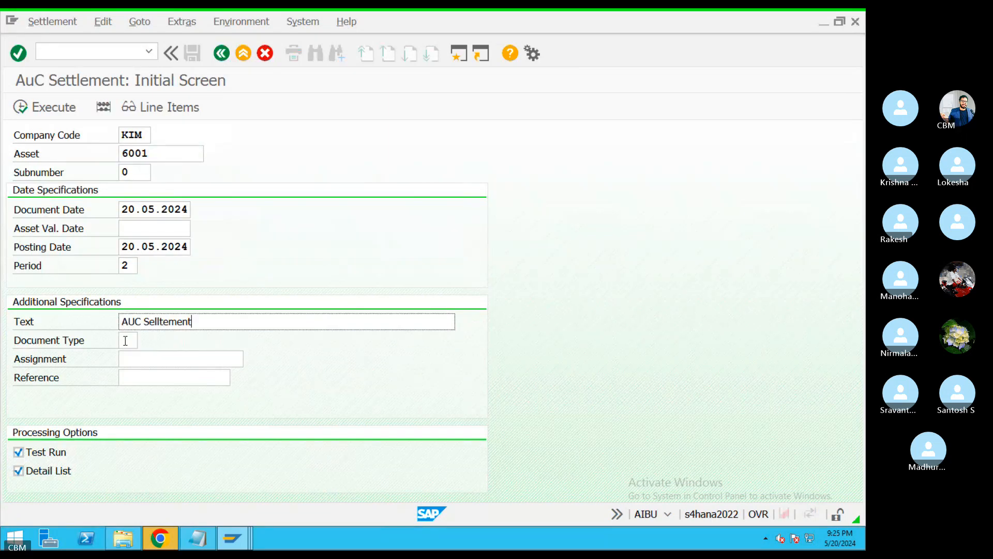
{"action": "left_click", "coordinate": [126, 341]}
{"action": "left_click", "coordinate": [135, 355]}
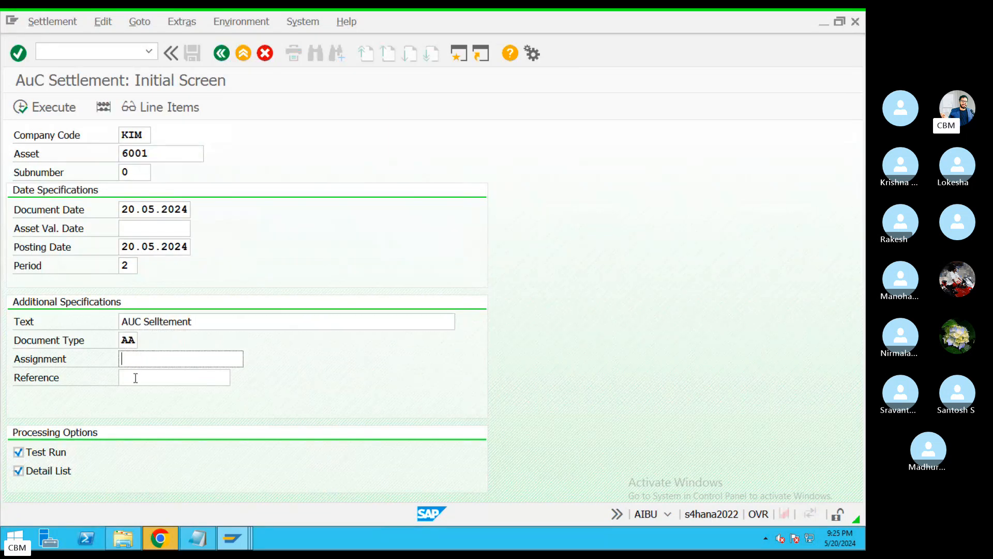
{"action": "left_click", "coordinate": [135, 377]}
{"action": "left_click", "coordinate": [153, 393]}
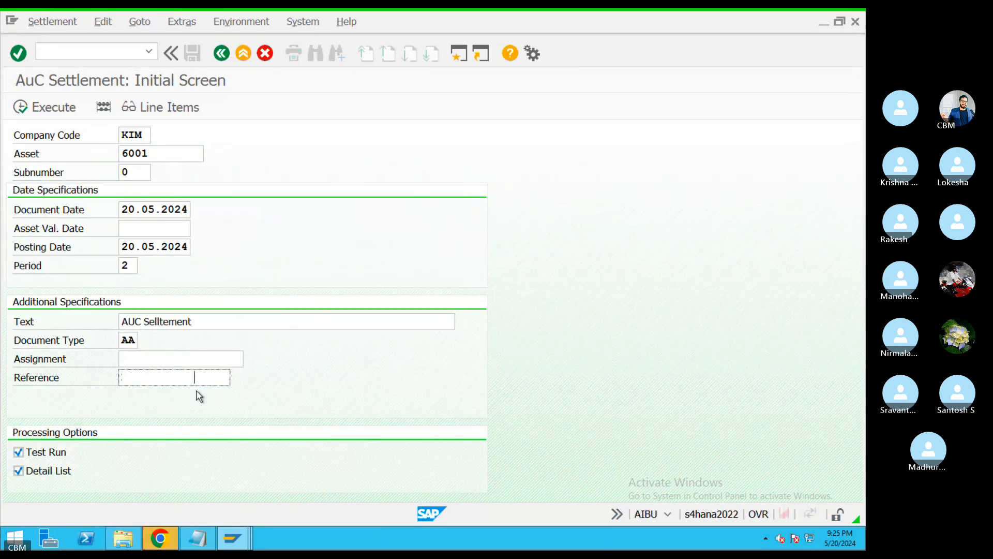
Turn off Test Run and Detail List and execute the AuC settlement.
{"action": "left_click", "coordinate": [18, 453]}
{"action": "left_click", "coordinate": [18, 470]}
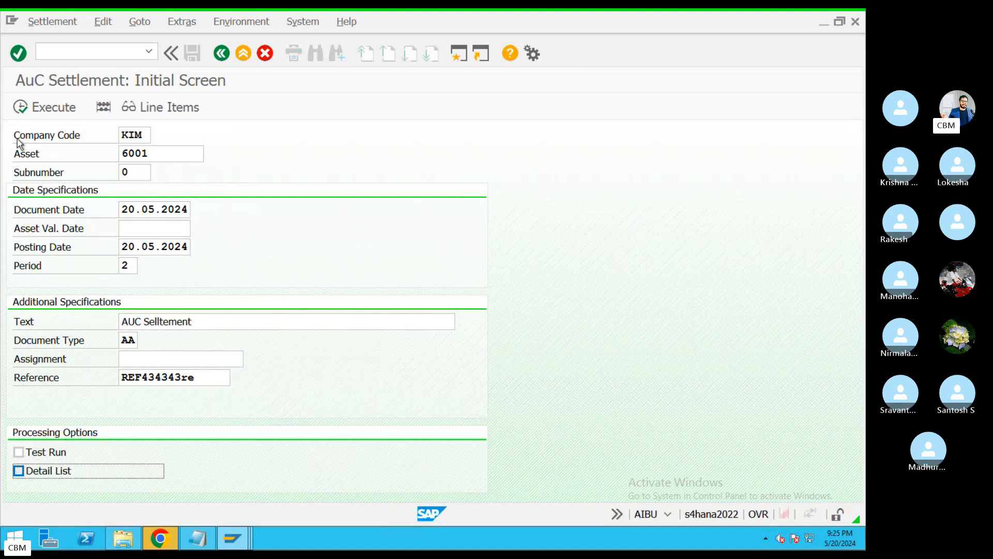
{"action": "left_click", "coordinate": [26, 107]}
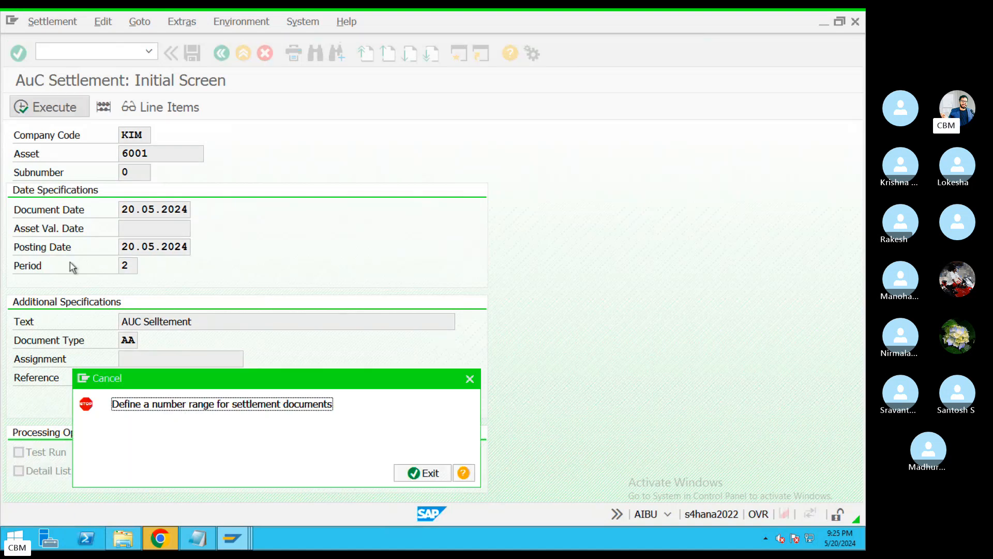
Read the long text of the number range error and follow it to the Maintain Number Ranges for Settlement Documents activity.
{"action": "left_click_drag", "start_coordinate": [201, 371], "coordinate": [260, 209]}
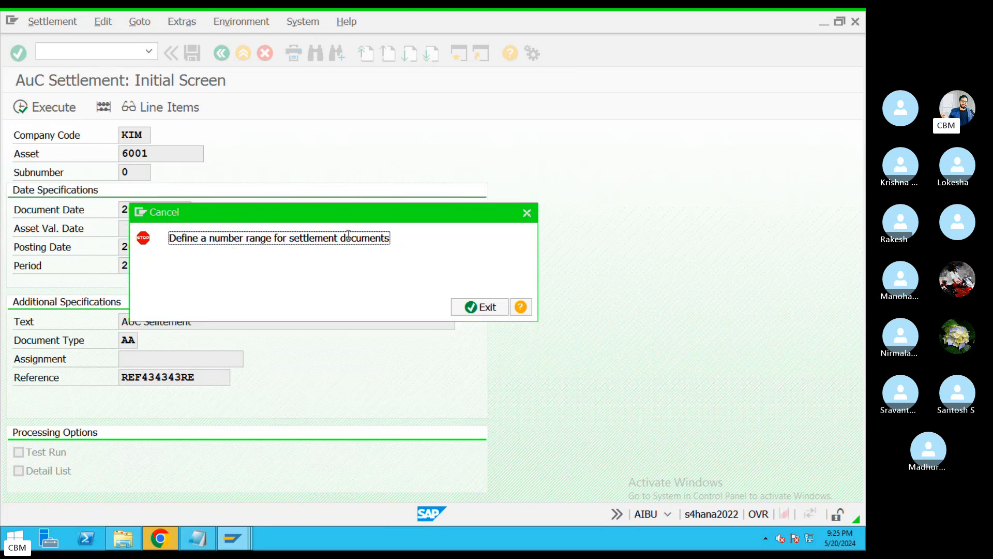
{"action": "left_click", "coordinate": [520, 307]}
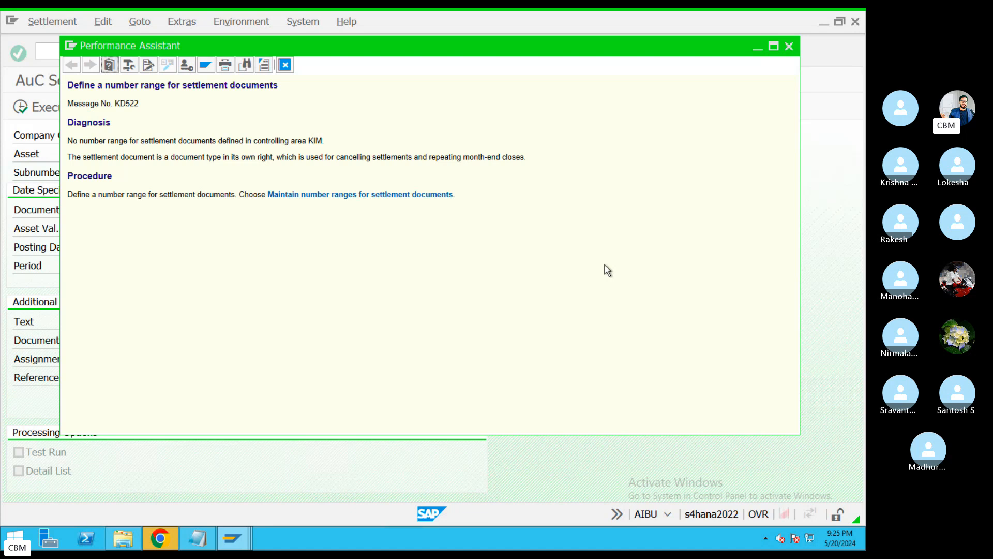
{"action": "left_click", "coordinate": [417, 199]}
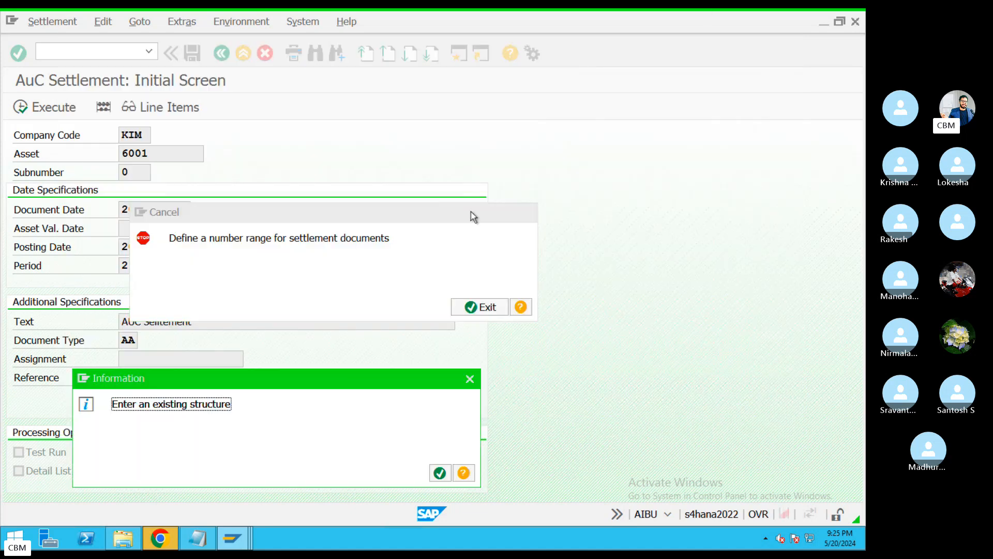
{"action": "left_click", "coordinate": [437, 472]}
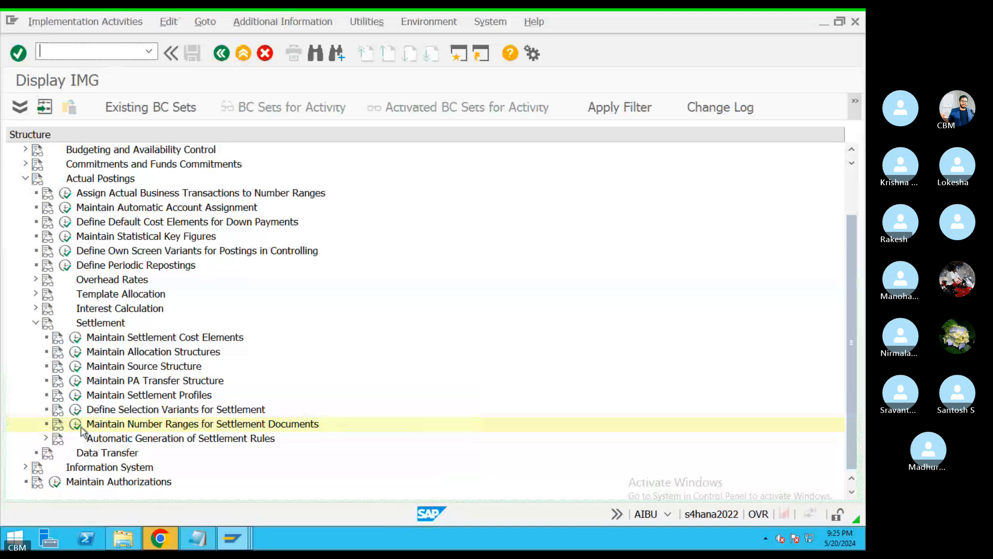
{"action": "left_click", "coordinate": [78, 425]}
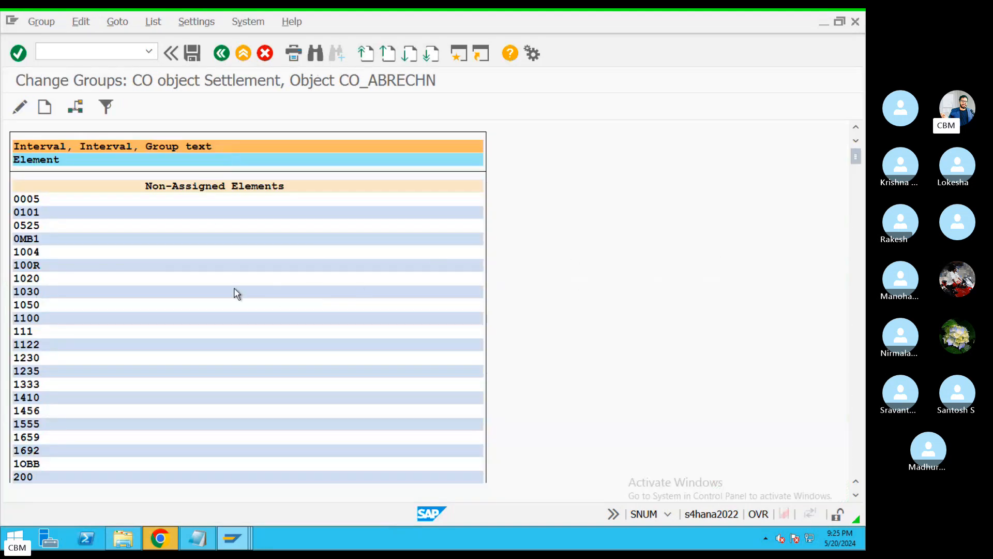
Find element KIM in the CO_ABRECHN group list and review the number range groups available for assignment.
{"action": "scroll", "coordinate": [233, 289], "scroll_direction": "down", "scroll_amount": 5}
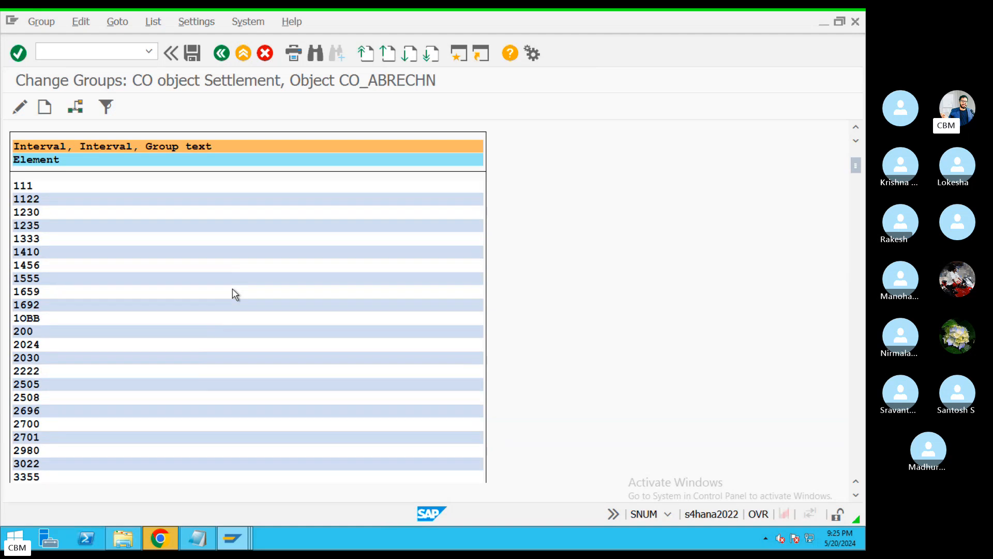
{"action": "scroll", "coordinate": [232, 291], "scroll_direction": "down", "scroll_amount": 8}
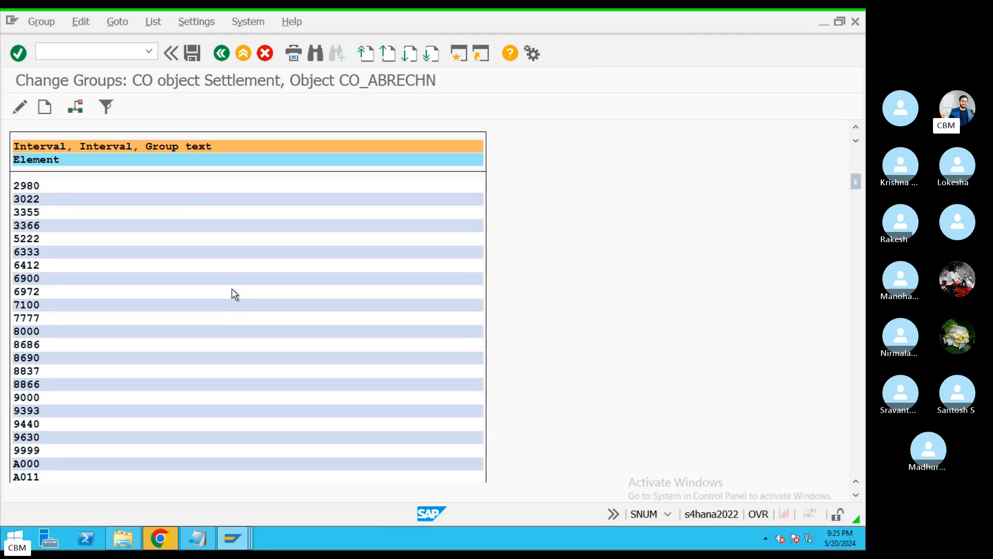
{"action": "scroll", "coordinate": [234, 294], "scroll_direction": "down", "scroll_amount": 1}
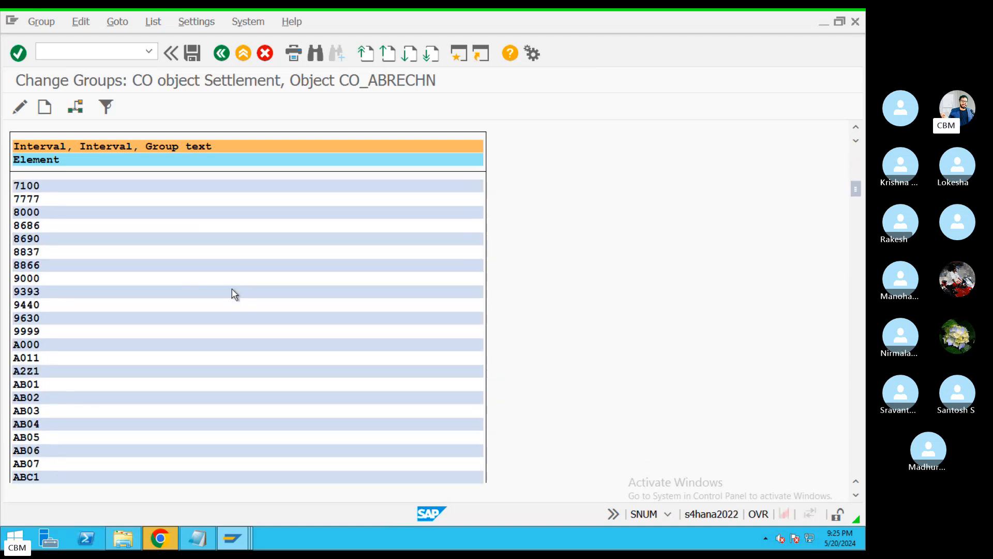
{"action": "key", "text": "ctrl+f"}
{"action": "type", "text": "KIM"}
{"action": "key", "text": "Return"}
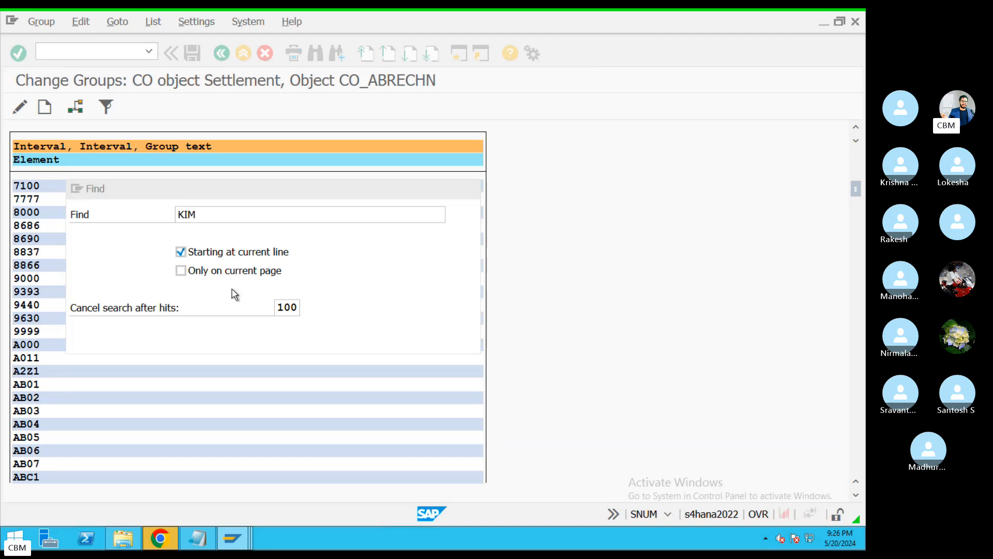
{"action": "left_click", "coordinate": [154, 69]}
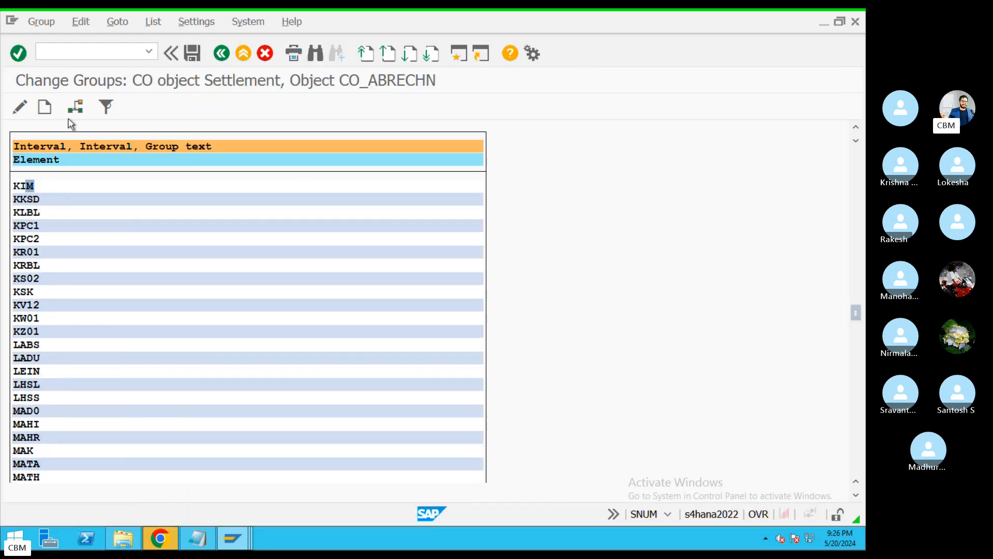
{"action": "left_click", "coordinate": [75, 107]}
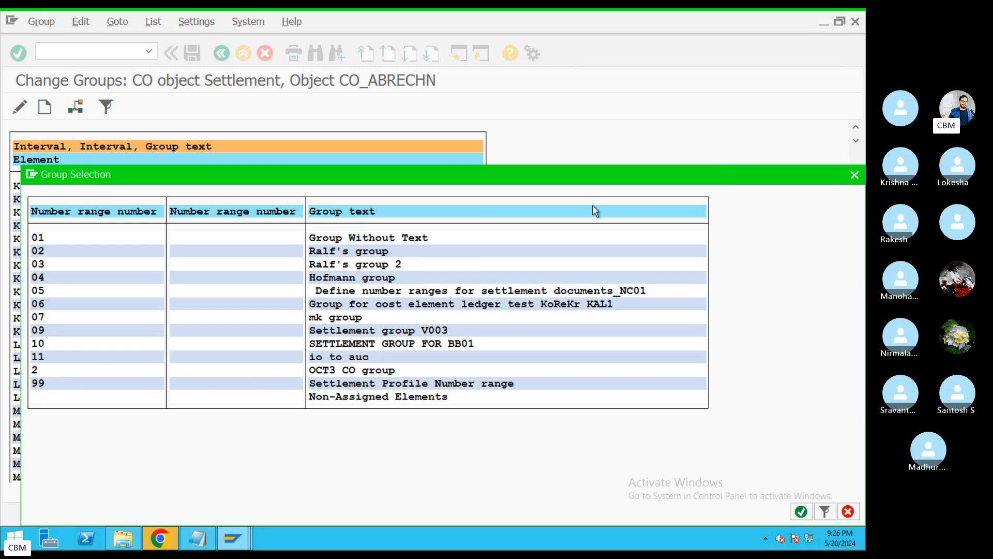
{"action": "left_click", "coordinate": [853, 175]}
Examine the existing number range intervals of object CO_ABRECHN and return to its initial screen.
{"action": "left_click", "coordinate": [214, 56]}
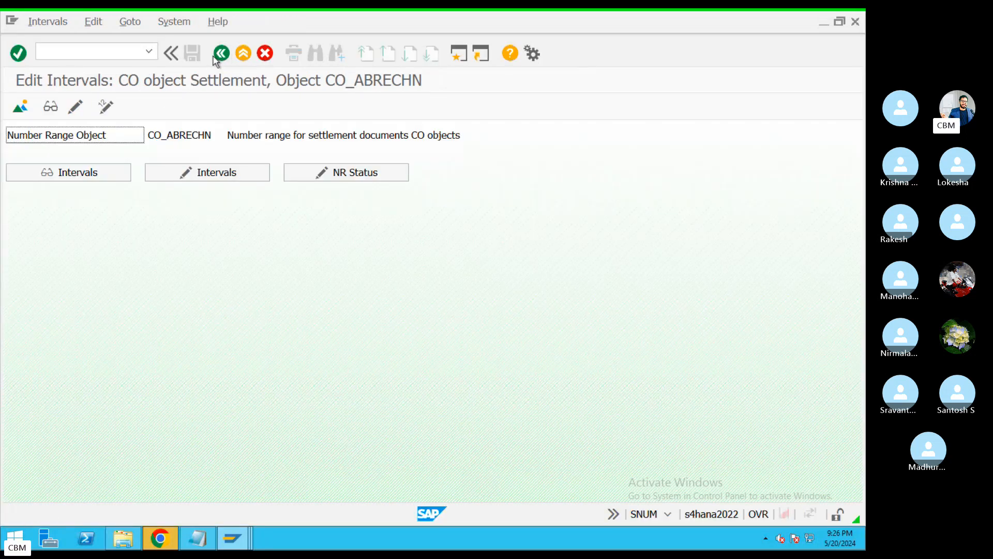
{"action": "left_click", "coordinate": [207, 171]}
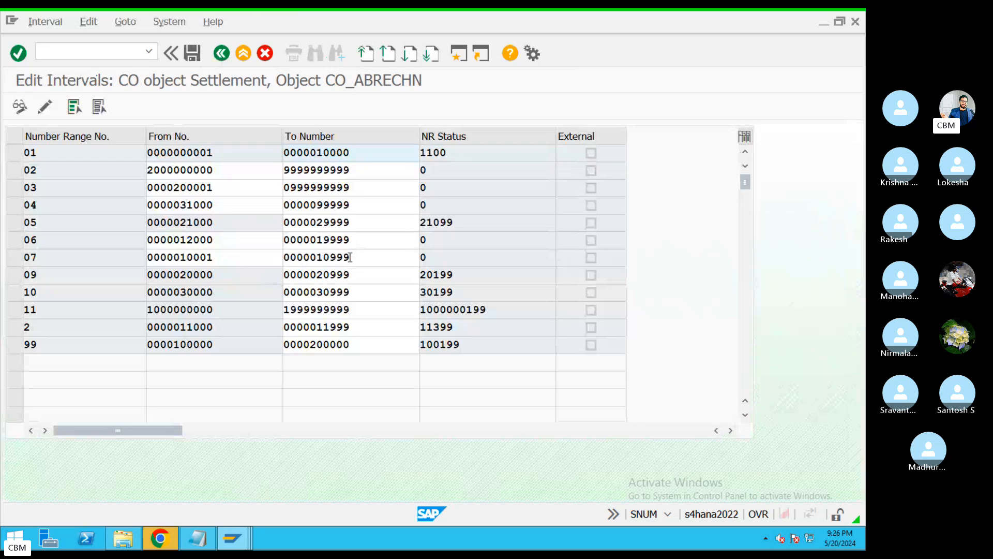
{"action": "scroll", "coordinate": [222, 293], "scroll_direction": "down", "scroll_amount": 4}
{"action": "scroll", "coordinate": [328, 315], "scroll_direction": "up", "scroll_amount": 4}
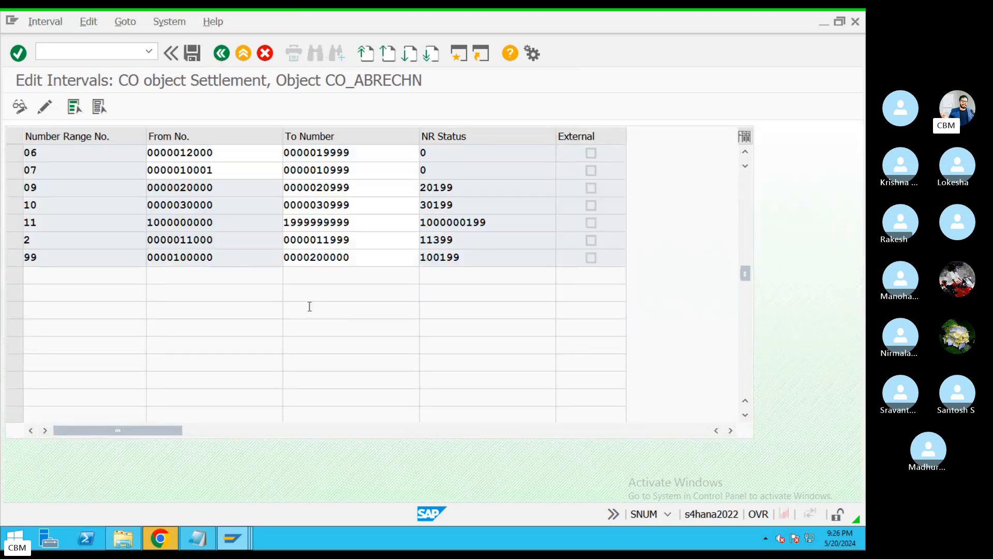
{"action": "left_click", "coordinate": [46, 23]}
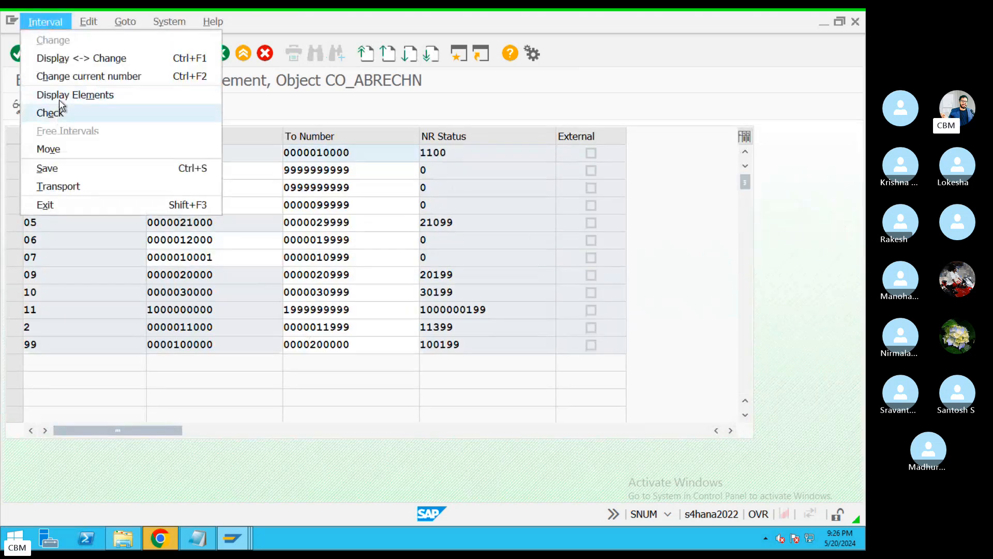
{"action": "left_click", "coordinate": [269, 113]}
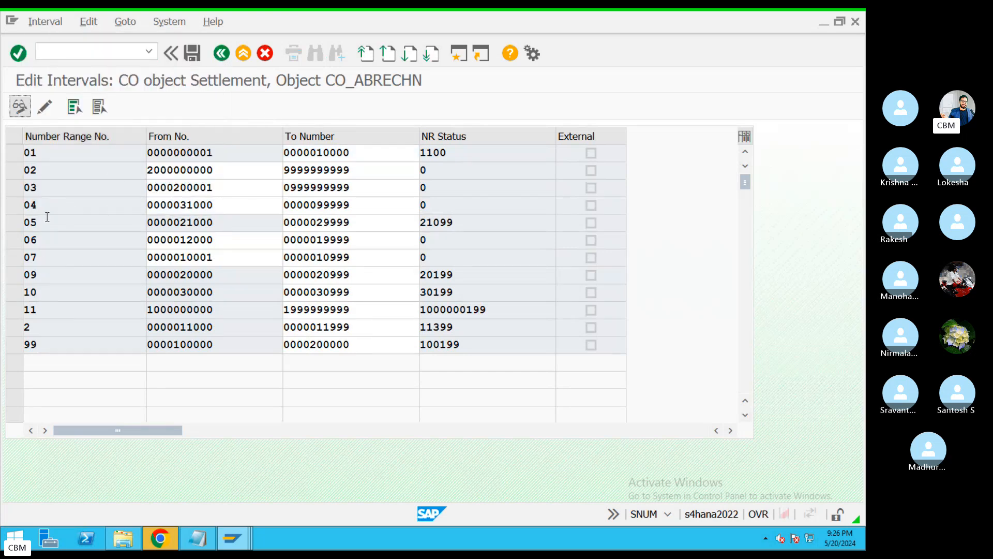
{"action": "left_click", "coordinate": [222, 53]}
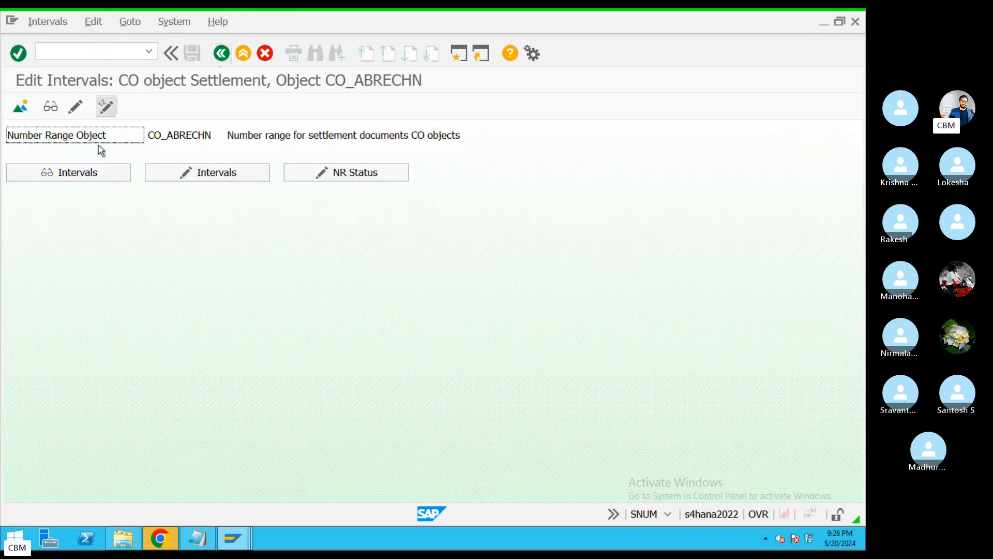
{"action": "left_click", "coordinate": [197, 176]}
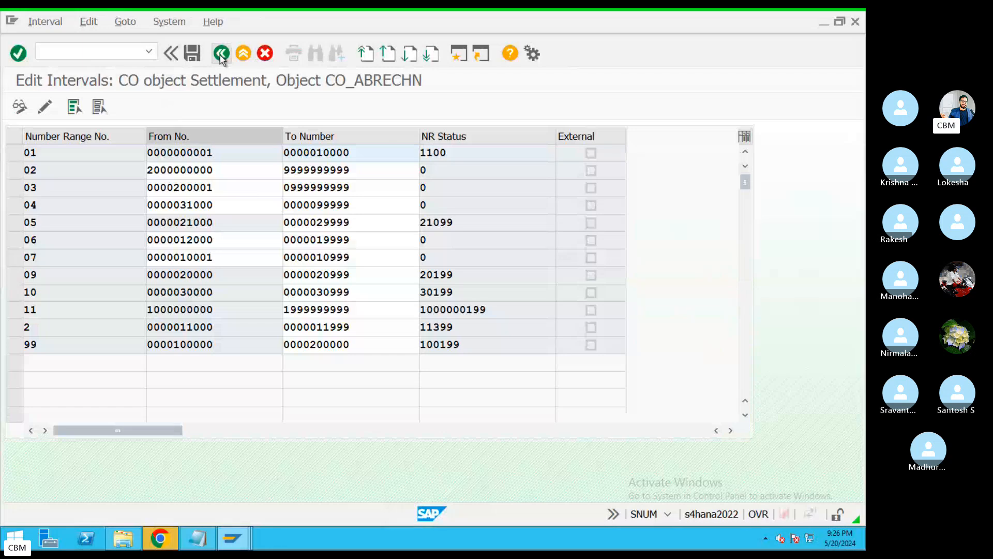
{"action": "left_click", "coordinate": [221, 52]}
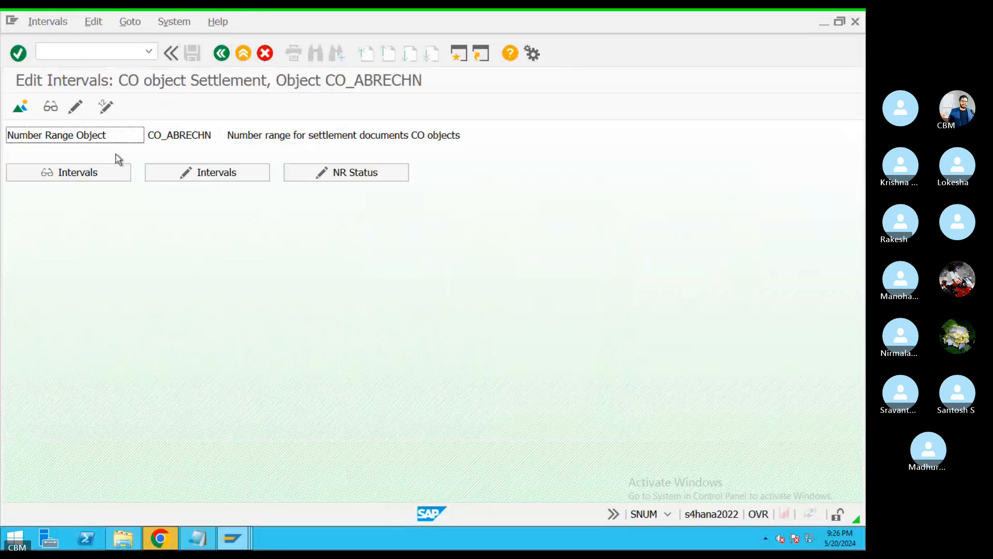
Reopen the CO_ABRECHN group maintenance, find element KIM and assign it to the Non-Assigned Elements group.
{"action": "left_click", "coordinate": [75, 107]}
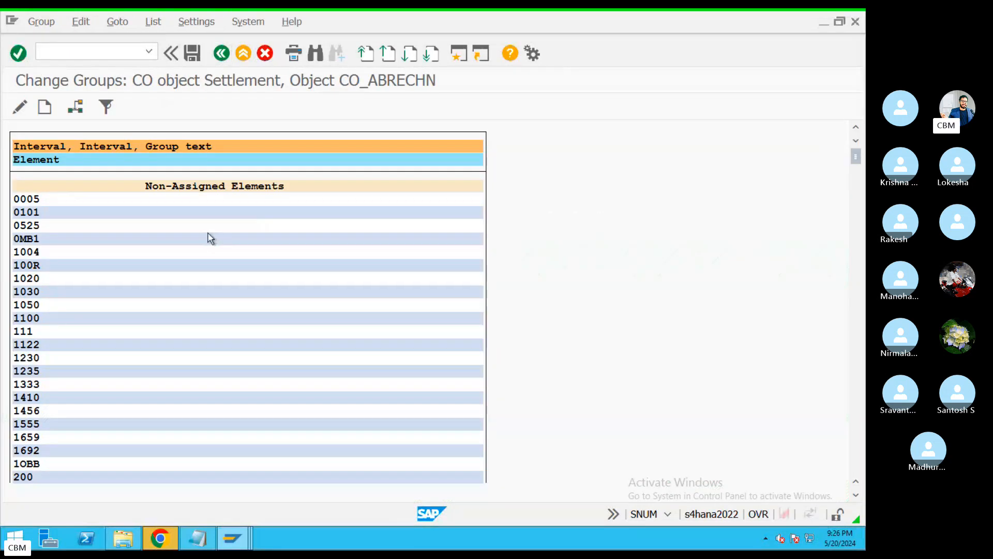
{"action": "key", "text": "ctrl+f"}
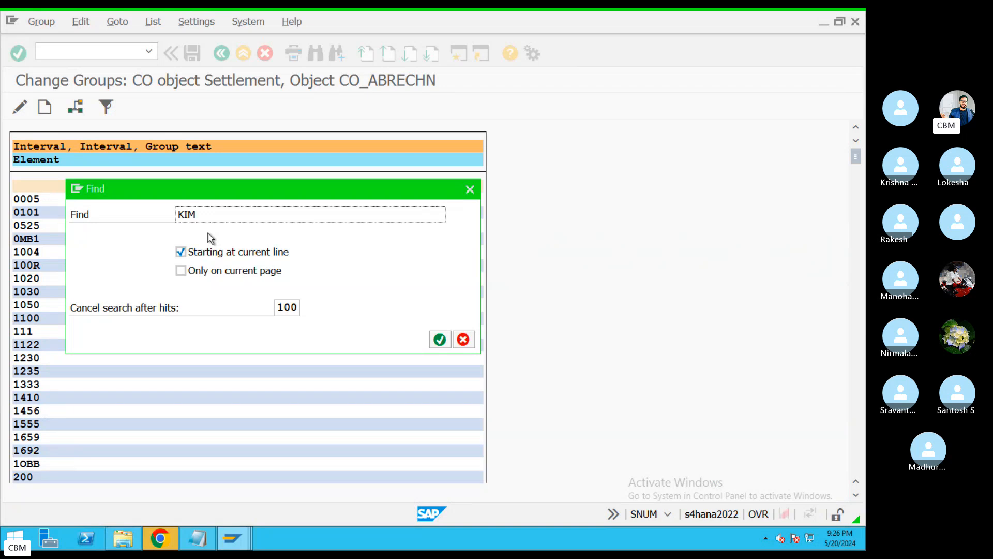
{"action": "key", "text": "Return"}
{"action": "double_click", "coordinate": [152, 69]}
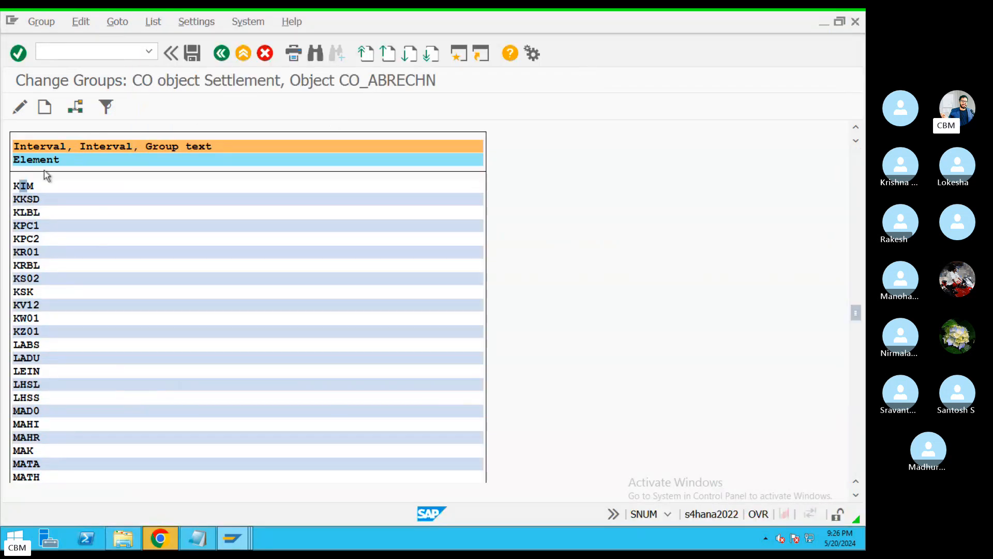
{"action": "left_click", "coordinate": [75, 106]}
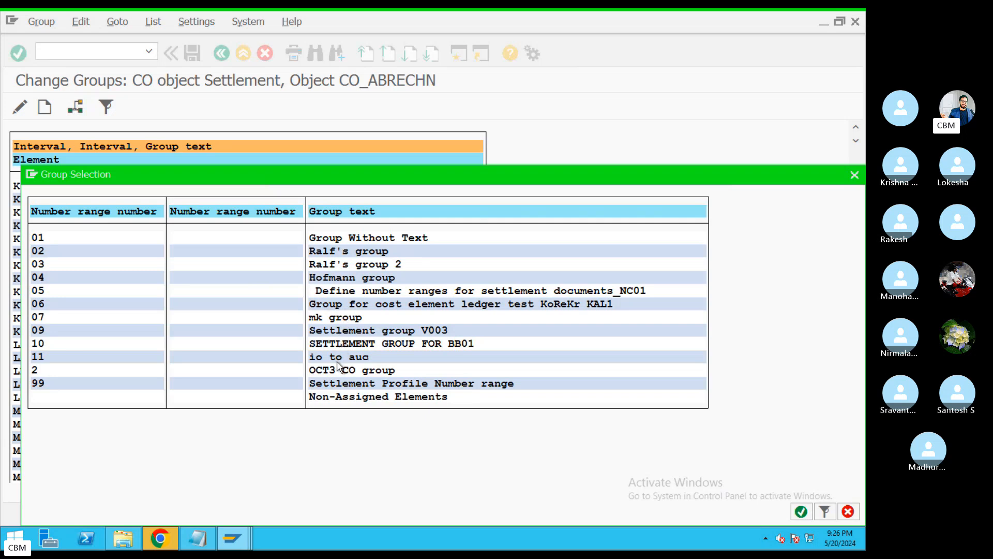
{"action": "double_click", "coordinate": [357, 396]}
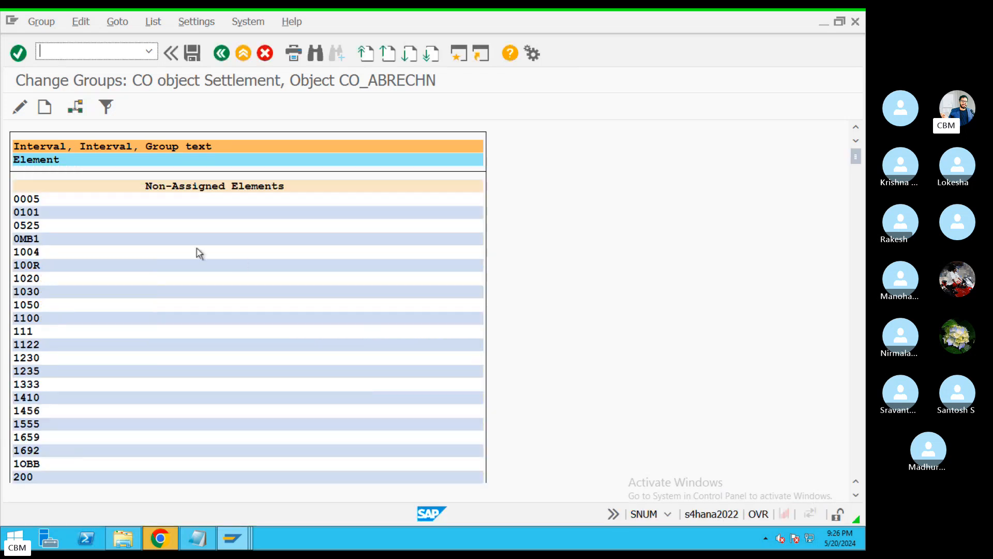
Save the CO_ABRECHN group assignment and find element KIM to check which number range group it belongs to.
{"action": "left_click", "coordinate": [190, 53]}
{"action": "left_click_drag", "start_coordinate": [855, 156], "coordinate": [855, 464]}
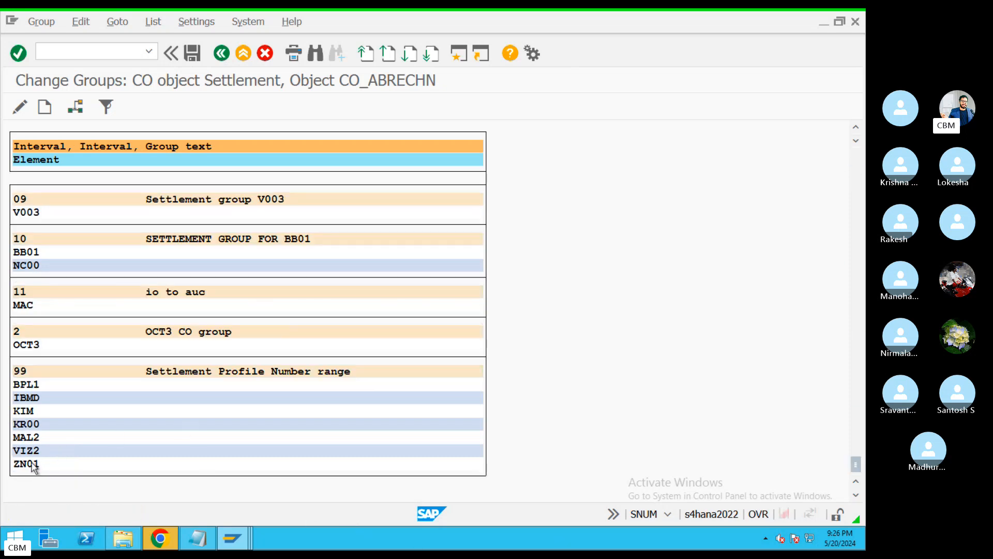
{"action": "scroll", "coordinate": [44, 334], "scroll_direction": "up", "scroll_amount": 3}
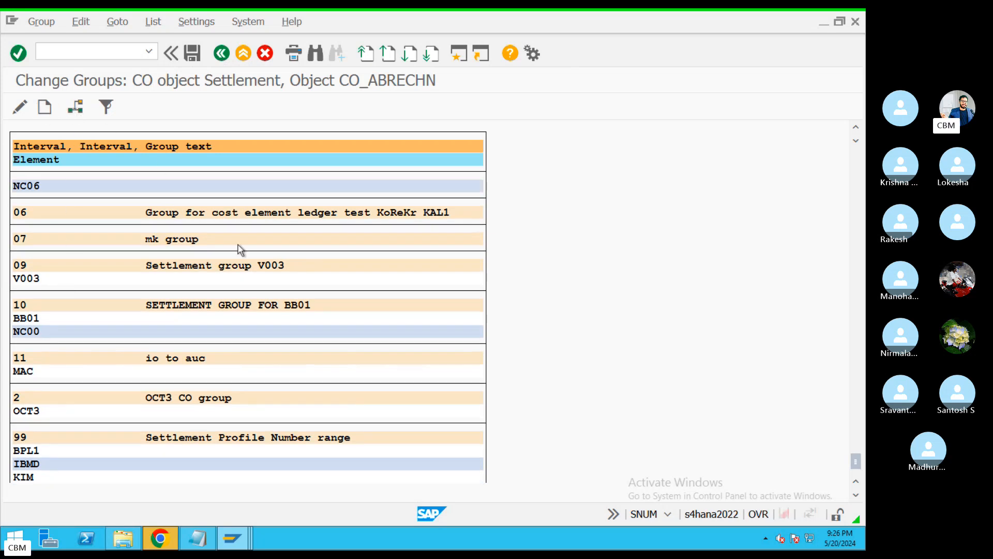
{"action": "key", "text": "ctrl+f"}
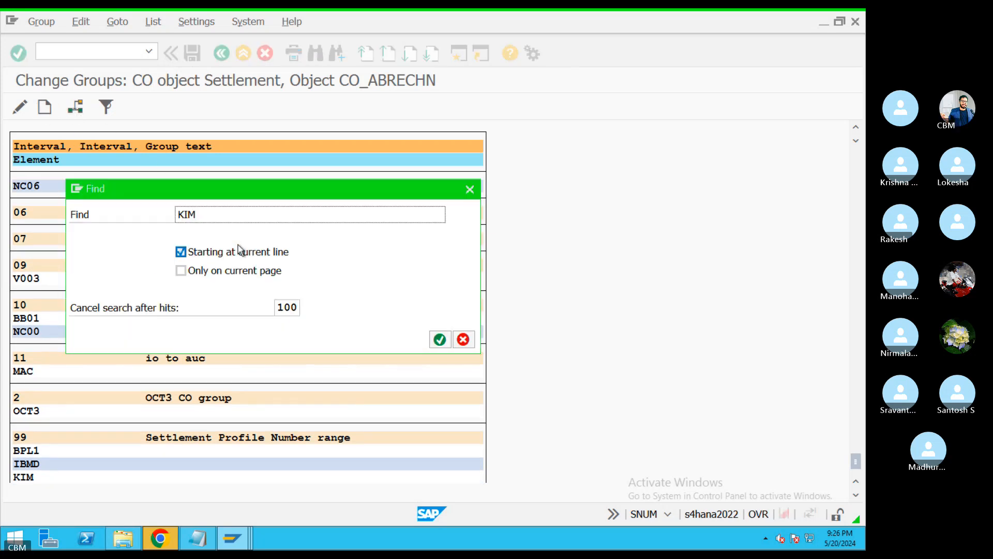
{"action": "key", "text": "Return"}
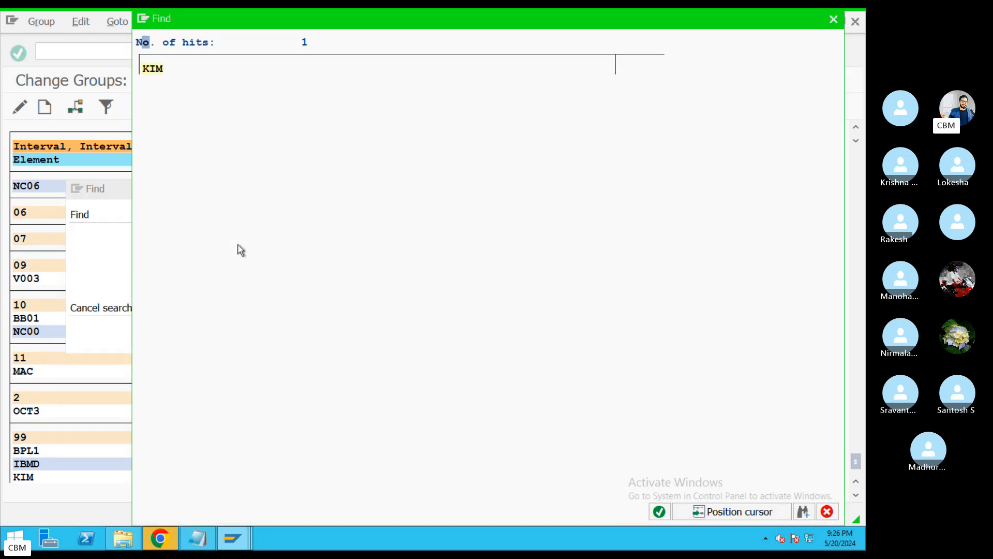
{"action": "double_click", "coordinate": [153, 71]}
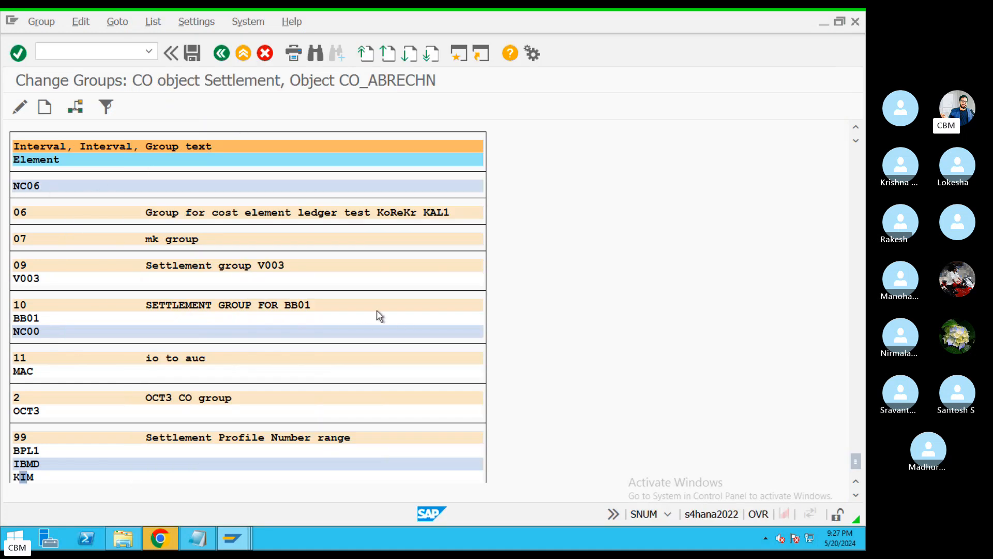
{"action": "left_click_drag", "start_coordinate": [857, 462], "coordinate": [857, 469]}
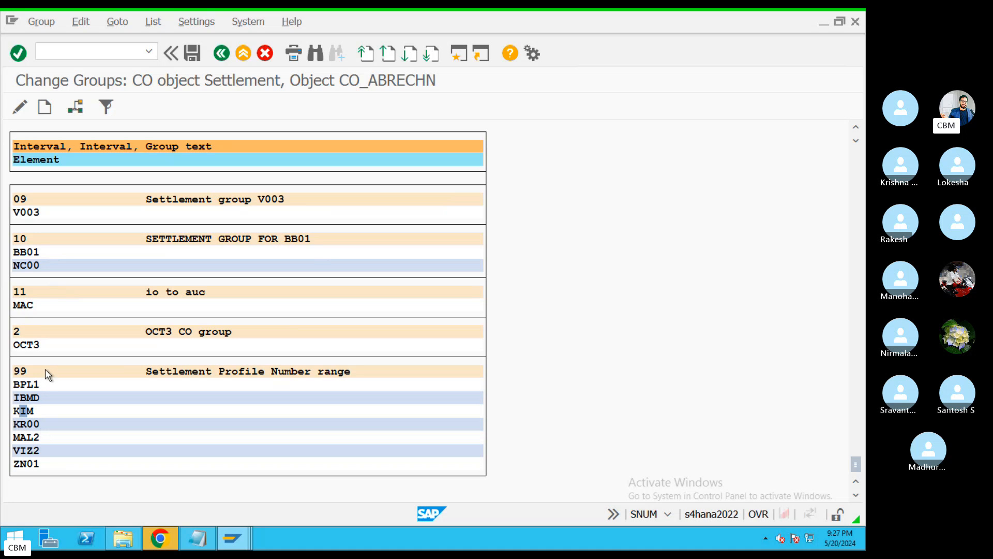
{"action": "scroll", "coordinate": [46, 375], "scroll_direction": "up", "scroll_amount": 3}
{"action": "scroll", "coordinate": [48, 375], "scroll_direction": "up", "scroll_amount": 2}
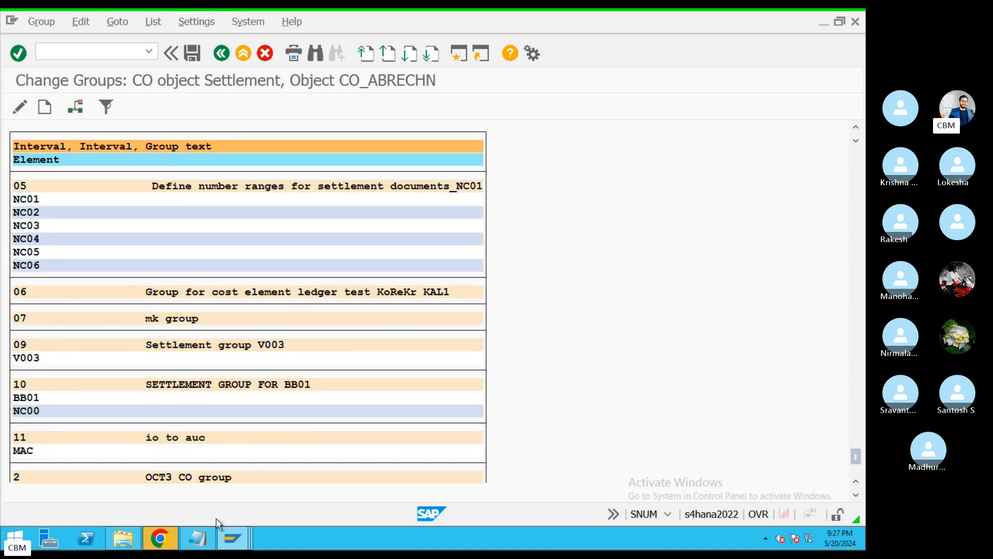
Close the error's help window and leave the number range maintenance and error dialog, returning to SAP Easy Access.
{"action": "left_click", "coordinate": [233, 538]}
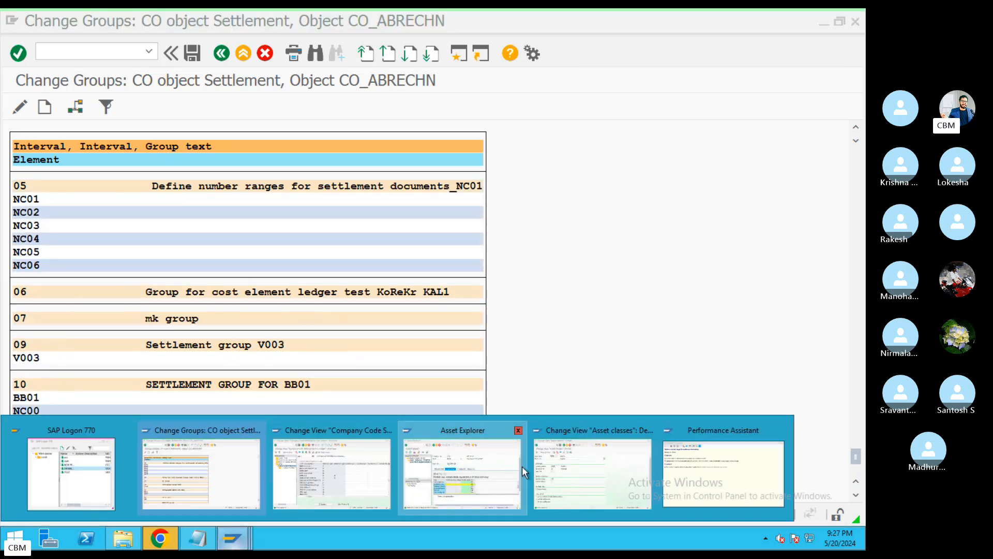
{"action": "left_click", "coordinate": [576, 458]}
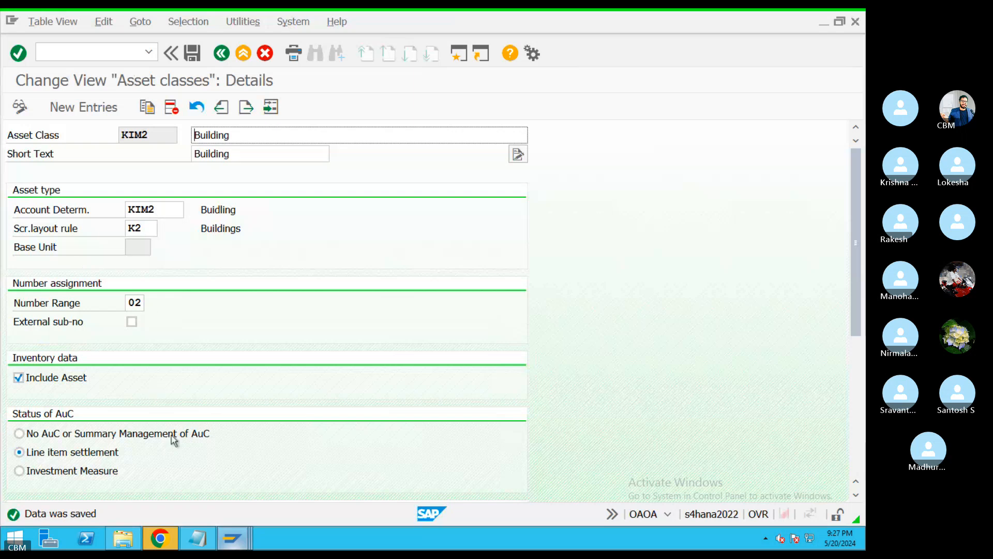
{"action": "left_click", "coordinate": [233, 538]}
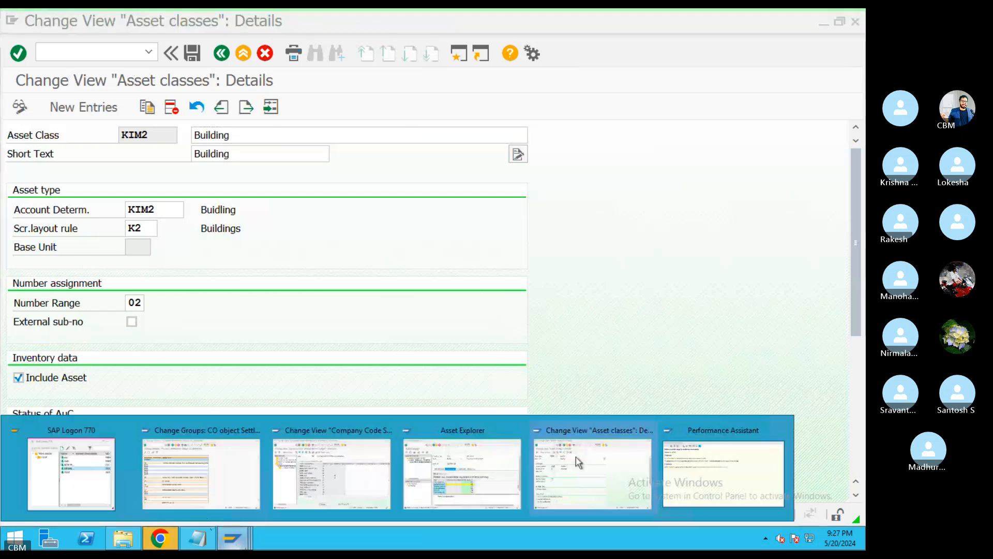
{"action": "left_click", "coordinate": [675, 464]}
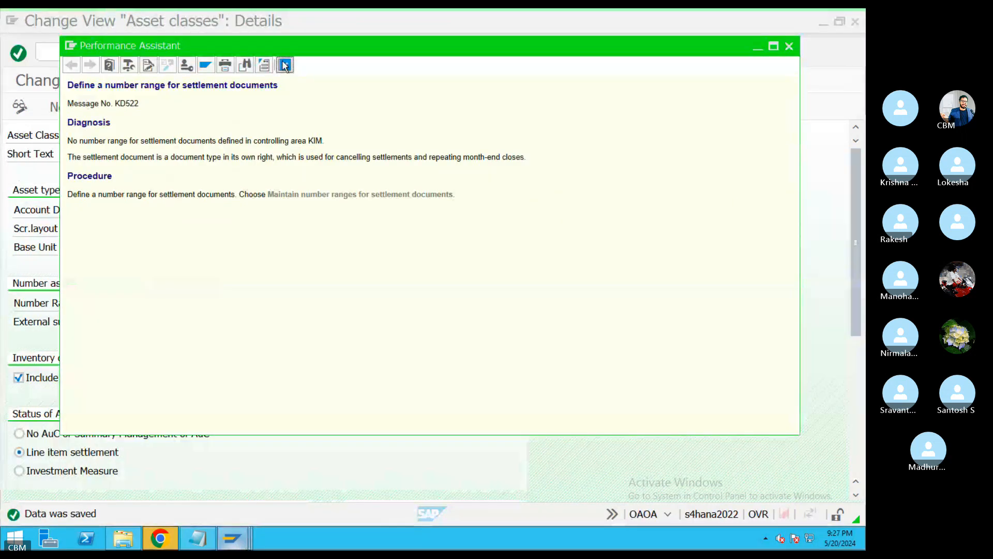
{"action": "left_click", "coordinate": [789, 46]}
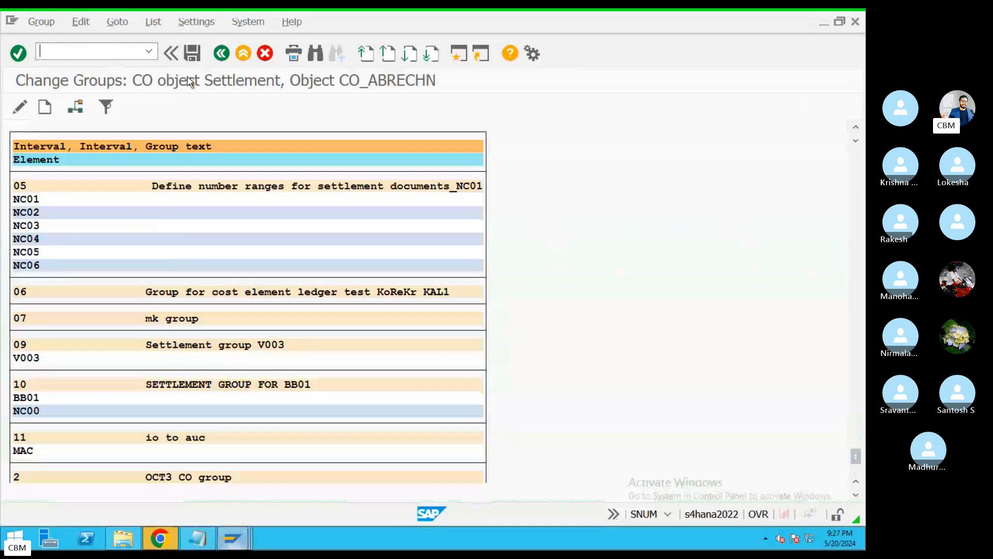
{"action": "left_click", "coordinate": [222, 54]}
{"action": "left_click", "coordinate": [222, 53]}
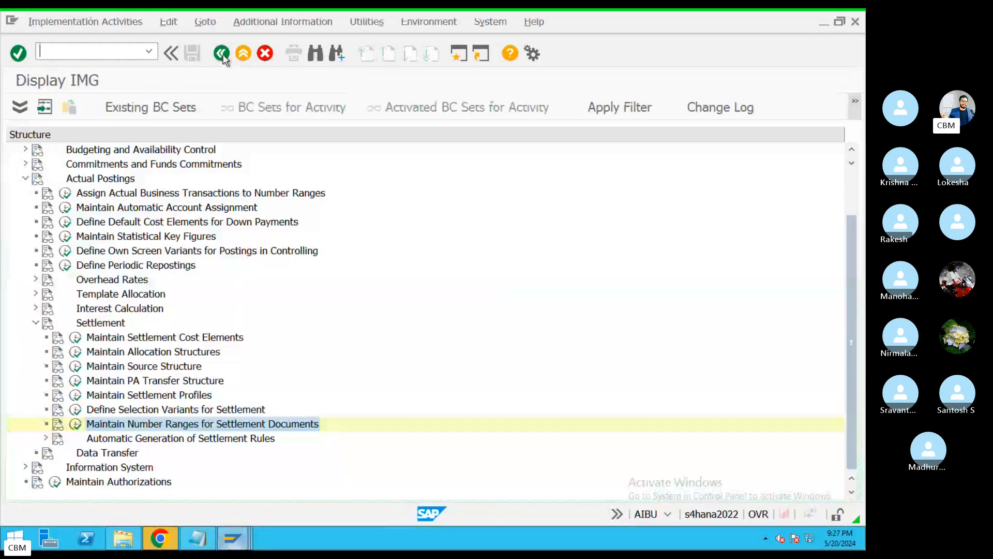
{"action": "left_click", "coordinate": [223, 54]}
{"action": "left_click", "coordinate": [288, 66]}
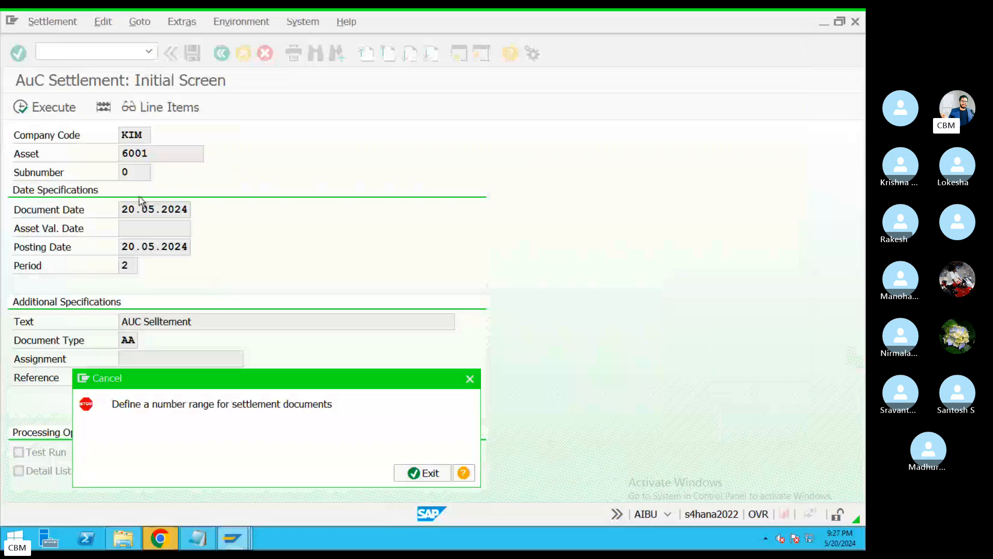
{"action": "left_click", "coordinate": [470, 378]}
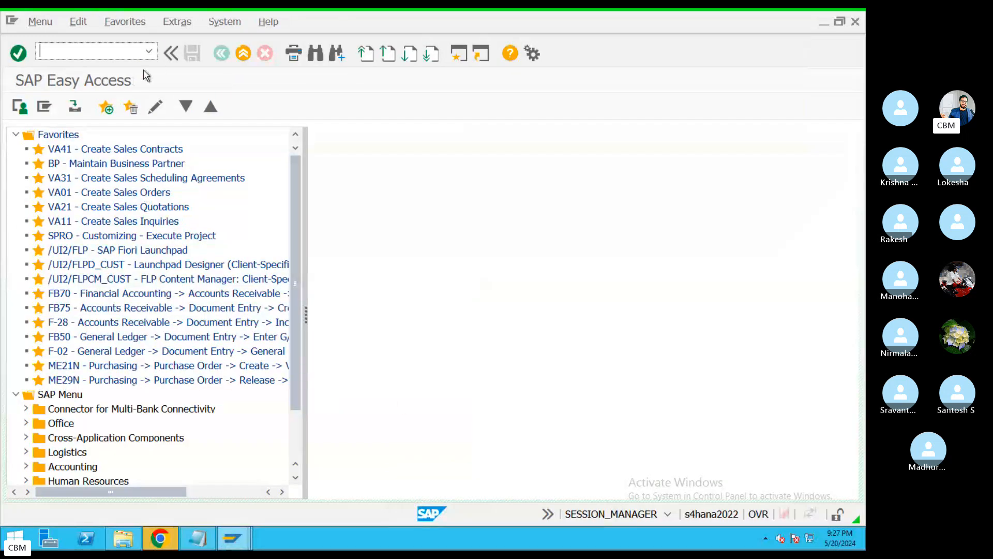
Reopen the AuC settlement transaction and enter asset 6003 for company code KIM.
{"action": "left_click", "coordinate": [149, 53]}
{"action": "left_click", "coordinate": [76, 68]}
{"action": "key", "text": "Return"}
{"action": "left_click_drag", "start_coordinate": [151, 154], "coordinate": [81, 160]}
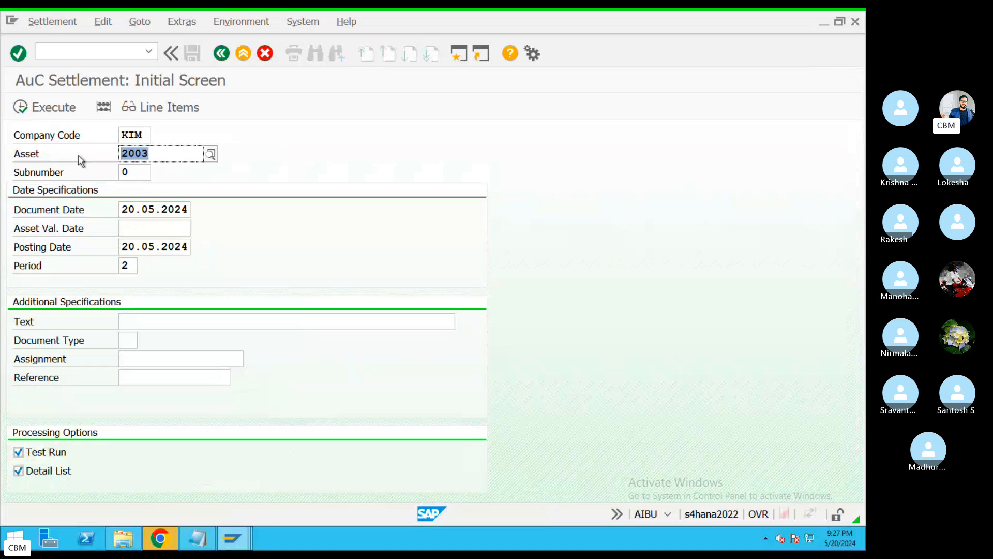
{"action": "key", "text": "BackSpace"}
{"action": "key", "text": "BackSpace"}
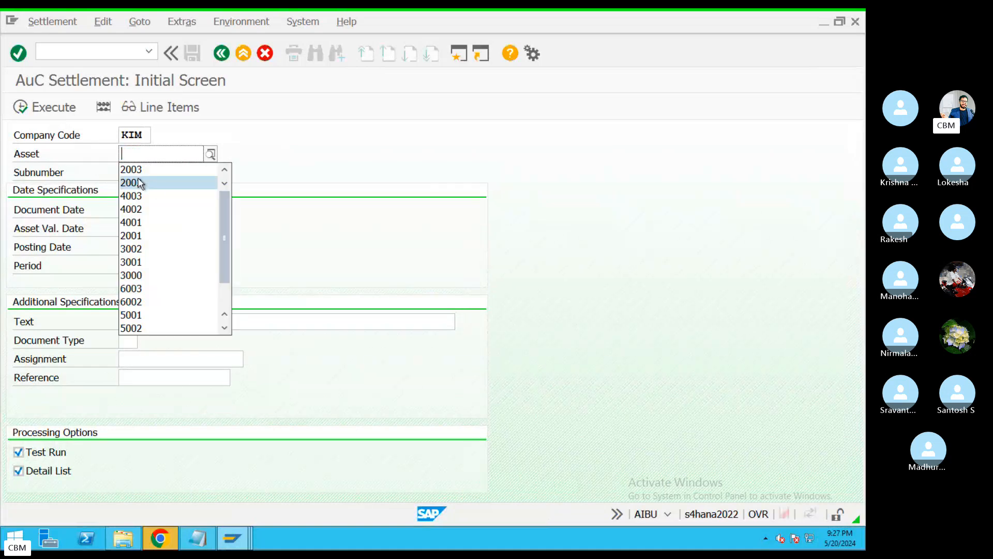
{"action": "left_click", "coordinate": [148, 287]}
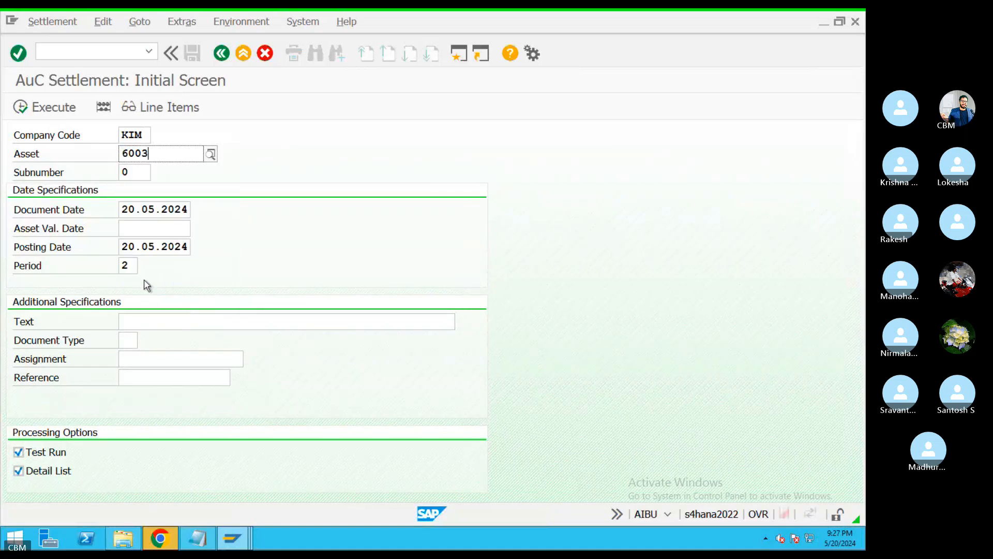
Fill in the settlement text AUC Selltement, document type AA and reference REF434343re.
{"action": "left_click", "coordinate": [146, 321]}
{"action": "key", "text": "BackSpace"}
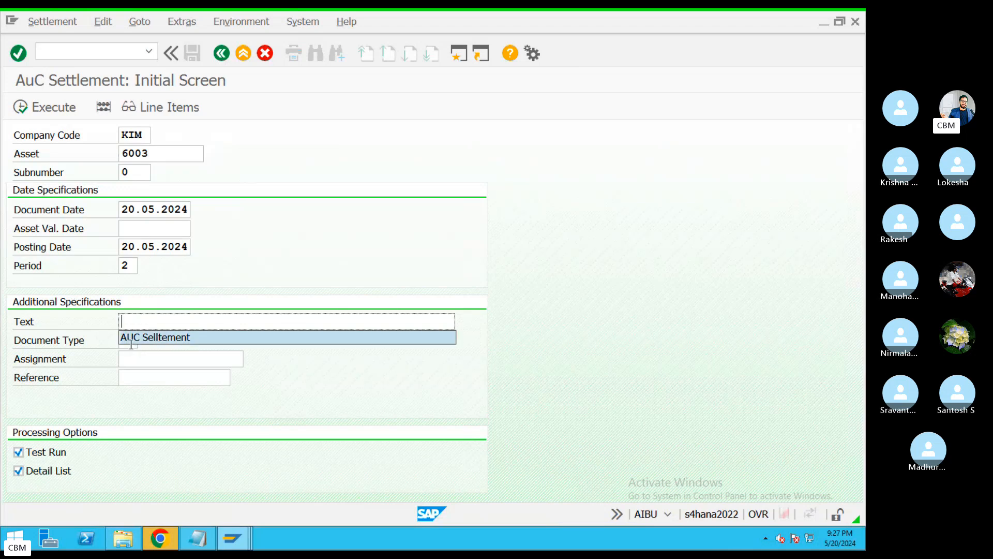
{"action": "left_click", "coordinate": [131, 341]}
{"action": "left_click", "coordinate": [132, 342]}
{"action": "key", "text": "BackSpace"}
{"action": "left_click", "coordinate": [128, 355]}
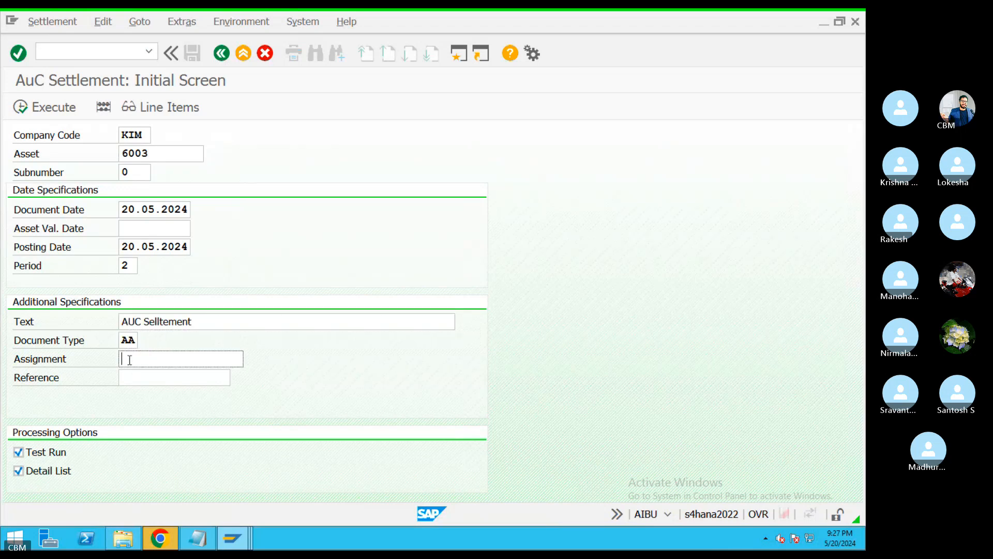
{"action": "left_click", "coordinate": [131, 381]}
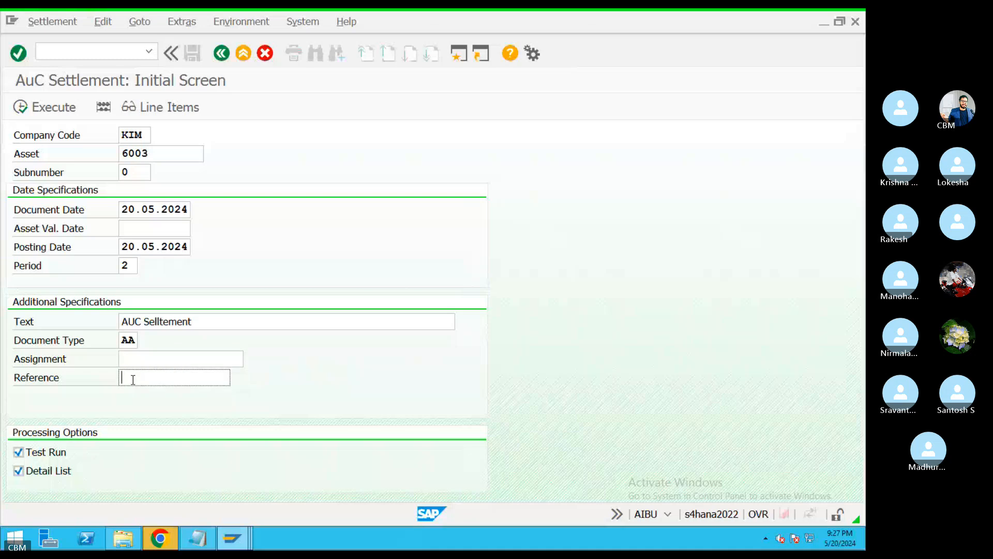
{"action": "key", "text": "BackSpace"}
{"action": "left_click", "coordinate": [162, 394]}
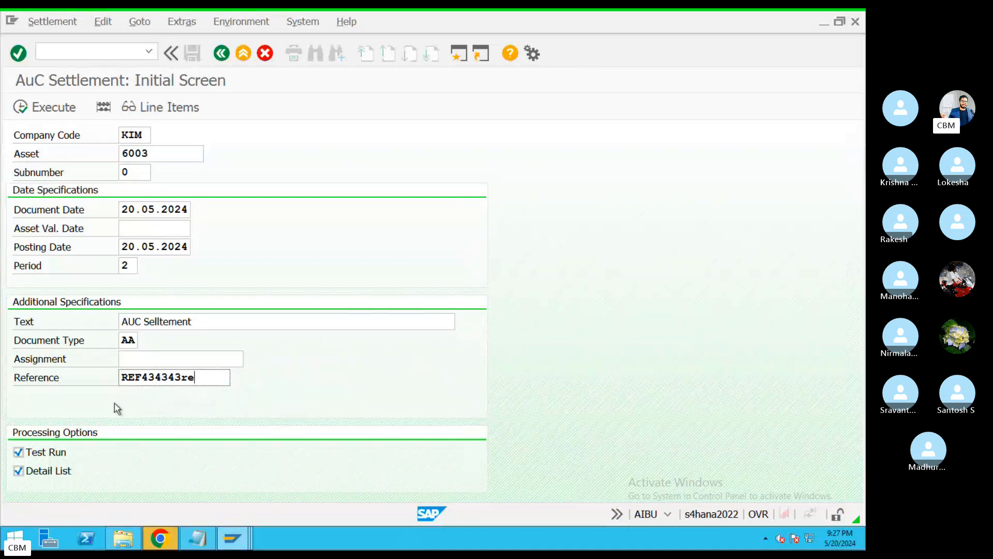
Turn off Test Run and Detail List, set the asset value date to 20.05.2024 and execute the settlement.
{"action": "left_click", "coordinate": [18, 471]}
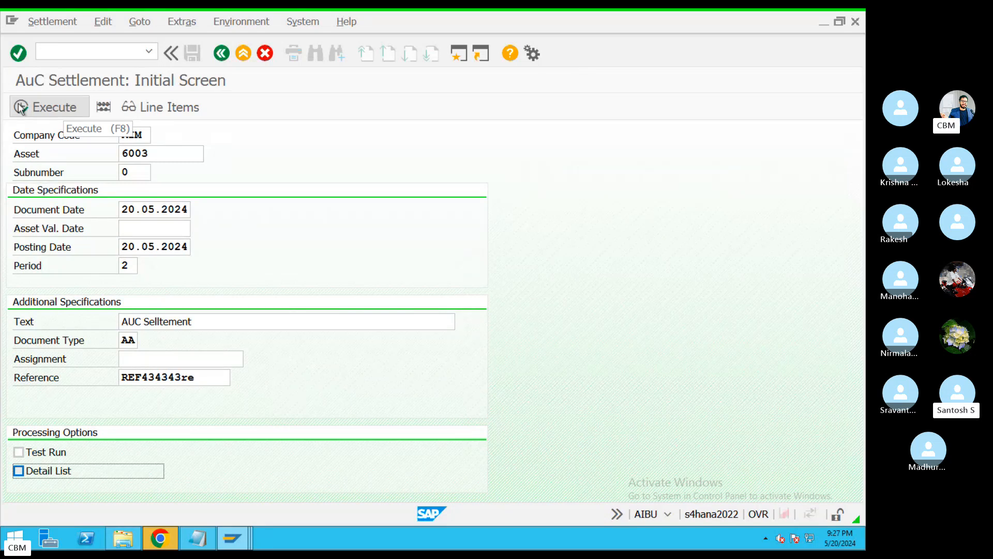
{"action": "left_click", "coordinate": [145, 230]}
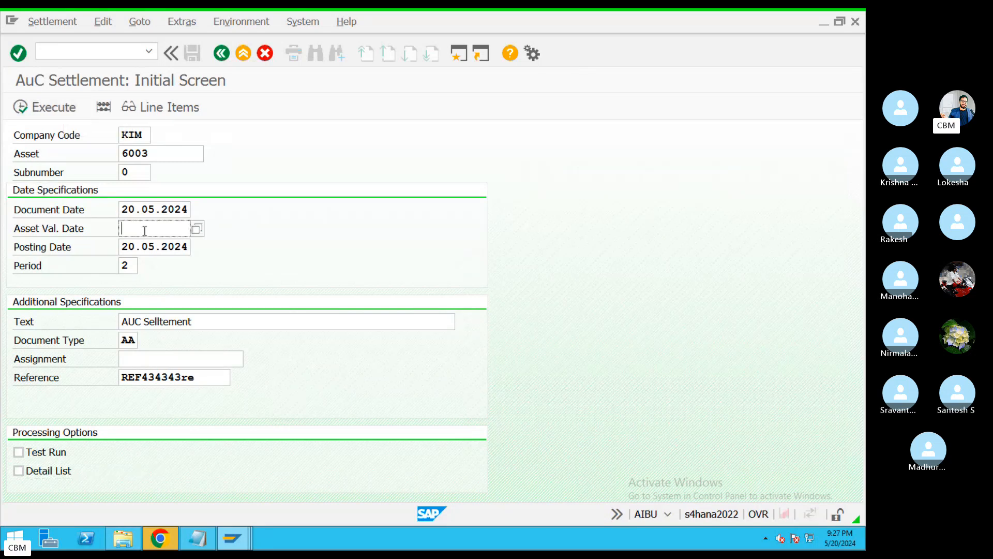
{"action": "left_click", "coordinate": [145, 230]}
{"action": "left_click", "coordinate": [147, 244]}
{"action": "left_click", "coordinate": [21, 108]}
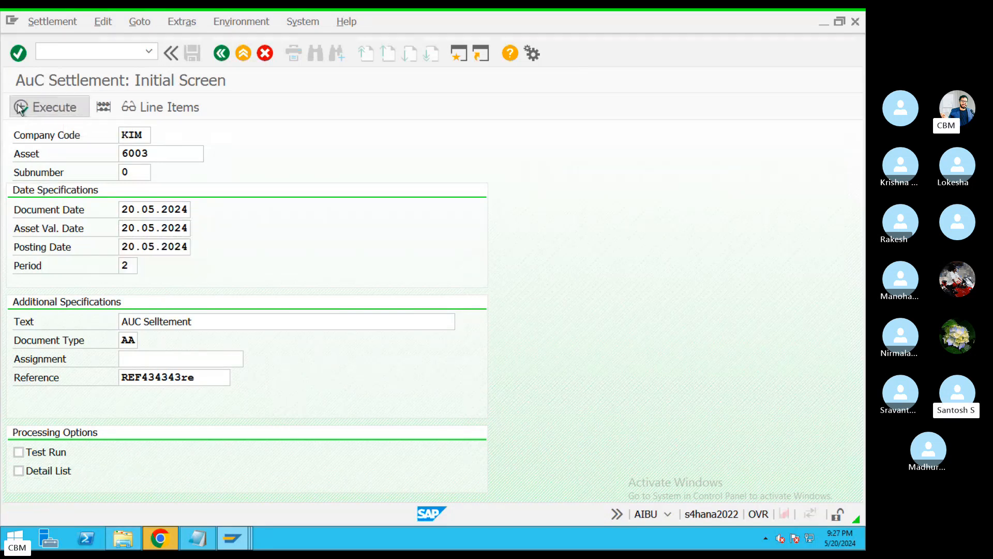
Correct the asset to 6001 with subnumber 0 and post the settlement.
{"action": "left_click", "coordinate": [124, 138]}
{"action": "left_click", "coordinate": [129, 150]}
{"action": "left_click", "coordinate": [147, 154]}
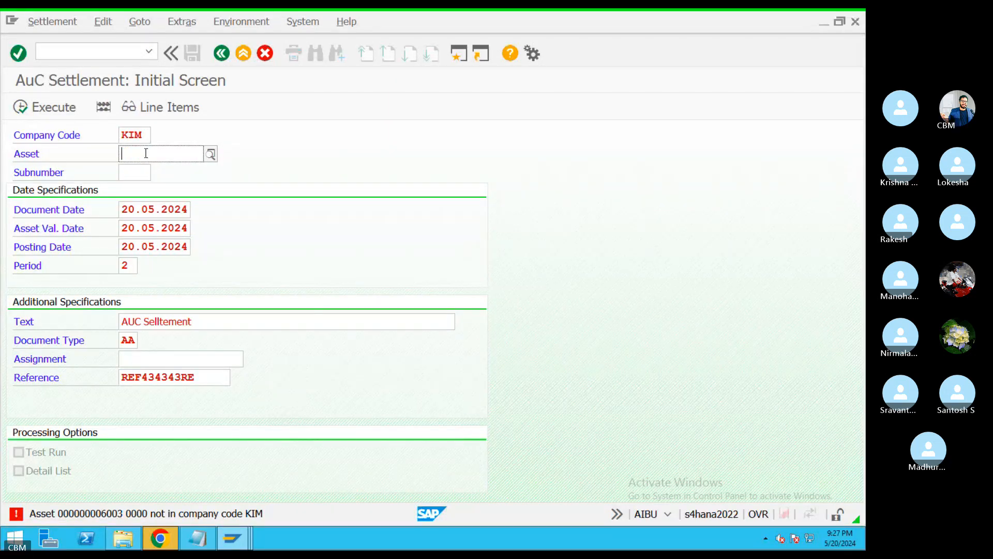
{"action": "type", "text": "6001"}
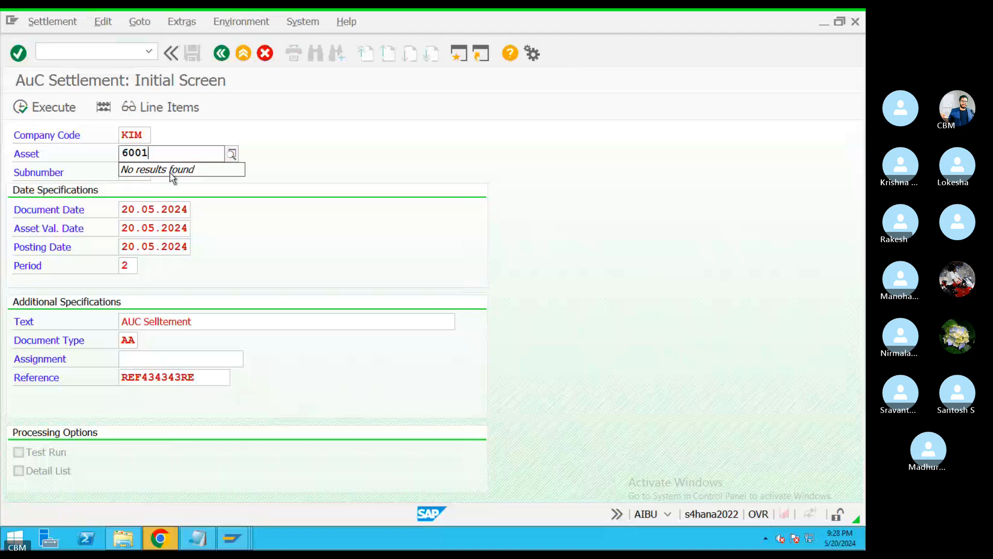
{"action": "left_click", "coordinate": [170, 173]}
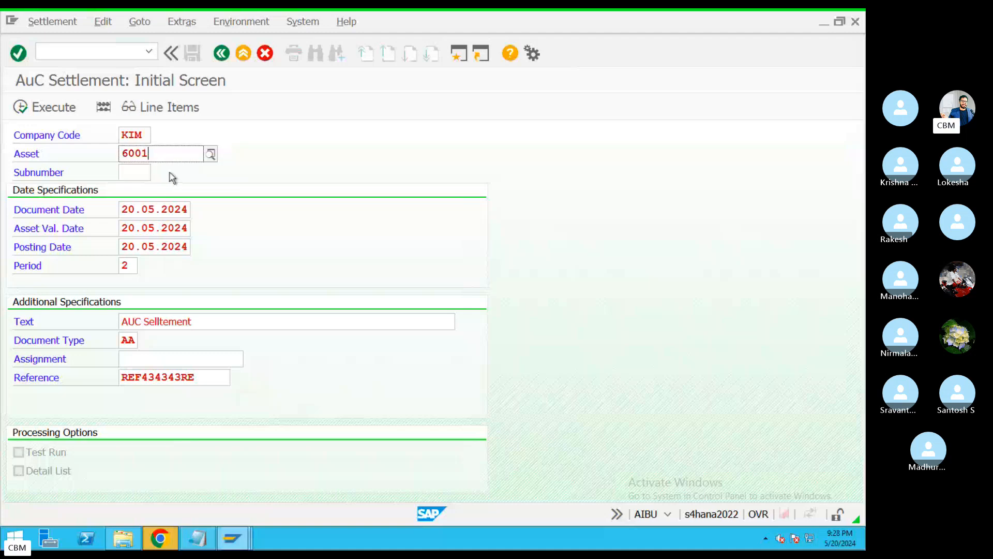
{"action": "left_click", "coordinate": [132, 174]}
{"action": "type", "text": "0"}
{"action": "key", "text": "Return"}
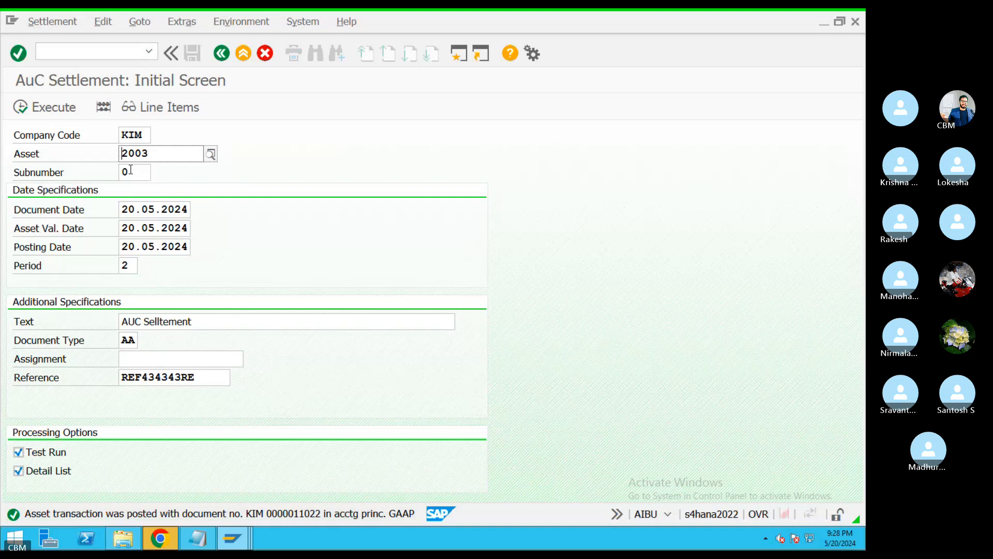
Try to execute the settlement for asset 2003 as a test run with detail list.
{"action": "left_click", "coordinate": [21, 112]}
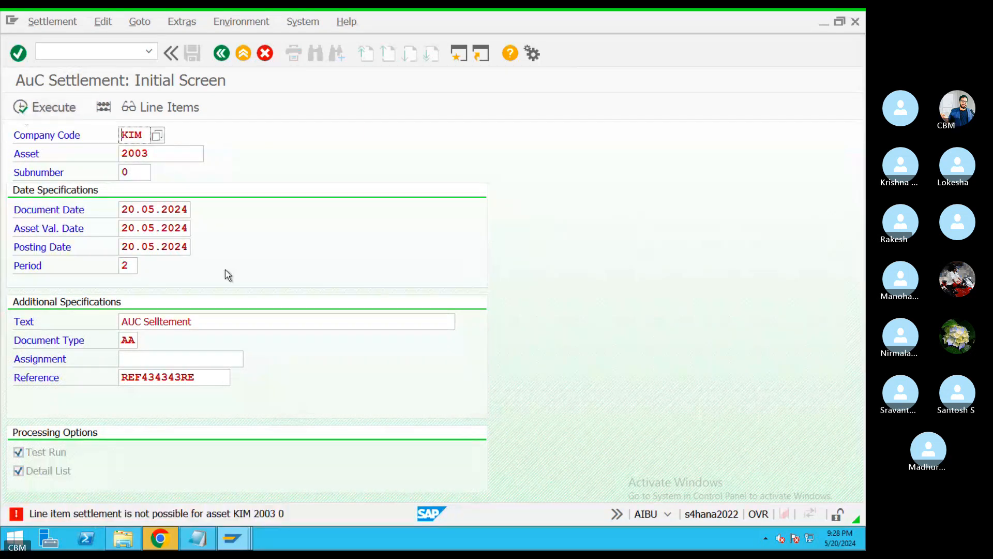
{"action": "key", "text": "Return"}
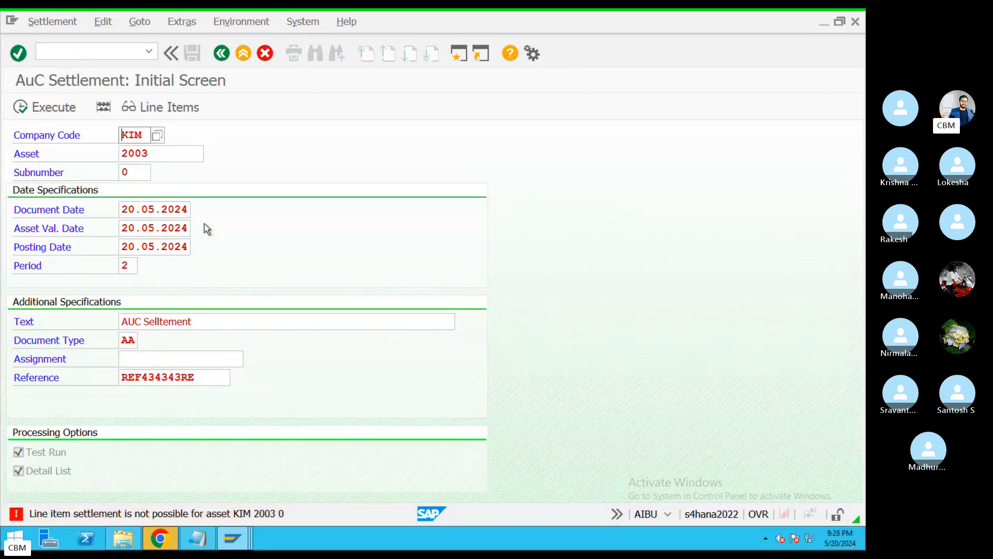
Switch to Asset Explorer, refresh asset 2003 and examine its posted acquisition value for 2024.
{"action": "mouse_move", "coordinate": [239, 541]}
{"action": "left_click", "coordinate": [444, 477]}
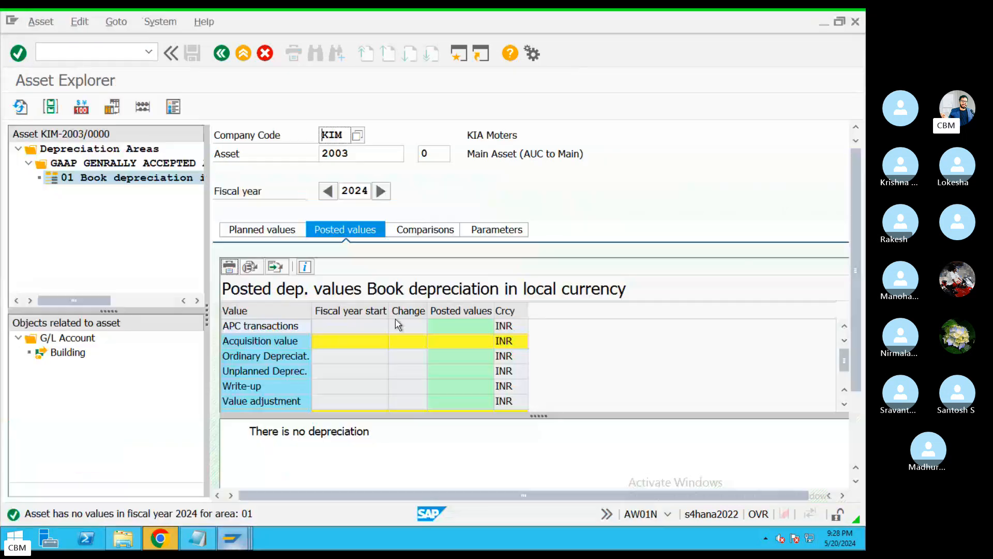
{"action": "left_click", "coordinate": [20, 107]}
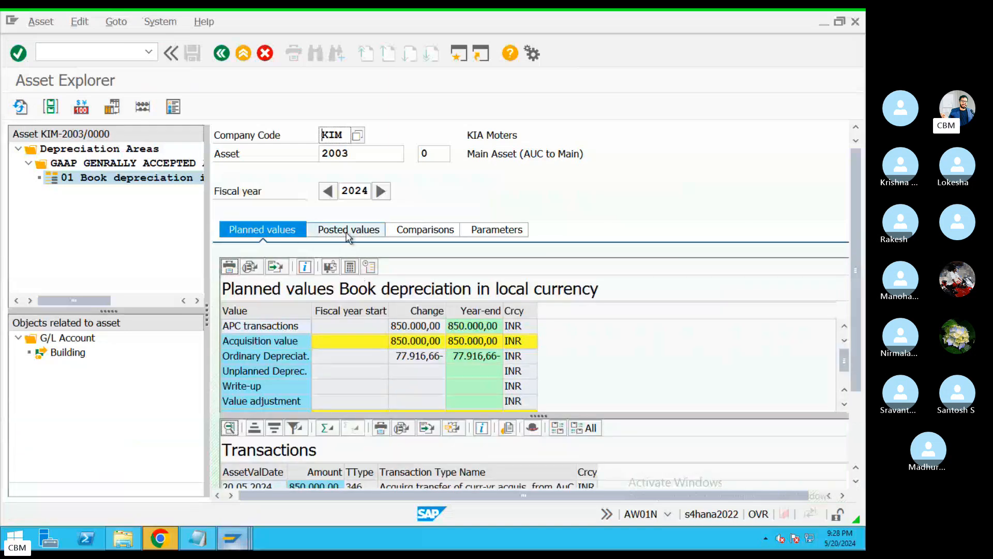
{"action": "left_click", "coordinate": [346, 231]}
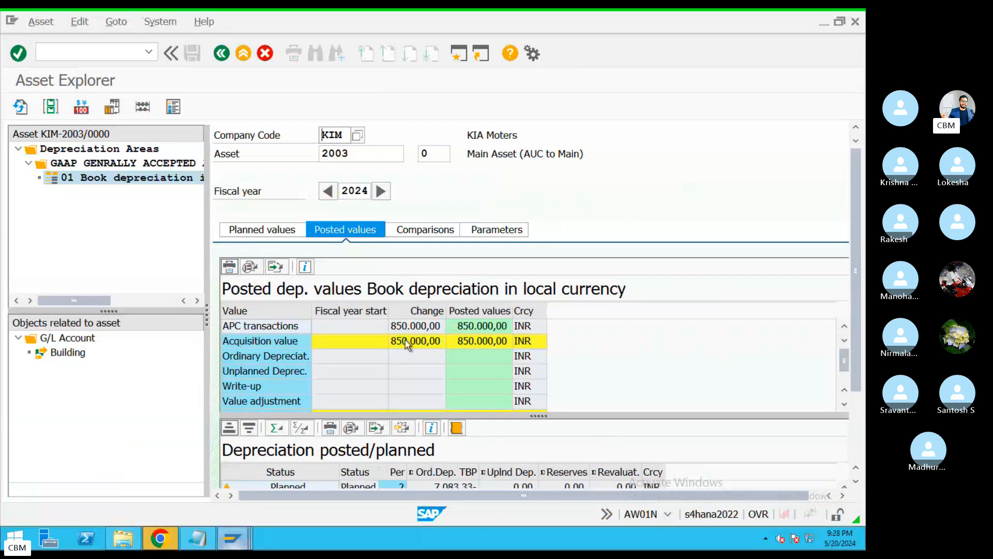
{"action": "left_click", "coordinate": [400, 343]}
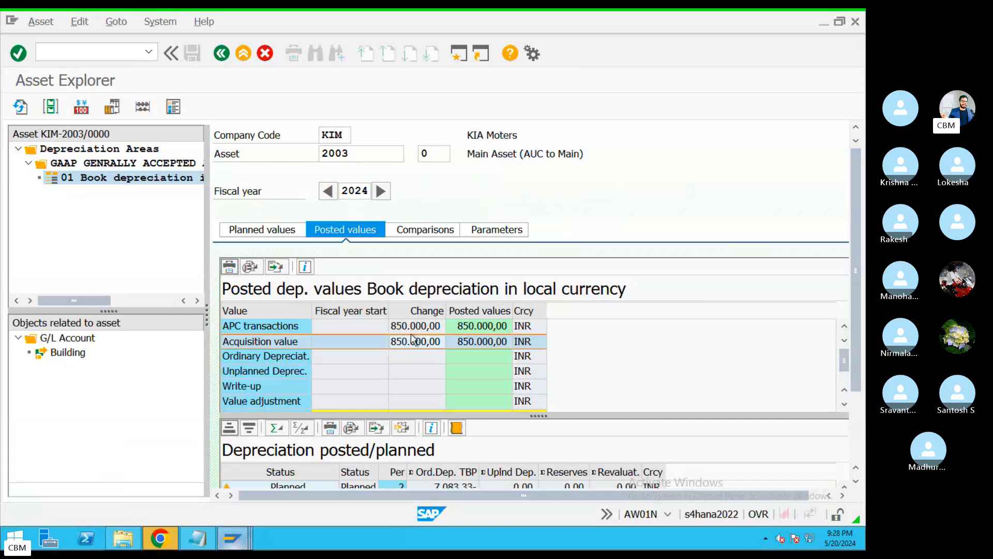
Load asset 6001 for company code KIM and examine its posted and planned values for 2024.
{"action": "double_click", "coordinate": [351, 154]}
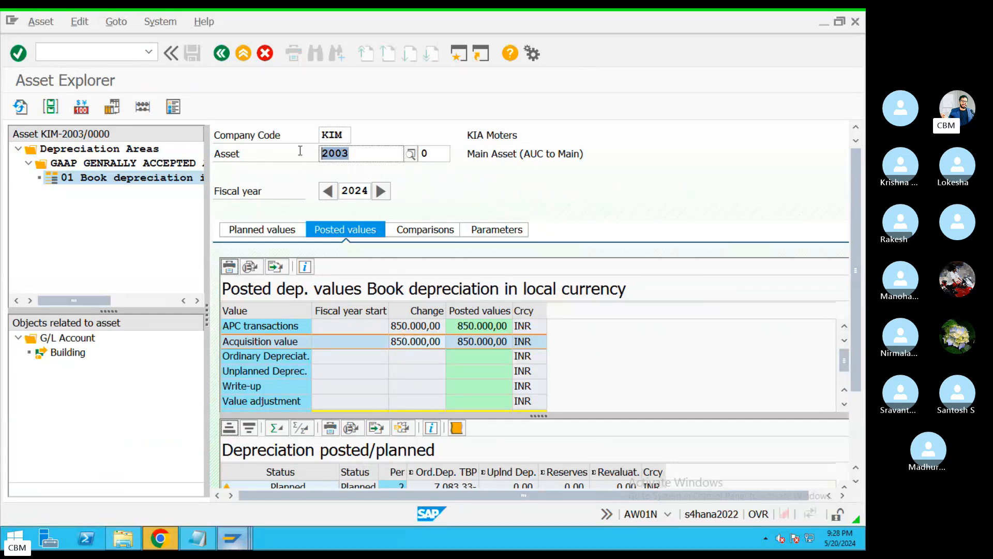
{"action": "type", "text": "6001"}
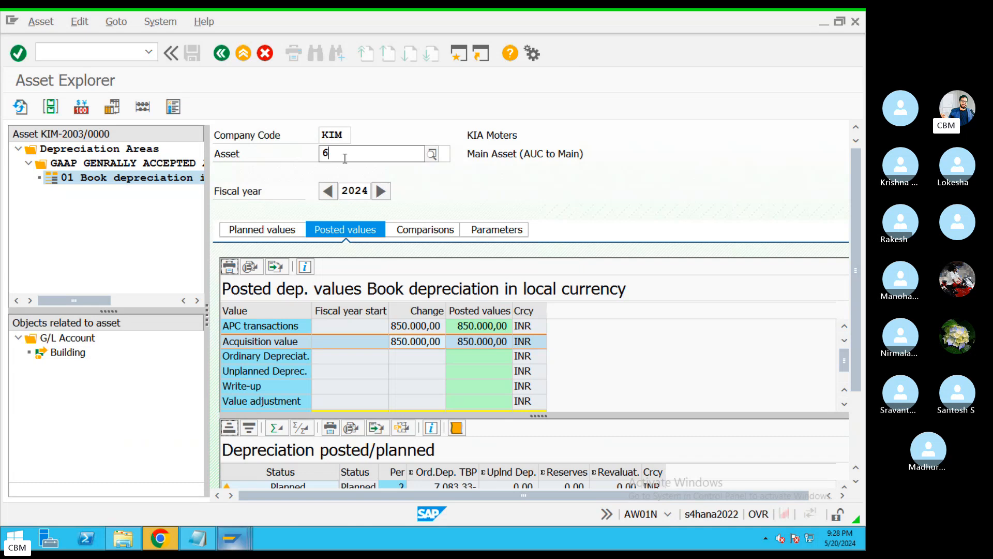
{"action": "key", "text": "Return"}
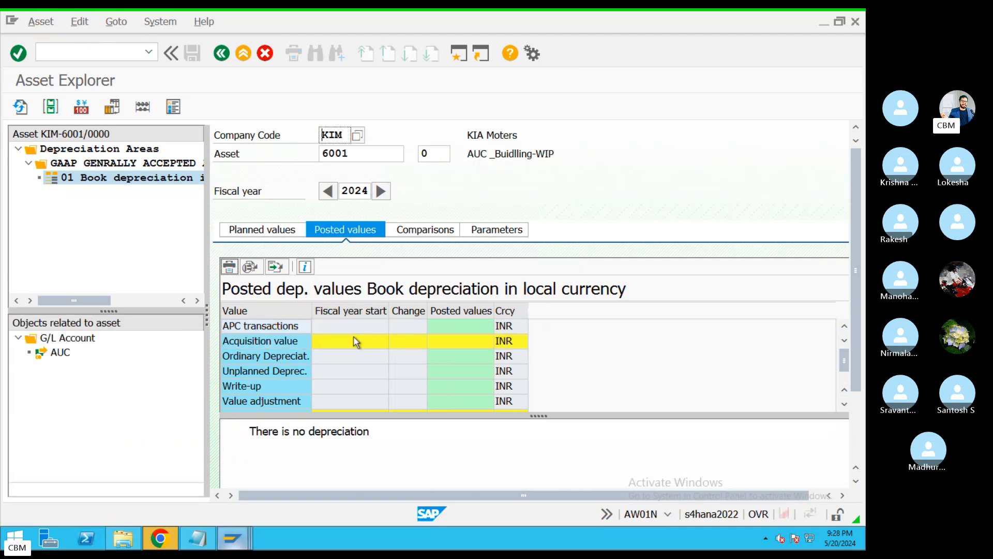
{"action": "left_click", "coordinate": [261, 229]}
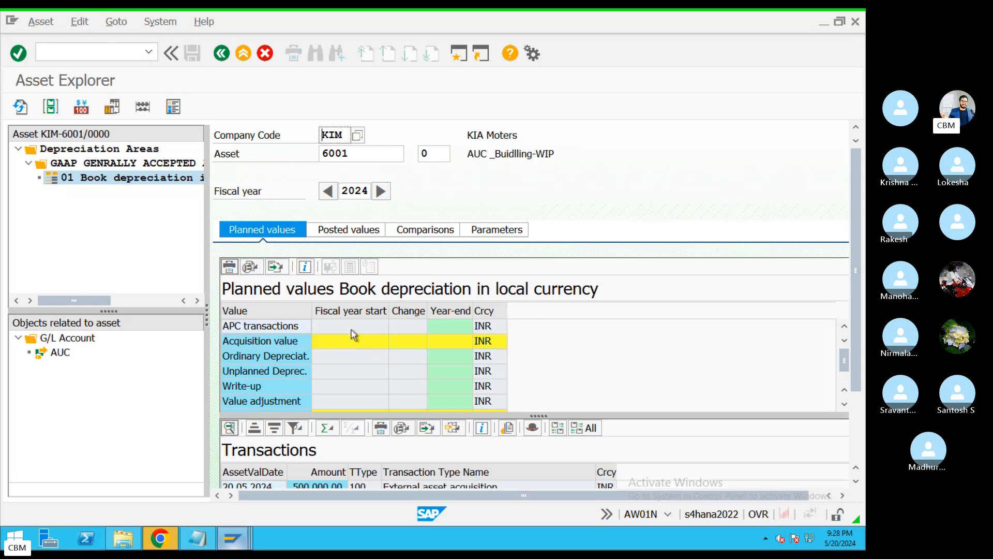
Load asset 2003 again and compare its planned values with its posted acquisition value for 2024.
{"action": "left_click_drag", "start_coordinate": [345, 152], "coordinate": [304, 155]}
{"action": "key", "text": "BackSpace"}
{"action": "type", "text": "200"}
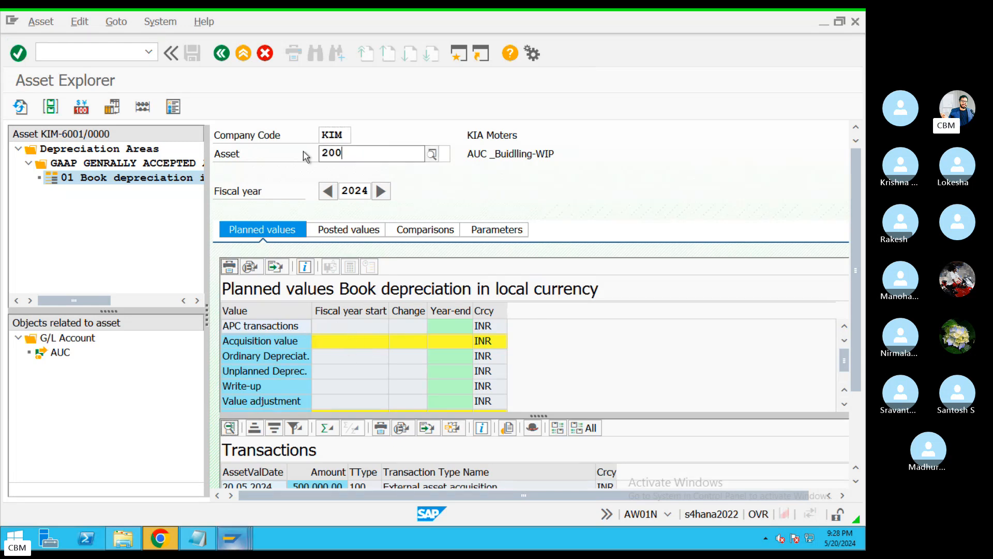
{"action": "type", "text": "3"}
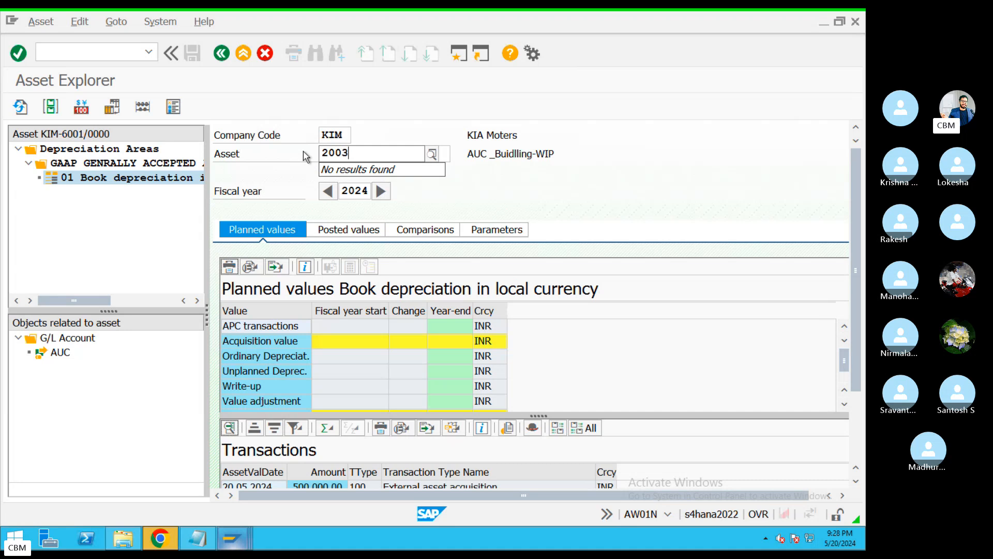
{"action": "key", "text": "Return"}
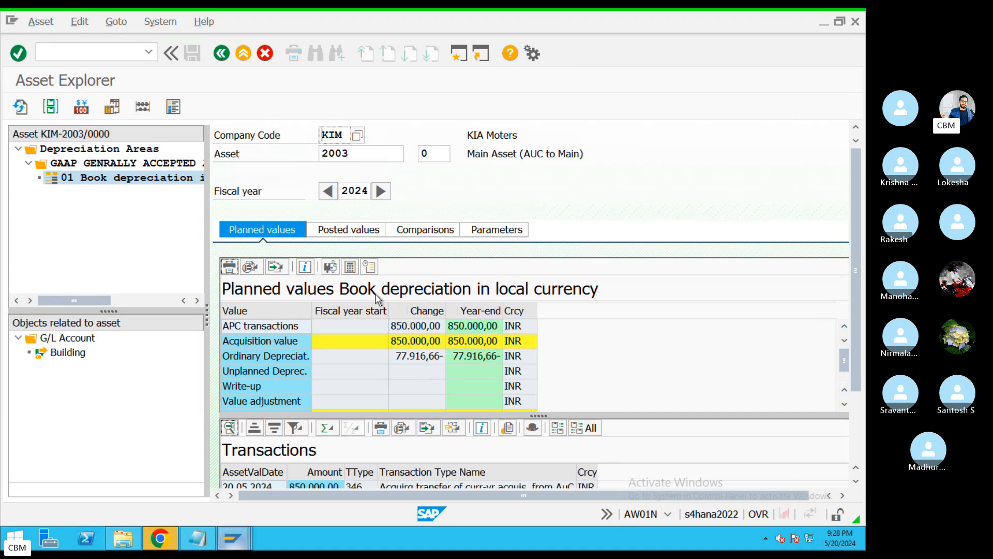
{"action": "left_click", "coordinate": [339, 229]}
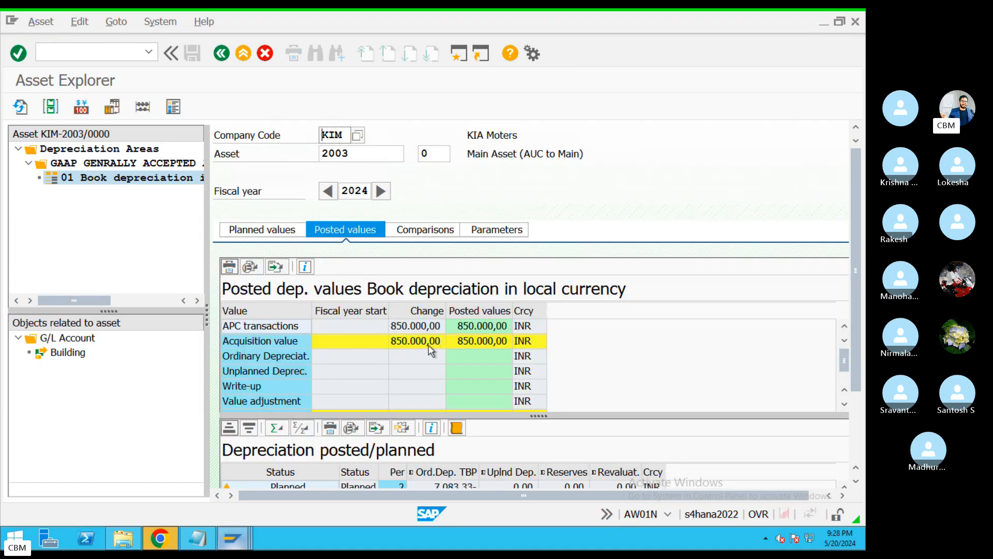
{"action": "left_click", "coordinate": [405, 345]}
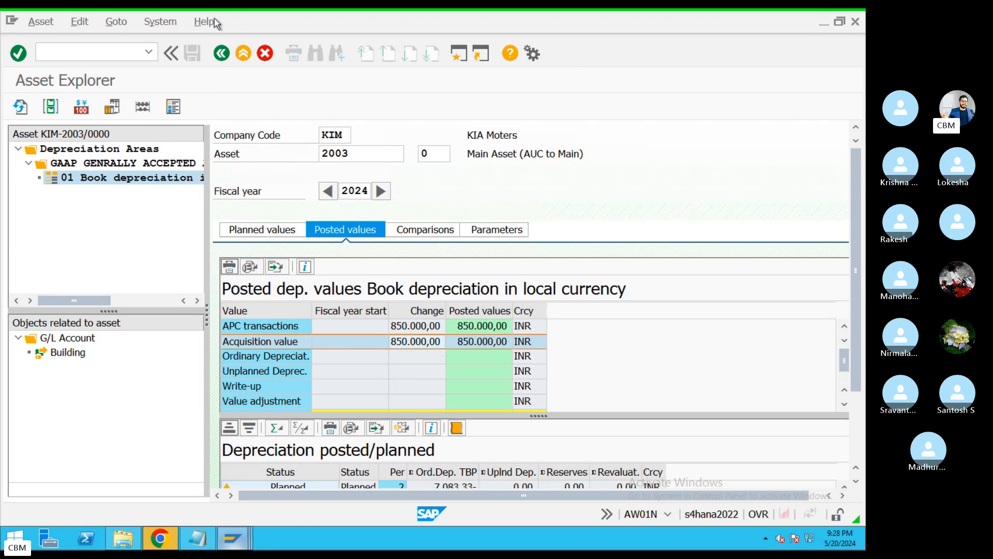
Leave the remote SAP session and switch to the Skype group call.
{"action": "key", "text": "ctrl+Left"}
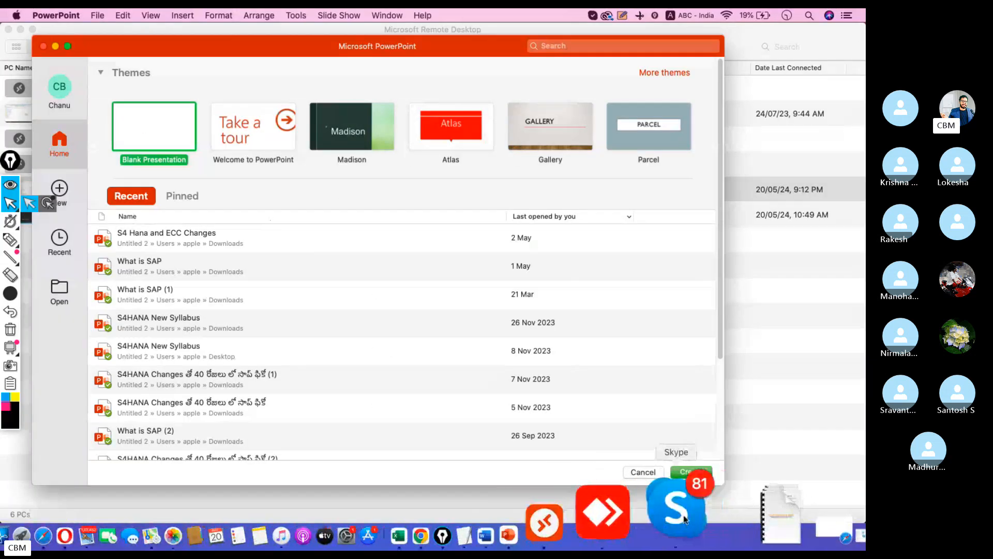
{"action": "left_click", "coordinate": [668, 487]}
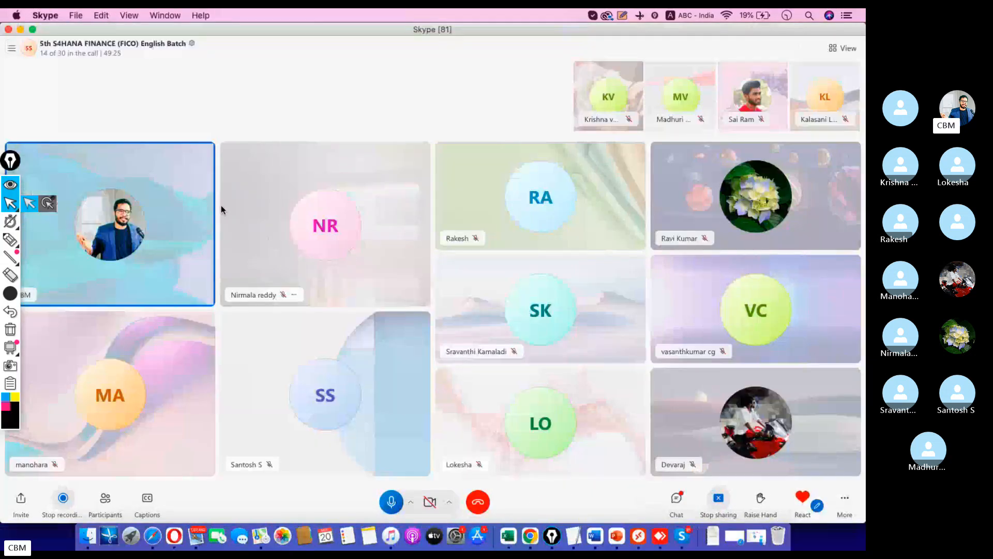